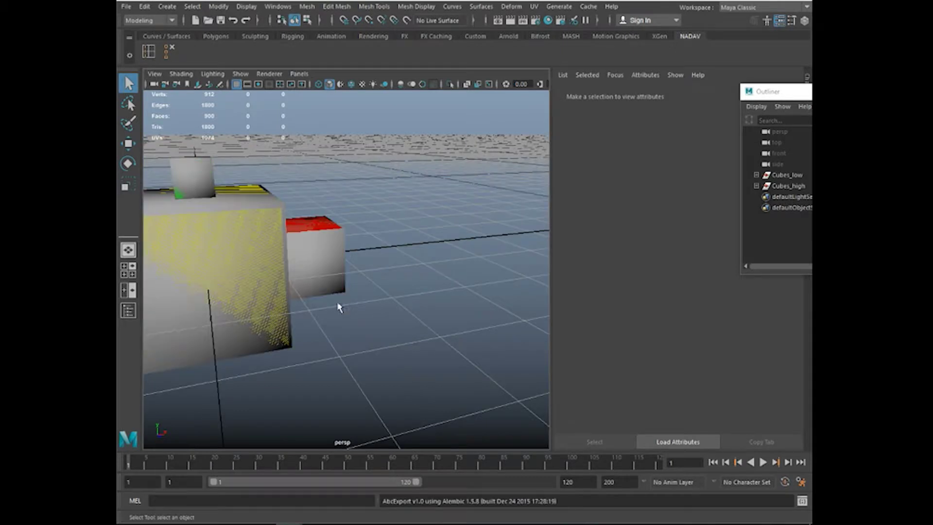
Inspect the three low-poly cubes from several angles, highlighting the individual cubes
key("super")
key("super")
mouse_move(375, 248)
left_mouse_down("alt")
mouse_move(300, 254)
mouse_move(323, 260)
mouse_move(282, 253)
left_mouse_up("alt")
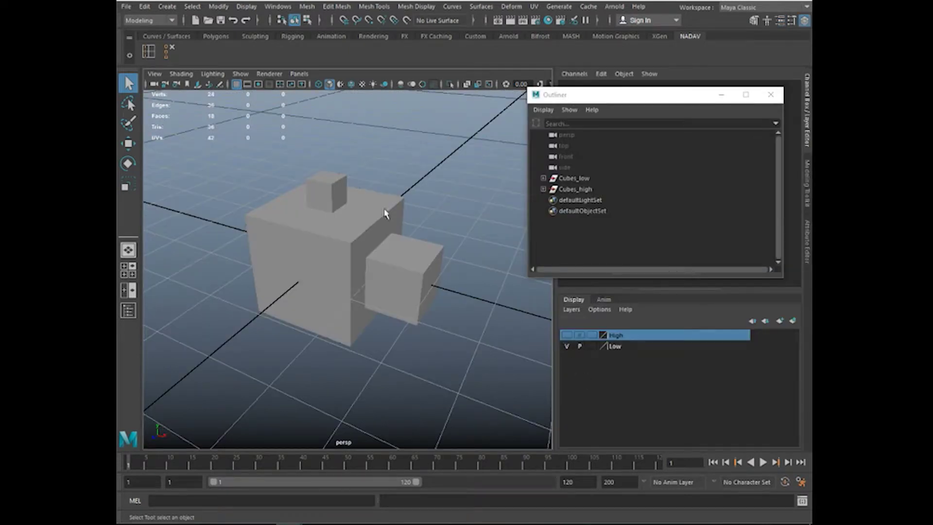
left_click(333, 203)
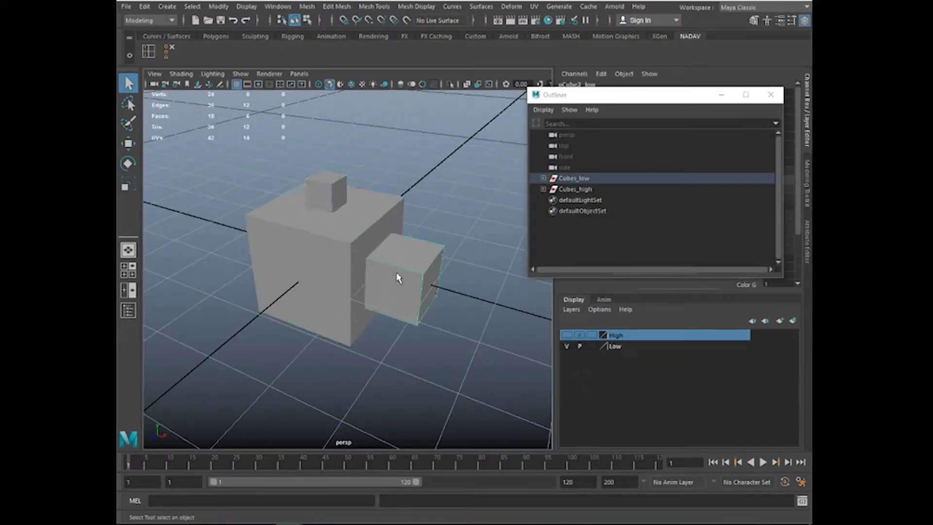
left_click_drag(396, 290, 381, 266, "alt")
left_click_drag(342, 224, 386, 273, "alt")
left_click_drag(370, 339, 387, 351, "alt")
left_click_drag(368, 266, 351, 289, "alt")
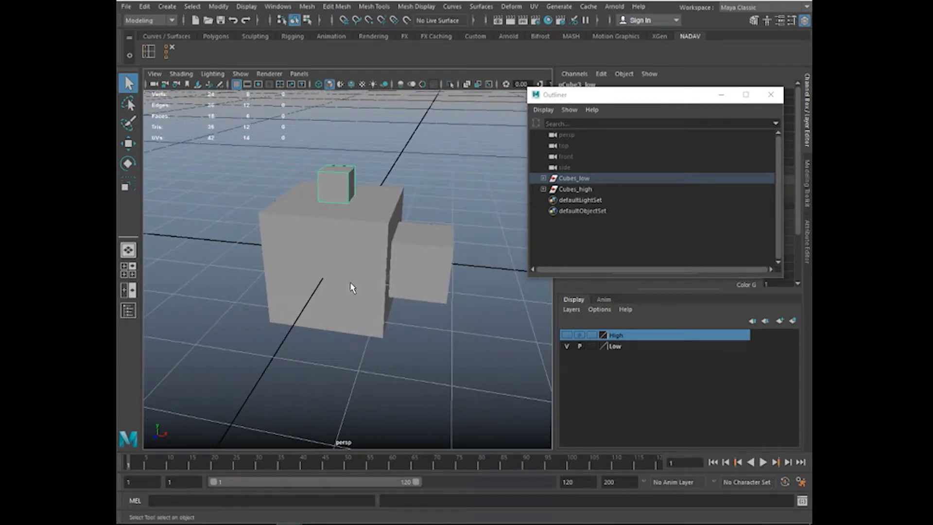
Hide the Low layer and show the High layer to inspect the coloured high-poly cubes
left_click(567, 346)
left_click(567, 335)
left_click_drag(399, 265, 420, 266, "alt")
left_click_drag(396, 172, 394, 248, "alt")
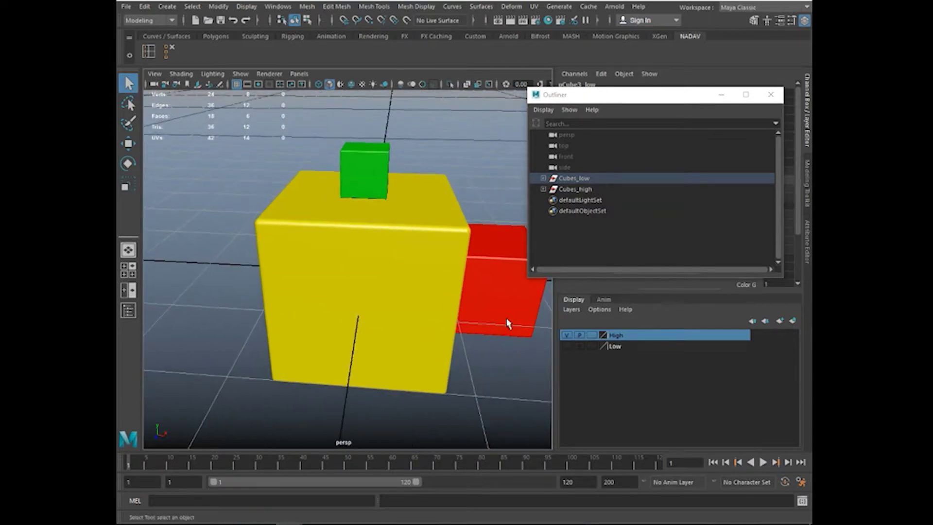
Switch back to the Low layer, then show the High layer with it to examine how both versions overlap
left_click(567, 335)
left_click(566, 346)
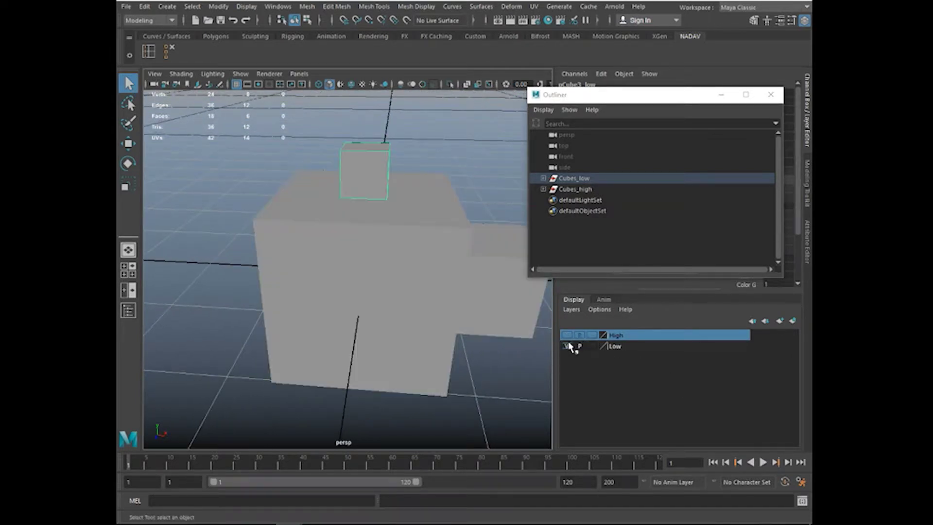
left_click(567, 335)
left_click_drag(490, 326, 402, 320, "alt")
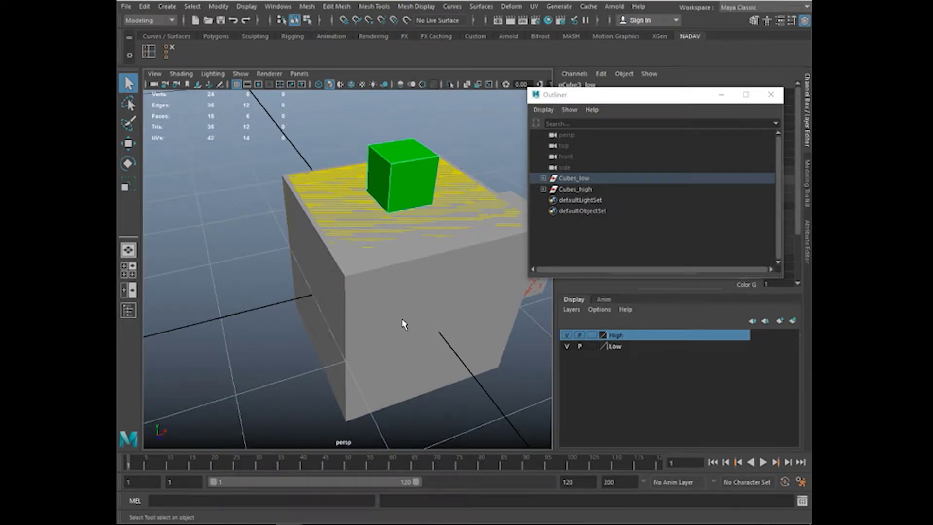
left_click_drag(379, 294, 317, 282, "alt")
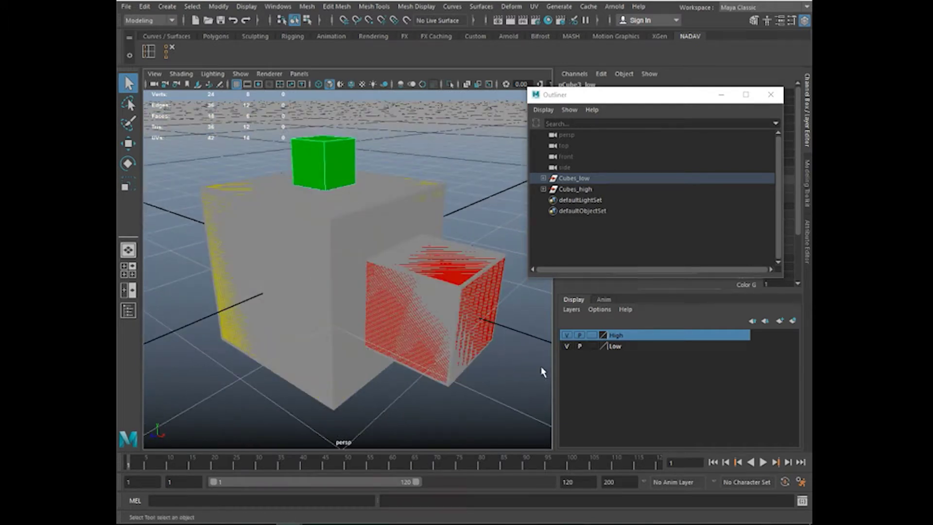
Expand the Cubes_low and Cubes_high groups in the Outliner and hide the High layer
left_click(544, 178)
left_click(543, 221)
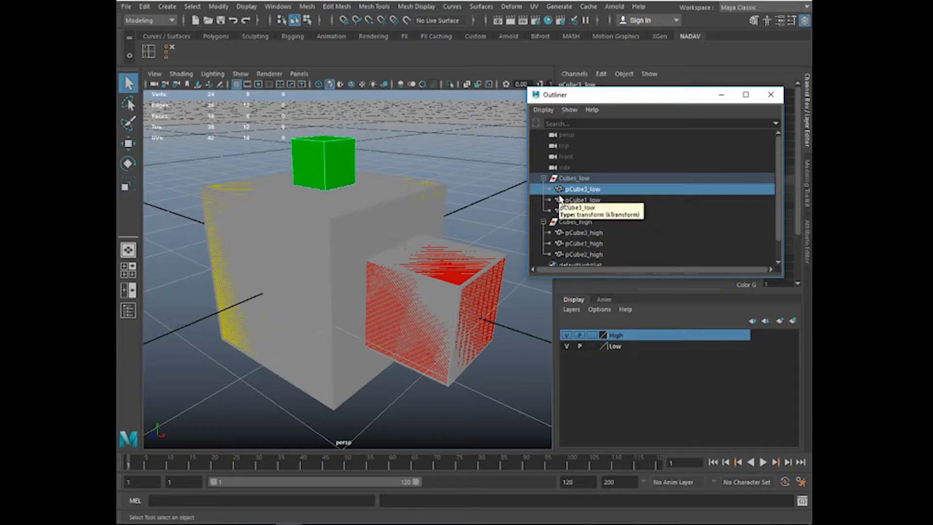
left_click(567, 336)
left_click(566, 336)
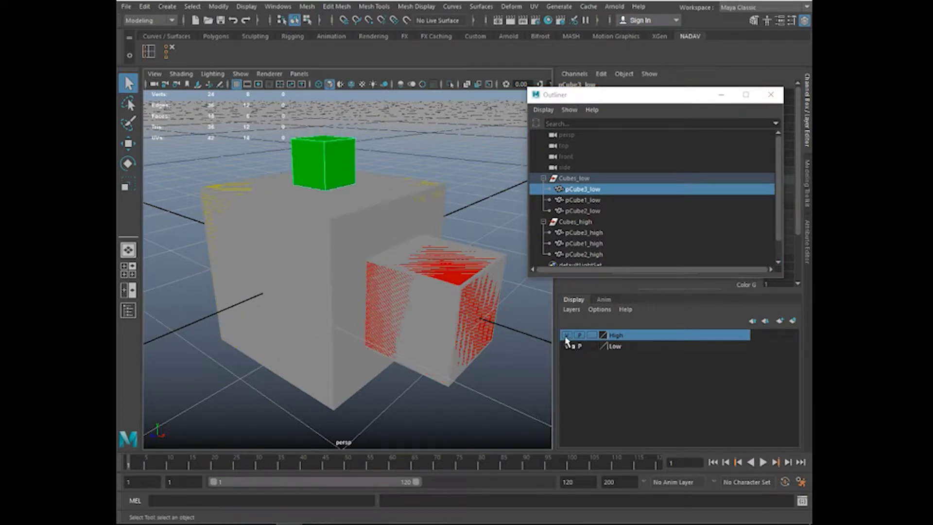
left_click(566, 336)
left_click_drag(415, 326, 380, 306, "alt")
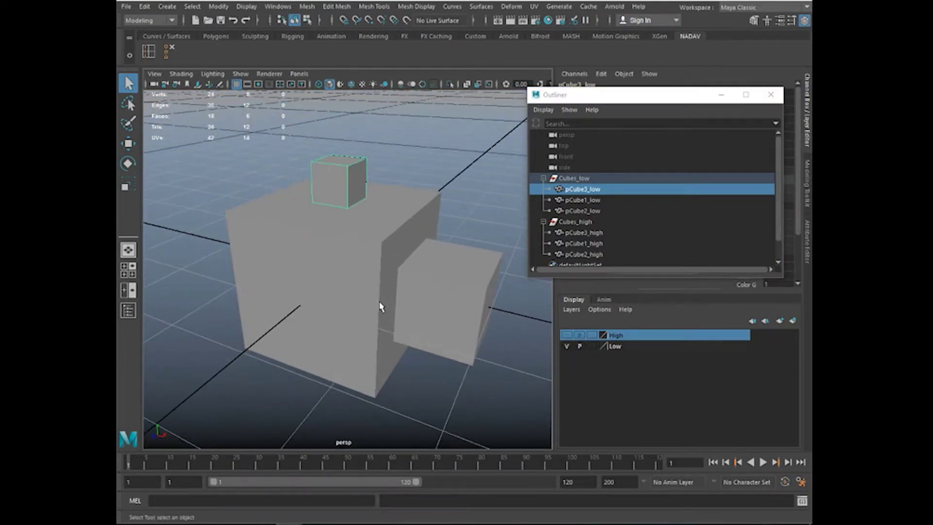
Check the material assigned to each low-poly cube: the small one, the mid one and the big one
key("ctrl+a")
left_click_drag(613, 97, 634, 231)
left_click(797, 92)
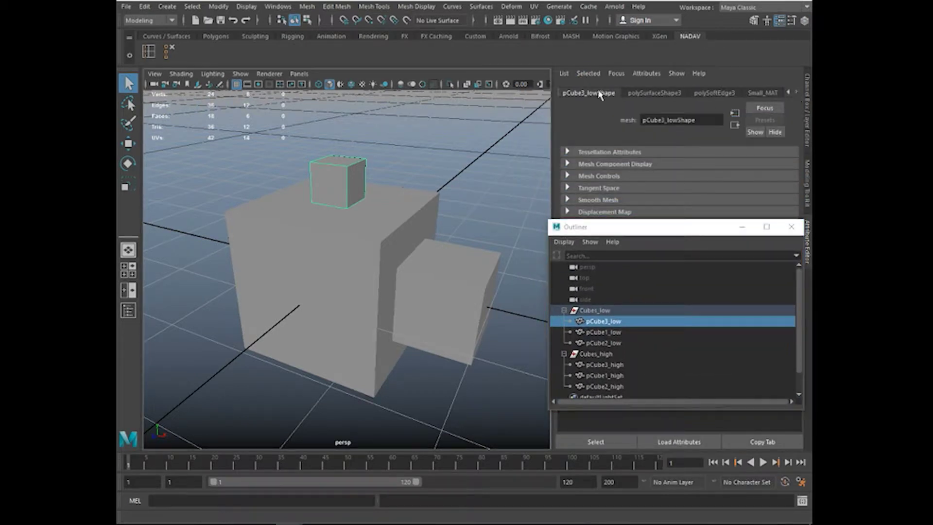
left_click(764, 92)
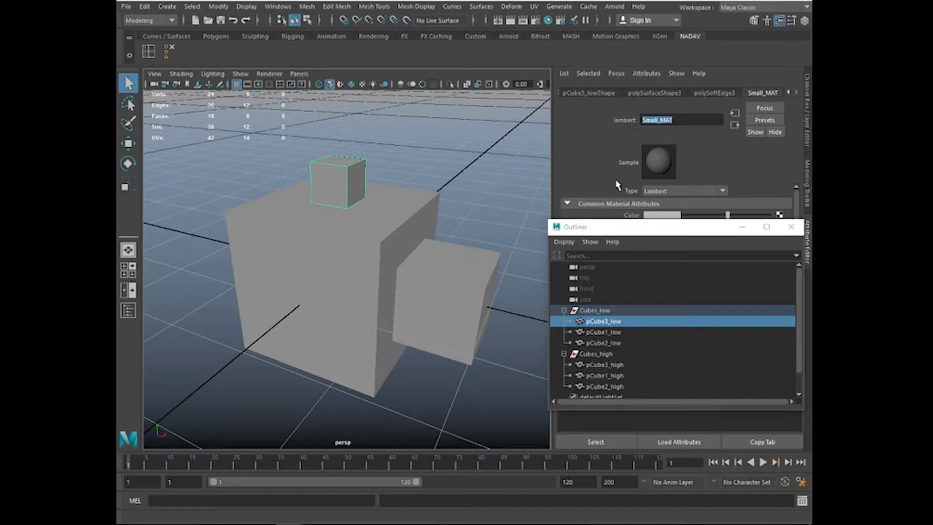
left_click(469, 291)
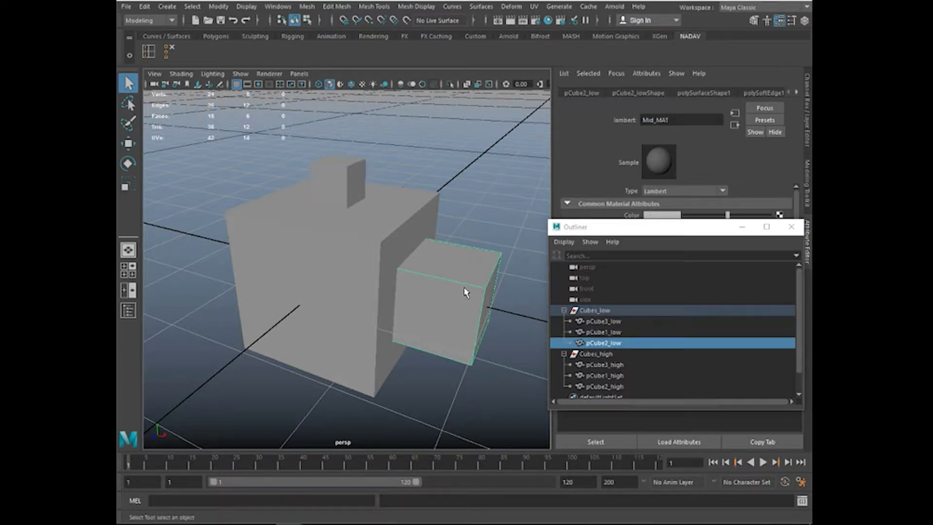
left_click(334, 299)
left_click_drag(335, 323, 375, 306, "alt")
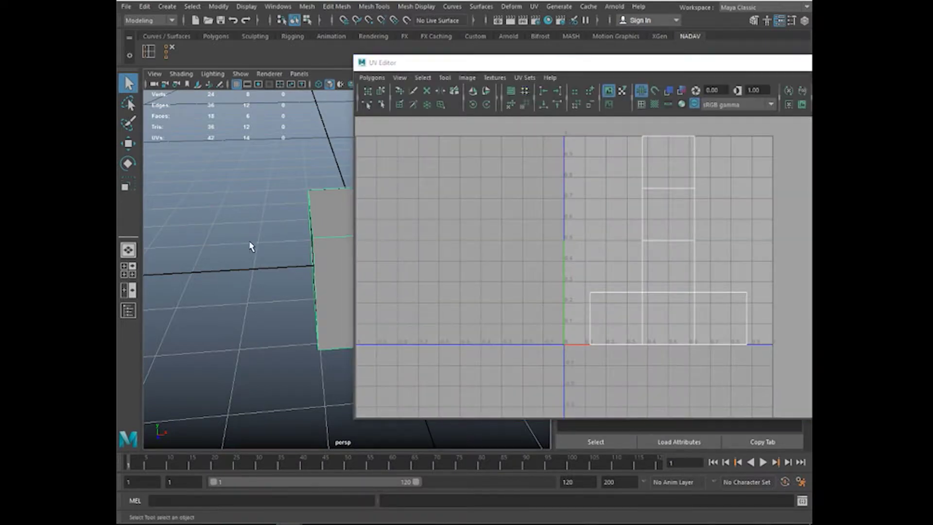
Compare the UV layouts of the small, mid and big low-poly cubes in the UV Editor
middle_click_drag(285, 241, 193, 233, "alt")
scroll(256, 238, "down", 1)
left_click_drag(266, 265, 234, 257, "alt")
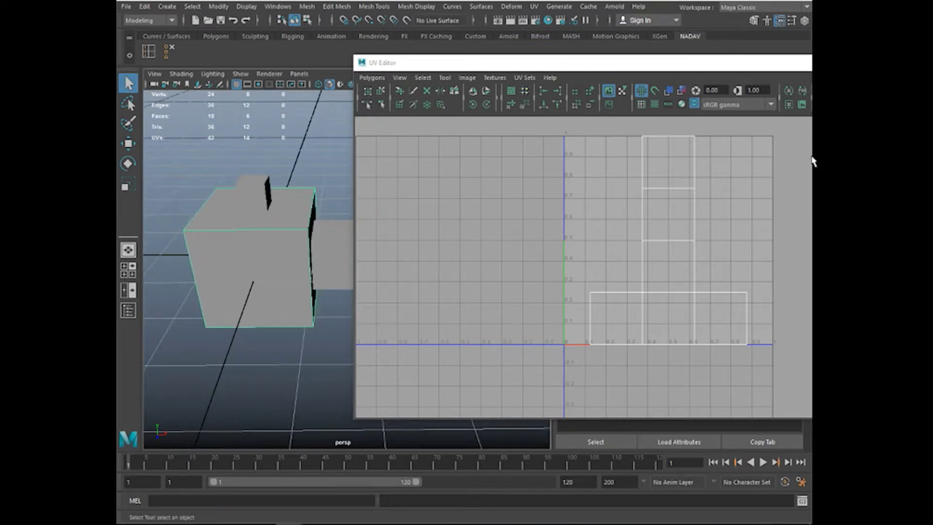
left_click(250, 197)
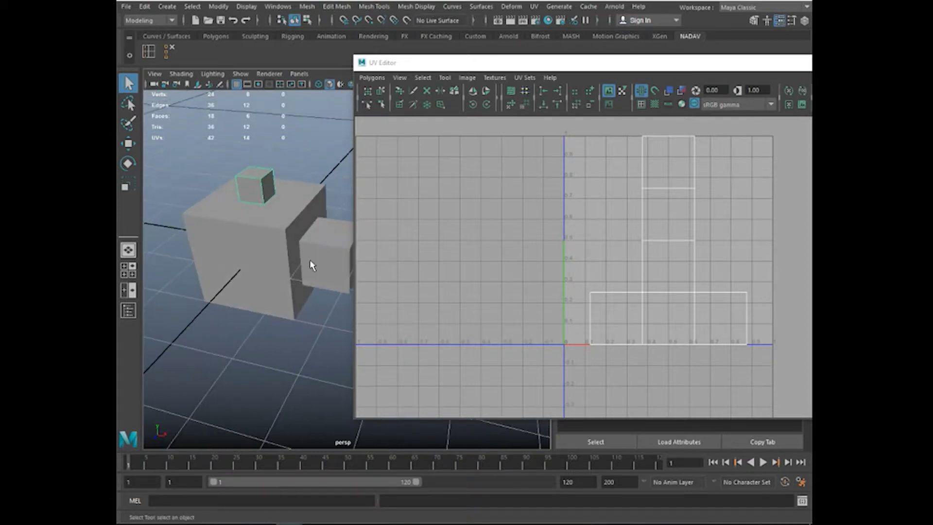
left_click_drag(316, 273, 236, 253, "alt")
left_click(292, 284)
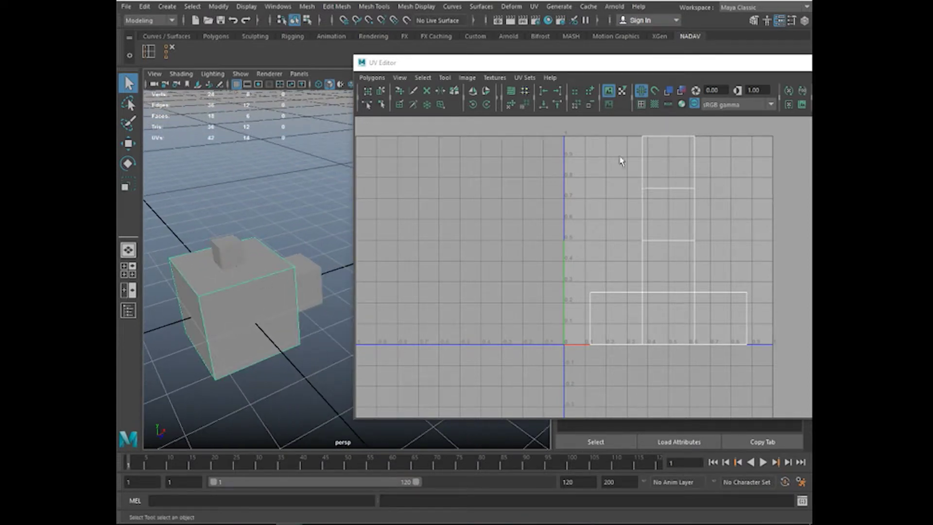
left_click_drag(340, 272, 305, 282, "alt")
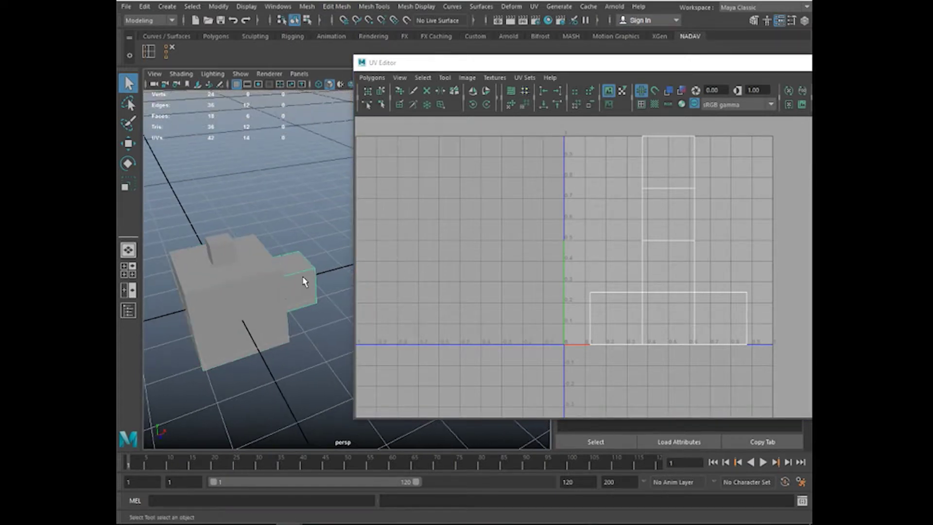
left_click(234, 306)
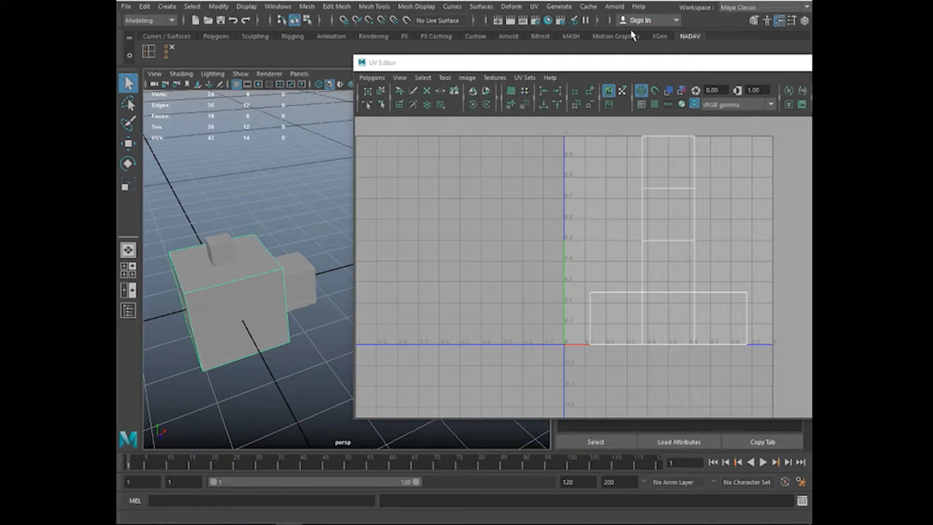
Move the UV Editor out of the way and check the name of the big cube's material
left_click_drag(627, 66, 513, 171)
left_click(796, 92)
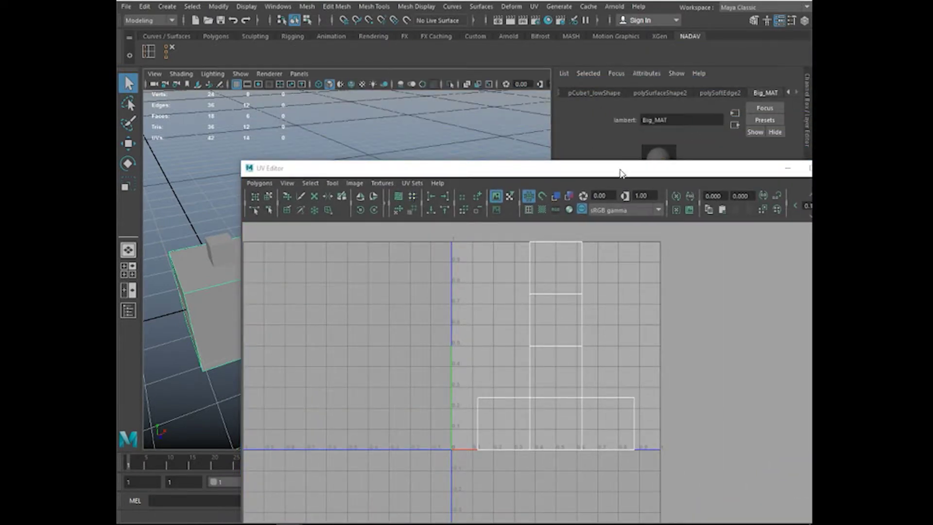
left_click_drag(620, 170, 626, 178)
left_click_drag(680, 121, 655, 120)
left_click(642, 120)
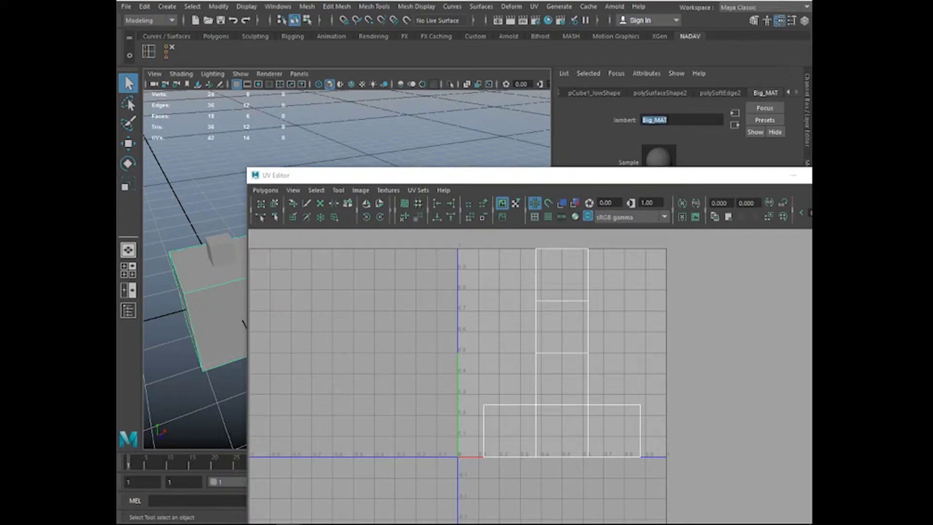
left_click(678, 122)
double_click(677, 122)
left_click(669, 120)
left_click(616, 181)
left_click_drag(617, 181, 551, 50)
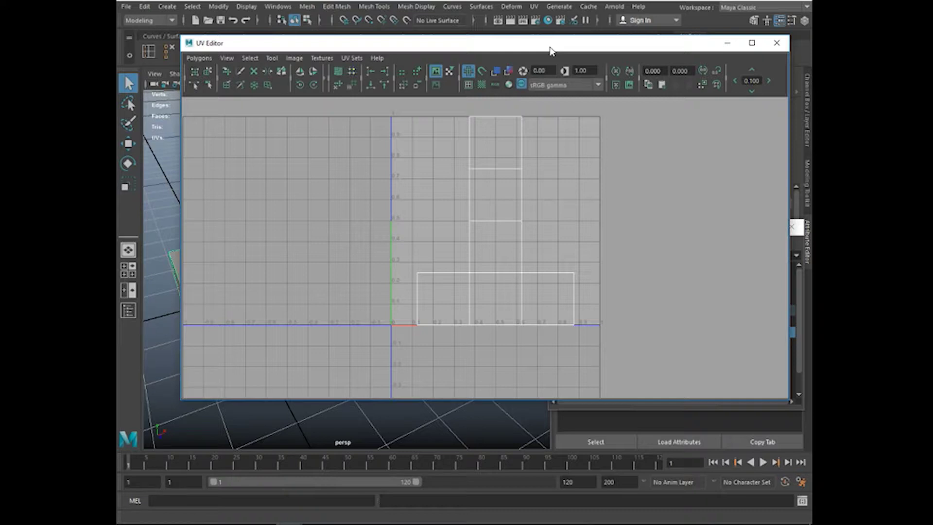
Minimize the UV Editor and go through pCube3_low, pCube1_low and pCube2_low in the Outliner one by one
left_click_drag(548, 46, 525, 68)
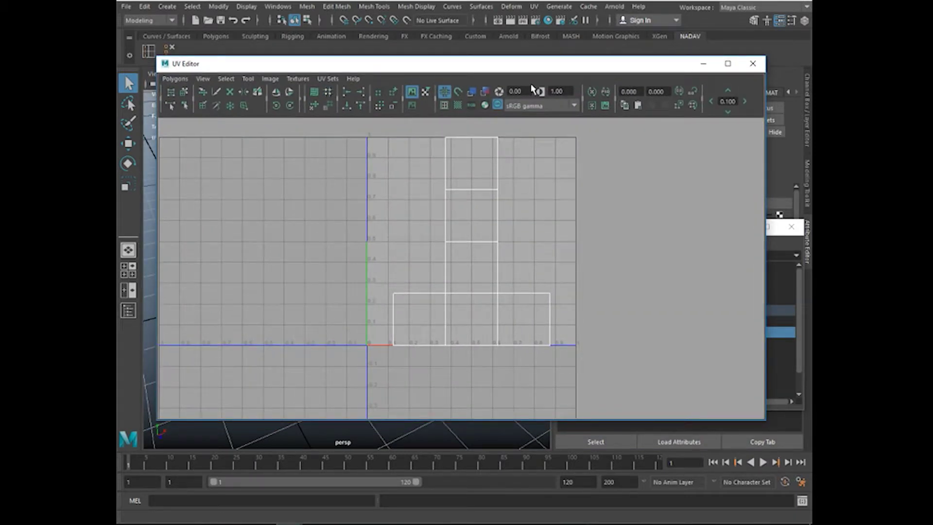
left_click_drag(651, 70, 651, 84)
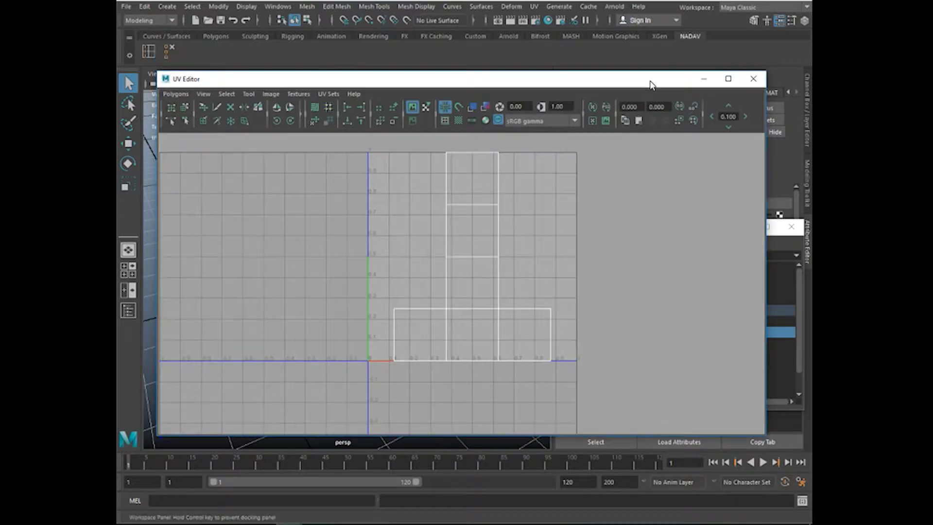
left_click(703, 78)
left_click_drag(648, 233, 397, 188)
left_click(366, 276)
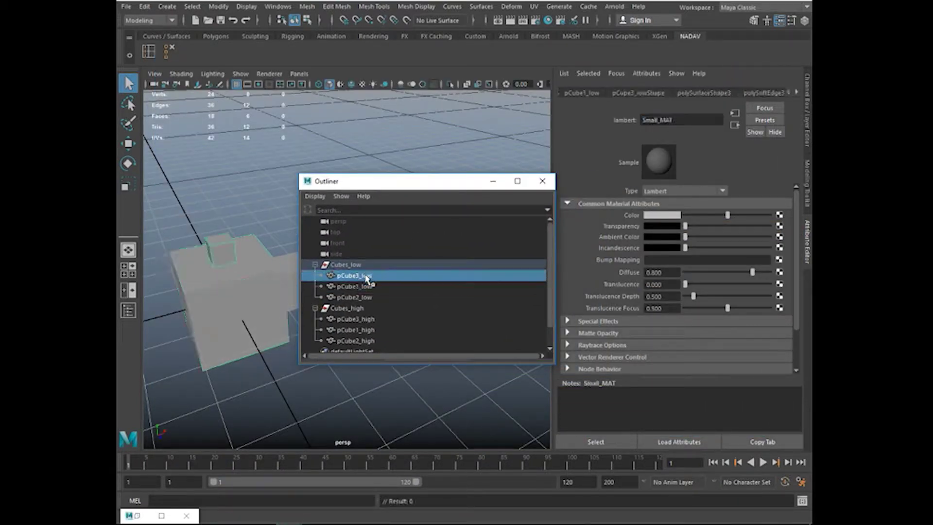
left_click_drag(376, 188, 561, 109)
left_click(548, 207)
left_click(548, 218)
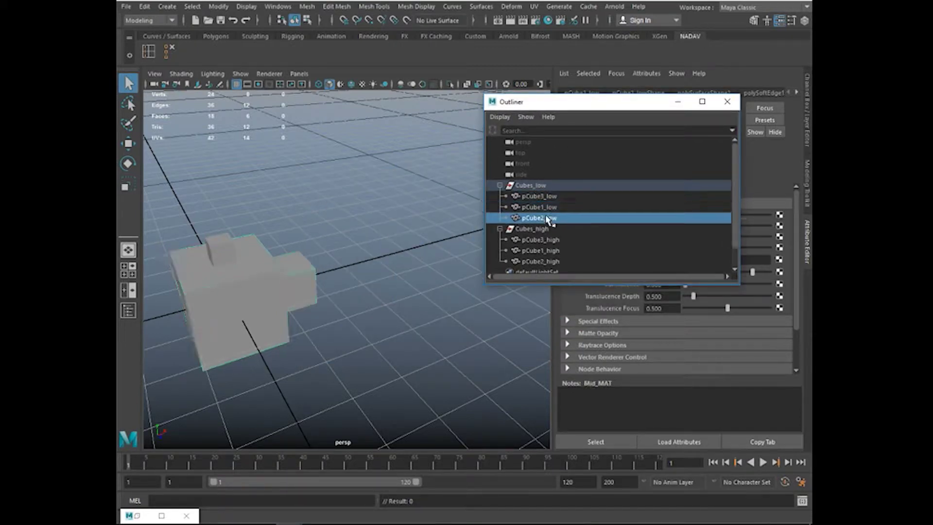
Lay out the UVs of all three low-poly cubes together within the 0–1 UV space and close the UV Editor
left_click_drag(307, 218, 177, 331)
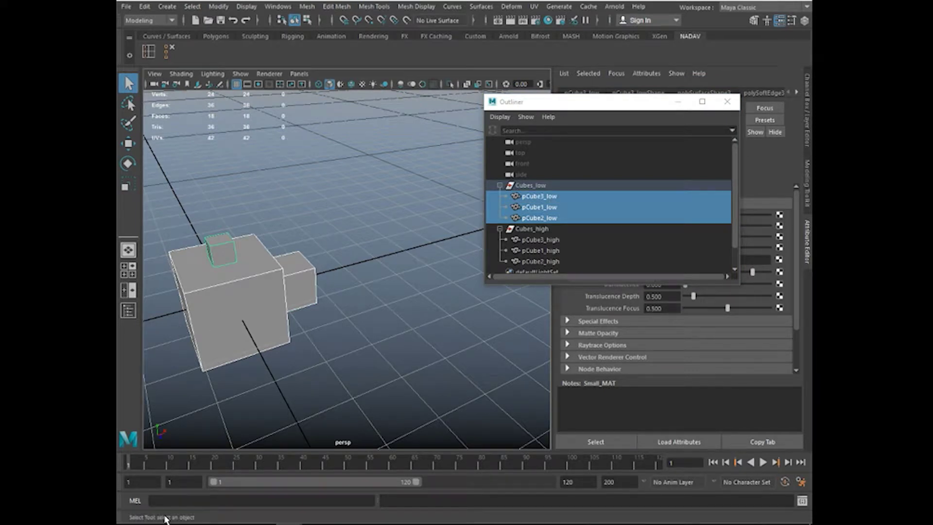
left_click(161, 515)
left_click(274, 21)
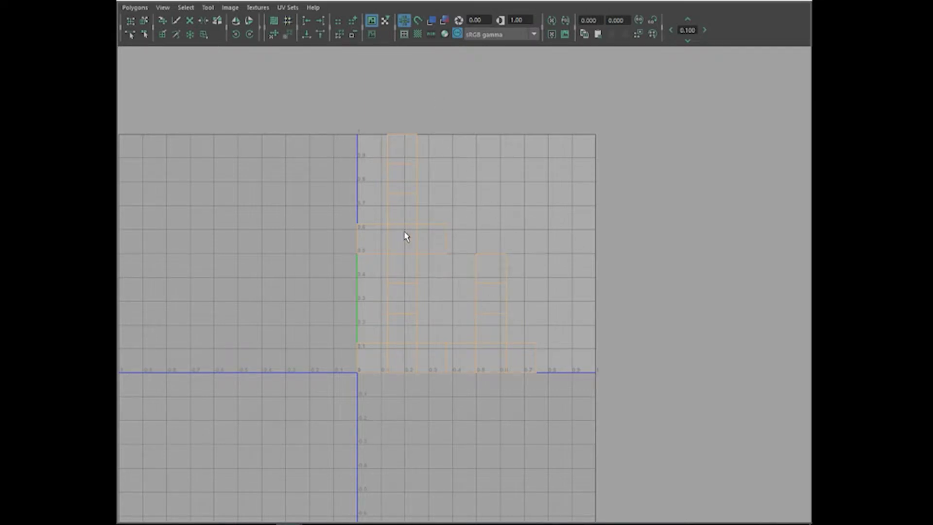
left_click_drag(455, 6, 501, 84)
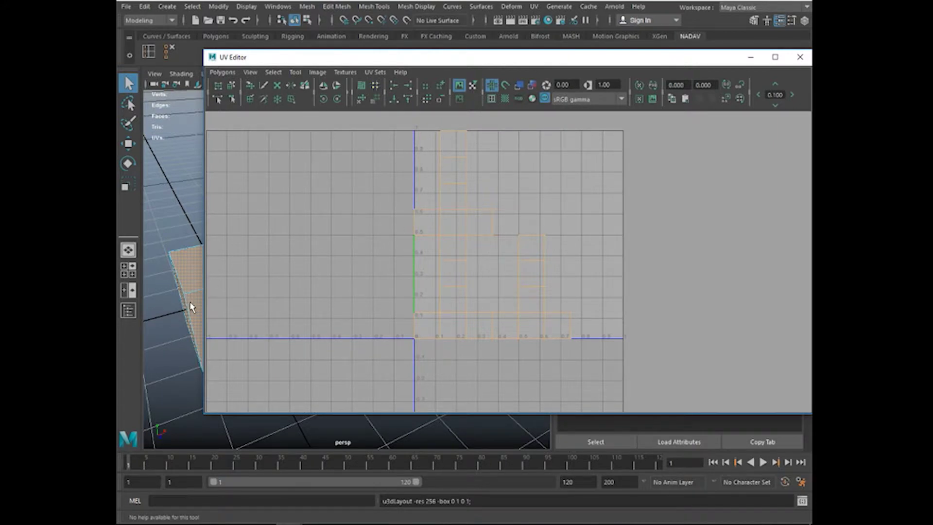
left_click_drag(427, 62, 360, 63)
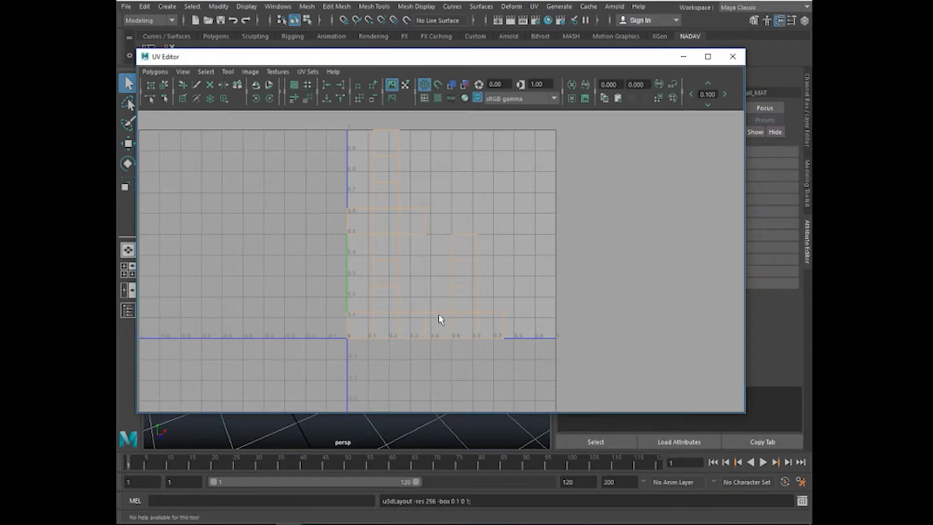
left_click_drag(429, 59, 452, 53)
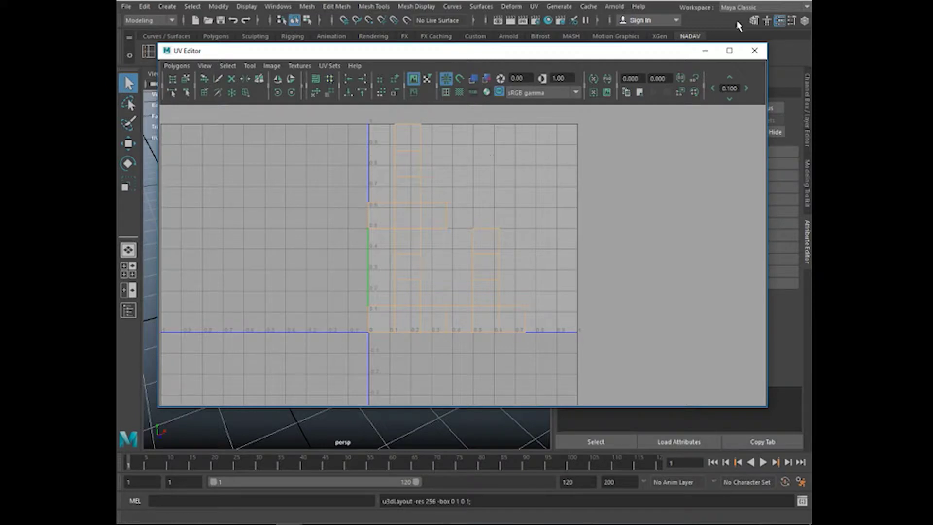
left_click(758, 51)
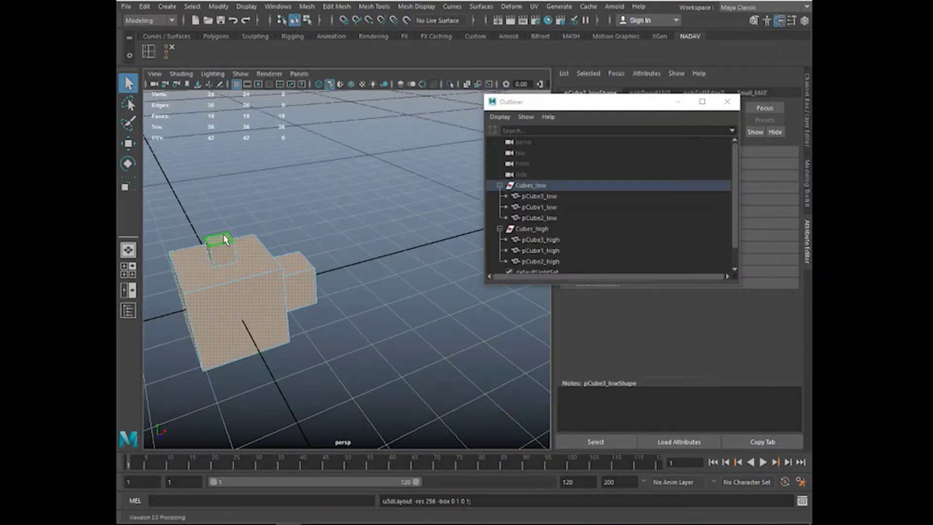
Return the low-poly cubes to object mode and select the mid, big and small cubes together
left_click_drag(306, 274, 358, 277, "alt")
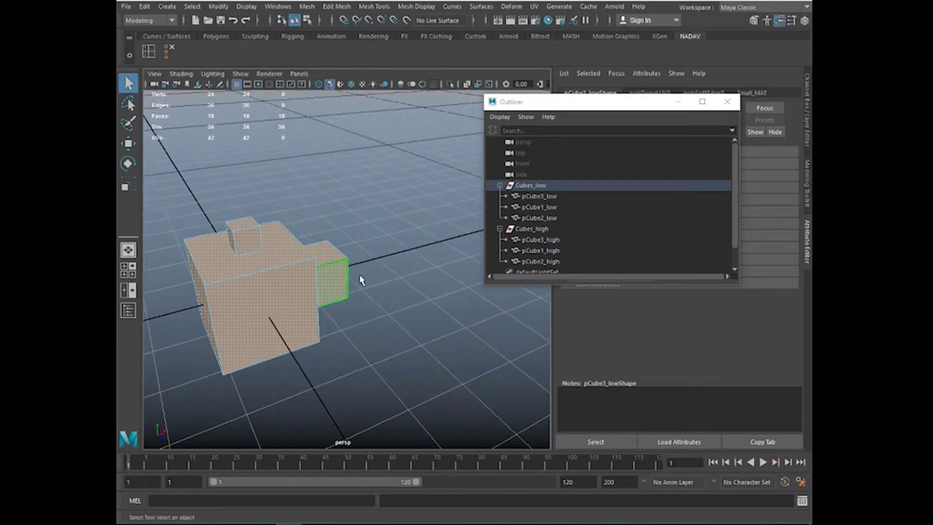
left_click(324, 269)
right_click_drag(326, 271, 357, 224)
left_click_drag(335, 306, 311, 308, "alt")
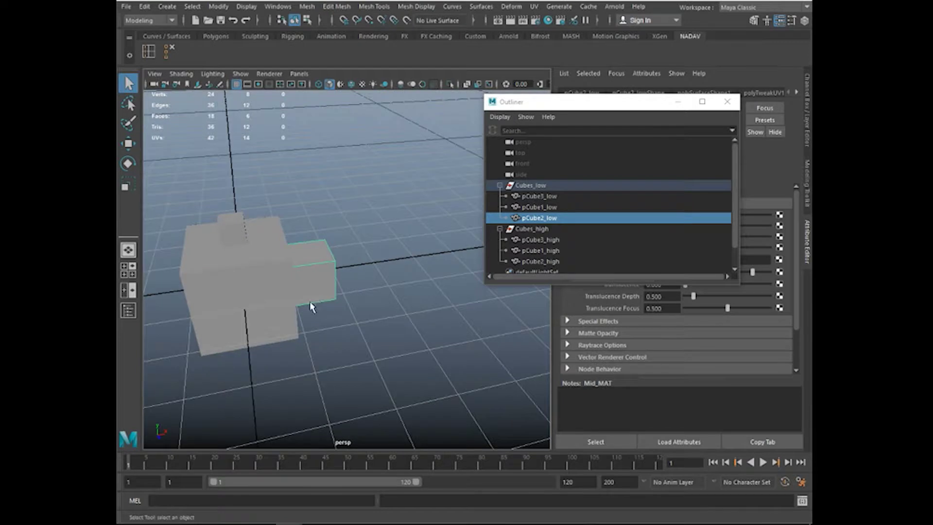
left_click(238, 287, "shift")
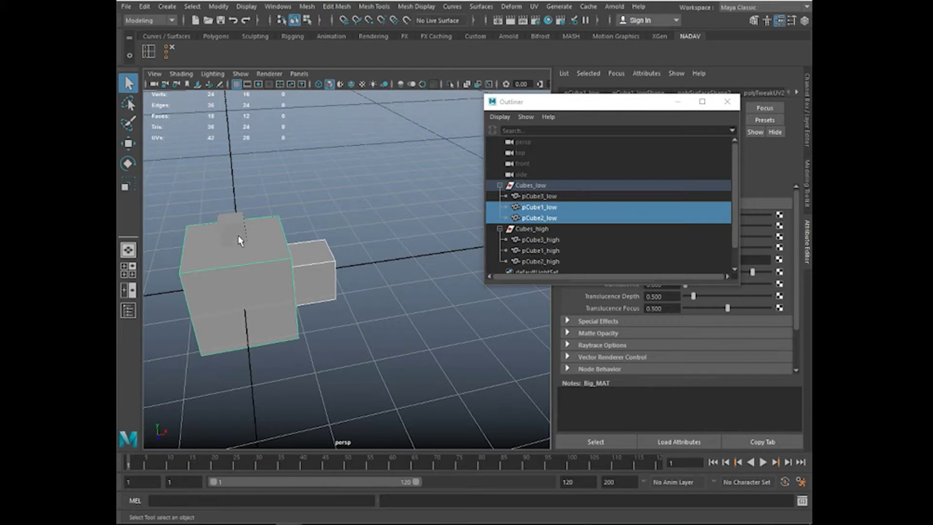
left_click(240, 242, "shift")
mouse_move(272, 263)
left_mouse_down("alt")
mouse_move(244, 260)
mouse_move(287, 259)
mouse_move(276, 260)
left_mouse_up("alt")
right_click_drag(276, 260, 344, 256, "alt")
mouse_move(343, 256)
left_mouse_down("alt")
mouse_move(322, 256)
mouse_move(341, 256)
left_mouse_up("alt")
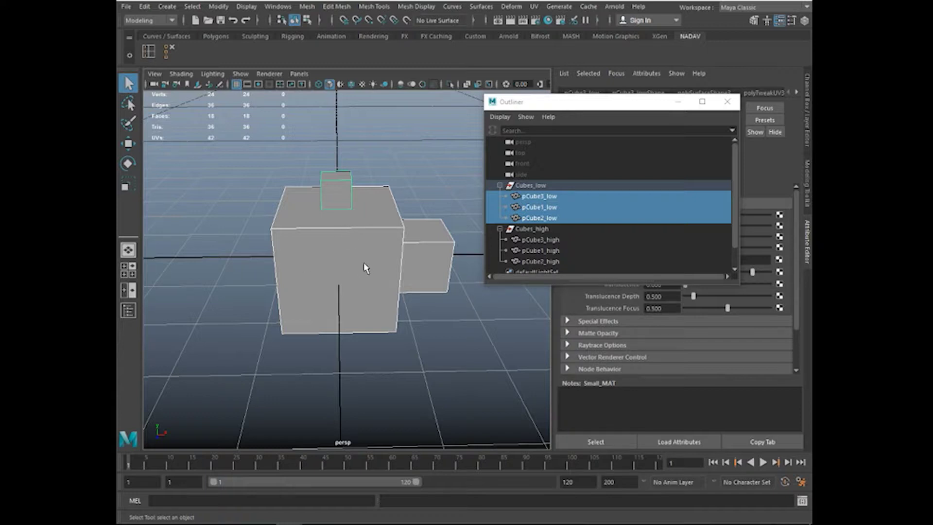
left_click_drag(381, 306, 352, 304, "alt")
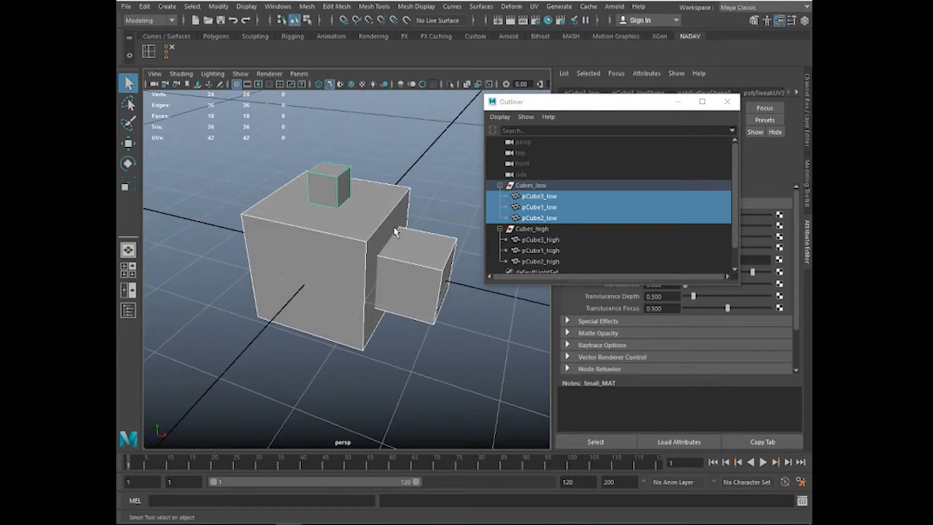
Set the normals of the three low-poly cubes to face and soften all their edges
key("space")
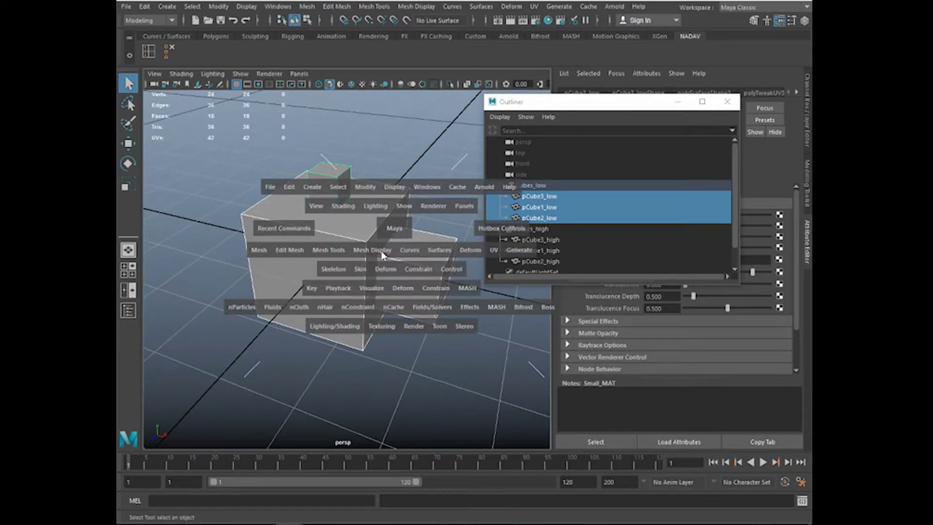
left_click(382, 250)
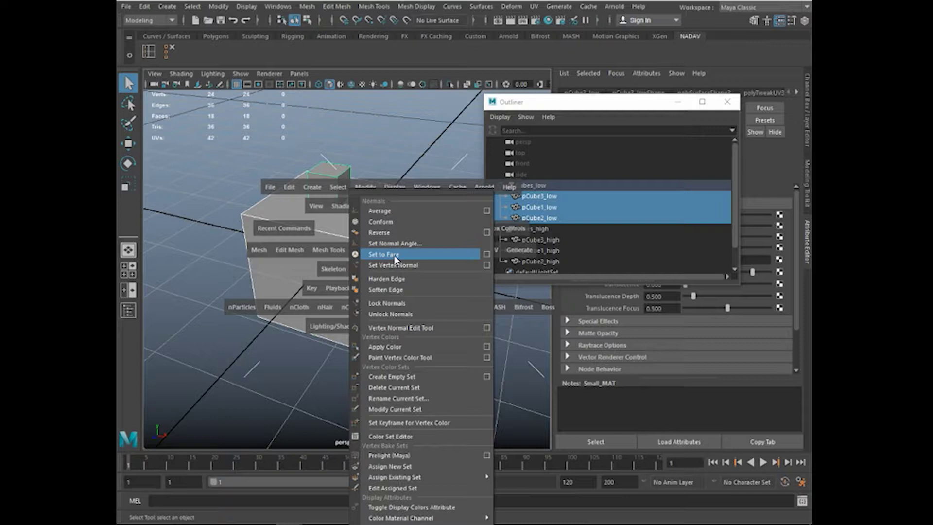
left_click(395, 254)
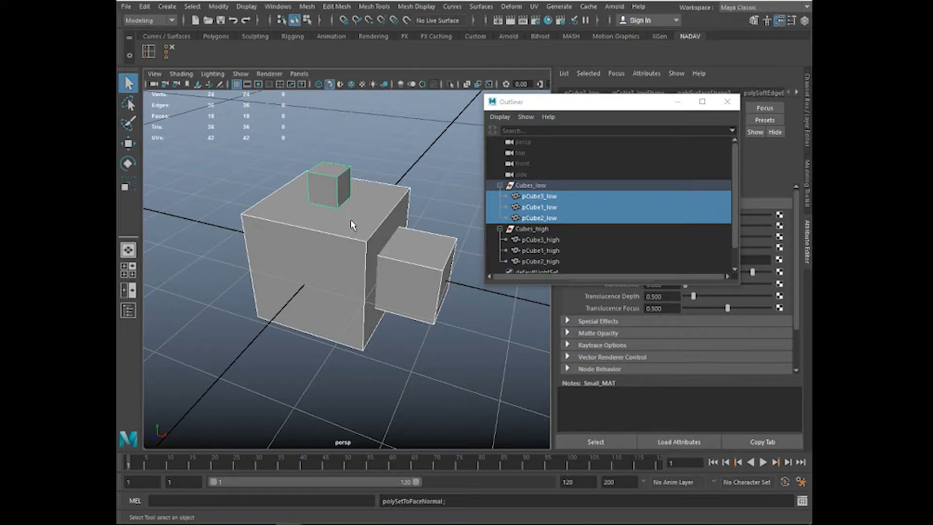
key("space")
left_click(333, 242)
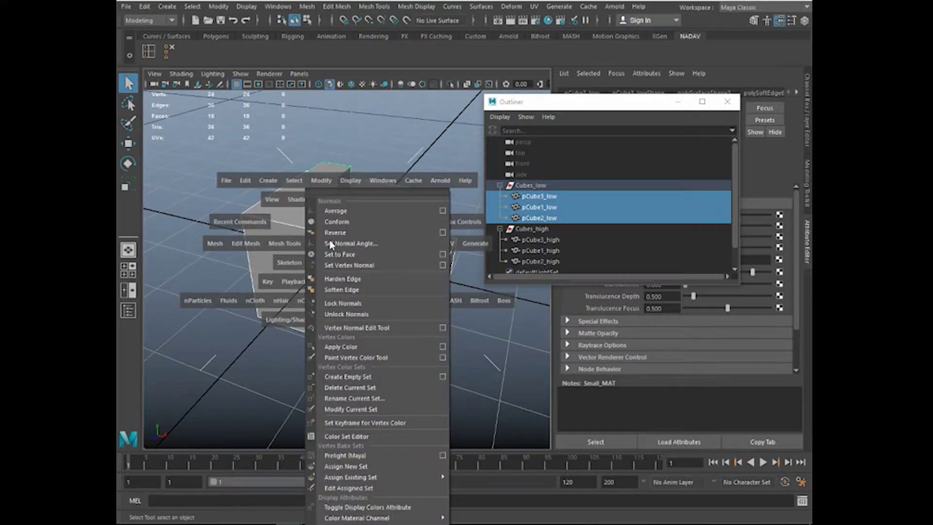
left_click(345, 288)
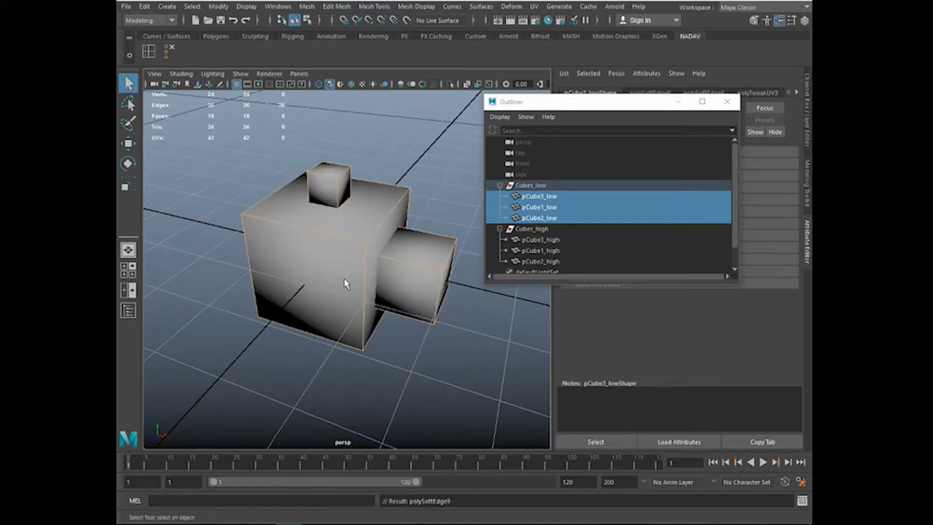
left_click_drag(309, 258, 413, 234, "alt")
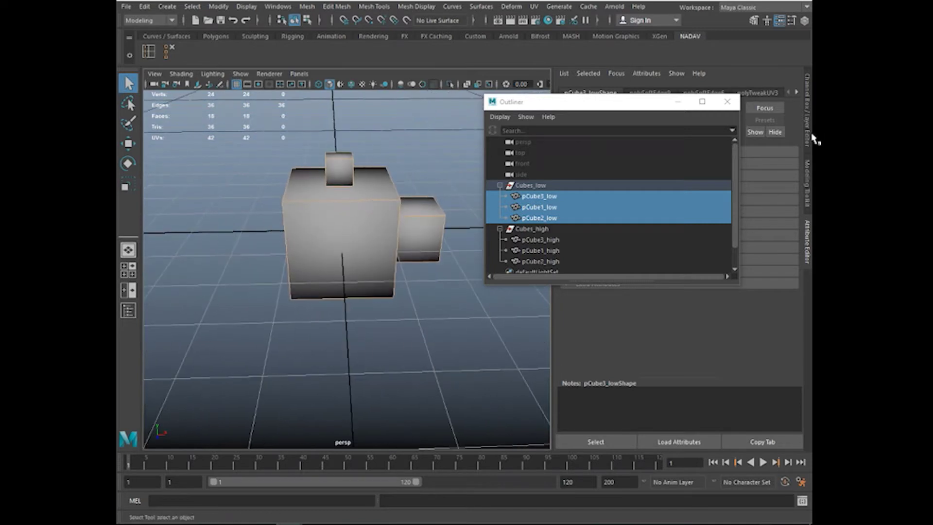
Show the High display layer, hide the Low layer and inspect the high-poly cubes from several sides
left_click(808, 187)
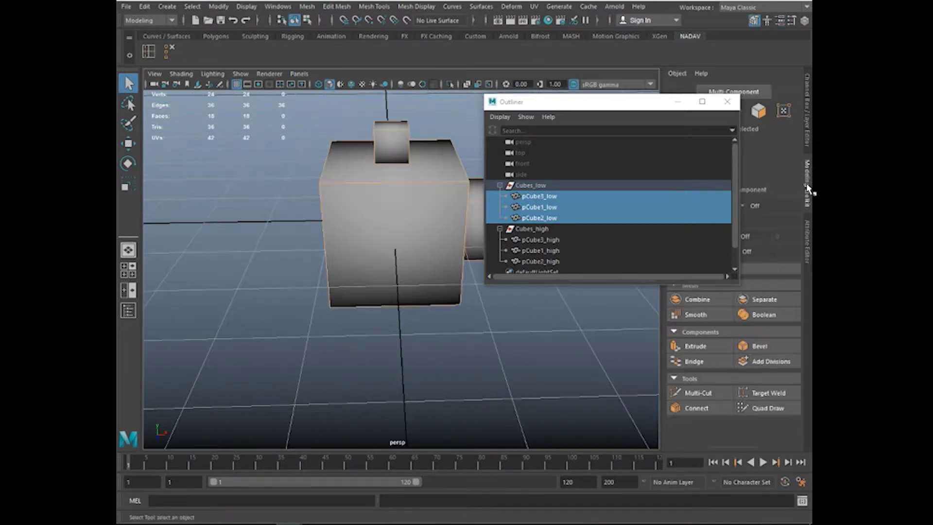
left_click(808, 116)
left_click(568, 345)
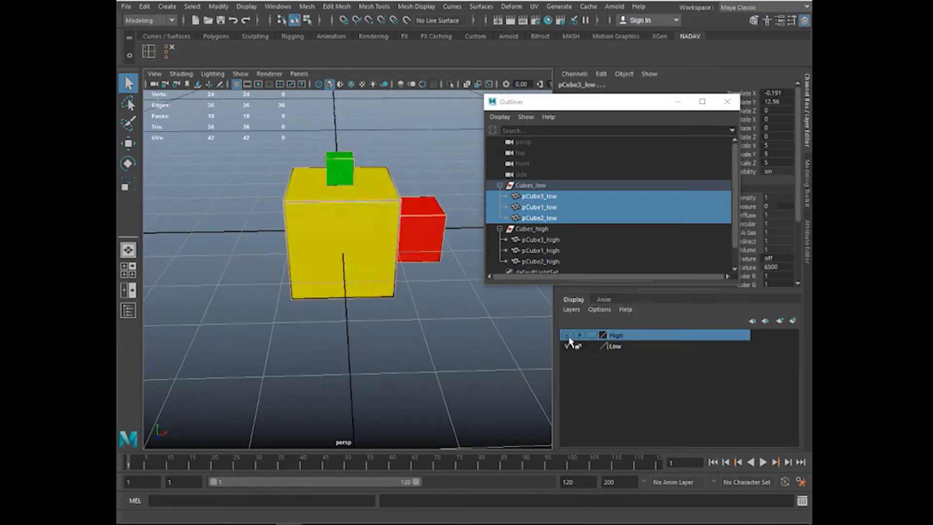
left_click_drag(348, 291, 347, 257, "alt")
scroll(324, 159, "up", 5)
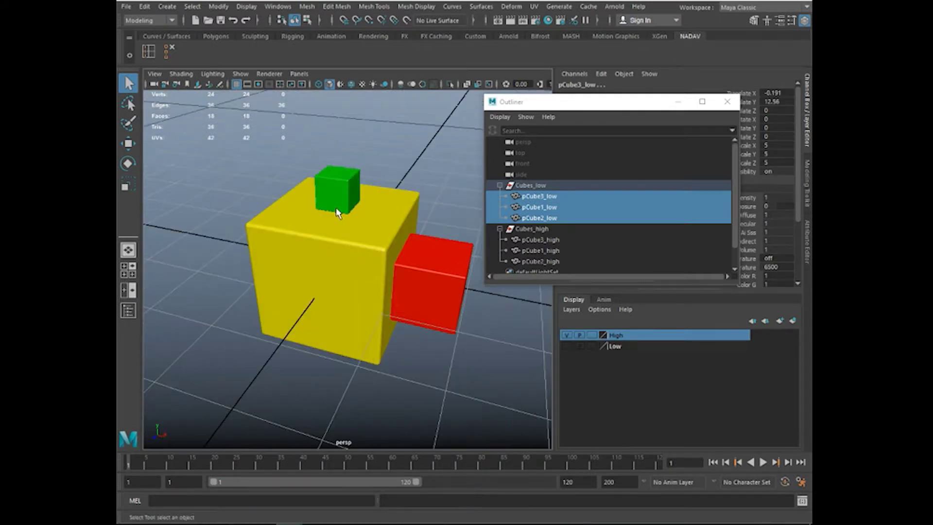
left_click_drag(413, 271, 448, 266, "alt")
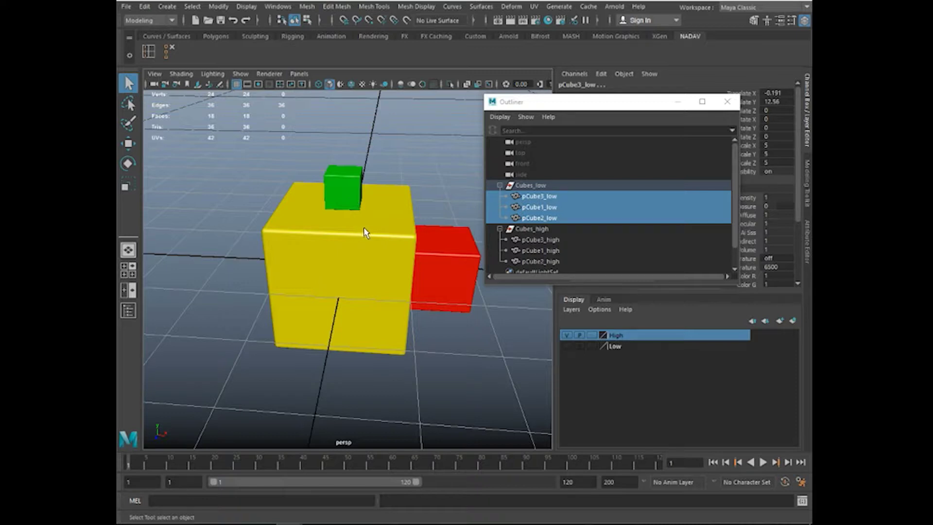
left_click_drag(365, 227, 343, 235, "alt")
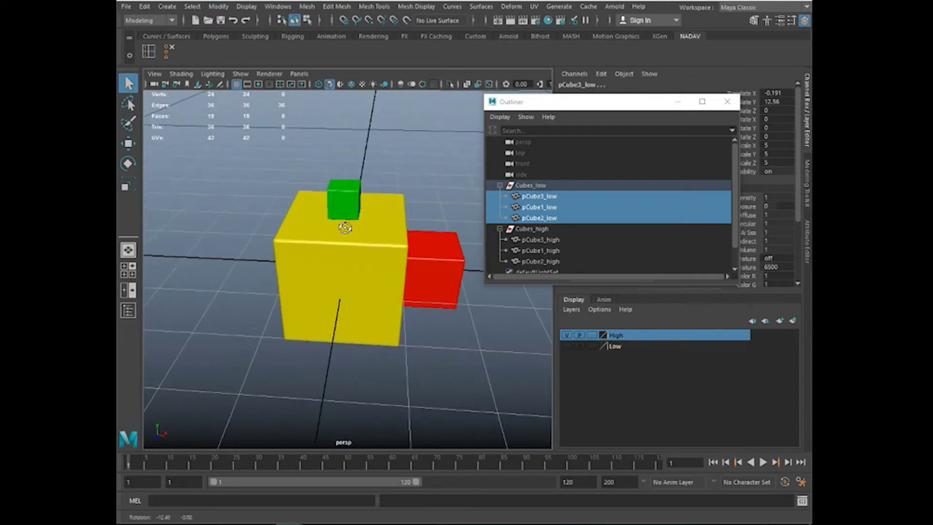
left_click_drag(398, 255, 380, 255, "alt")
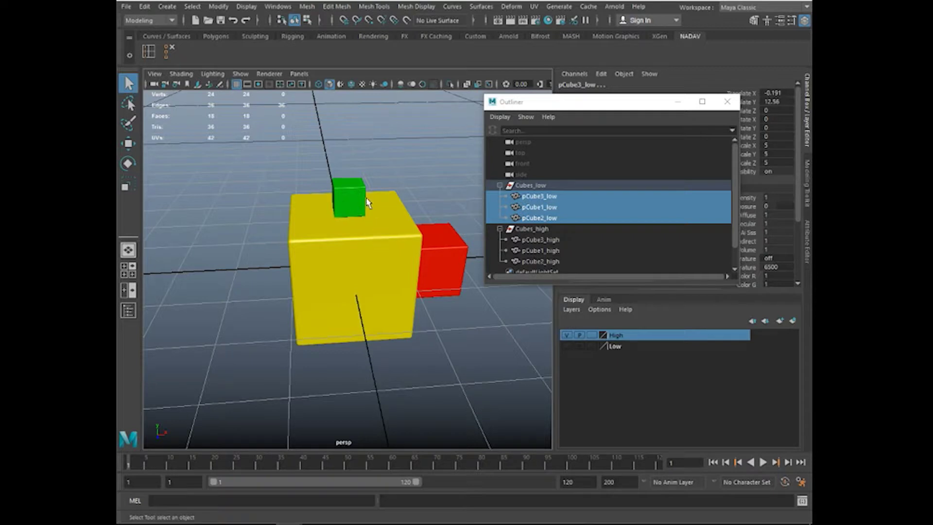
mouse_move(378, 223)
left_mouse_down("alt")
mouse_move(358, 234)
mouse_move(362, 220)
mouse_move(362, 250)
mouse_move(383, 238)
left_mouse_up("alt")
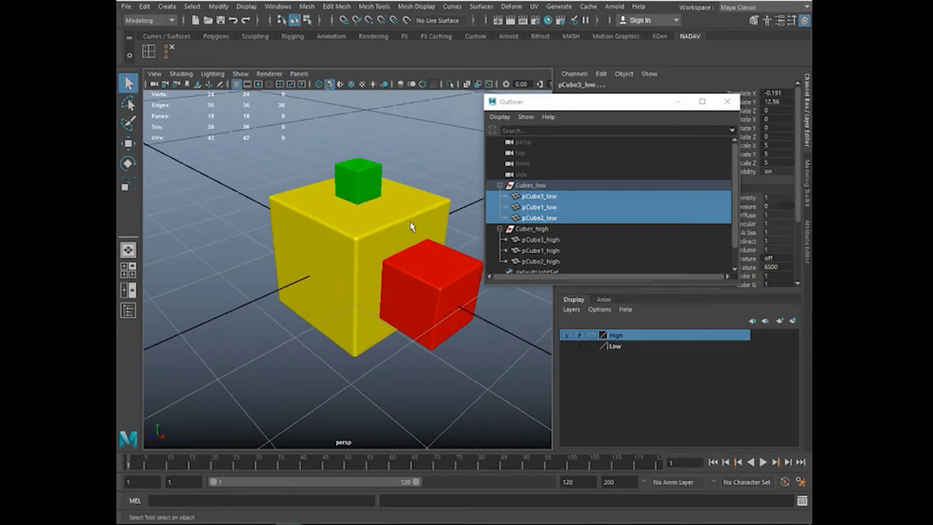
Collapse the Cubes_low and Cubes_high groups in the Outliner and select Cubes_low
left_click(500, 186)
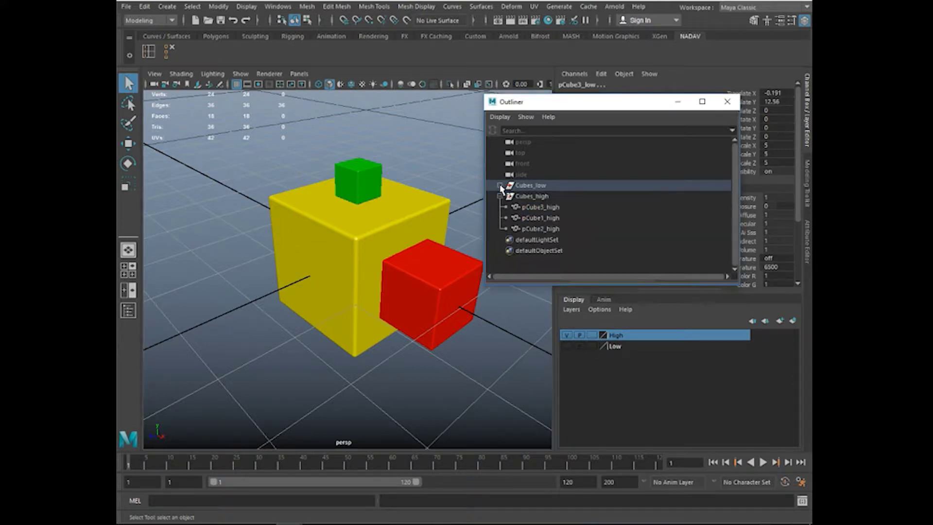
left_click(500, 196)
left_click(524, 198)
left_click(540, 187)
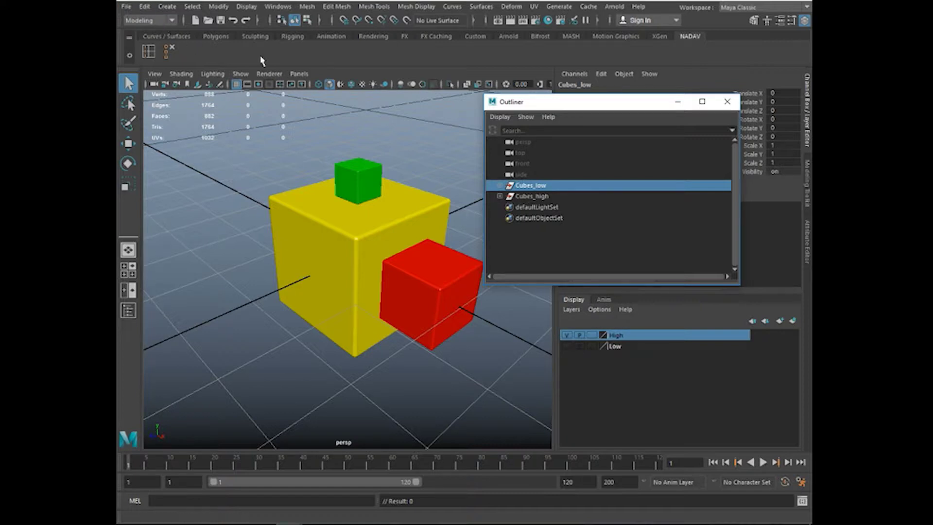
left_click_drag(532, 106, 527, 91)
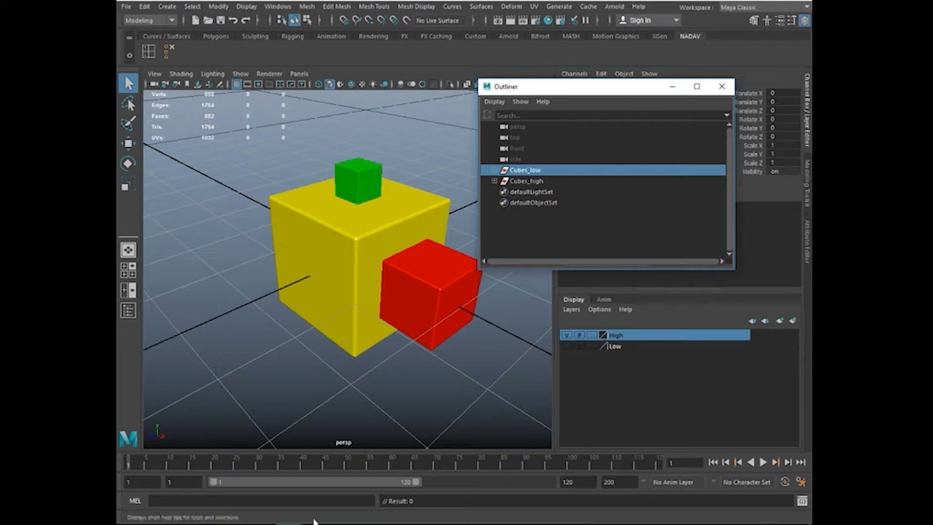
Switch to Substance Painter and enlarge its 2D texture view
mouse_move(316, 524)
left_click(325, 501)
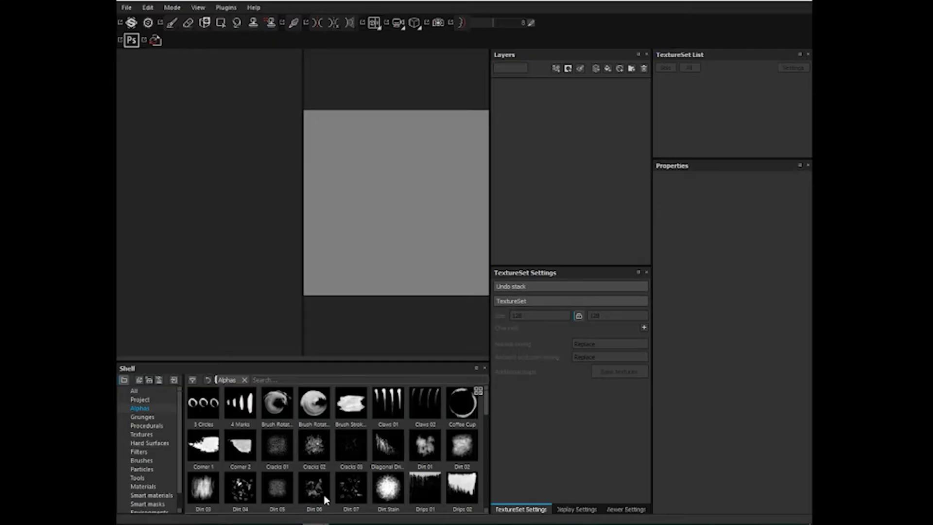
left_click_drag(303, 159, 245, 170)
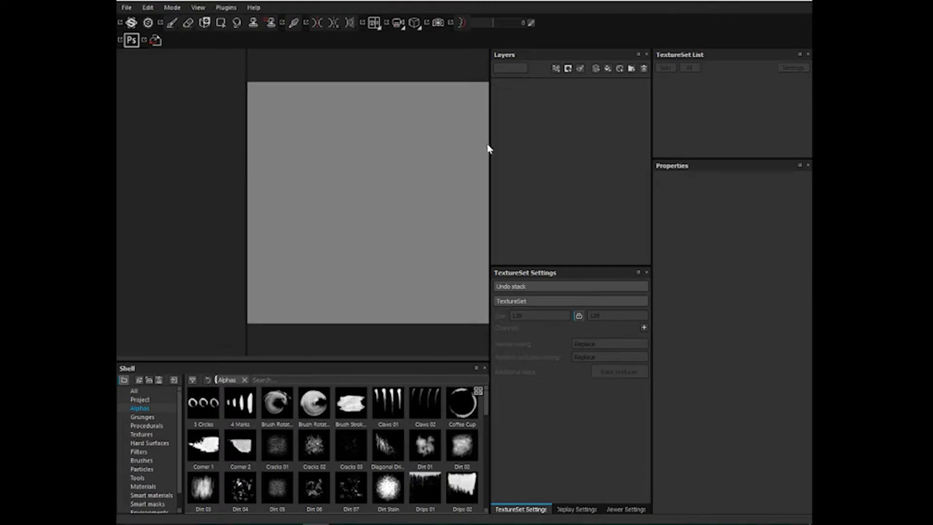
left_click_drag(489, 147, 519, 150)
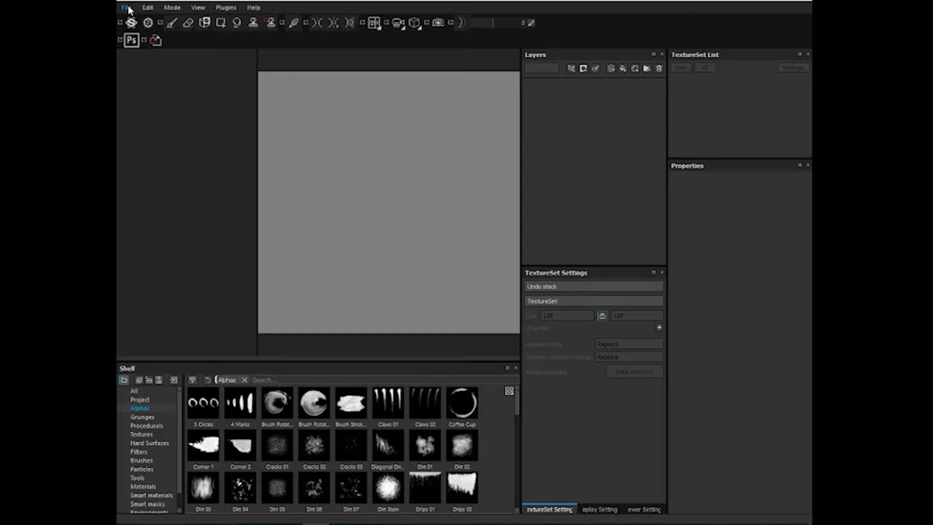
Check the cube model and FBX files in the Class folder and return to Maya
left_click(209, 524)
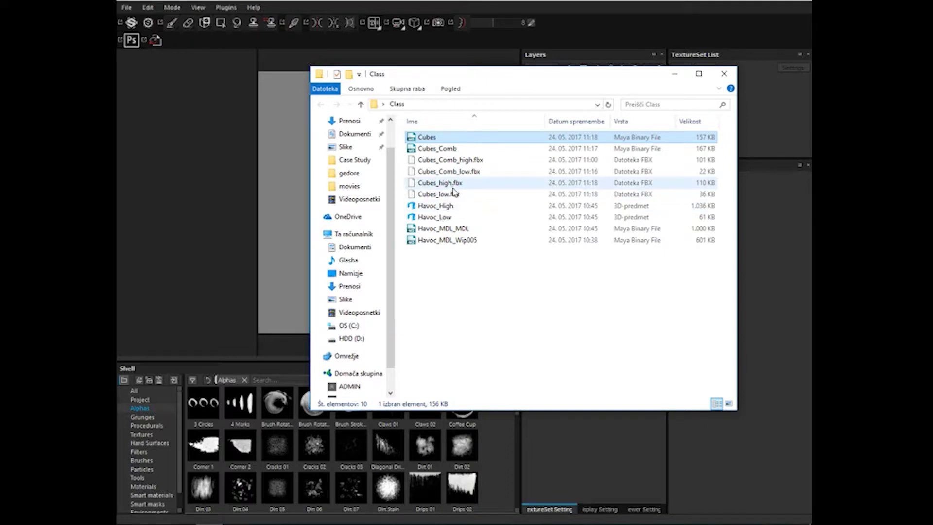
left_click(312, 511)
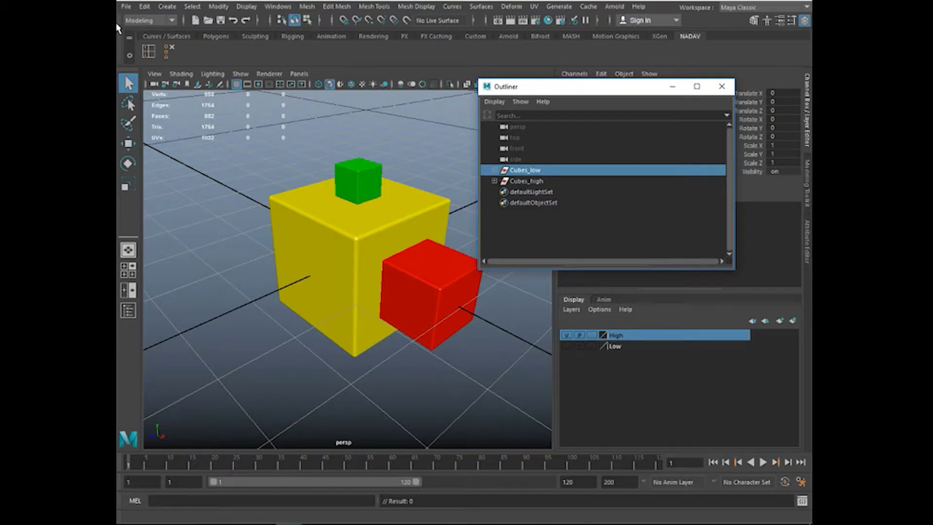
Start an Export Selection for the Cubes_low group and choose FBX export as the file type
left_click(126, 6)
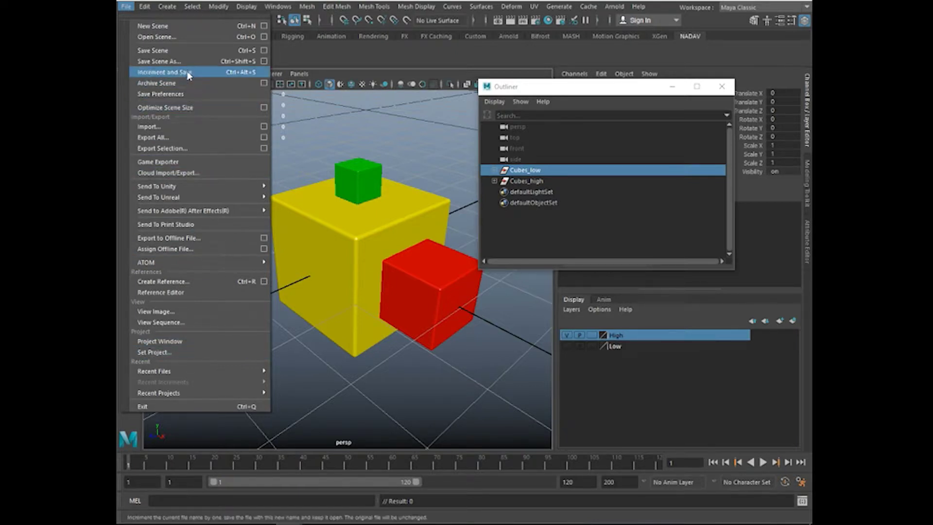
left_click(190, 152)
left_click_drag(587, 114, 498, 60)
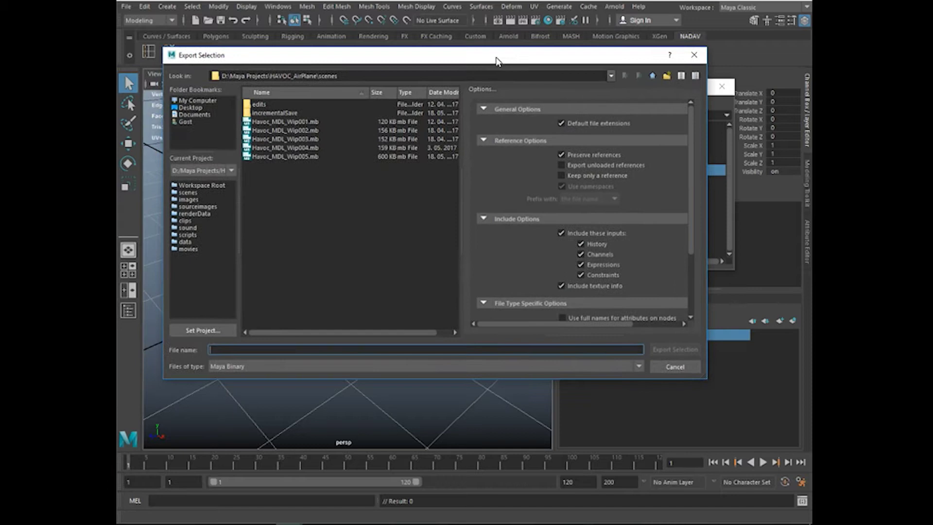
left_click(225, 366)
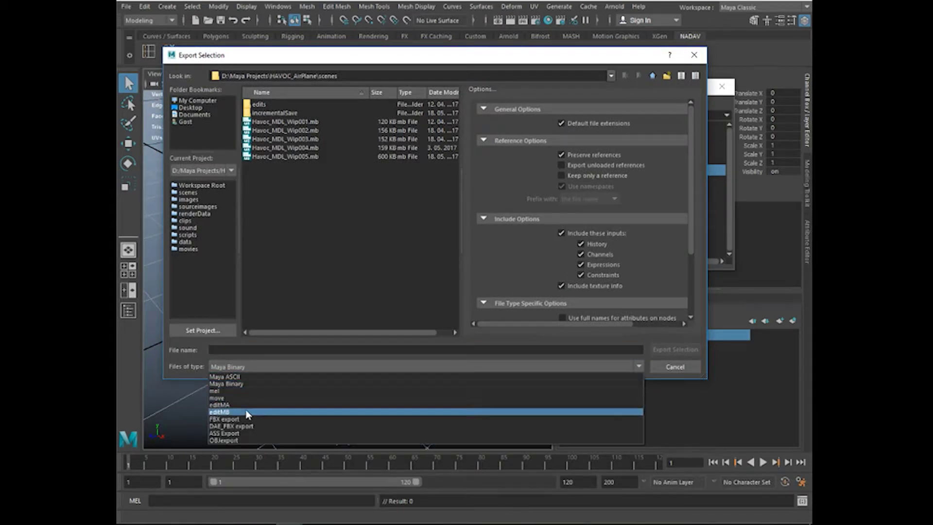
left_click(238, 419)
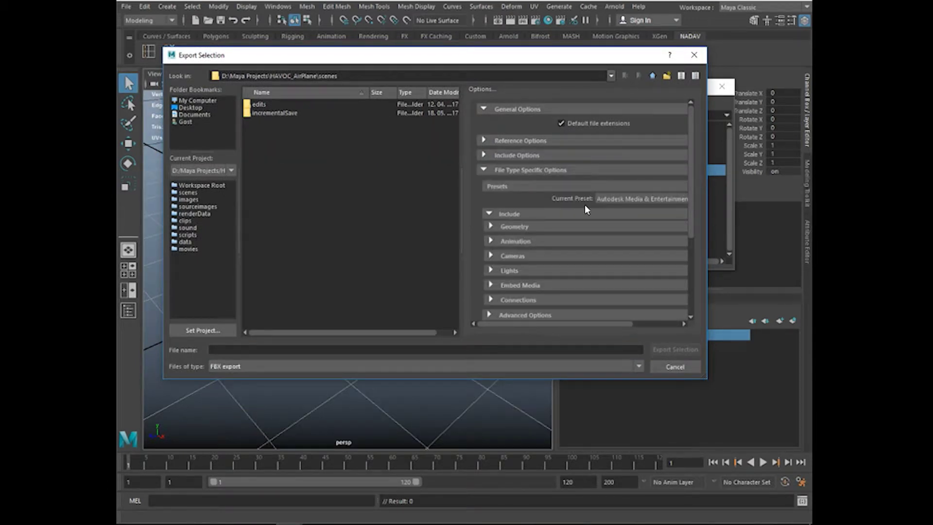
In the FBX geometry options, enable Tangents and Binormals and Triangulate, and turn off Smooth Mesh and Referenced Assets Content
left_click(501, 228)
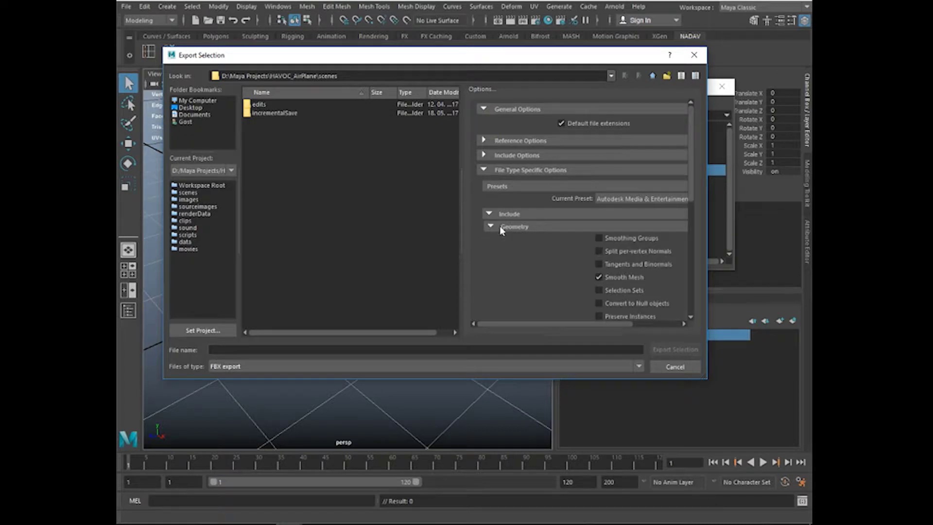
scroll(613, 231, "down", 2)
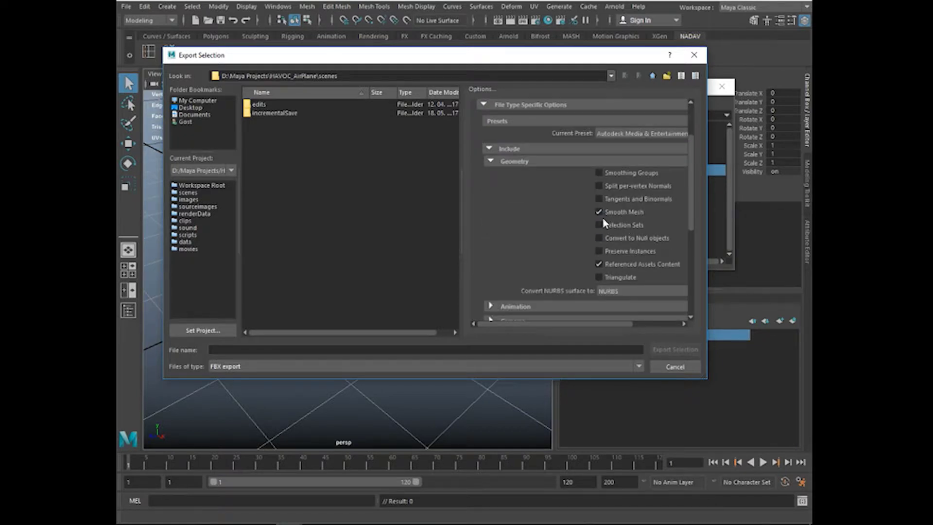
left_click(599, 199)
left_click(599, 212)
scroll(604, 211, "down", 5)
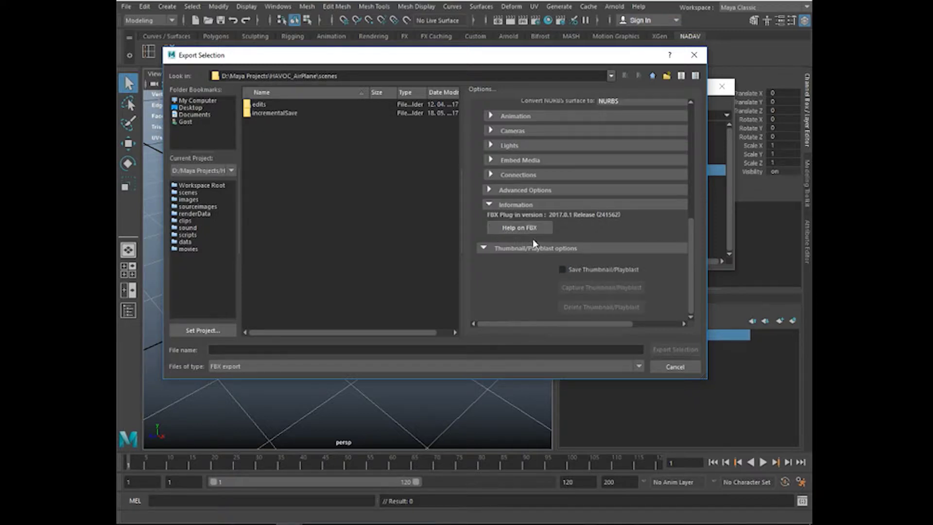
Set the FBX file format version to FBX 2014/2015 in the advanced export options
left_click(485, 248)
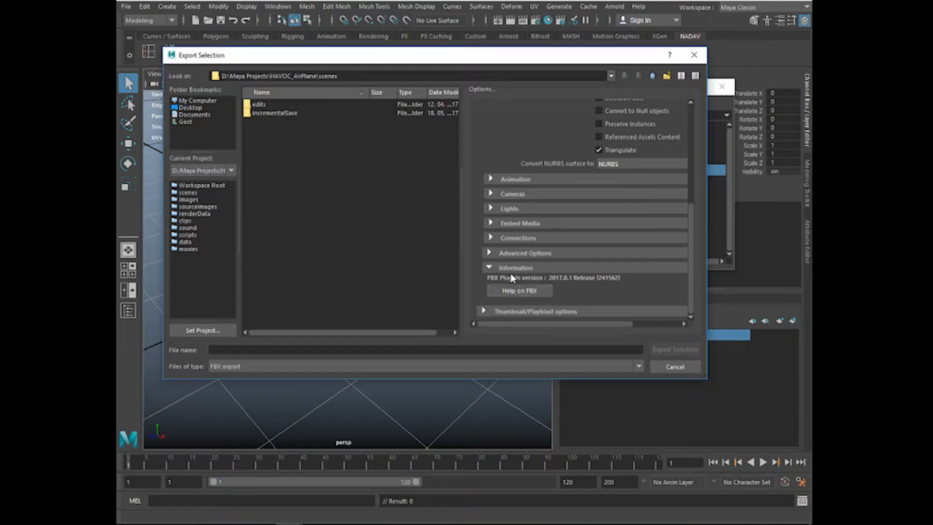
left_click(502, 254)
left_click(502, 253)
left_click(502, 253)
scroll(515, 272, "down", 2)
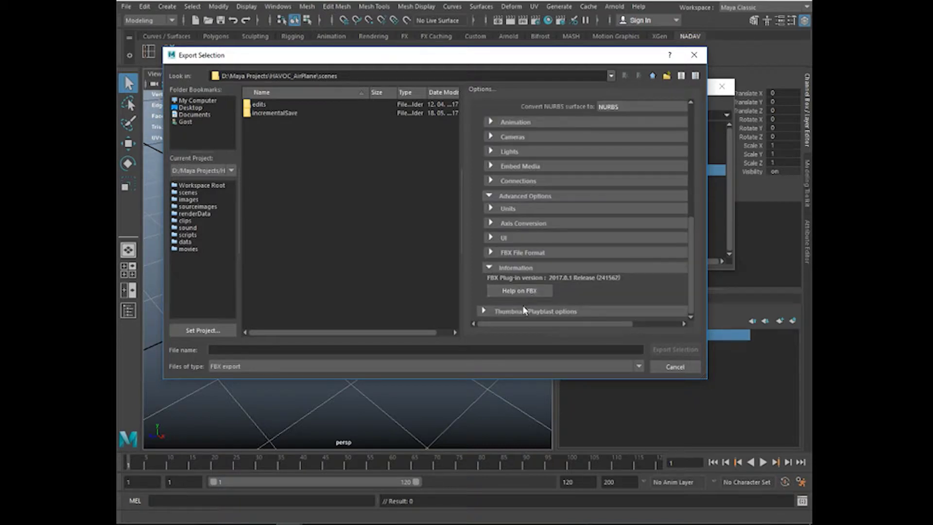
left_click(523, 311)
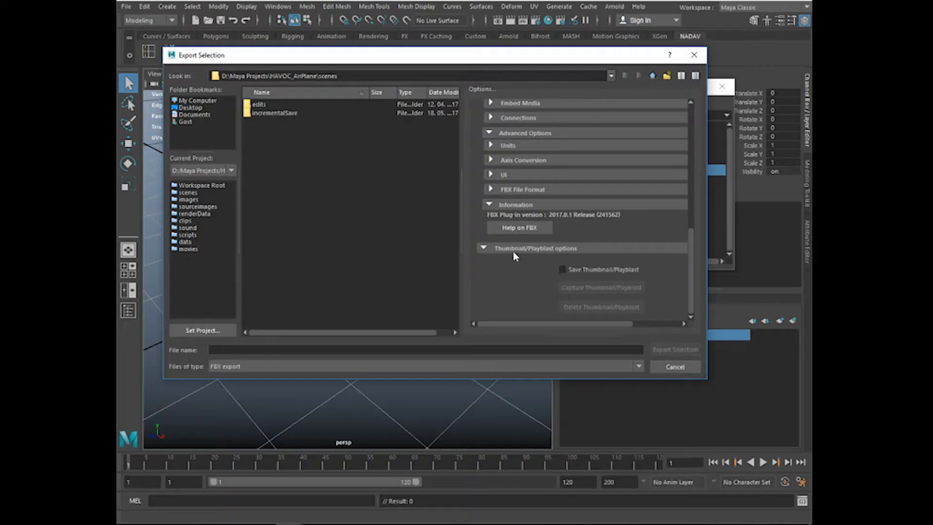
left_click(490, 191)
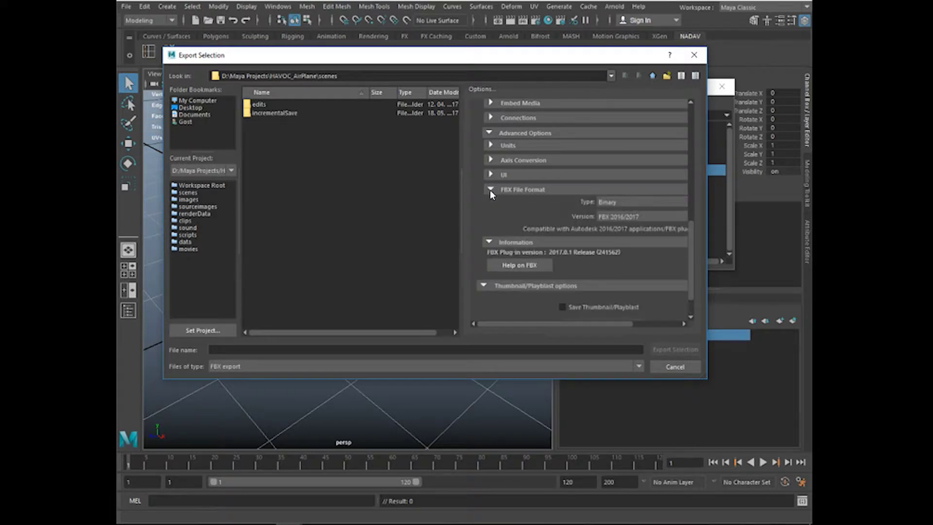
left_click(625, 217)
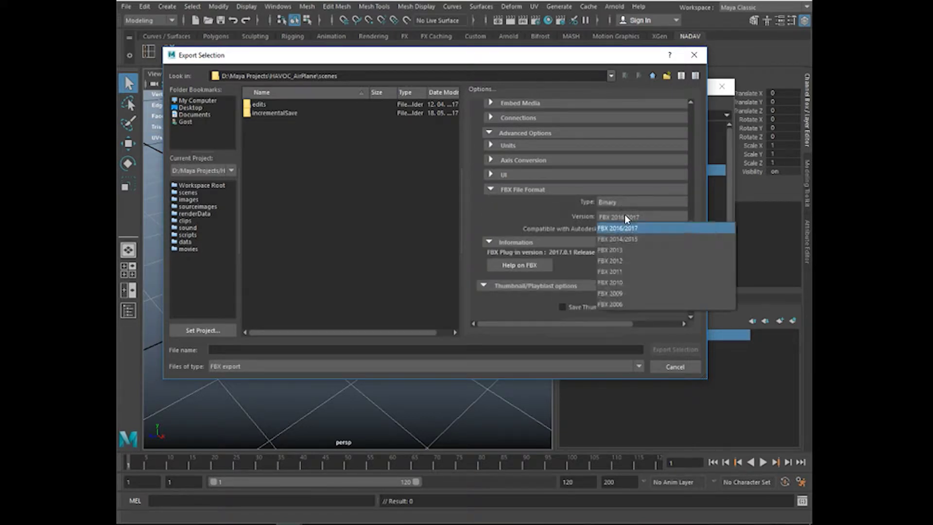
left_click(637, 239)
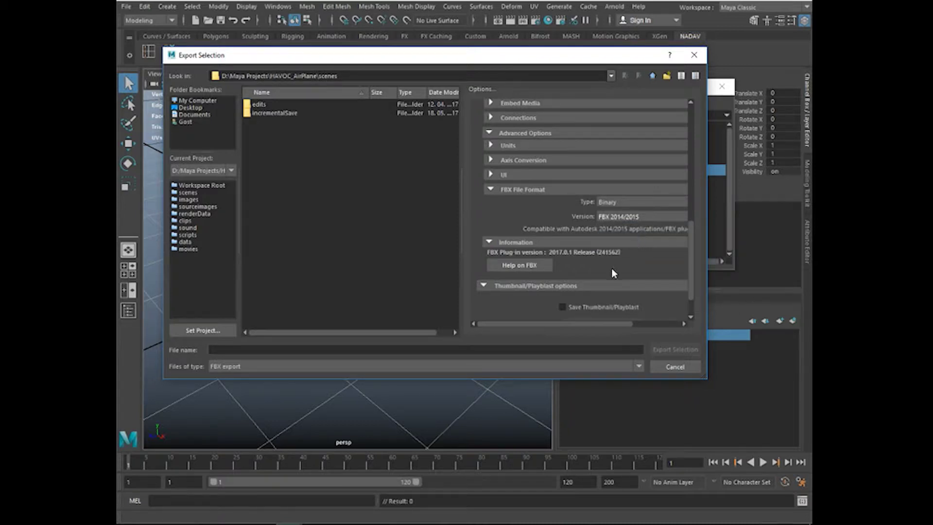
Review the geometry export options, dismiss the Export Selection dialog without exporting, and switch to Substance Painter
mouse_move(317, 524)
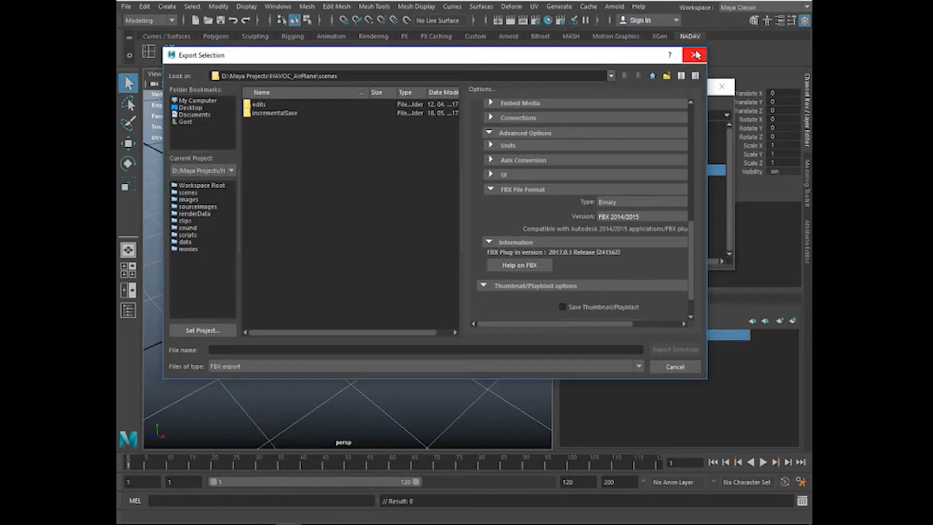
scroll(542, 215, "up", 10)
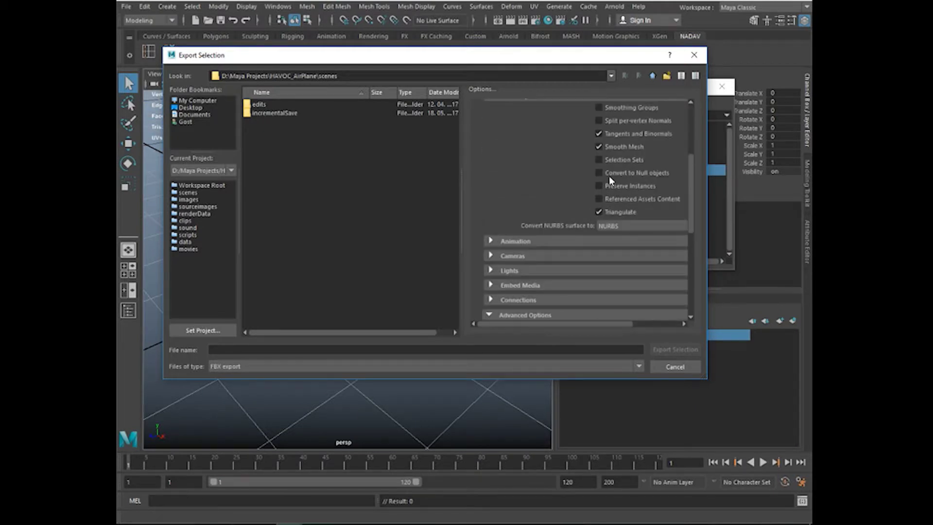
left_click(694, 55)
left_click(527, 182)
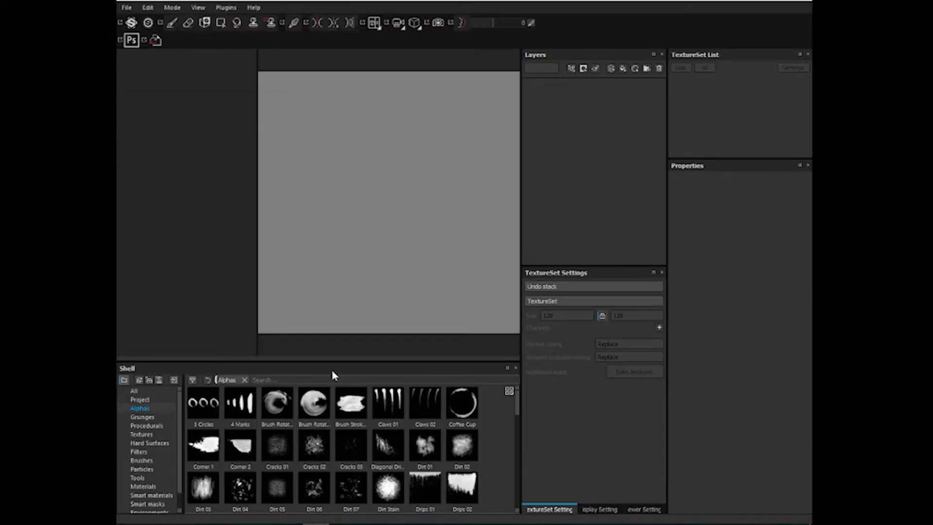
Start a new project using the PBR - Metallic Roughness (allegorithmic) template with the DirectX normal map format
left_click(125, 9)
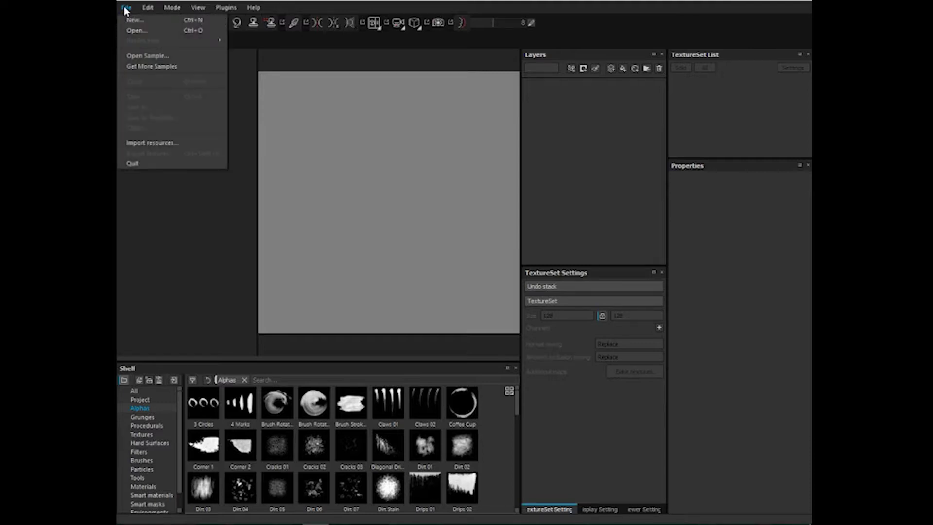
left_click(150, 22)
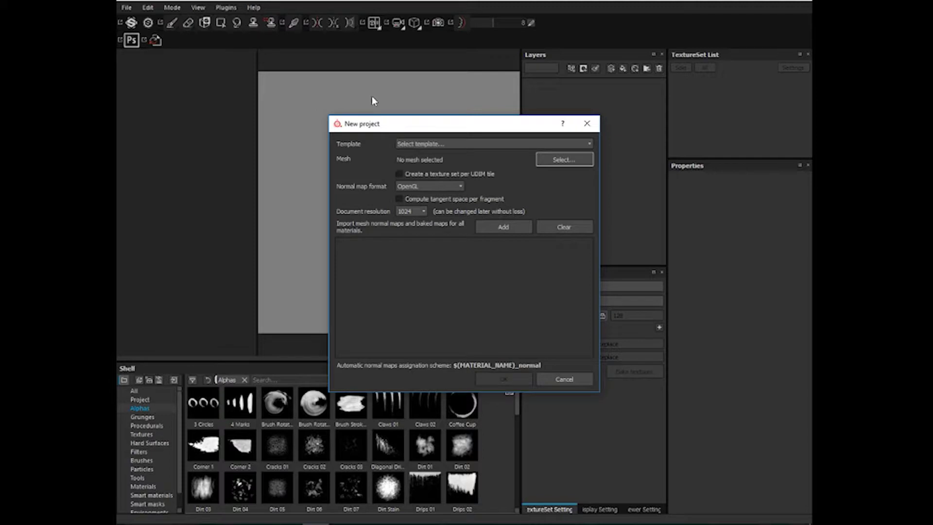
left_click_drag(424, 128, 561, 105)
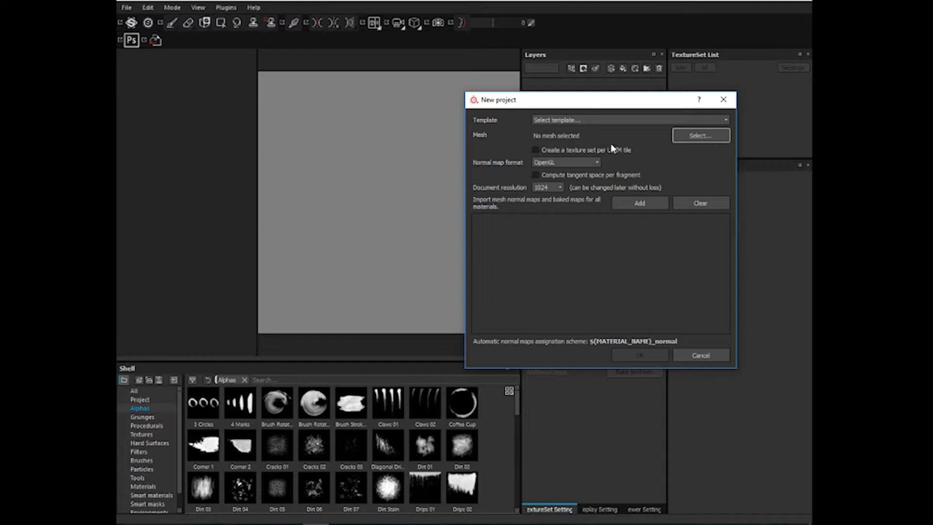
left_click(594, 120)
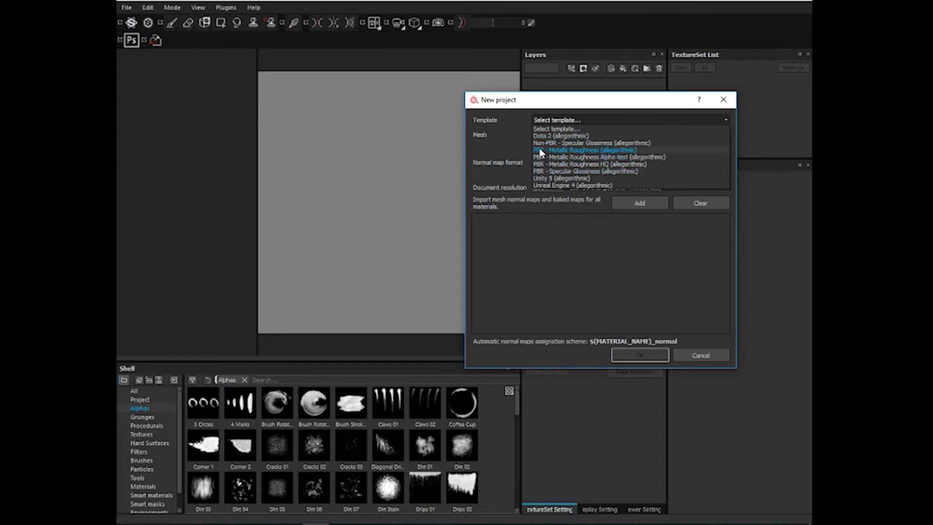
left_click(575, 151)
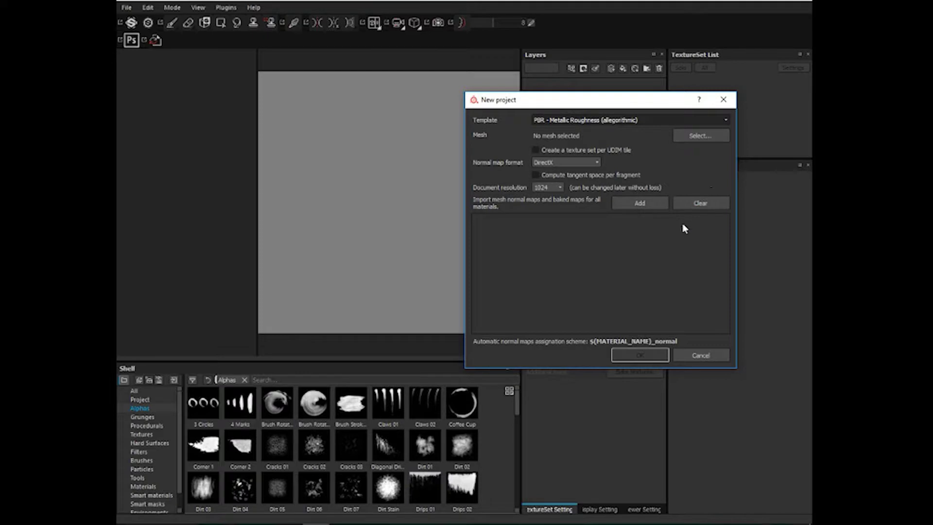
left_click(607, 151)
left_click(594, 176)
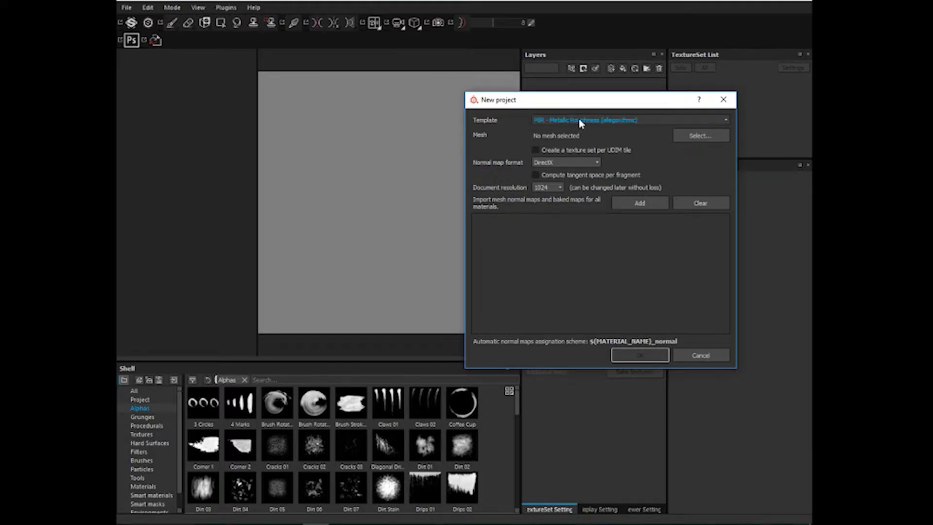
left_click(547, 174)
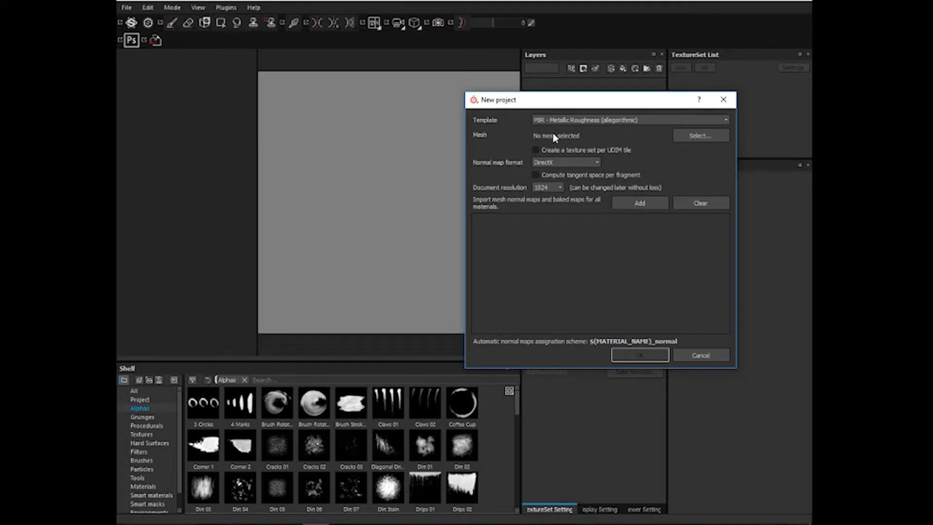
Choose Cubes_low.fbx from the desktop's Class folder as the mesh and create the project
left_click(705, 135)
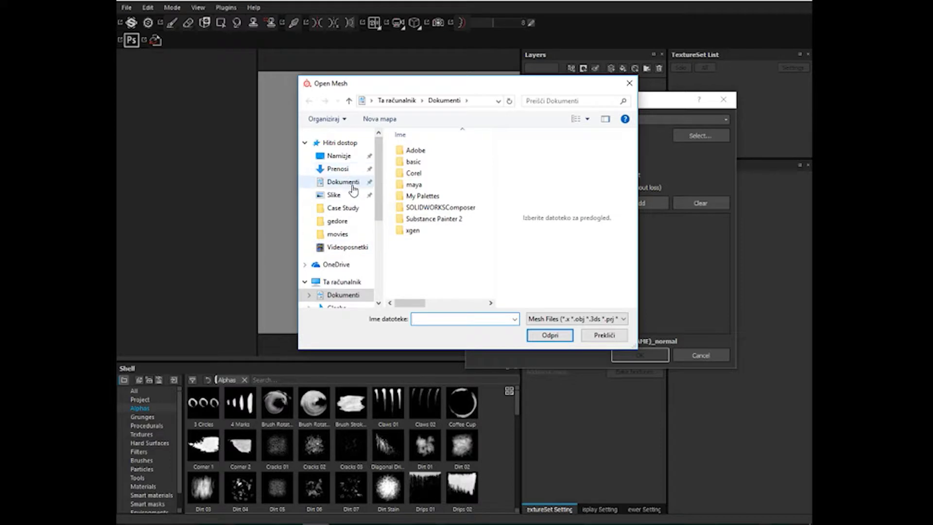
left_click(338, 156)
double_click(412, 150)
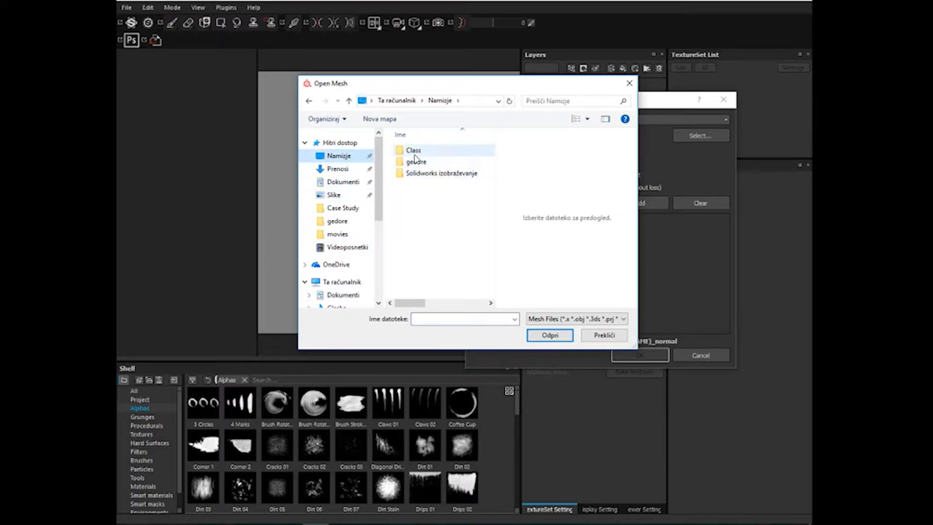
left_click(431, 185)
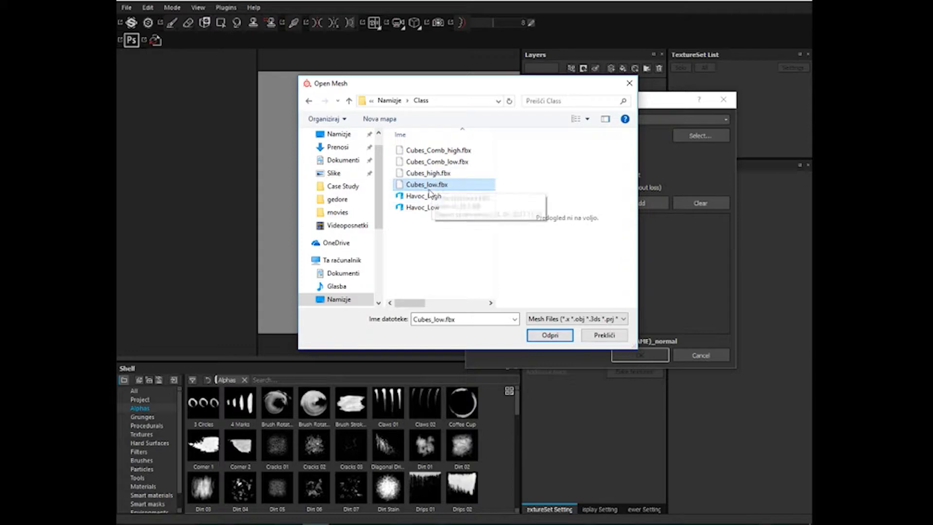
left_click(551, 336)
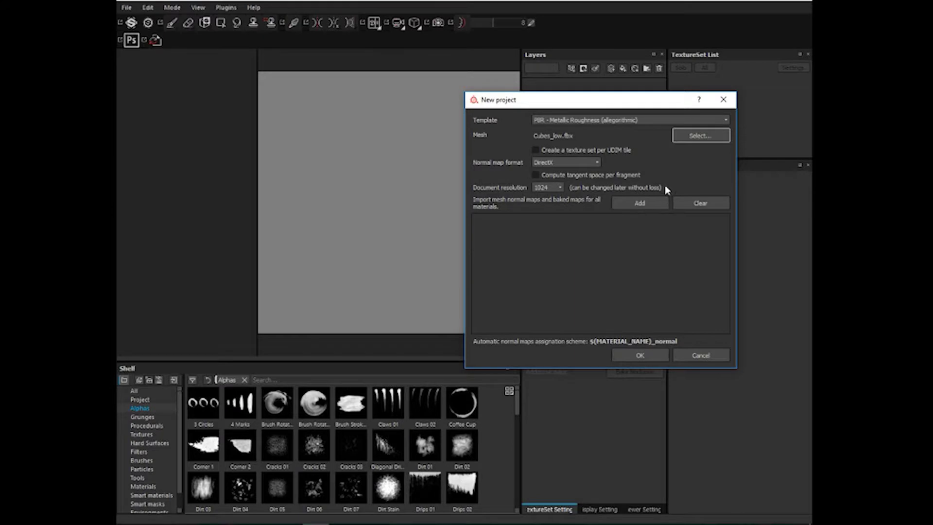
left_click(640, 355)
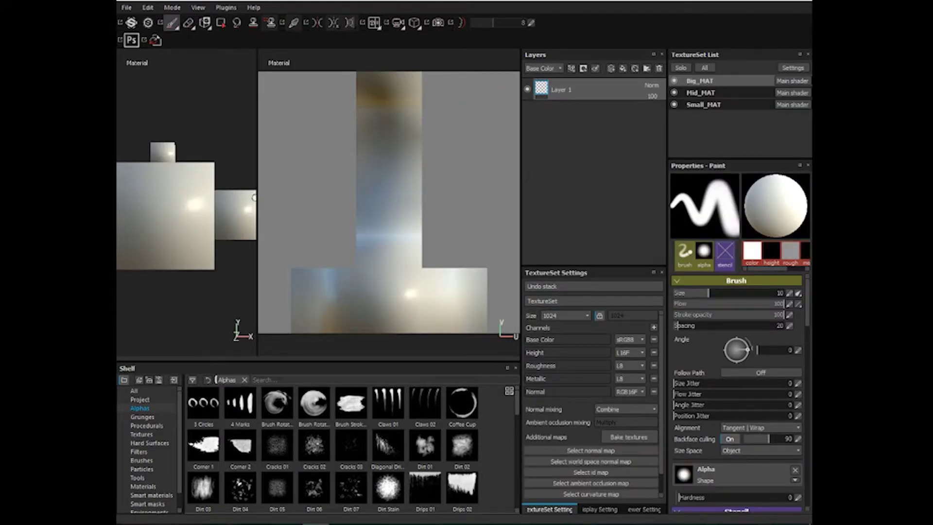
Widen the 3D view, inspect the cubes in the 3D-only and 2D-only views, and activate Polygon Fill to show the mesh edges
left_click_drag(258, 196, 342, 209)
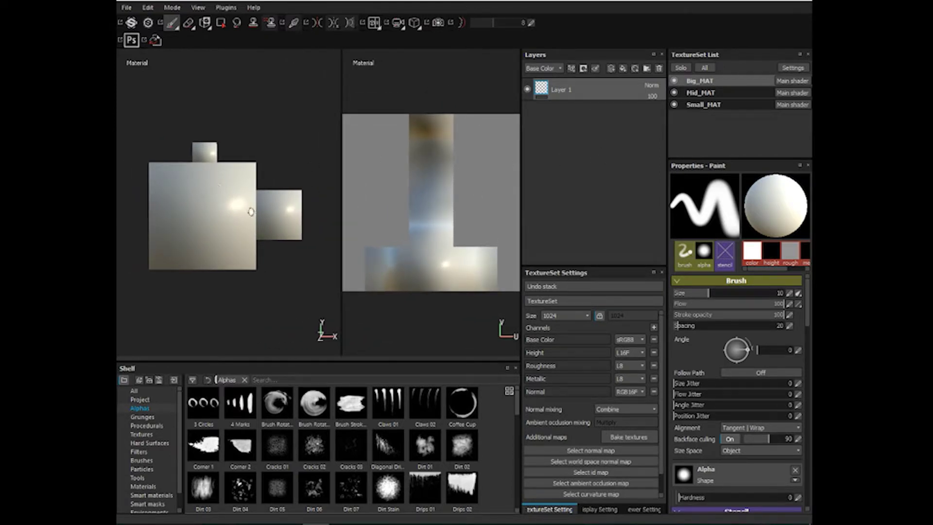
left_click_drag(201, 264, 224, 175, "alt")
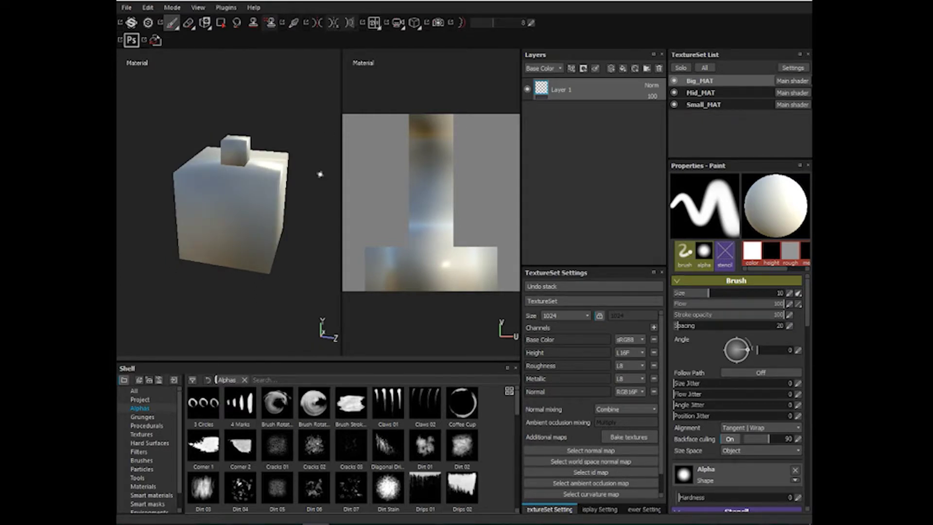
key("F2")
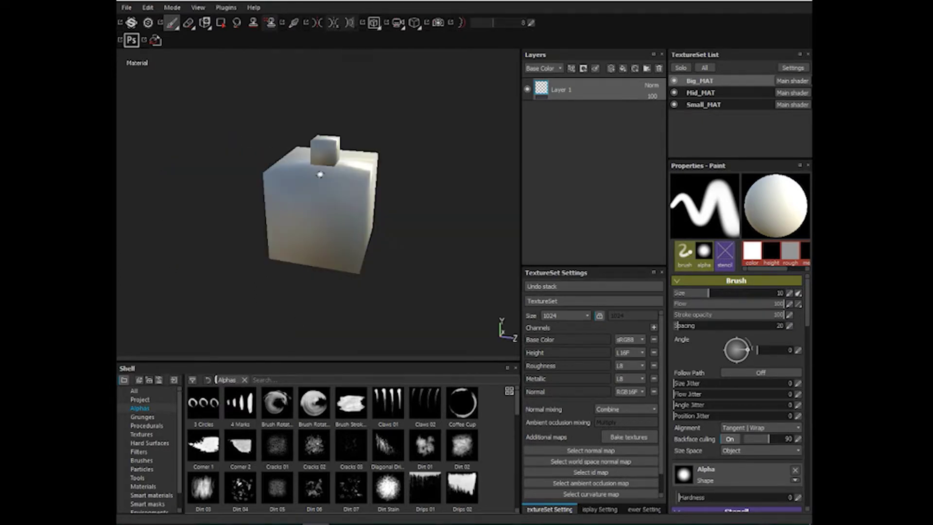
key("F3")
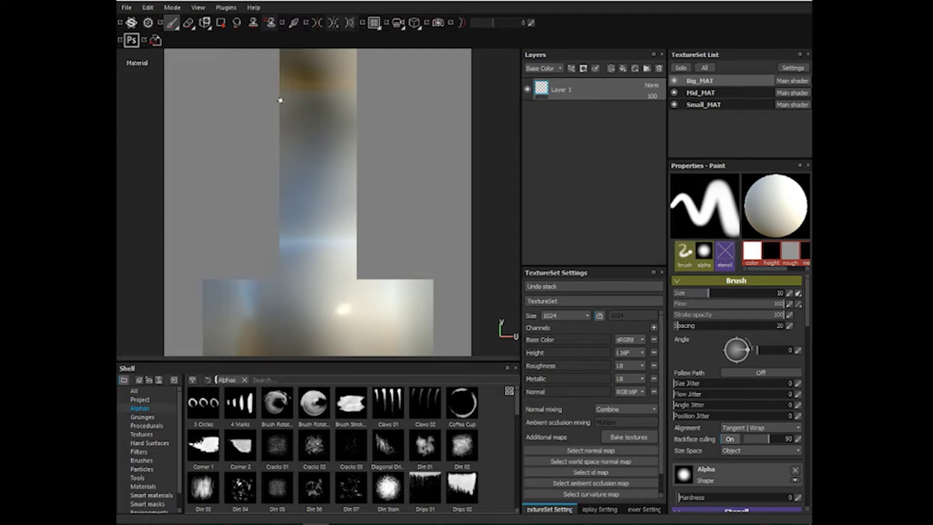
left_click(221, 24)
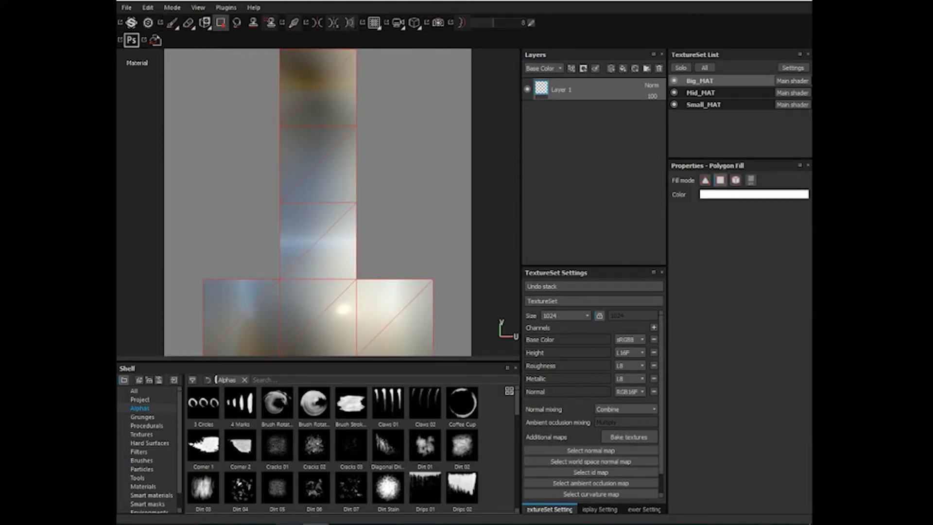
Switch to Maya to look up the UV tools for the cubes, and return to Substance Painter
mouse_move(290, 523)
left_click(345, 471)
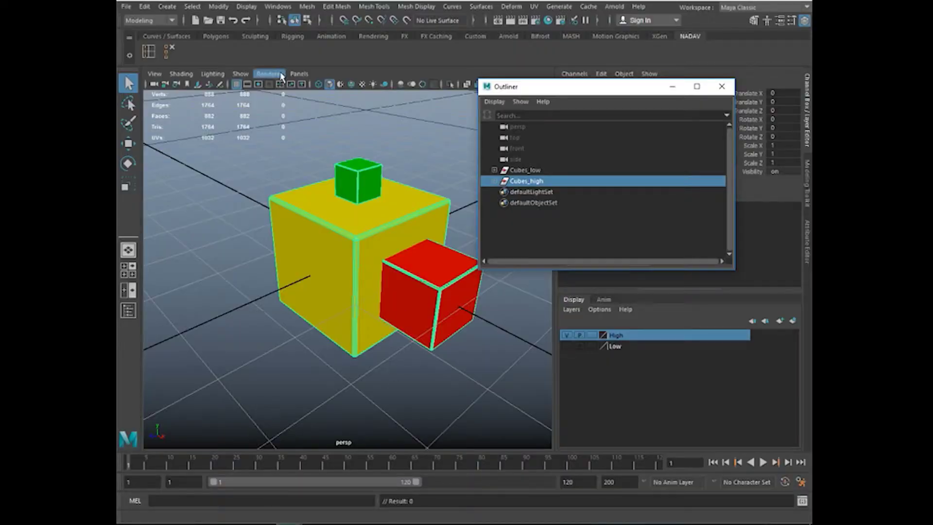
left_click(534, 6)
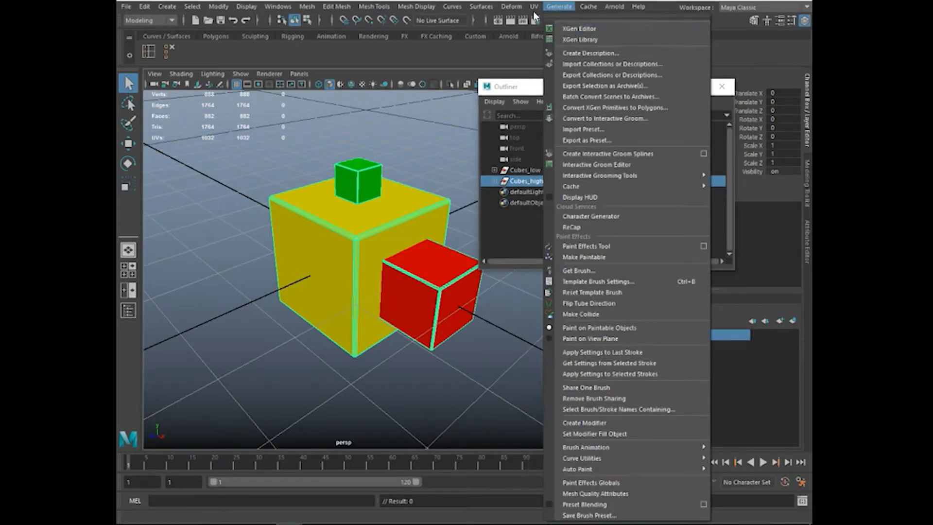
left_click(555, 32)
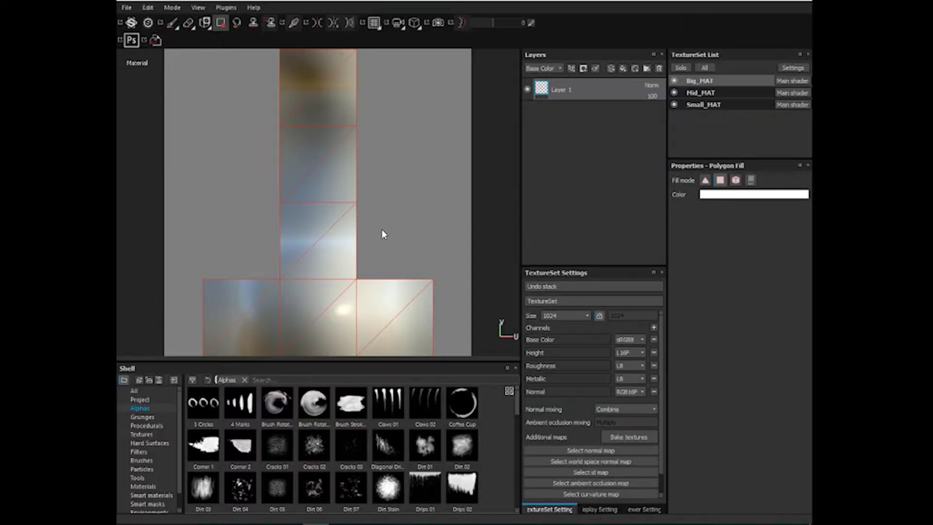
Examine the cubes' mesh edges and UV layout in the combined, 3D-only and 2D-only views
key("F1")
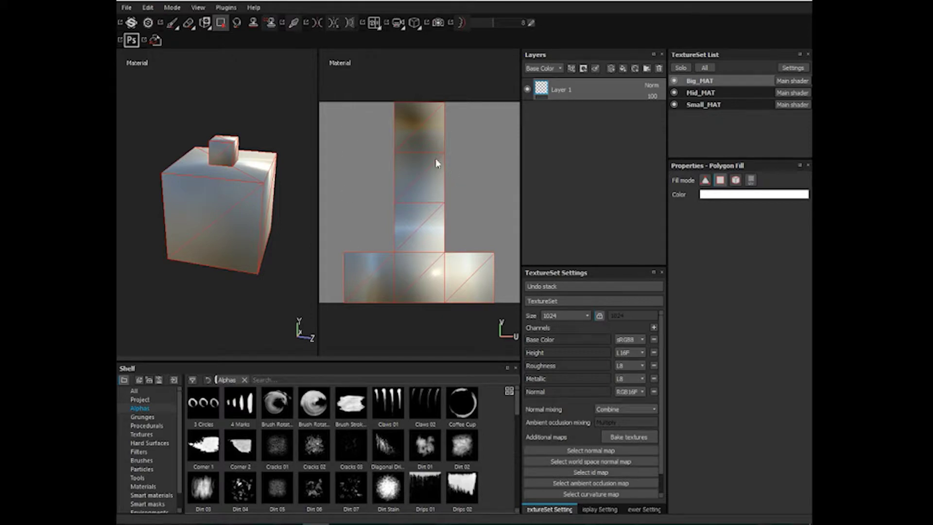
left_click_drag(316, 293, 230, 157, "alt")
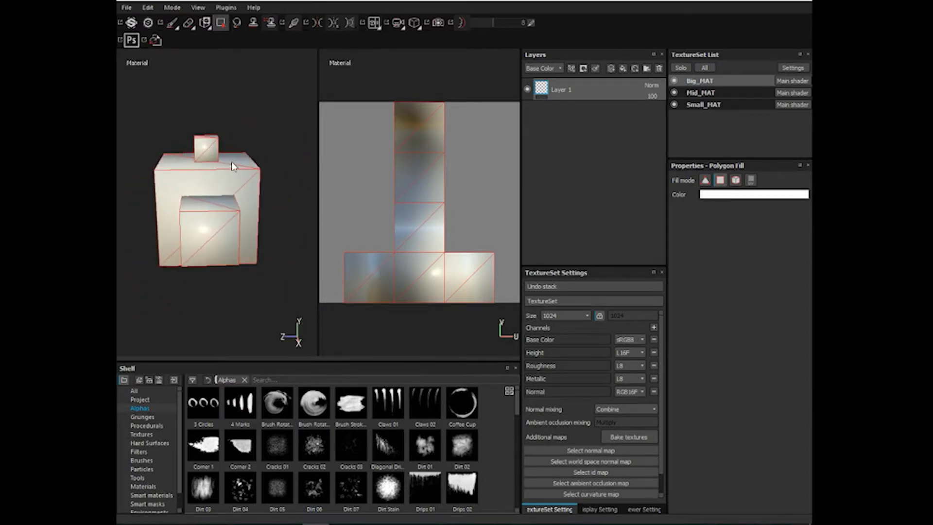
key("F2")
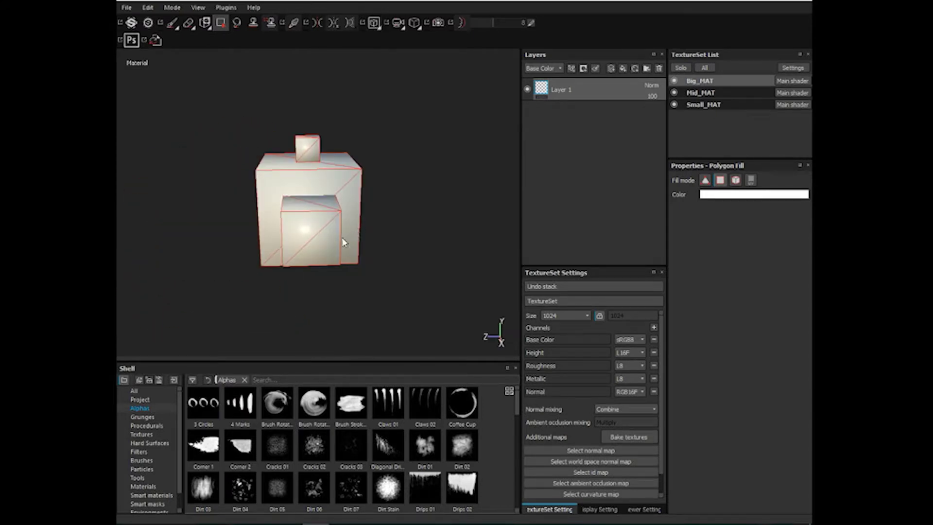
left_click_drag(343, 248, 397, 235, "alt")
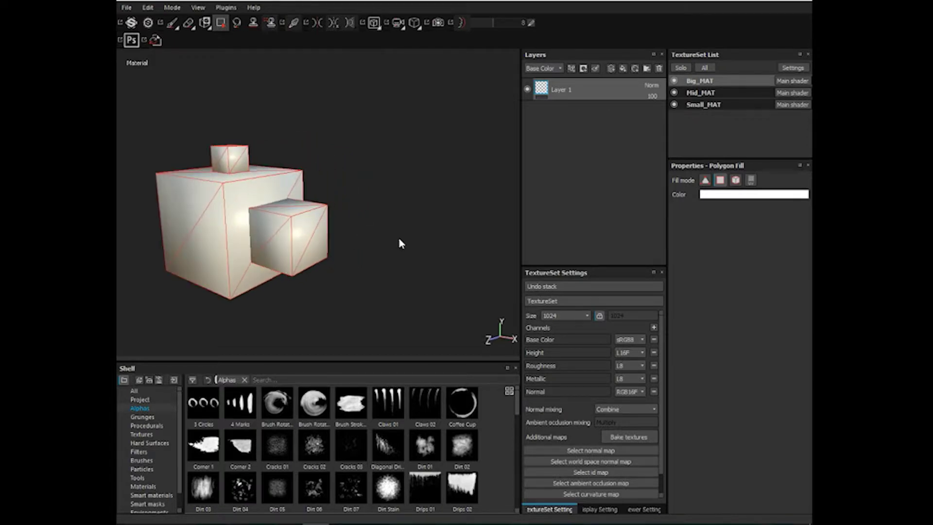
key("F3")
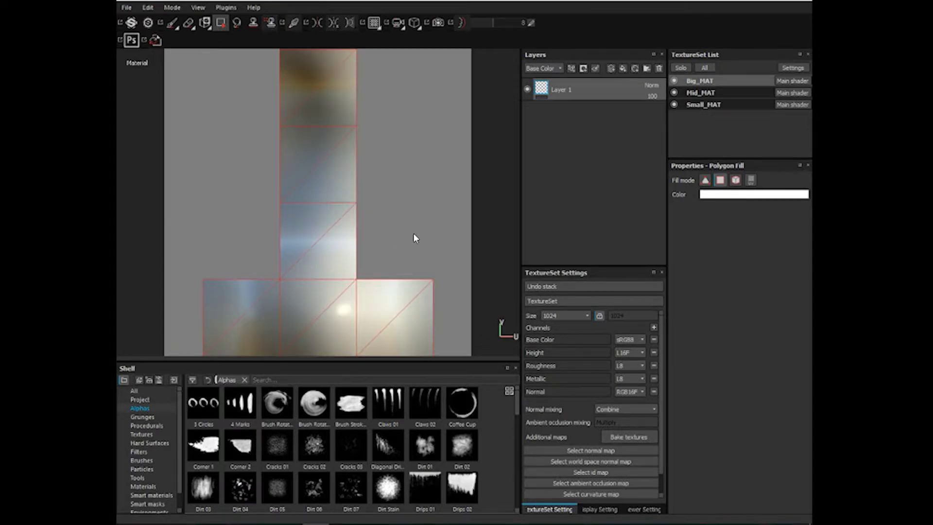
key("F1")
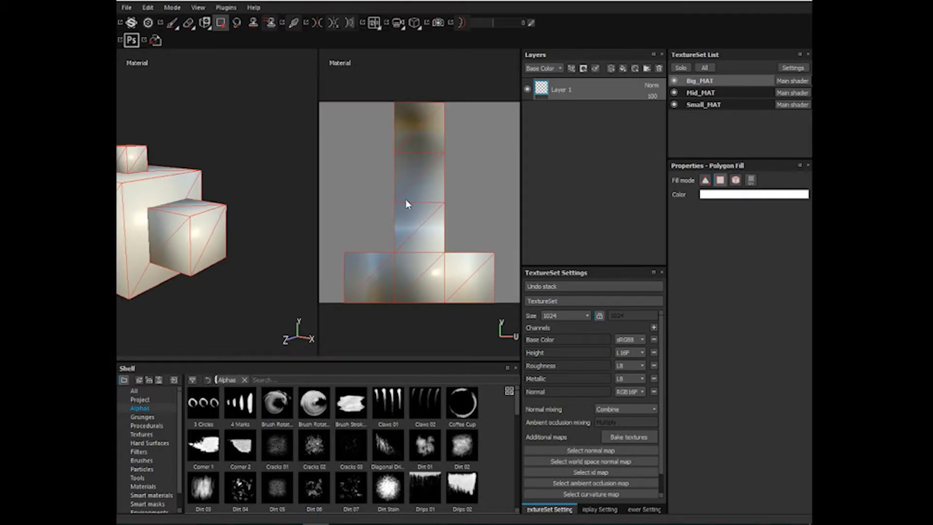
Isolate the Mid_MAT, Small_MAT and Big_MAT texture sets in turn and examine the cube each one covers
mouse_move(214, 239)
left_mouse_down("alt")
mouse_move(194, 234)
mouse_move(246, 217)
mouse_move(221, 225)
left_mouse_up("alt")
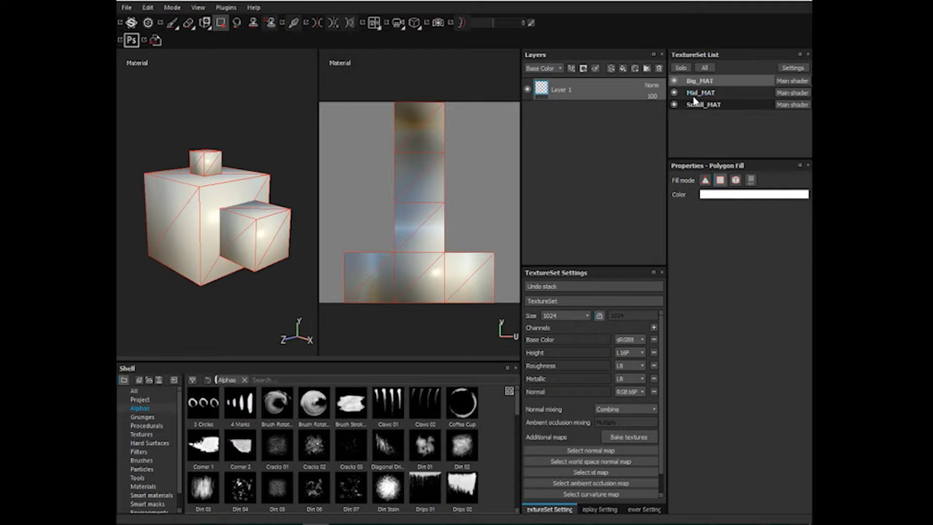
left_click(682, 69)
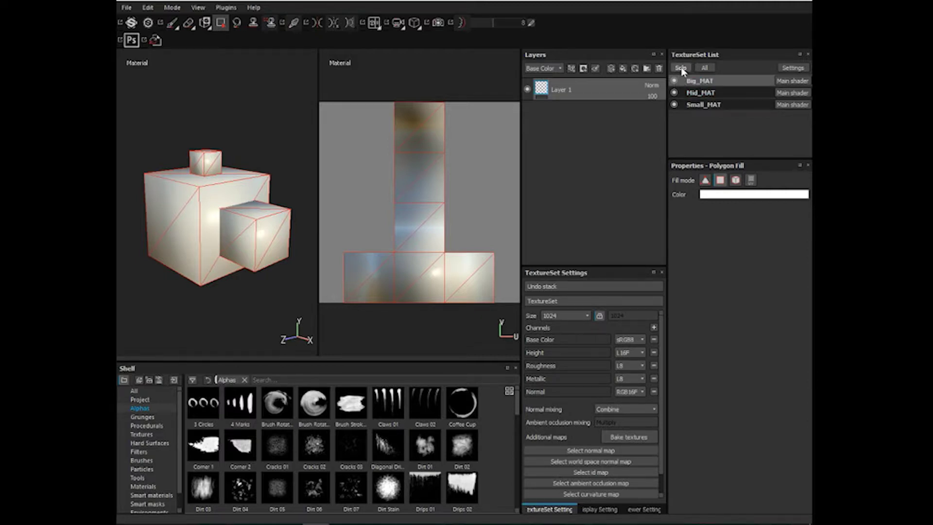
left_click(700, 94)
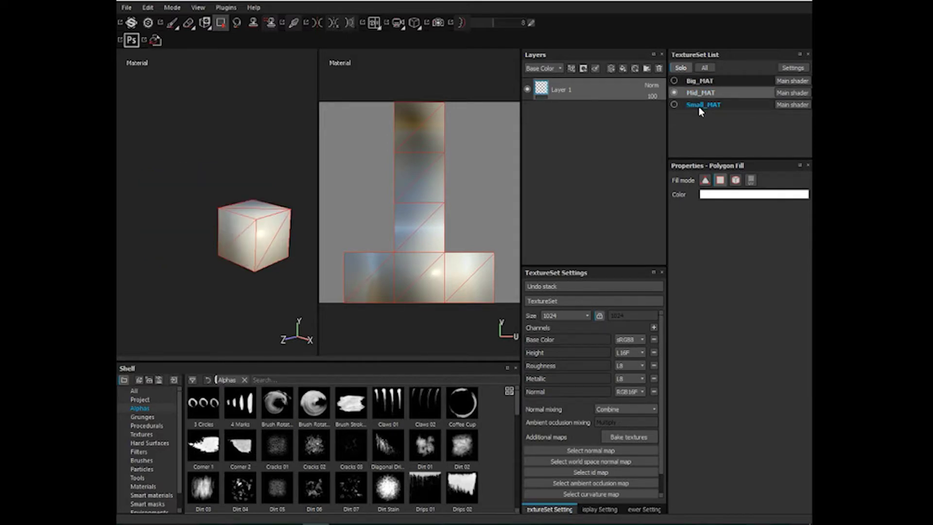
left_click(700, 106)
left_click(702, 80)
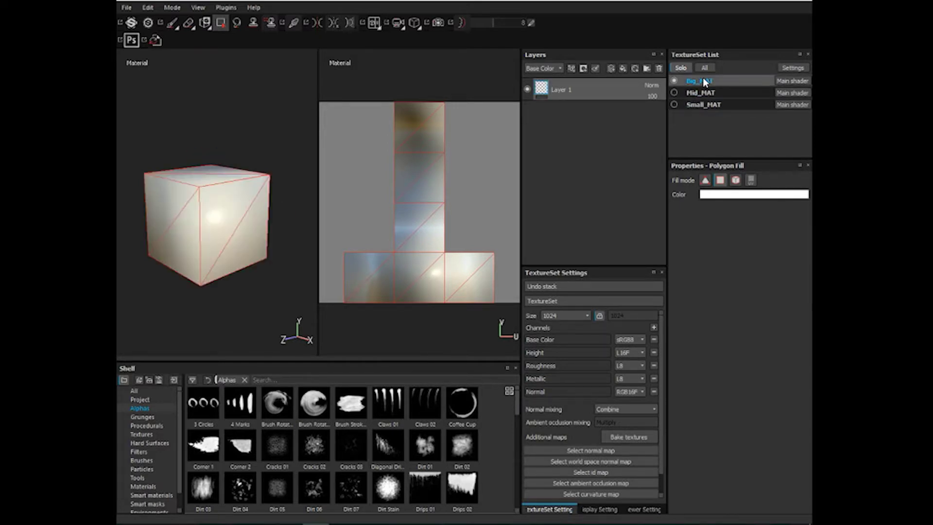
left_click(701, 93)
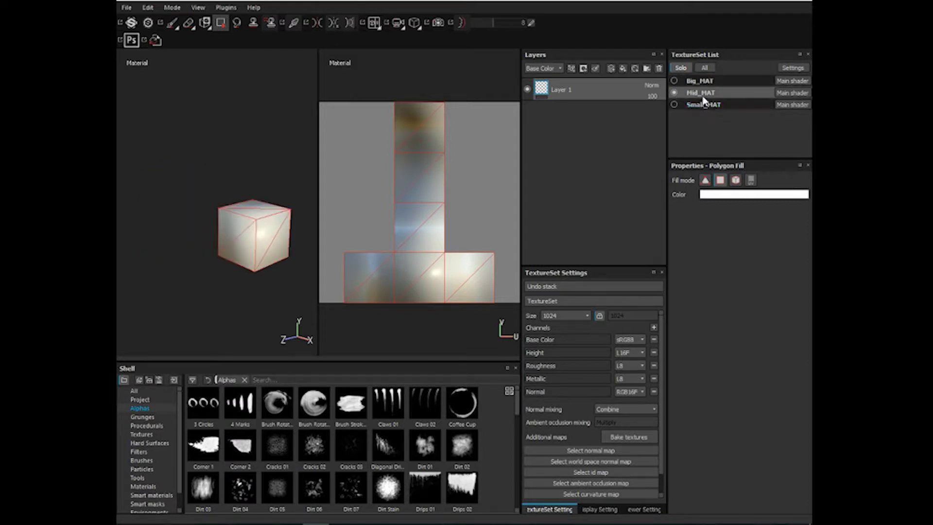
left_click(701, 106)
left_click(699, 82)
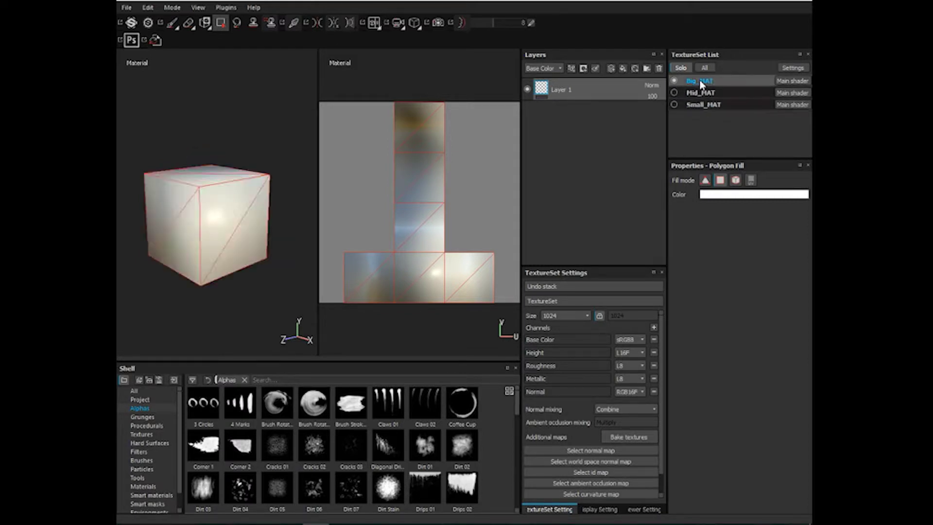
mouse_move(274, 236)
left_mouse_down("alt")
mouse_move(209, 250)
mouse_move(233, 262)
mouse_move(275, 238)
left_mouse_up("alt")
left_click_drag(224, 220, 243, 199, "alt")
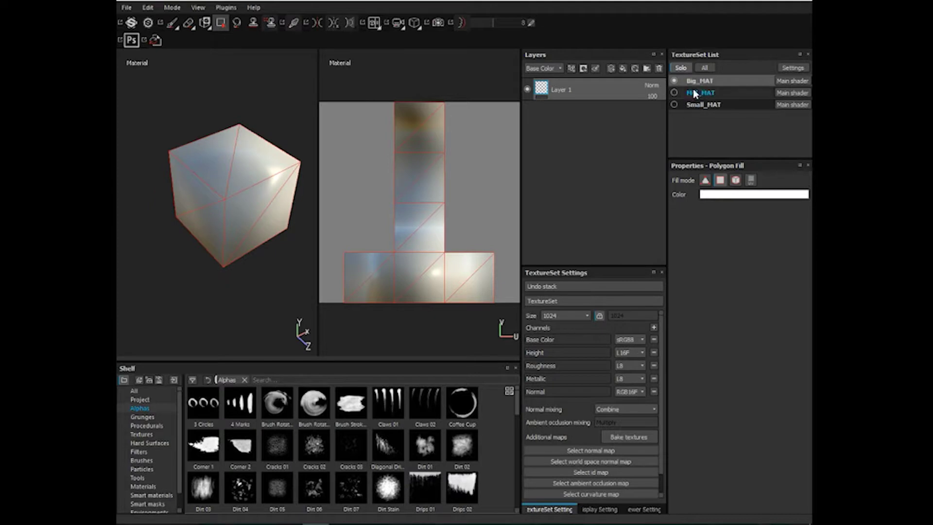
left_click_drag(250, 234, 229, 245, "alt")
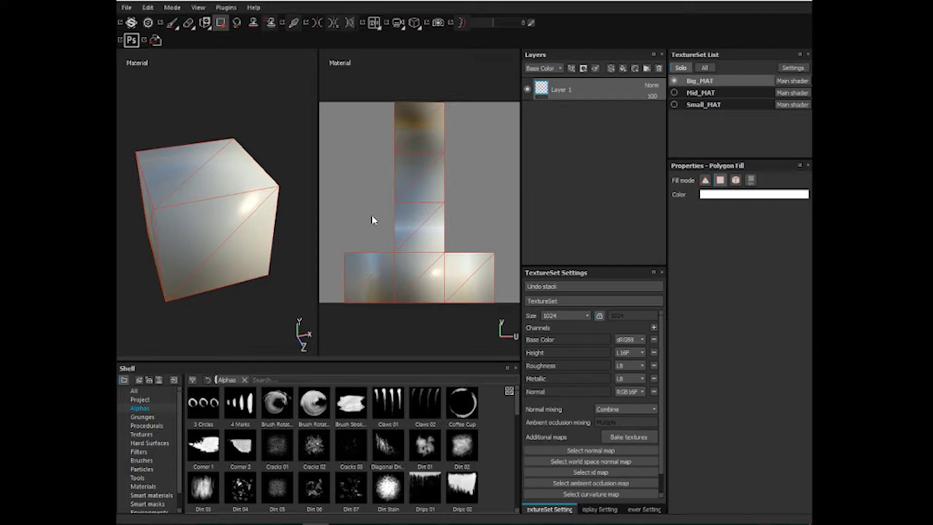
left_click_drag(190, 266, 236, 217, "alt")
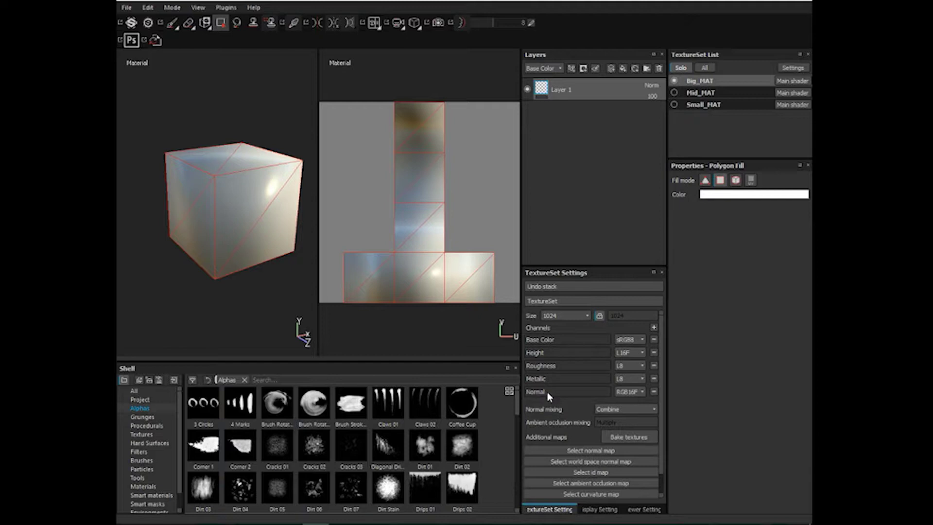
Remove the Normal channel from the Big_MAT, Mid_MAT and Small_MAT texture sets
left_click(654, 392)
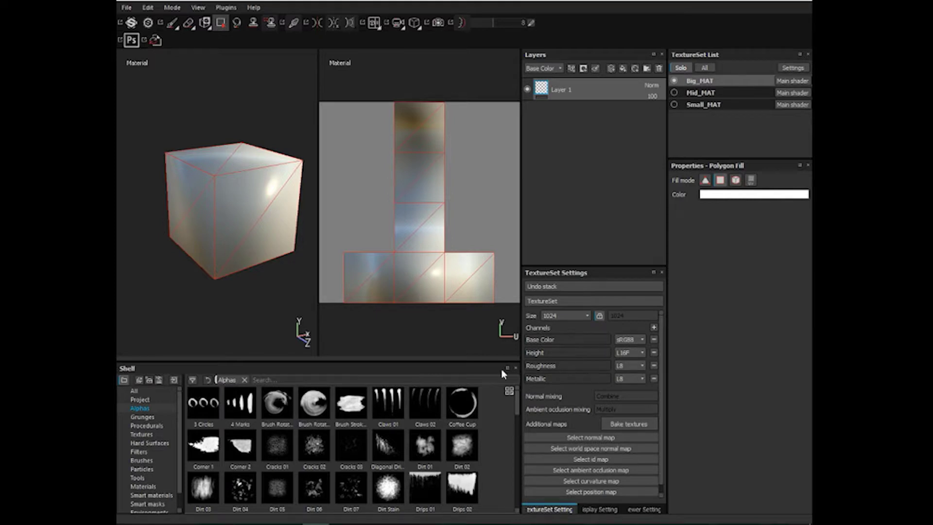
left_click(702, 92)
left_click(653, 391)
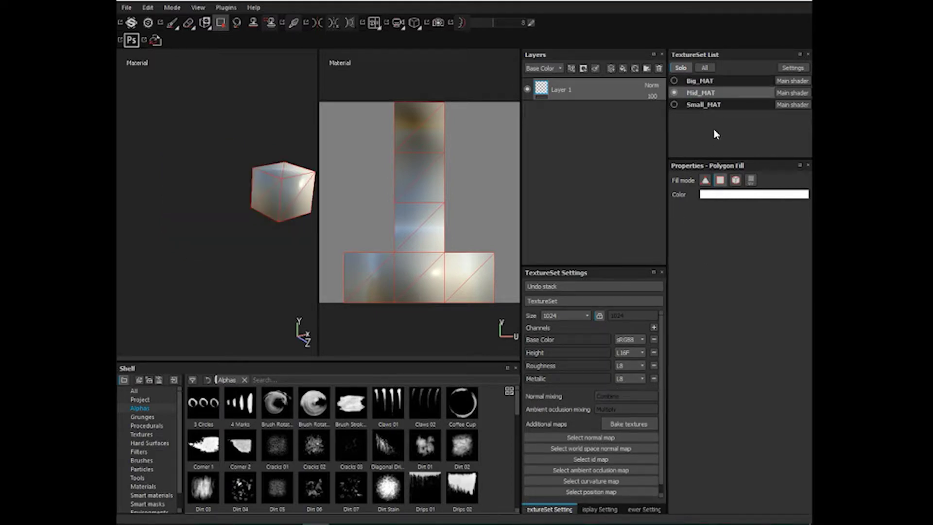
left_click(712, 108)
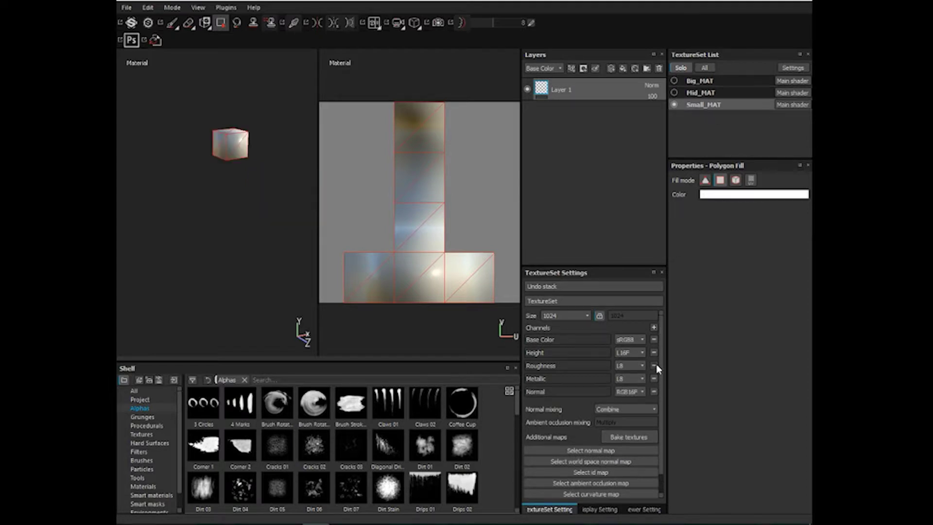
left_click(654, 392)
Browse the shelf categories from Procedurals to Materials and add the Fabric Baseball Hat material as a layer on Big_MAT
left_click(713, 82)
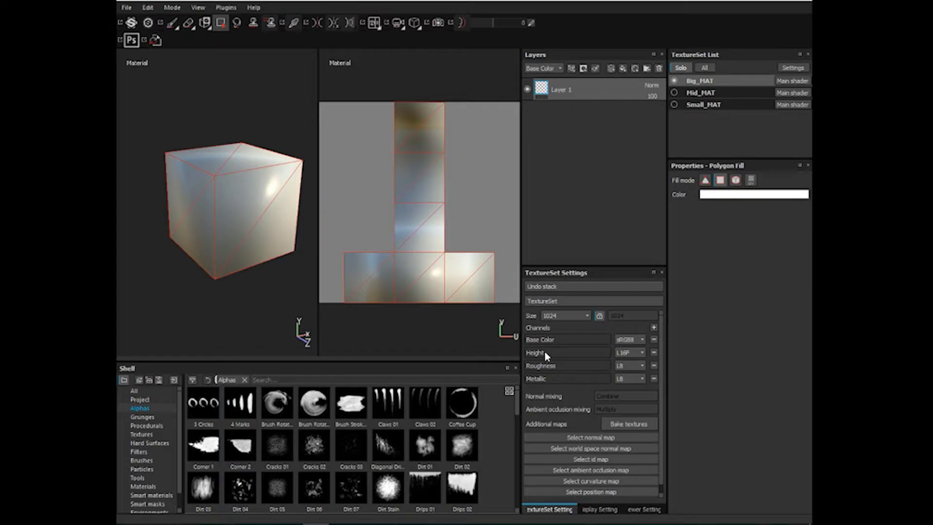
left_click_drag(274, 300, 280, 268, "alt")
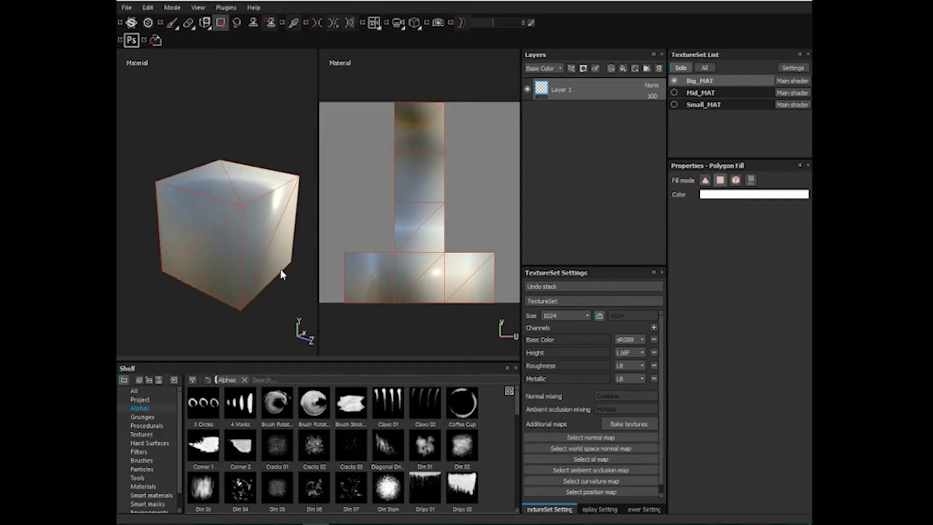
left_click(146, 426)
left_click(141, 434)
left_click(143, 443)
left_click(140, 451)
left_click(141, 460)
left_click(142, 469)
scroll(142, 472, "down", 1)
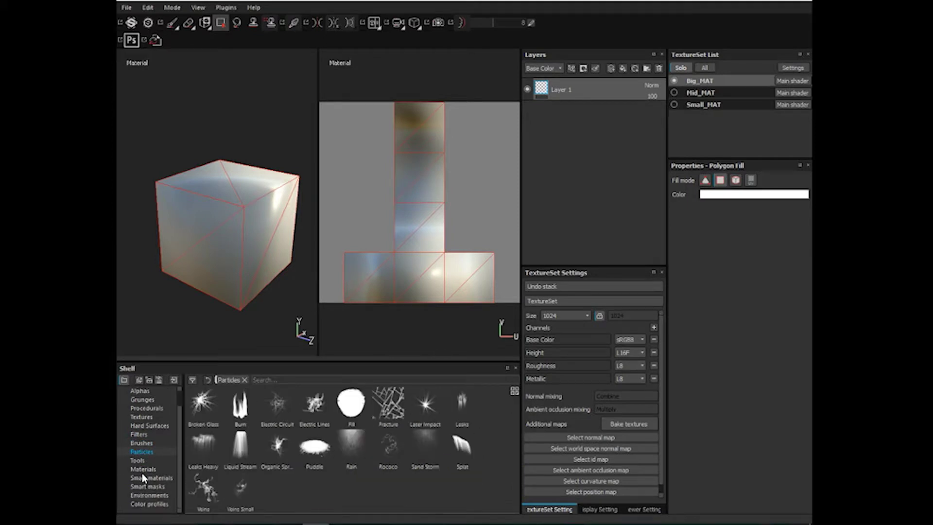
left_click(138, 461)
left_click(142, 470)
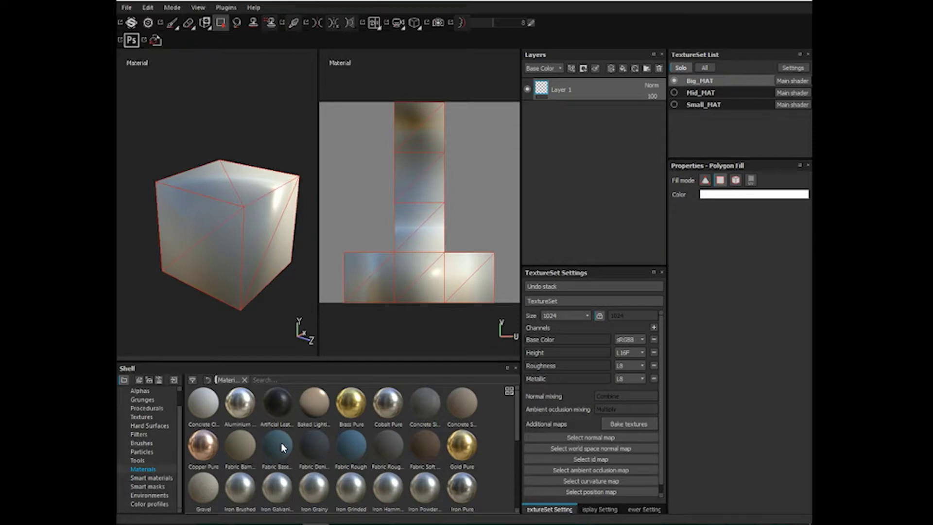
left_click_drag(282, 441, 582, 78)
left_click_drag(196, 246, 247, 246, "alt")
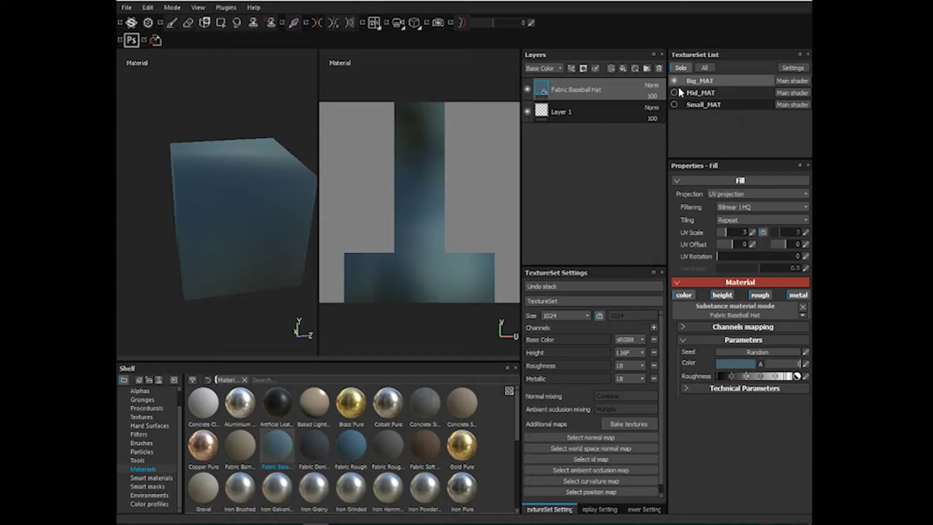
Show all texture sets together and add the Brass Pure material as a layer on Mid_MAT
left_click(701, 67)
left_click(699, 90)
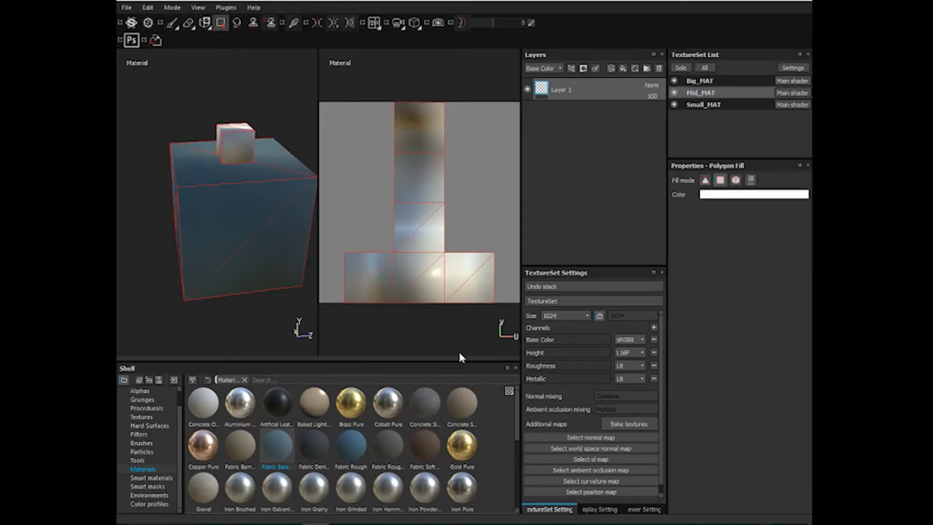
left_click_drag(351, 402, 564, 80)
left_click_drag(271, 219, 222, 169, "alt")
left_click_drag(227, 167, 263, 182, "alt")
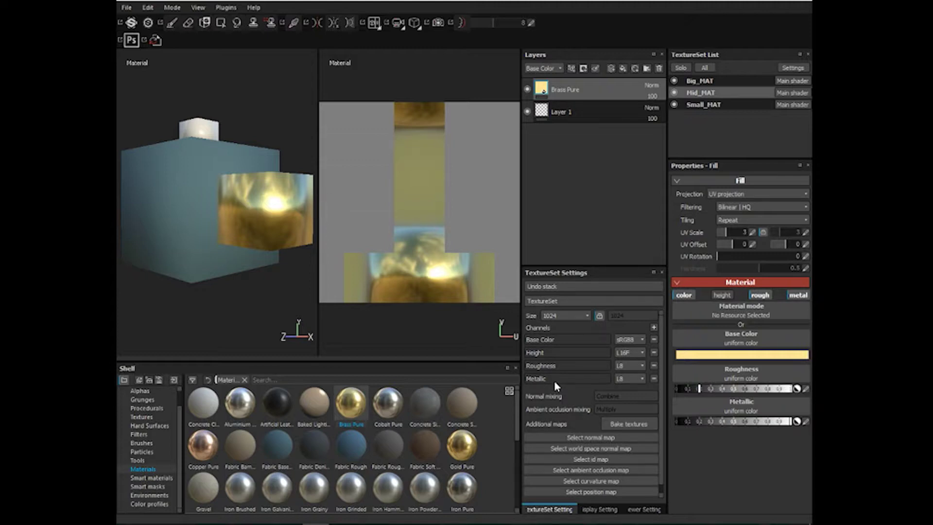
left_click_drag(283, 264, 468, 366, "alt")
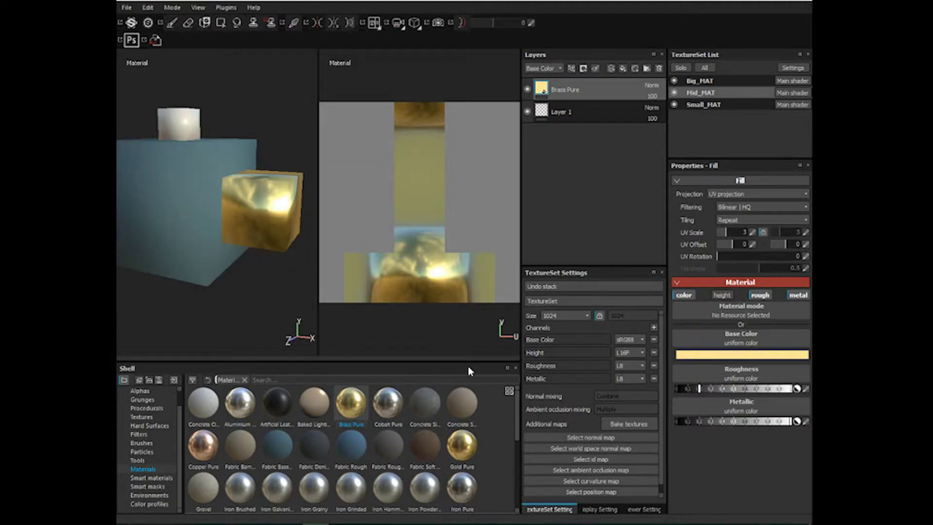
Set the viewer mode to Solo and switch the displayed channel from Base Color to Metallic
left_click(645, 509)
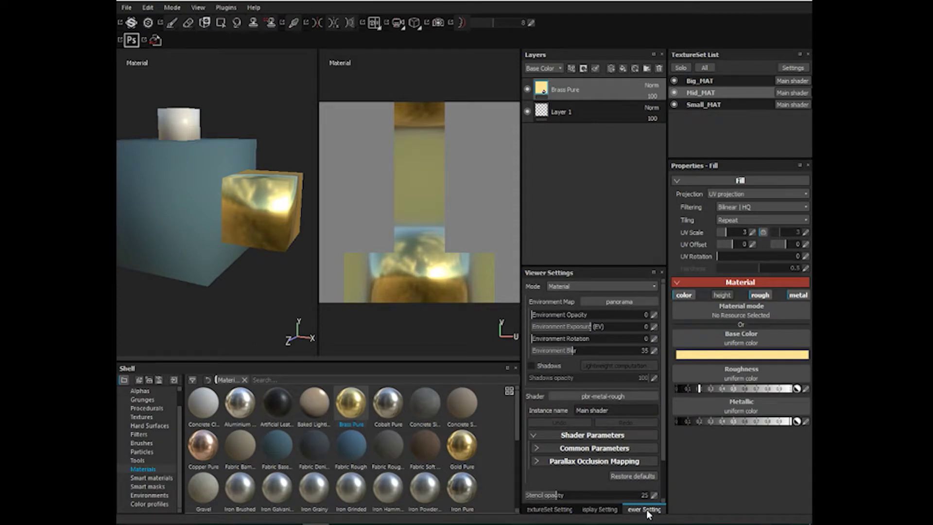
left_click(581, 286)
left_click(572, 295)
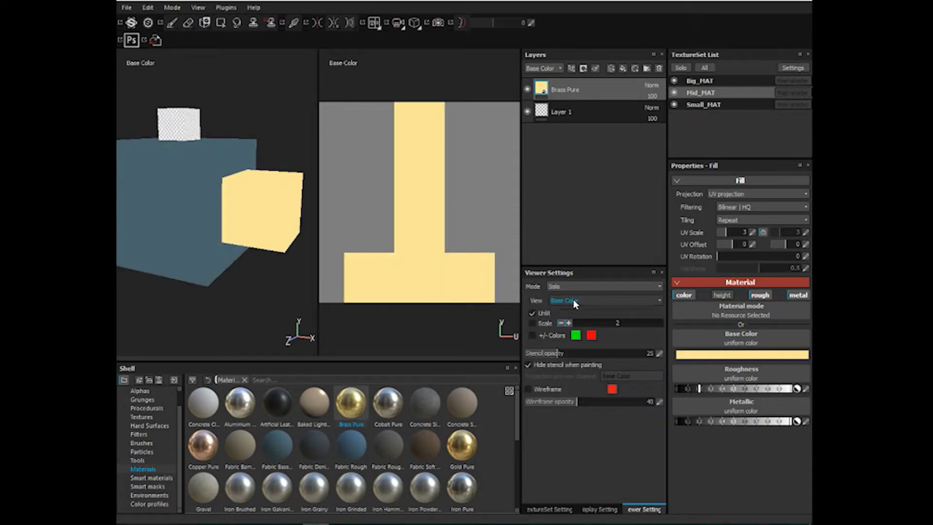
left_click(573, 299)
left_click(582, 330)
Examine the Metallic channel on the fabric and brass cubes from several angles
left_click_drag(194, 252, 227, 266, "alt")
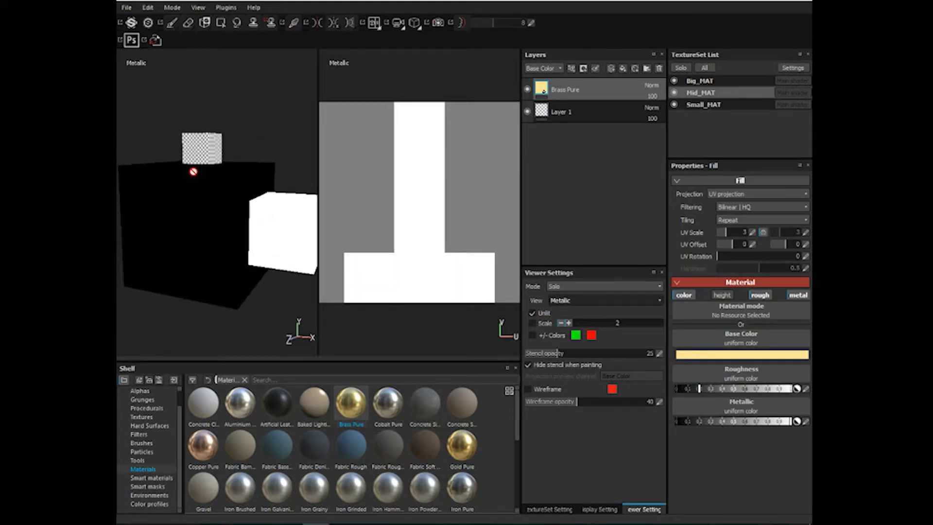
mouse_move(192, 246)
left_mouse_down("alt")
mouse_move(217, 260)
mouse_move(185, 256)
left_mouse_up("alt")
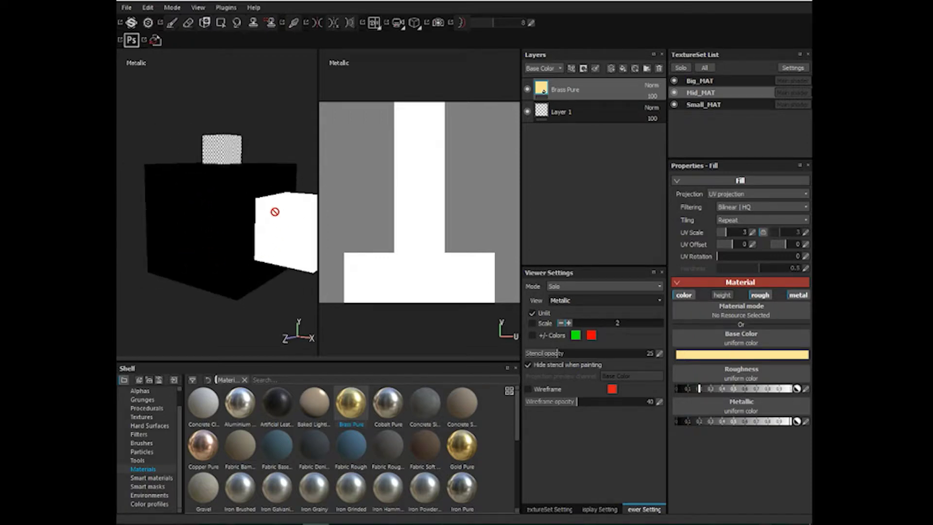
middle_click_drag(274, 211, 180, 191, "alt")
left_click_drag(196, 199, 221, 200, "alt")
middle_click_drag(221, 200, 258, 230, "alt")
left_click_drag(258, 230, 243, 231, "alt")
middle_click_drag(244, 231, 281, 236, "alt")
left_click_drag(281, 237, 266, 239, "alt")
middle_click_drag(267, 240, 216, 242, "alt")
mouse_move(217, 243)
left_mouse_down("alt")
mouse_move(250, 244)
mouse_move(223, 246)
left_mouse_up("alt")
middle_click_drag(223, 246, 242, 265, "alt")
left_click_drag(242, 265, 231, 266, "alt")
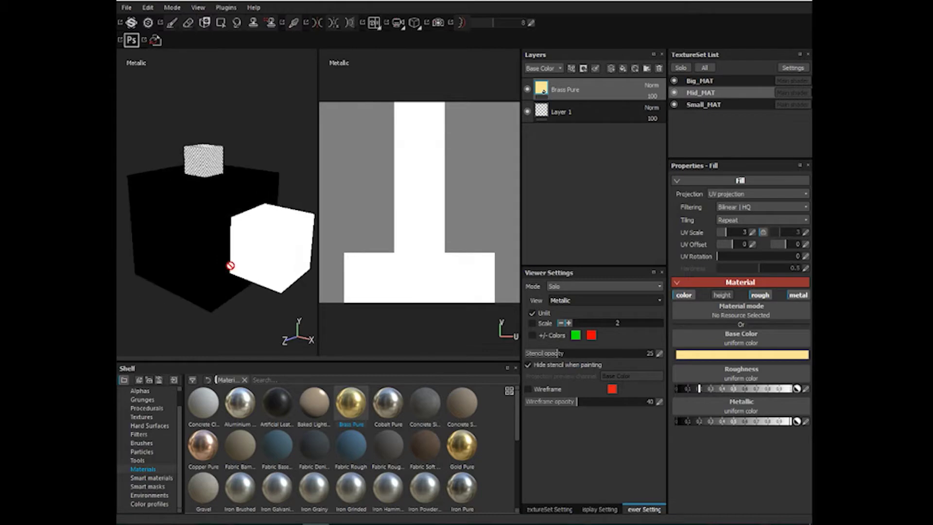
middle_click_drag(230, 266, 231, 274, "alt")
left_click_drag(230, 275, 235, 274, "alt")
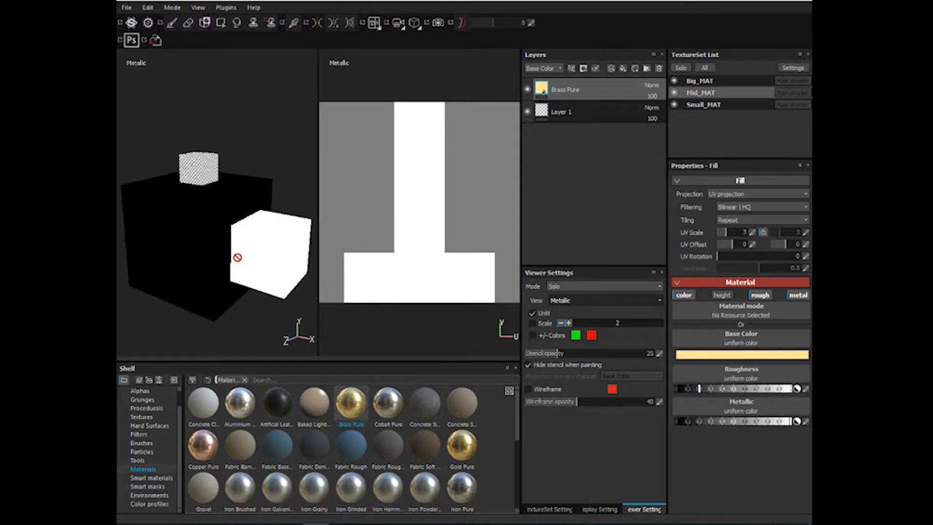
left_click_drag(235, 258, 244, 254, "alt")
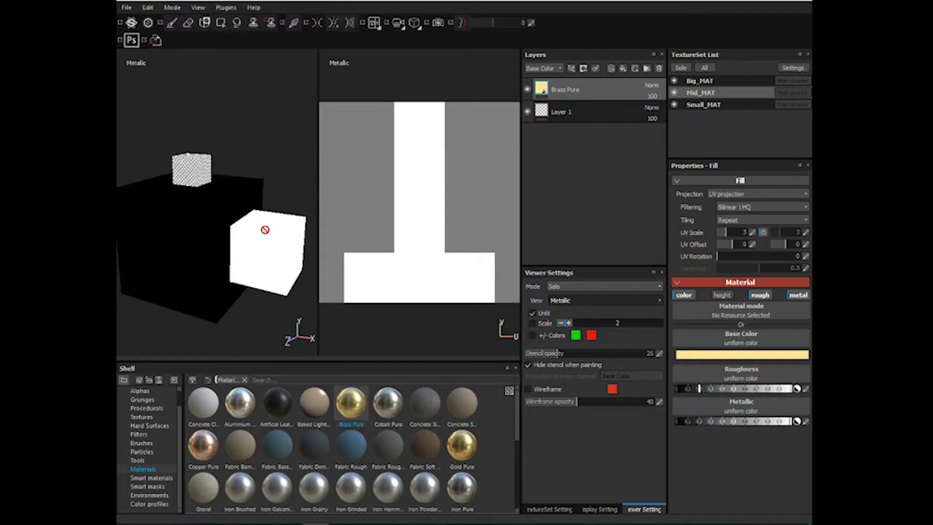
left_click_drag(272, 289, 269, 245, "alt")
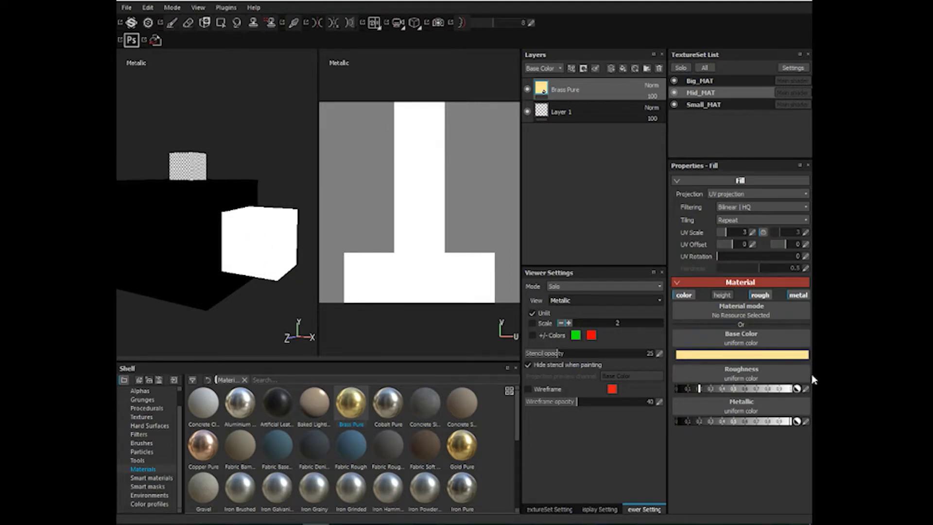
Display the Roughness channel, compare it on the fabric and brass cubes, and return to the texture set settings
left_click(573, 300)
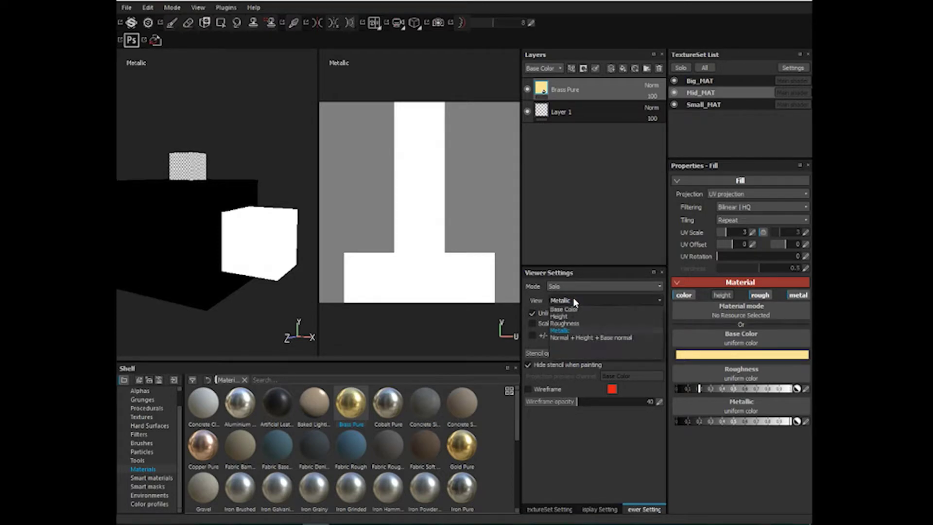
left_click(577, 325)
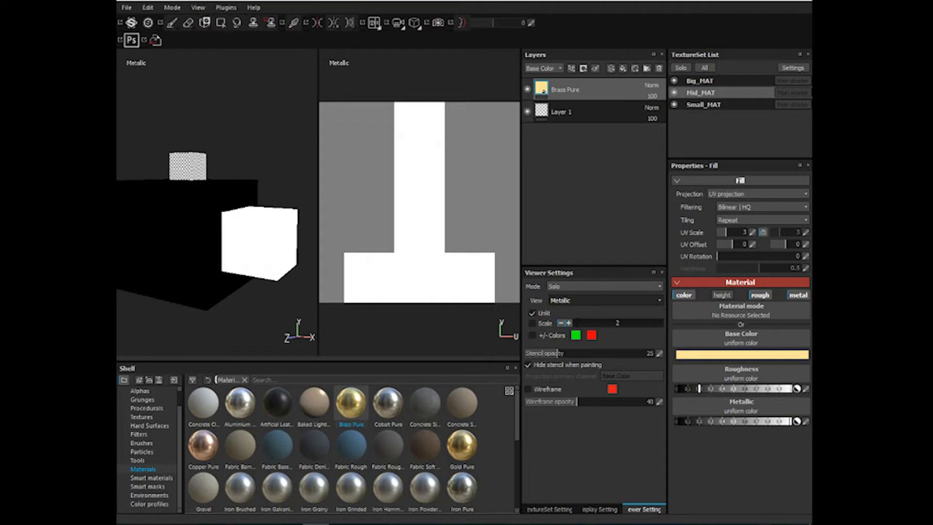
left_click_drag(199, 254, 242, 260, "alt")
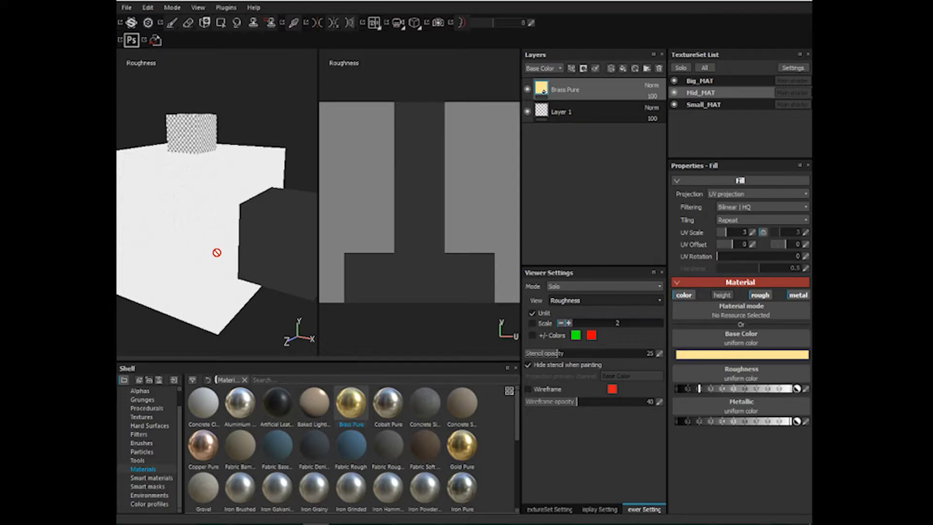
left_click_drag(223, 240, 202, 215, "alt")
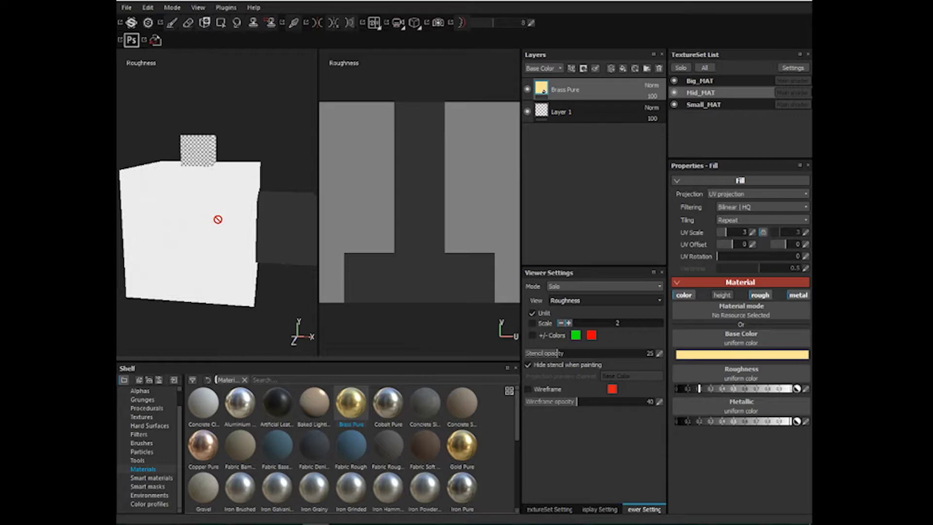
left_click_drag(237, 240, 207, 241, "alt")
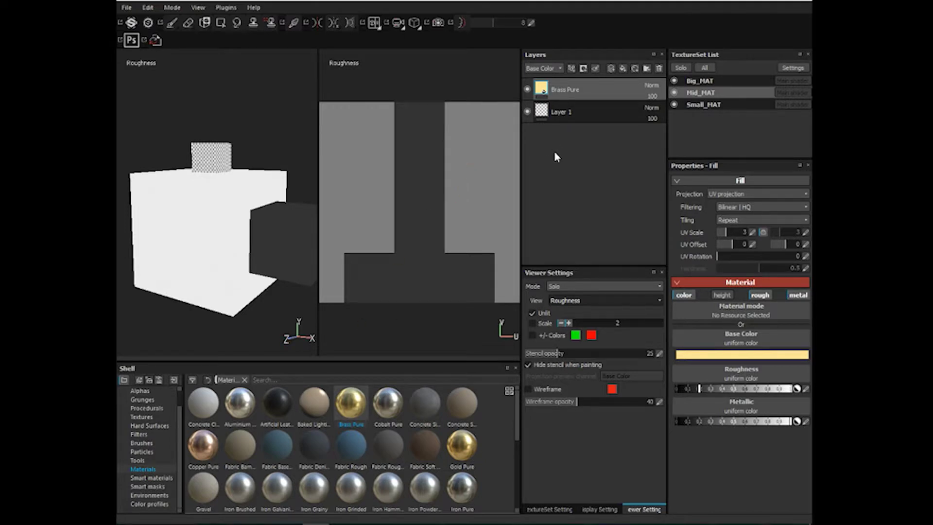
left_click_drag(198, 204, 183, 221, "alt")
right_click_drag(196, 222, 389, 262, "alt")
middle_click_drag(187, 224, 142, 267, "alt")
right_click_drag(205, 229, 237, 236, "alt")
left_click_drag(237, 235, 235, 229, "alt")
middle_click_drag(235, 229, 267, 201, "alt")
left_click_drag(184, 239, 248, 257, "alt")
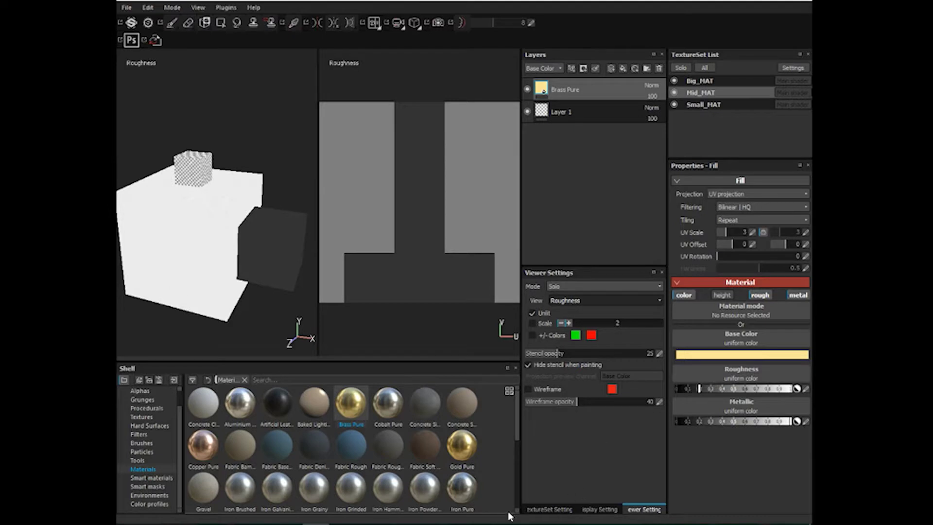
left_click(544, 509)
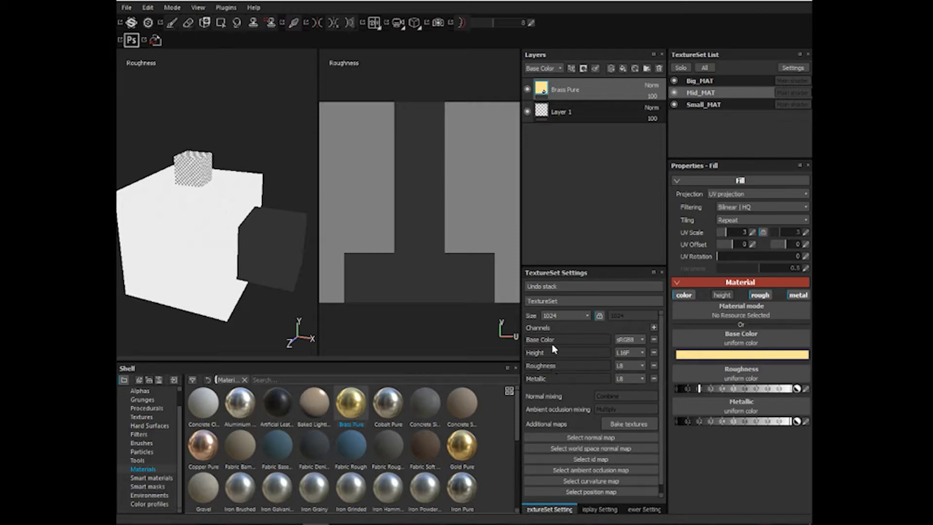
Display the Base Color channel in Solo mode and examine the flat colors on the fabric and brass cubes
left_click(645, 510)
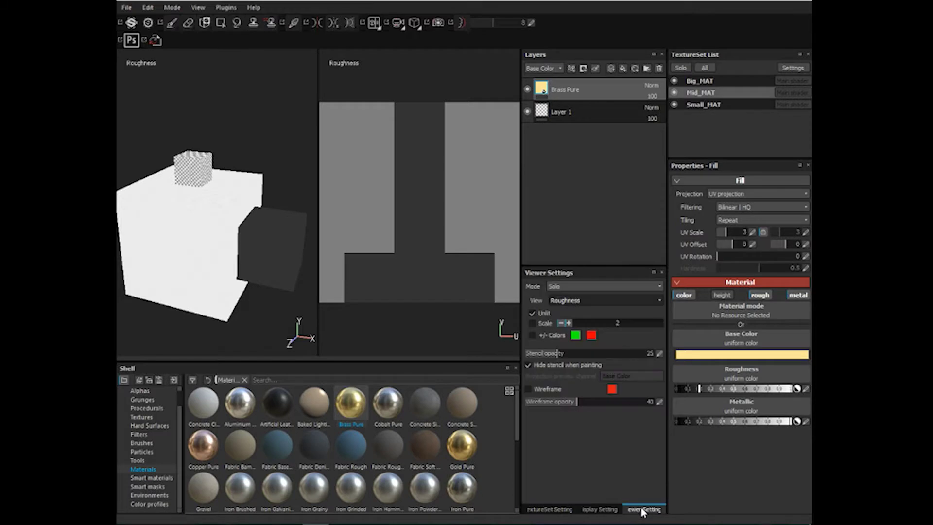
left_click(571, 288)
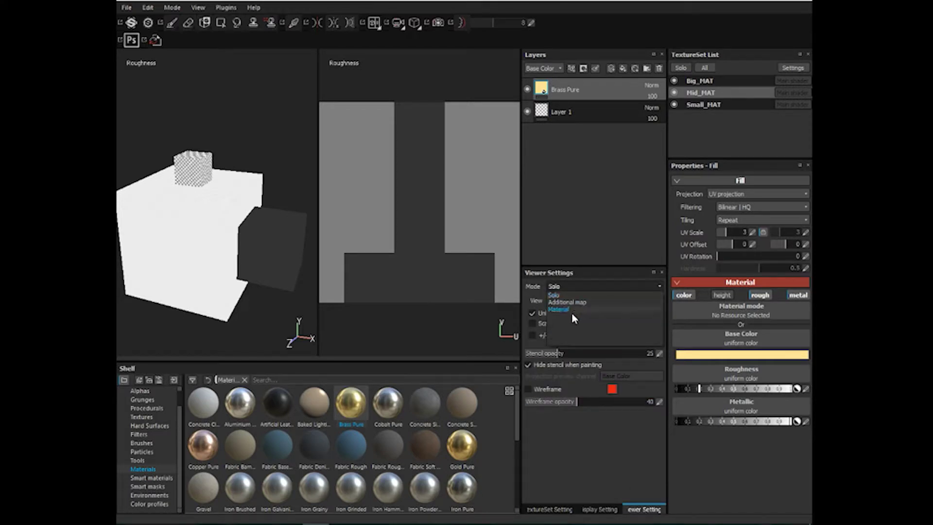
left_click(568, 295)
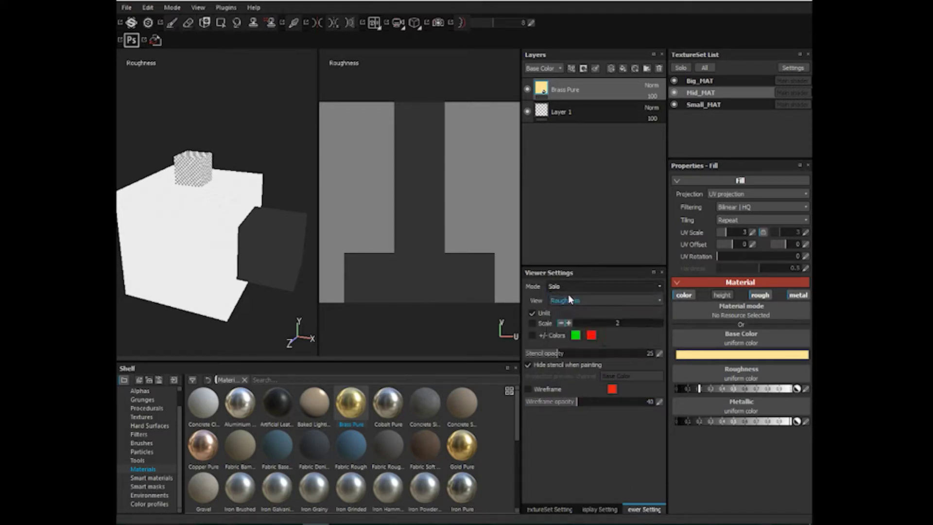
left_click(569, 301)
left_click(571, 310)
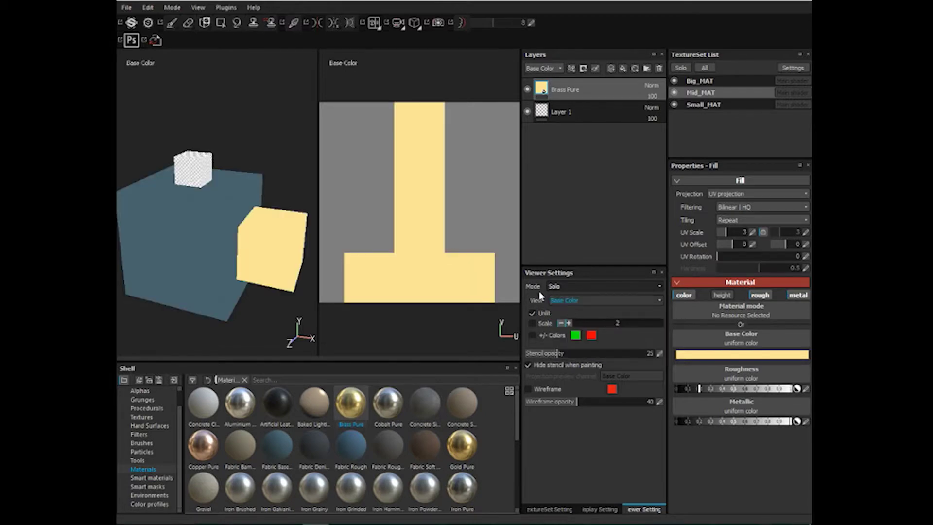
left_click_drag(172, 196, 233, 238, "alt")
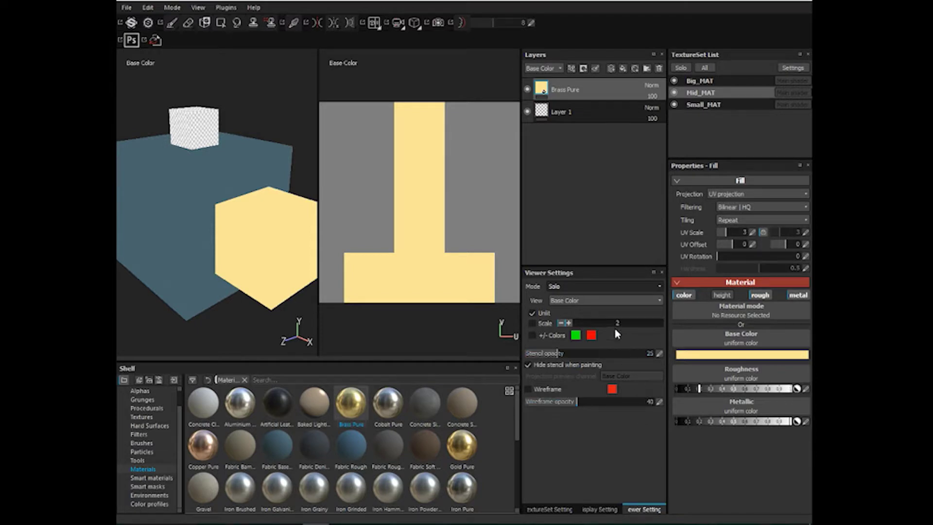
left_click(584, 300)
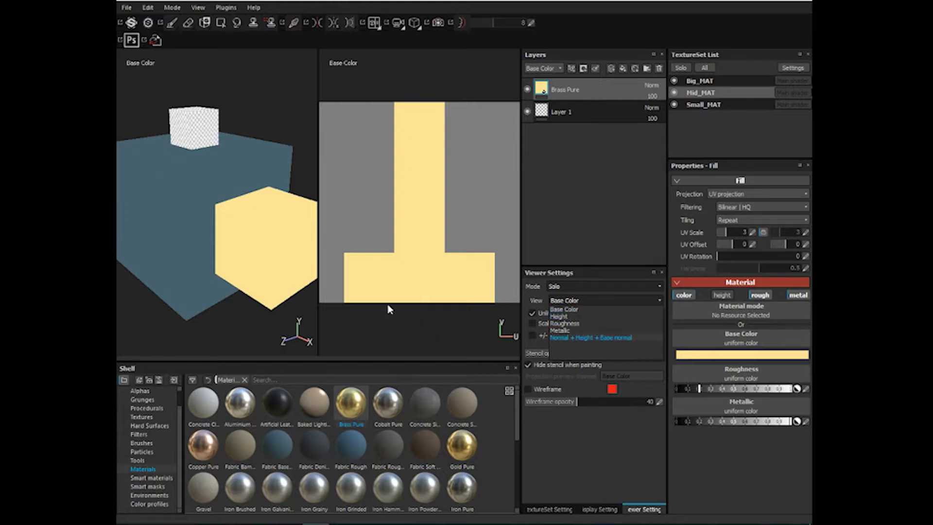
left_click_drag(164, 240, 254, 235, "alt")
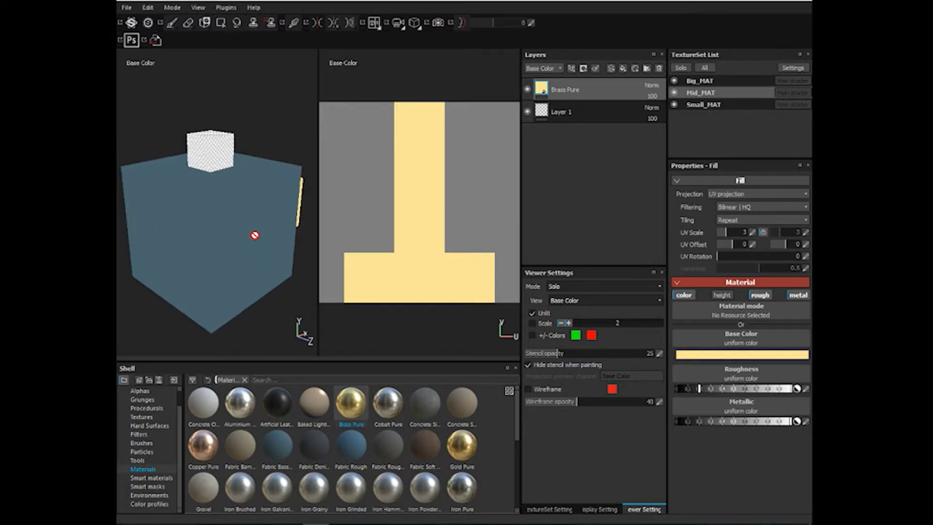
left_click_drag(254, 235, 215, 217, "alt")
middle_click_drag(235, 218, 235, 230, "alt")
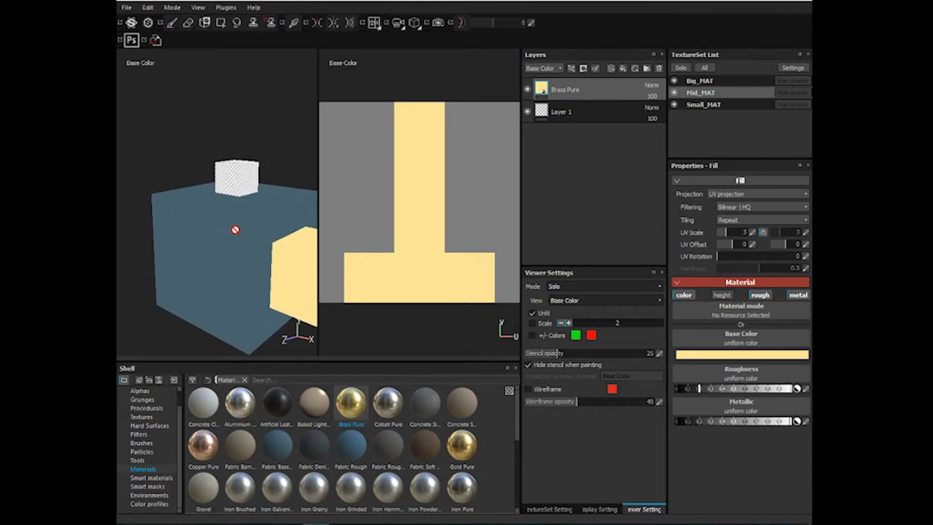
Display the Height channel and examine it on the cubes from several angles
left_click(575, 301)
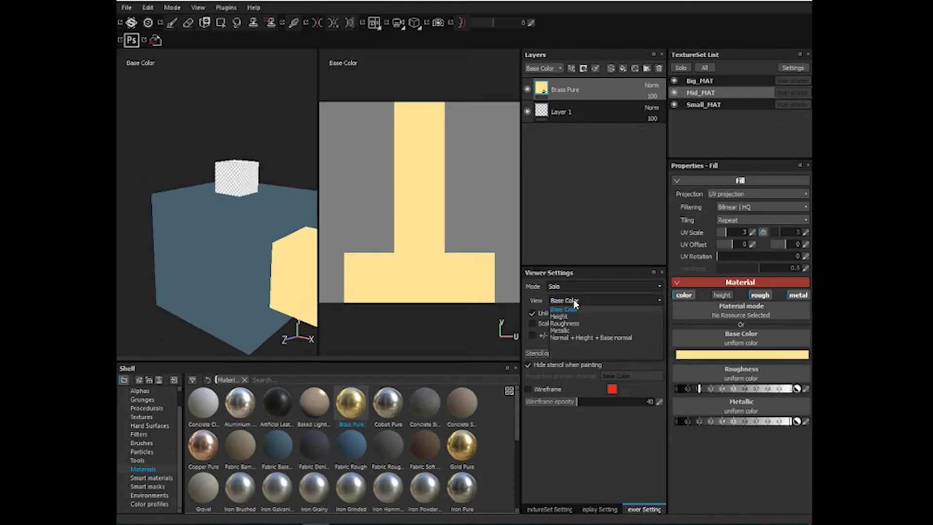
left_click(572, 310)
left_click(571, 301)
left_click(568, 308)
left_click_drag(323, 264, 119, 215, "alt")
middle_click_drag(240, 238, 282, 221, "alt")
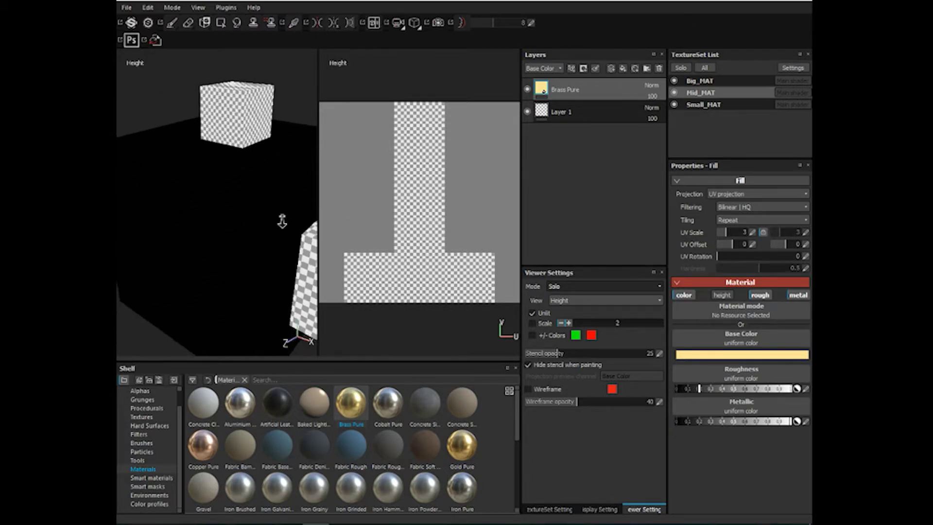
right_click_drag(287, 221, 234, 201, "alt")
left_click_drag(233, 201, 250, 193, "alt")
middle_click_drag(250, 194, 223, 212, "alt")
left_click_drag(223, 212, 241, 212, "alt")
right_click_drag(240, 213, 257, 233, "alt")
middle_click_drag(243, 237, 231, 237, "alt")
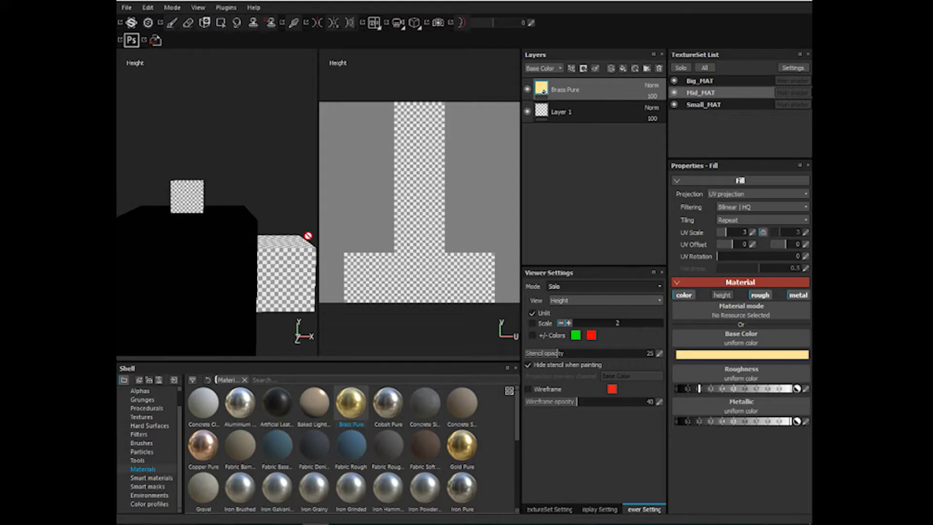
left_click_drag(231, 230, 214, 246, "alt")
middle_click_drag(238, 242, 245, 246, "alt")
left_click_drag(231, 248, 238, 248, "alt")
middle_click_drag(238, 248, 250, 248, "alt")
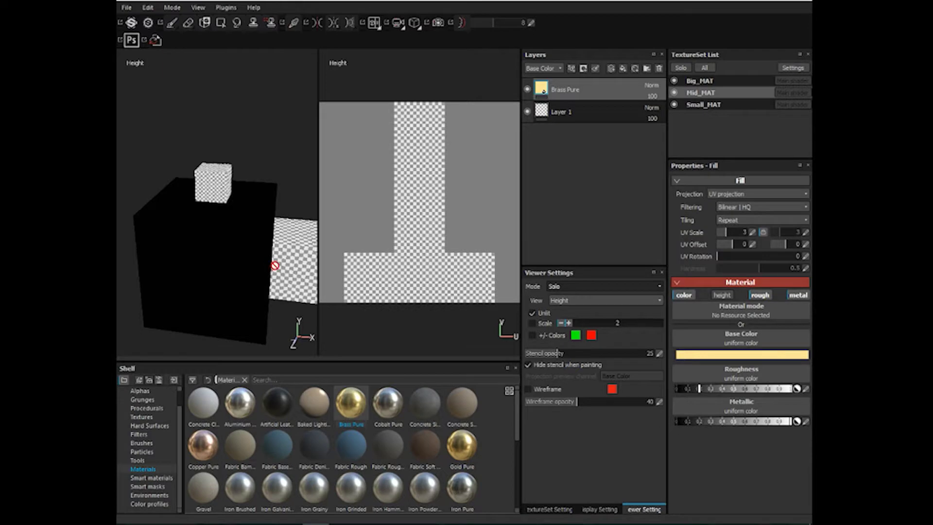
left_click(565, 305)
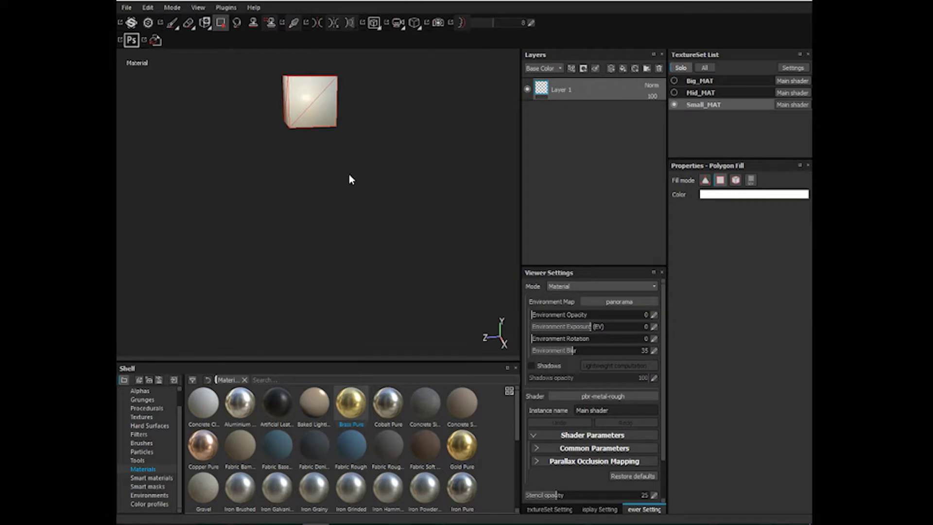
Add a fill layer above Layer 1 on the isolated Small_MAT cube
middle_click_drag(285, 105, 281, 243, "alt")
right_click_drag(301, 252, 529, 313, "alt")
left_click_drag(302, 232, 351, 234, "alt")
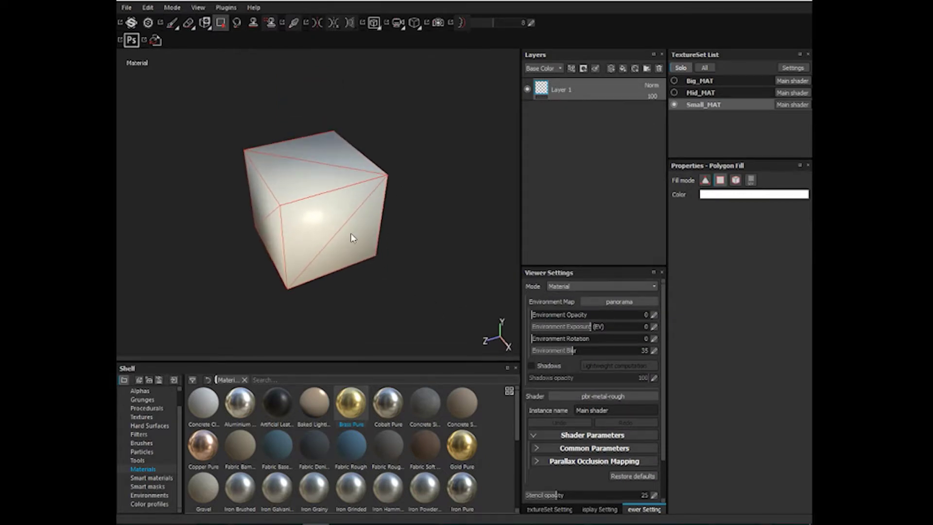
left_click(622, 69)
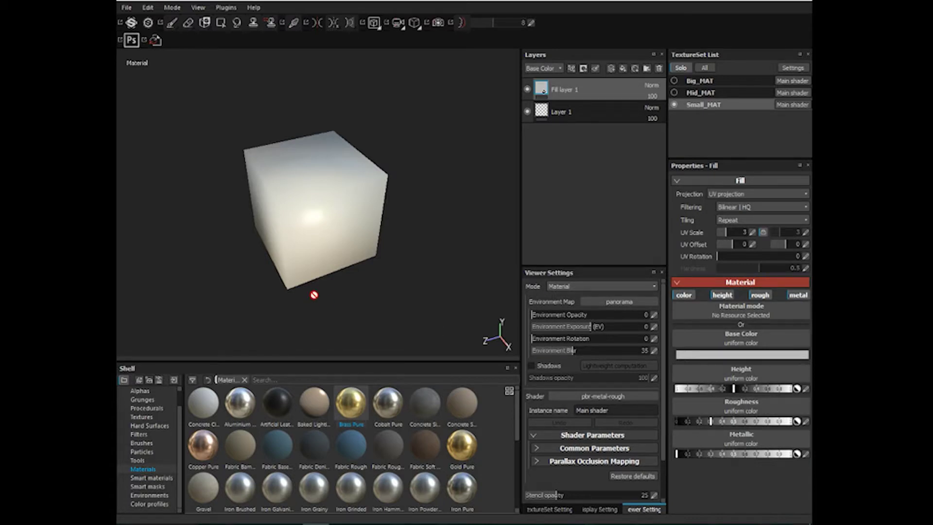
left_click_drag(295, 266, 281, 233, "alt")
right_click_drag(281, 233, 453, 293, "alt")
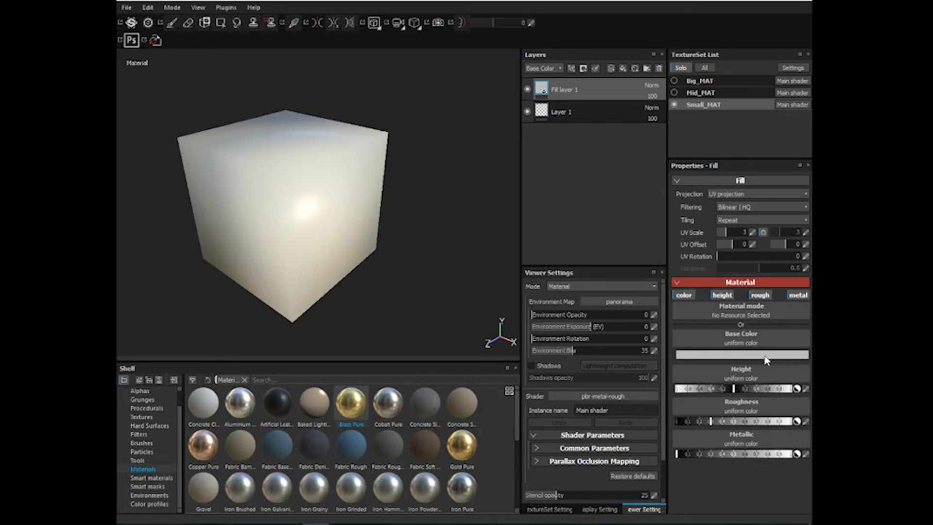
Switch the fill layer's metal, rough and height channels off and back on
left_click_drag(457, 68, 573, 88)
left_click(798, 295)
left_click(759, 295)
left_click(722, 295)
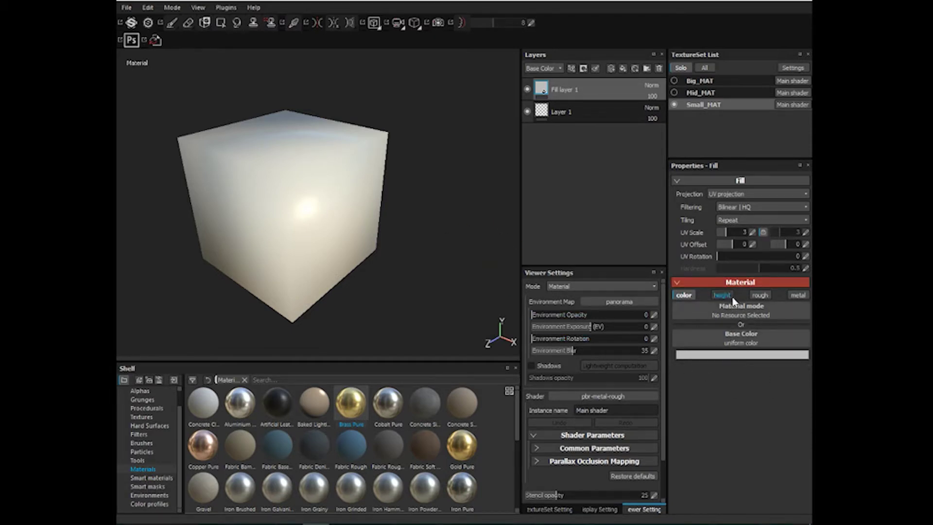
left_click(726, 295)
left_click(760, 295)
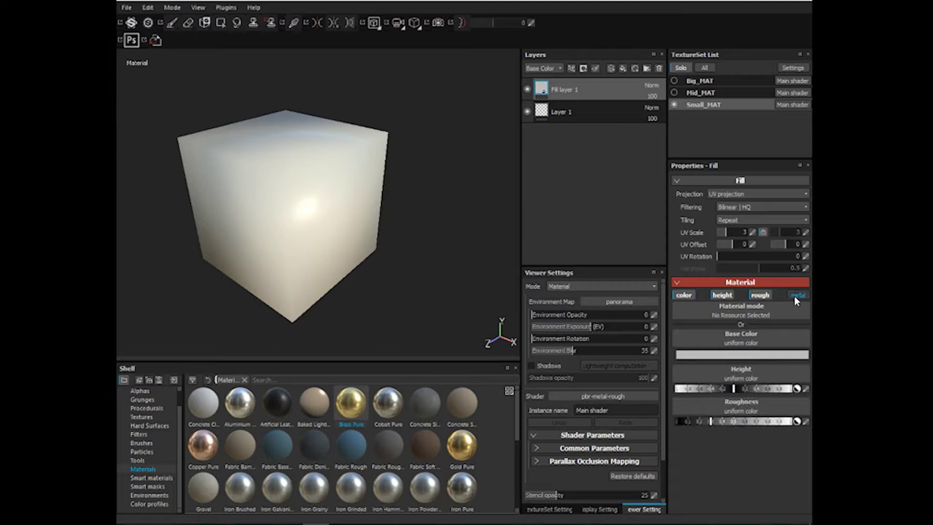
left_click(796, 295)
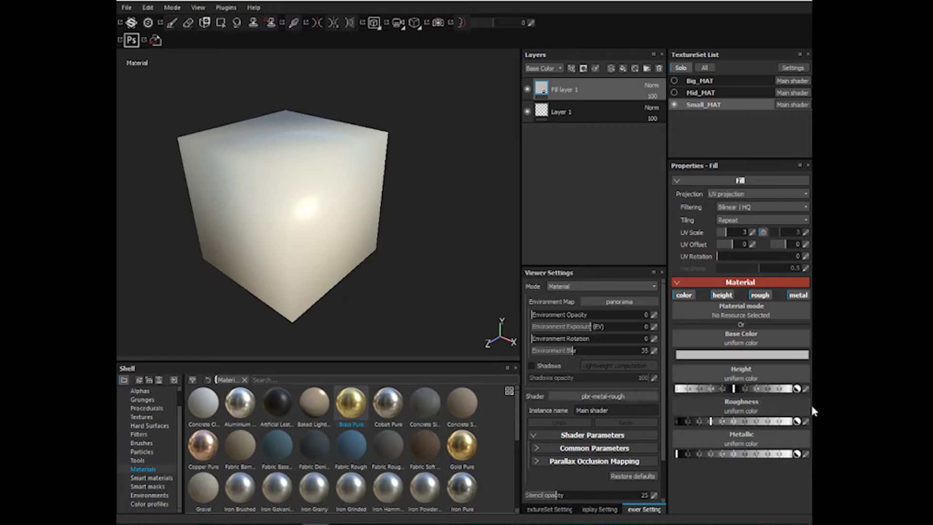
Set the fill layer's base color to a uniform teal green
left_click_drag(368, 322, 321, 288, "alt")
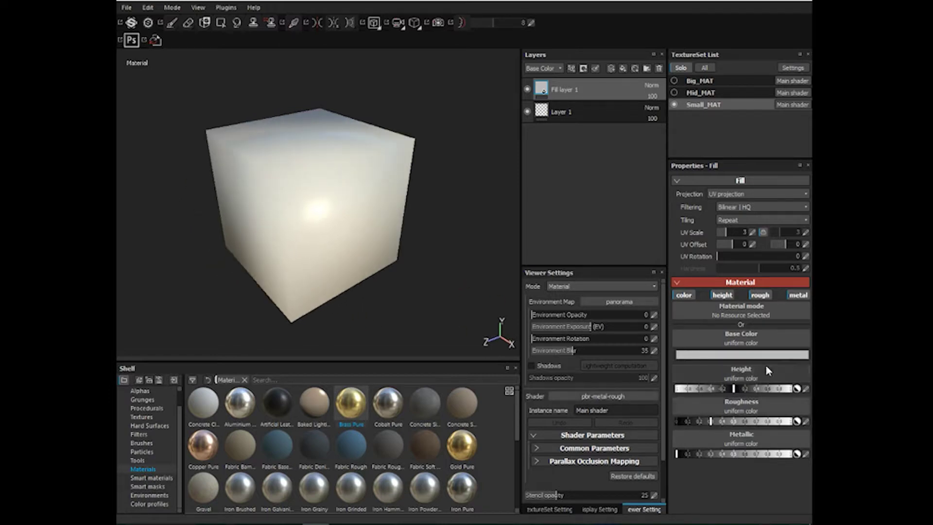
left_click(748, 345)
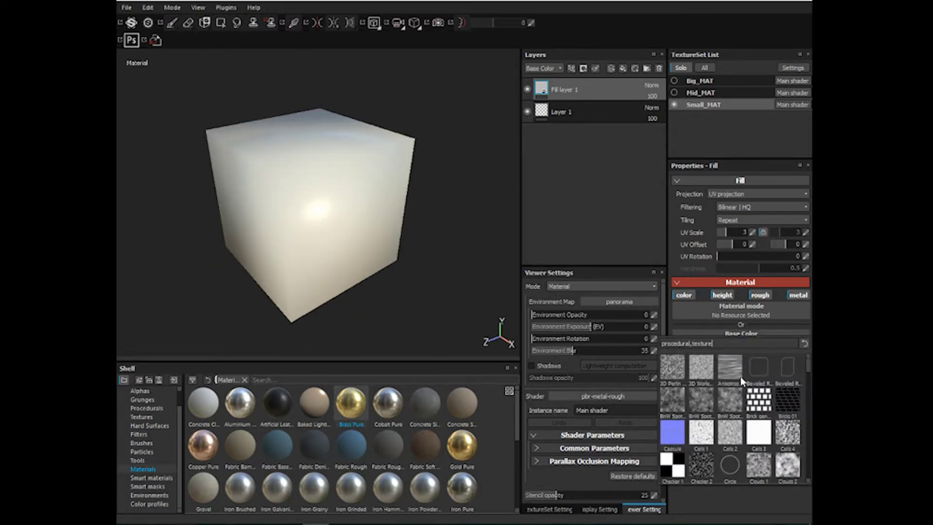
left_click(759, 499)
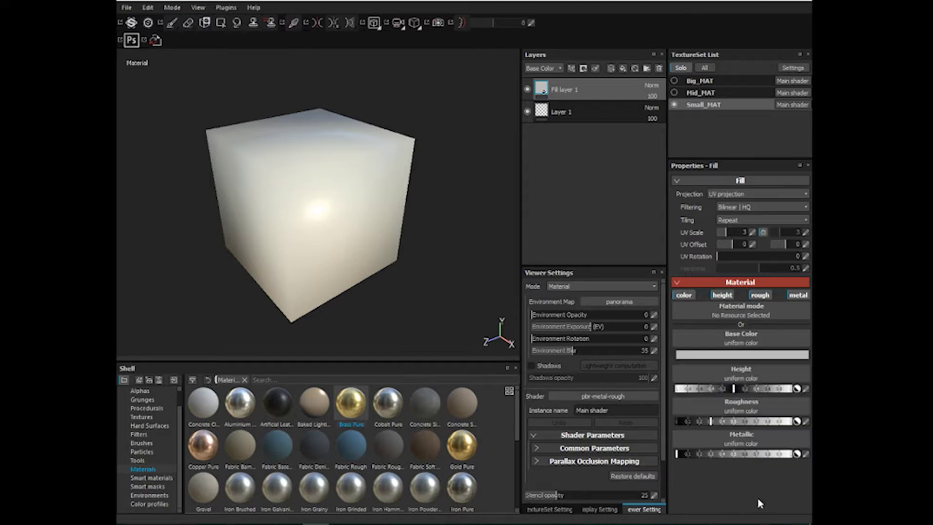
left_click(742, 356)
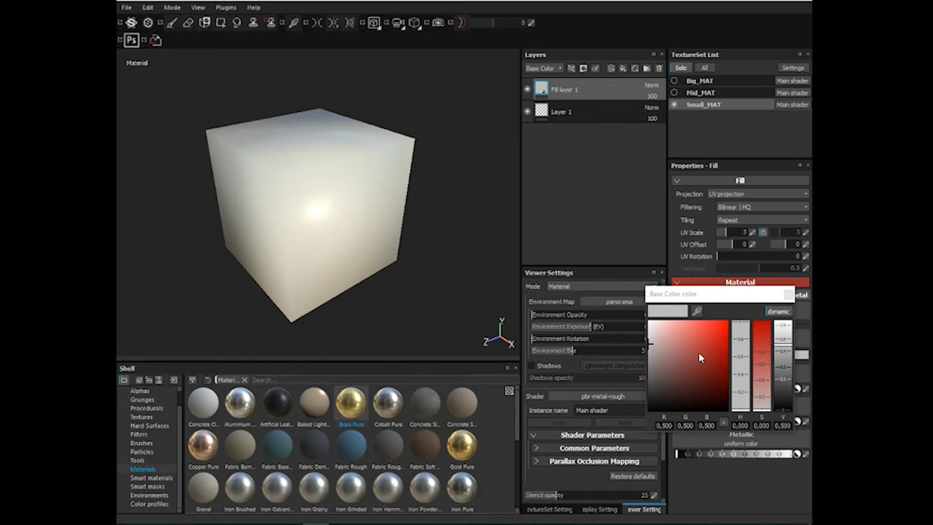
left_click(713, 359)
mouse_move(714, 352)
left_mouse_down()
mouse_move(712, 341)
mouse_move(739, 364)
mouse_move(743, 383)
mouse_move(762, 359)
left_mouse_up()
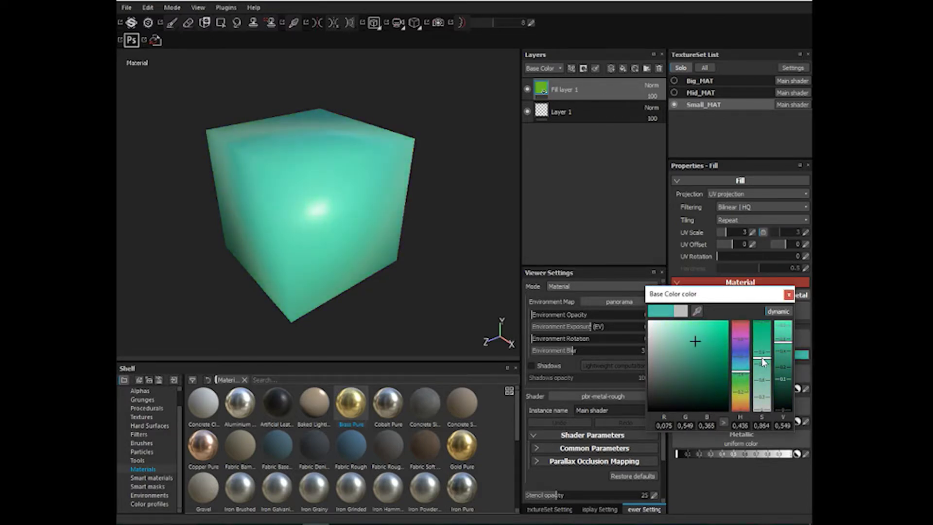
left_click(788, 294)
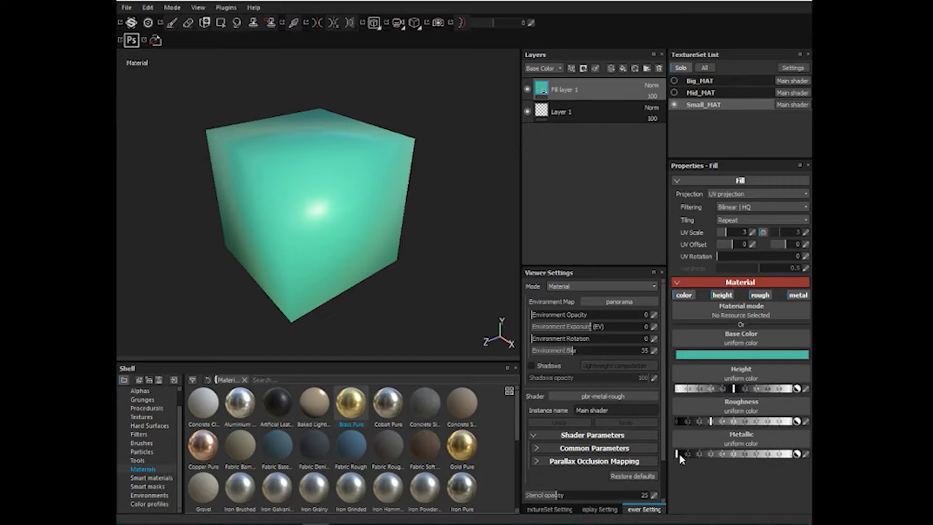
Lower the fill layer's roughness to 0 with metallic at 0, and rotate the environment to inspect the cube's reflections
left_click_drag(678, 454, 683, 476)
left_click_drag(711, 422, 673, 431)
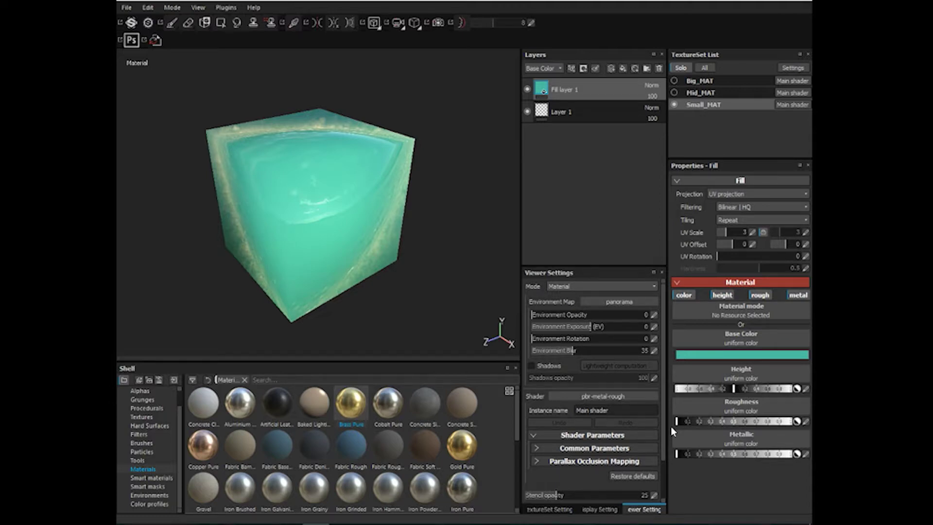
left_click_drag(672, 431, 679, 427)
left_click_drag(329, 189, 329, 273, "alt")
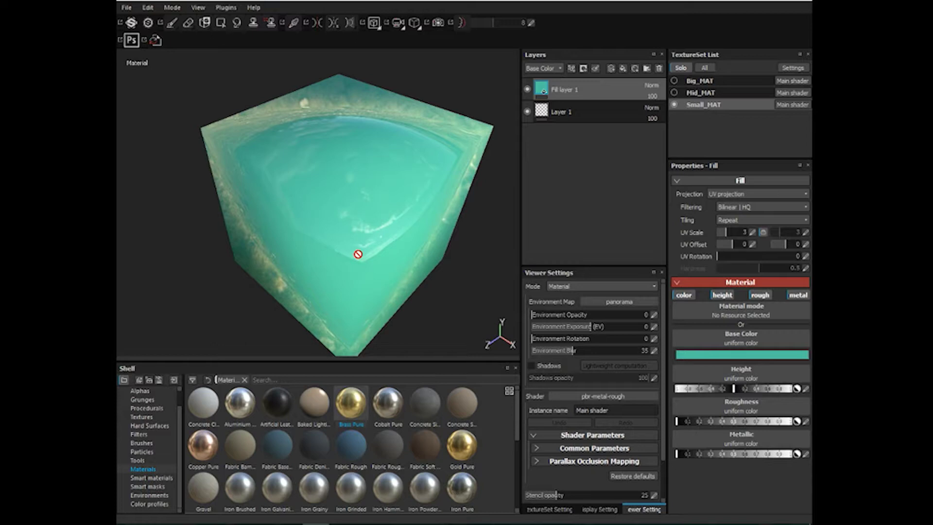
right_click_drag(368, 241, 298, 335, "shift")
left_click_drag(314, 245, 305, 199, "alt")
middle_click_drag(305, 199, 238, 147, "alt")
left_click_drag(237, 148, 350, 209, "alt")
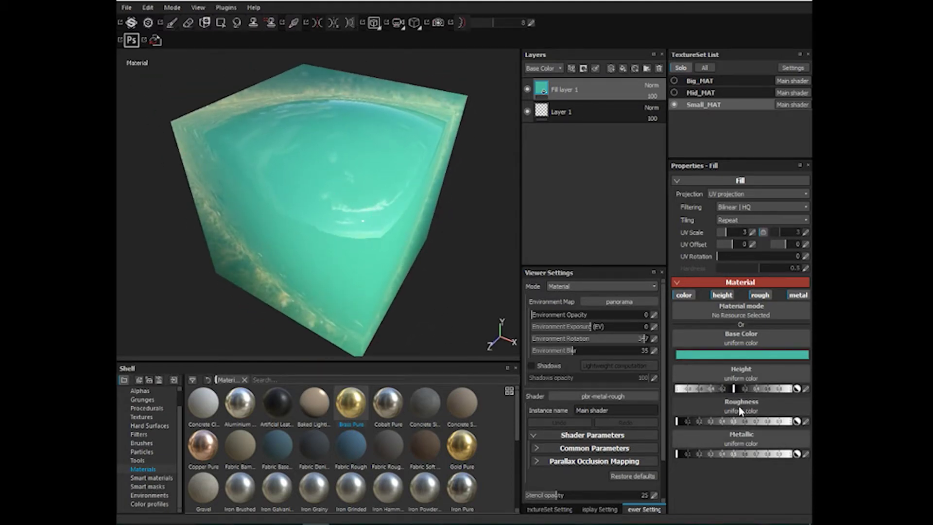
Inspect the cube at roughness 1 with the environment rotated to 110, and return the roughness to 0
left_click_drag(678, 423, 790, 427)
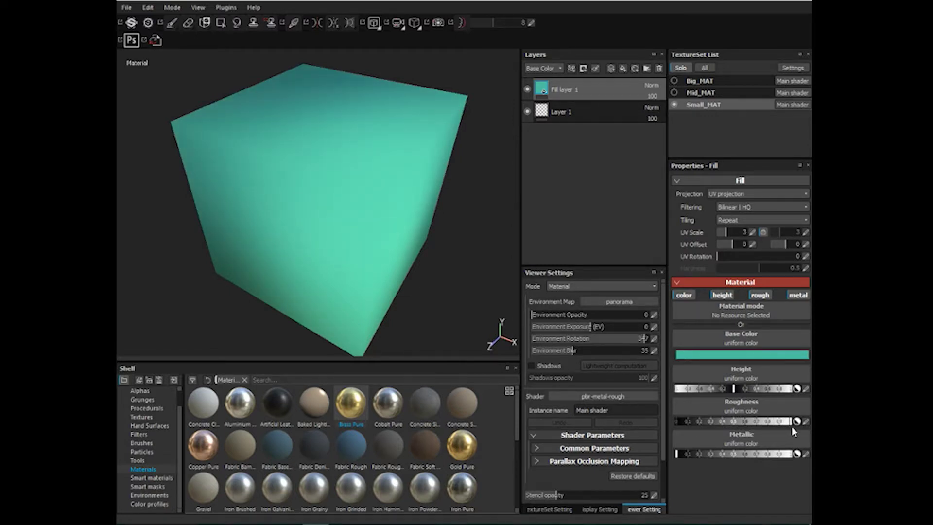
right_click_drag(409, 235, 218, 302, "shift")
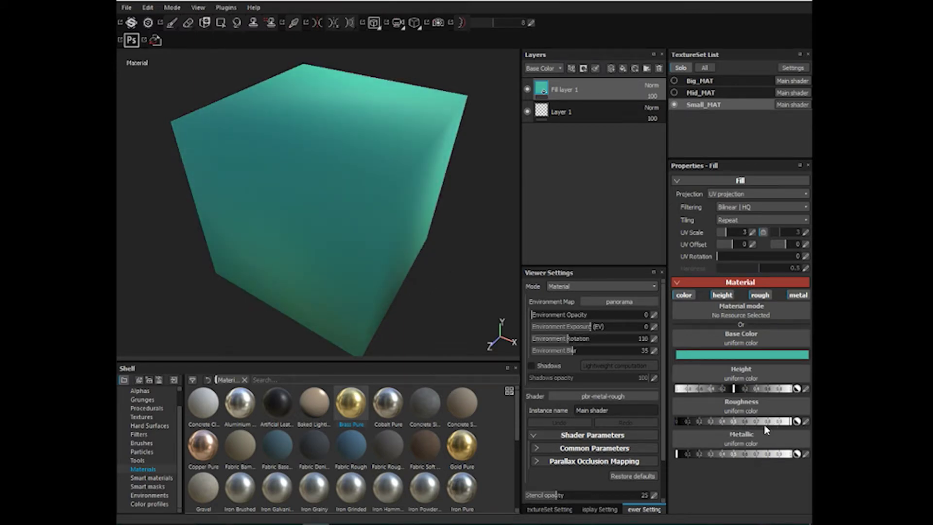
left_click_drag(788, 423, 675, 435)
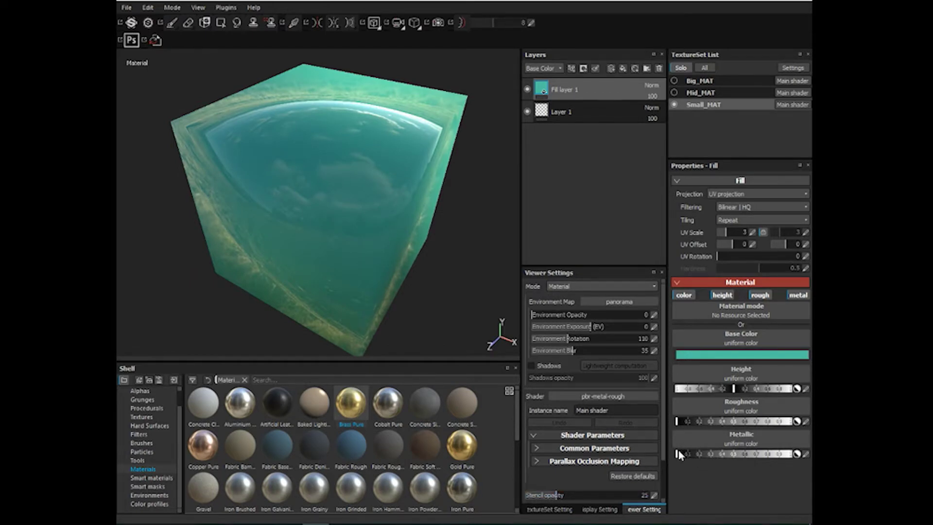
Set metallic to 1, compare low and high roughness on the metal surface, and return both values to 0
left_click_drag(682, 454, 814, 459)
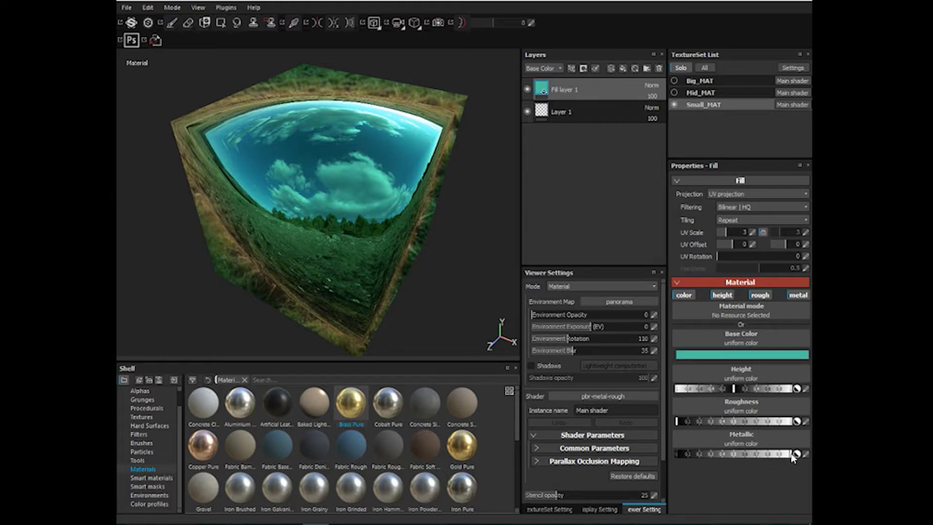
left_click_drag(677, 421, 673, 466)
left_click_drag(680, 422, 783, 426)
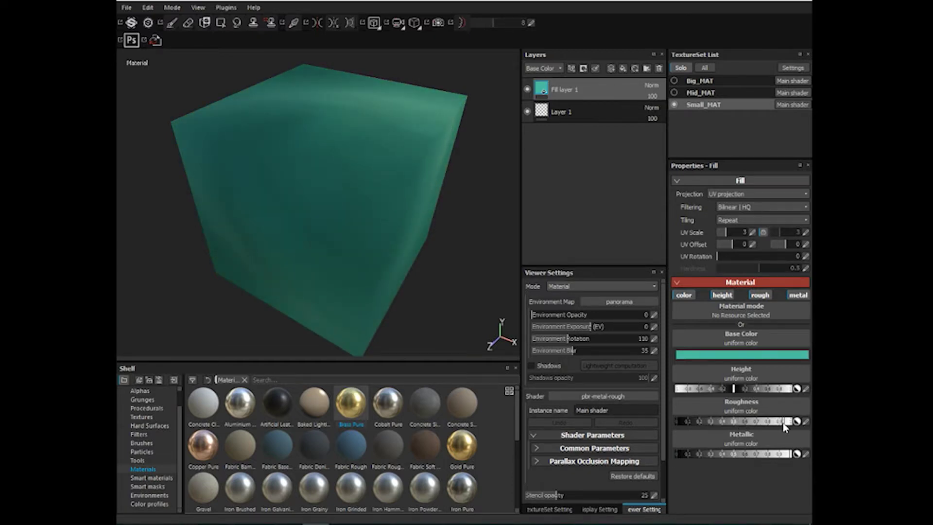
left_click_drag(783, 422, 678, 436)
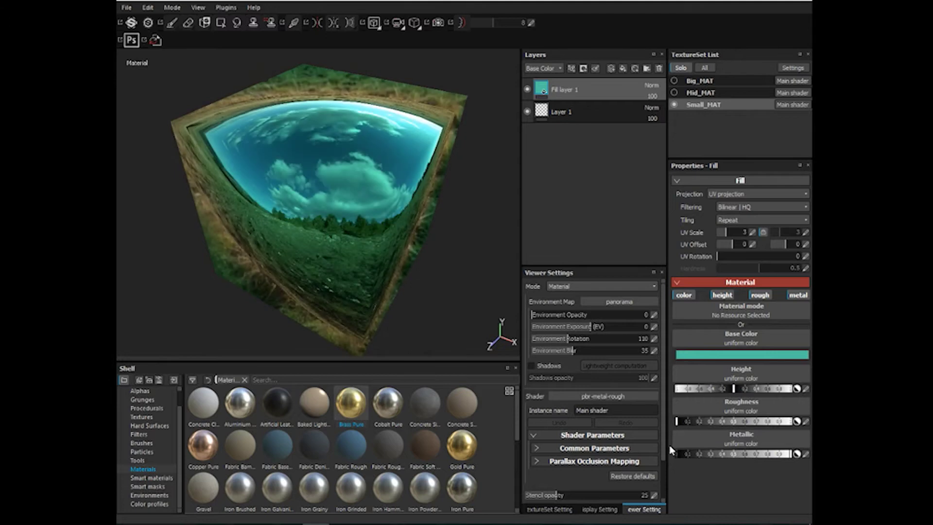
left_click_drag(787, 457, 677, 454)
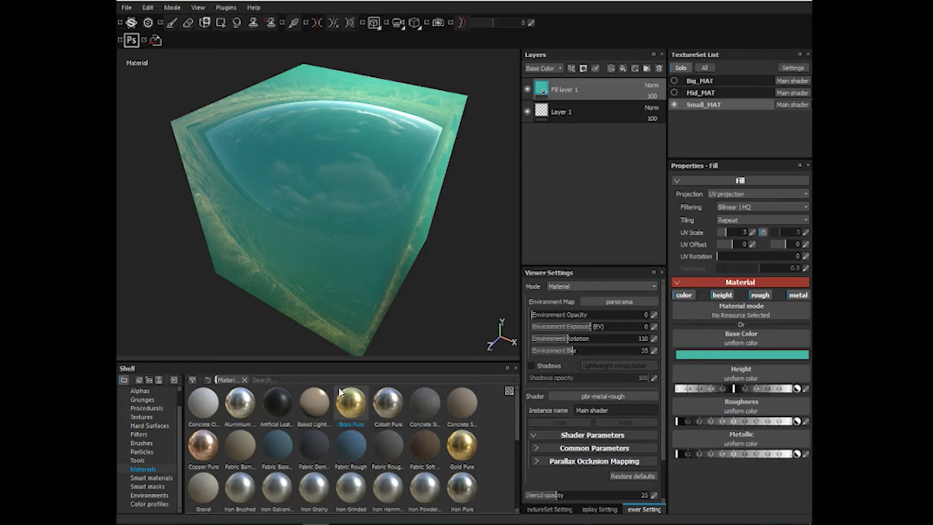
Apply the Grunge 008 map to the fill layer's roughness and inspect the cube's reflections under a rotated environment
left_click(145, 391)
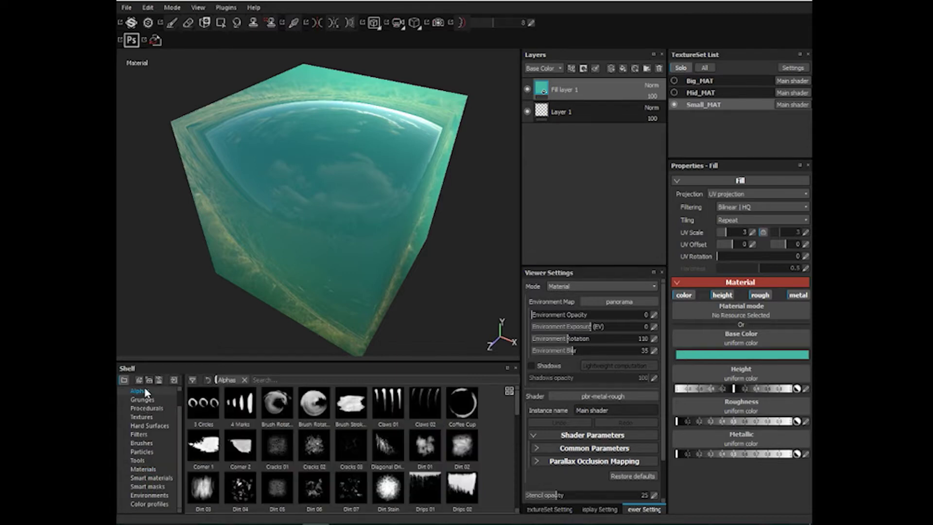
left_click(142, 400)
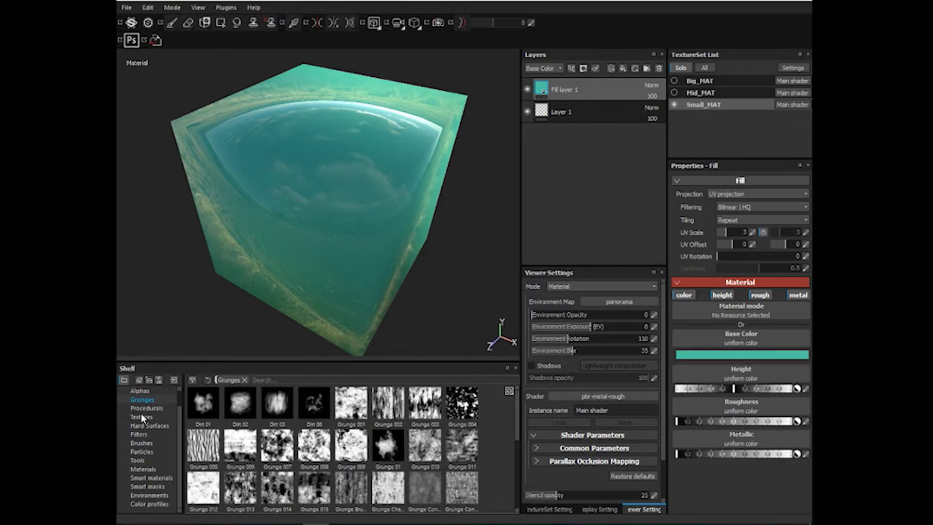
left_click_drag(314, 445, 713, 412)
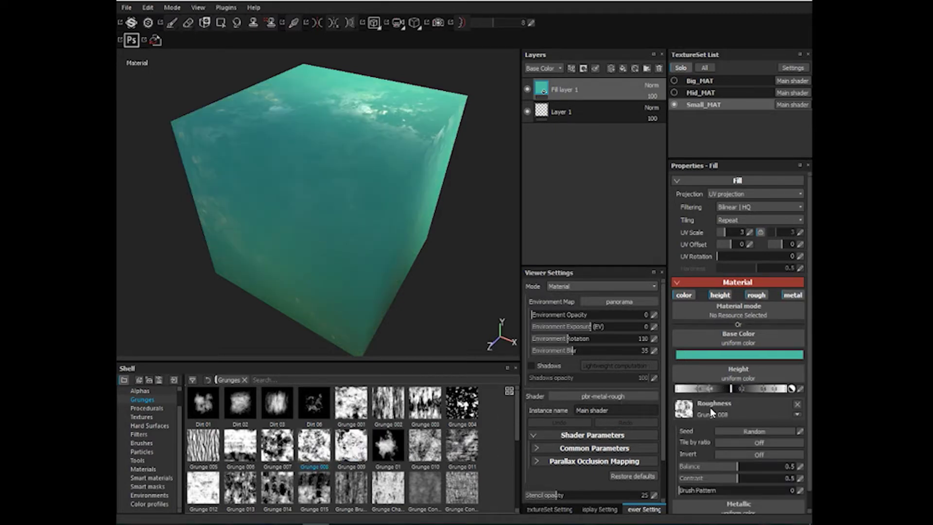
left_click_drag(249, 130, 354, 168, "alt")
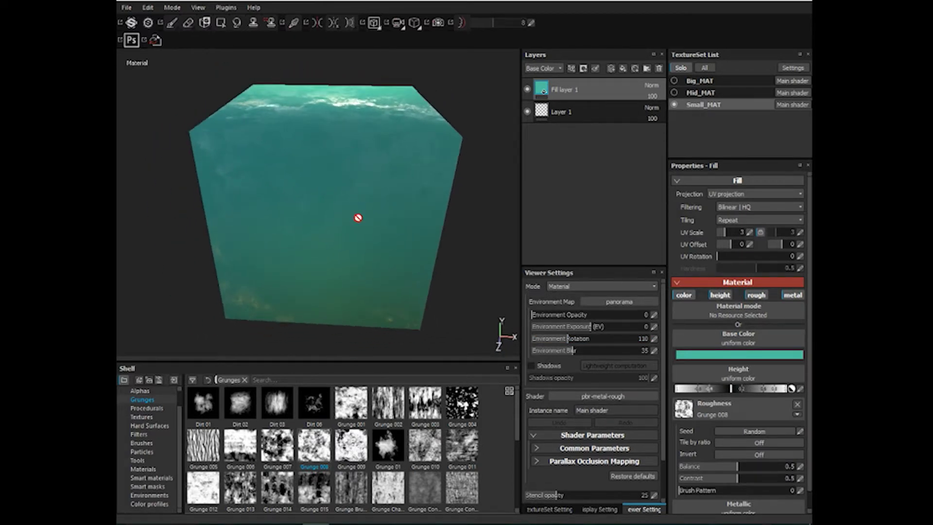
right_click_drag(412, 252, 342, 234, "shift")
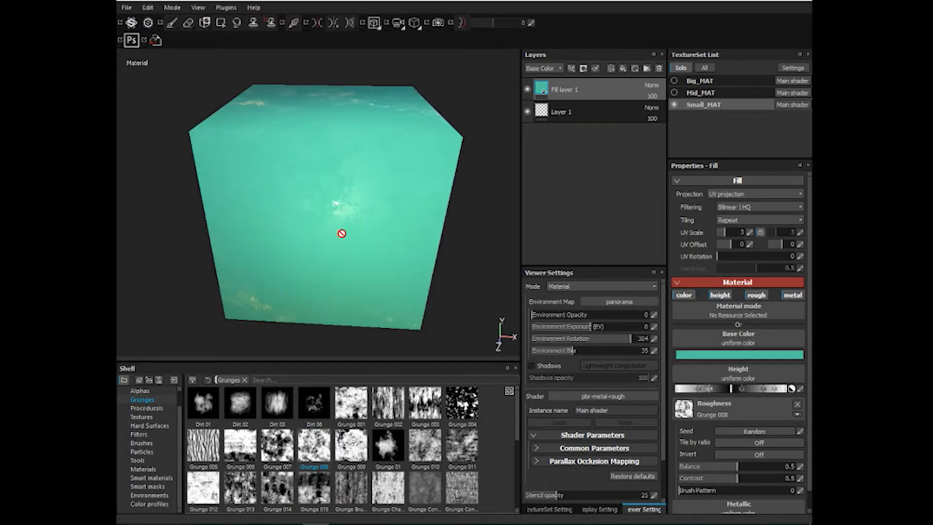
right_click_drag(403, 202, 288, 214, "alt")
left_click_drag(287, 215, 373, 240, "alt")
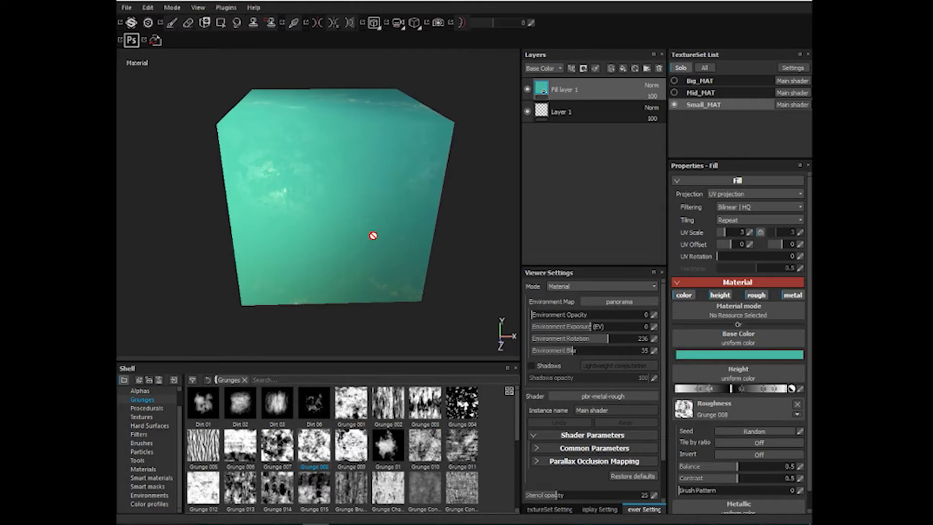
Remove the grunge map from the fill layer's roughness channel and inspect the cube with uniform roughness
left_click(797, 404)
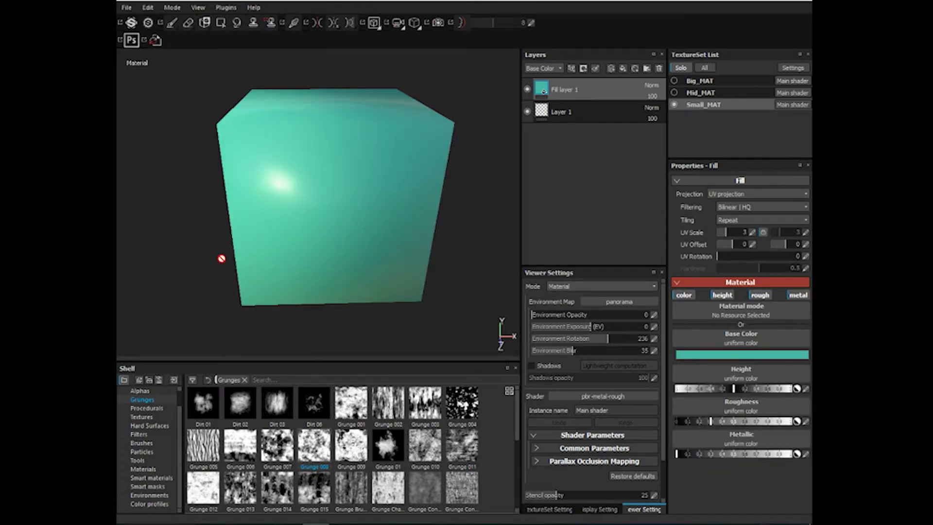
left_click_drag(221, 258, 299, 311, "alt")
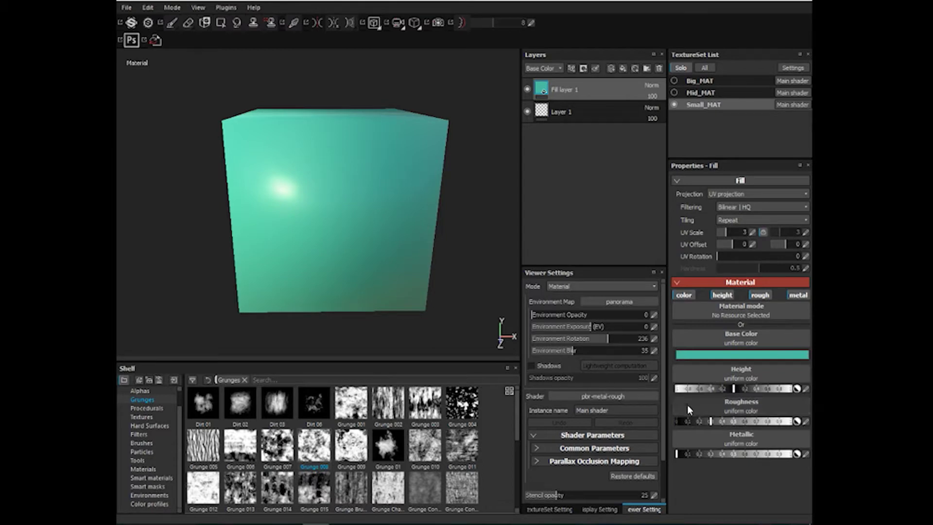
left_click_drag(165, 152, 236, 198, "alt")
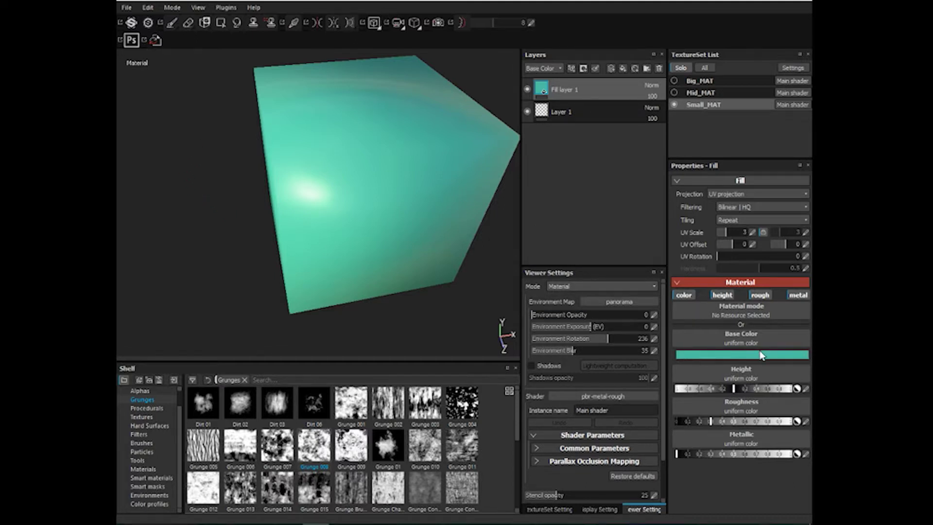
In the Big_MAT texture set, delete the Fabric Baseball Hat layer and add a new fill layer
mouse_move(344, 220)
left_mouse_down("alt")
mouse_move(408, 200)
mouse_move(296, 242)
mouse_move(354, 208)
mouse_move(392, 208)
mouse_move(321, 213)
mouse_move(328, 219)
left_mouse_up("alt")
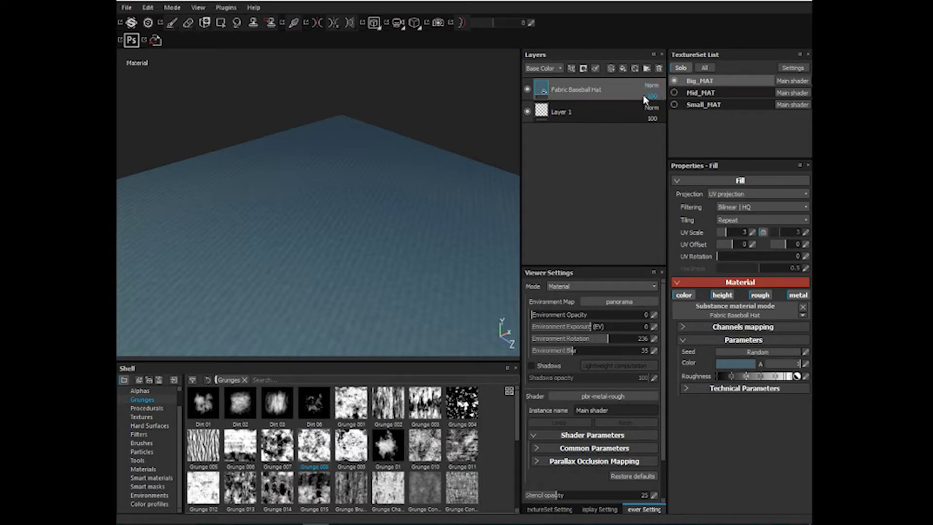
left_click(659, 68)
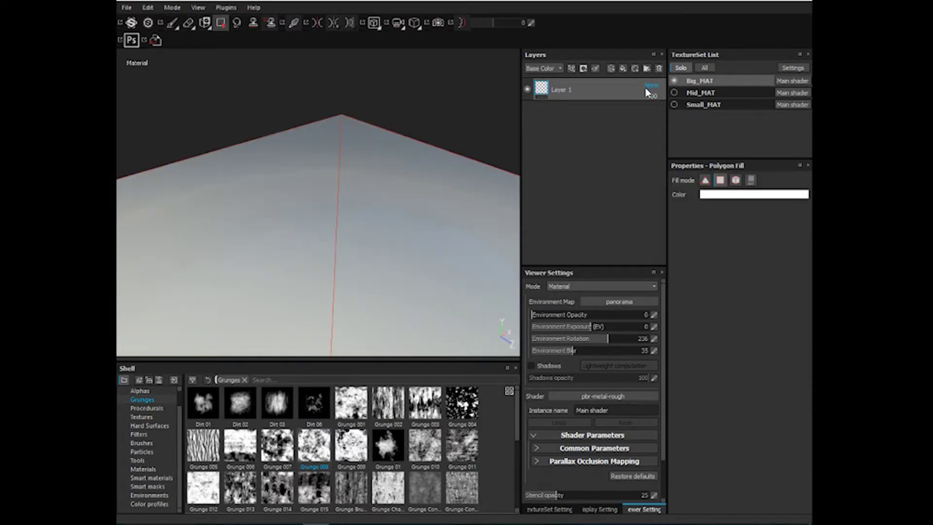
left_click(623, 73)
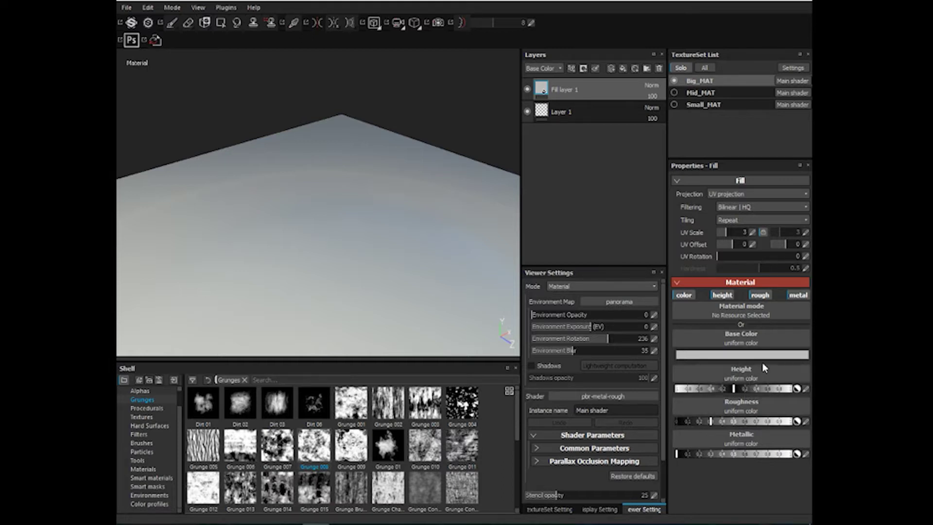
Inspect the Big_MAT cube's default fill from several angles with the environment rotated to 173
left_click_drag(272, 151, 272, 178, "alt")
middle_click_drag(335, 219, 311, 166, "alt")
left_click_drag(310, 166, 367, 199, "alt")
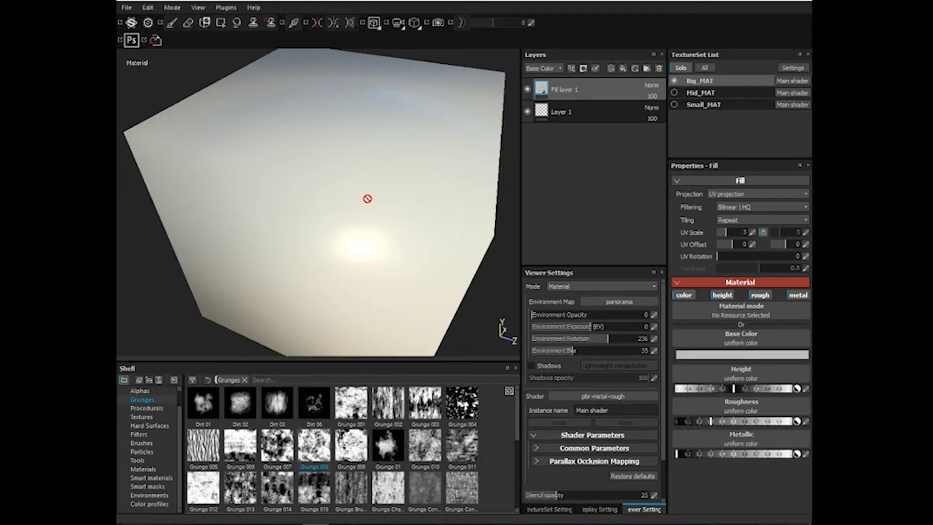
right_click_drag(360, 216, 342, 222, "shift")
left_click_drag(343, 223, 365, 220, "alt")
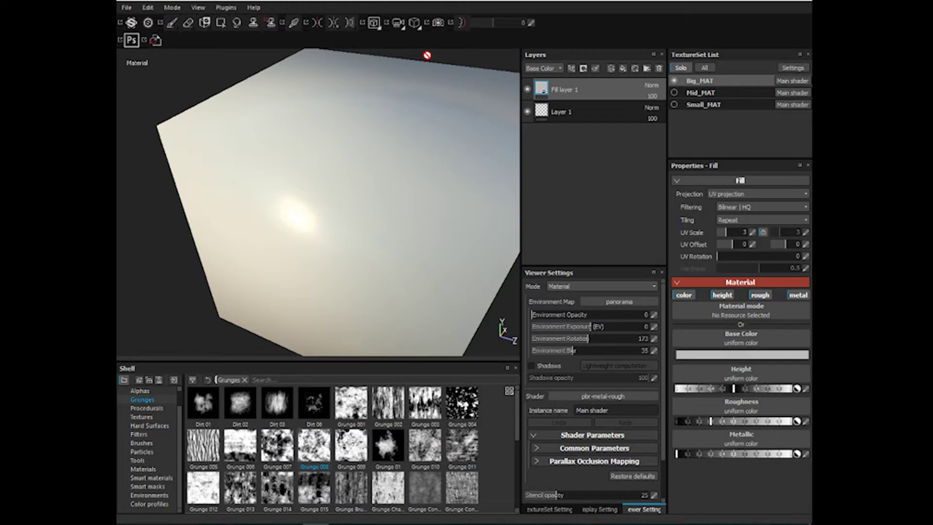
left_click(226, 8)
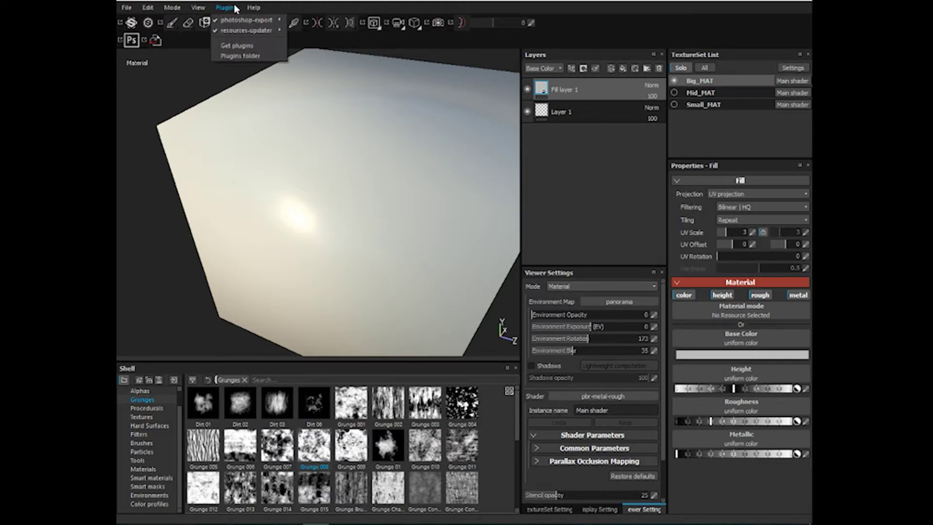
mouse_move(198, 8)
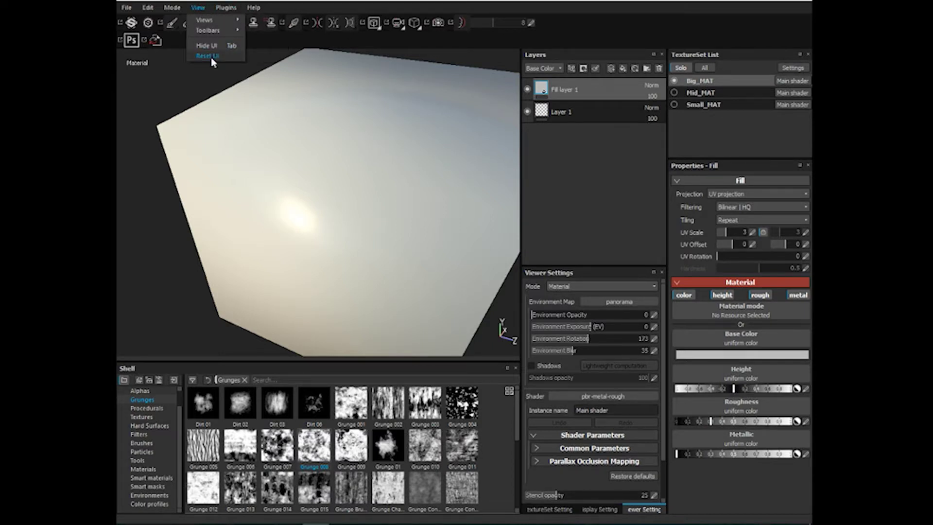
left_click(535, 7)
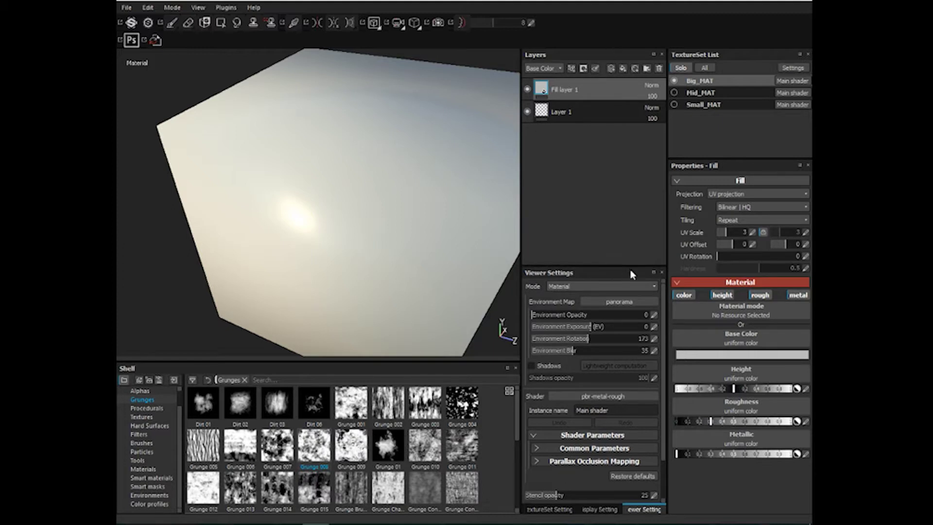
Browse the shelf's resource categories, including Project, Alphas, Grunges, Particles, Materials, Smart materials, Smart masks, Environments and Color profiles
left_click(141, 391)
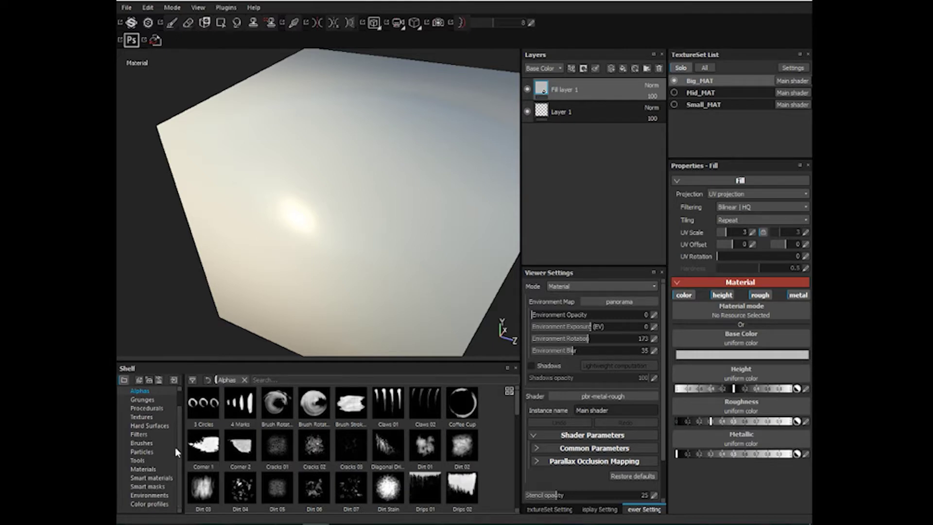
scroll(165, 423, "up", 1)
scroll(150, 421, "down", 1)
left_click(143, 399)
scroll(144, 406, "up", 1)
left_click(142, 401)
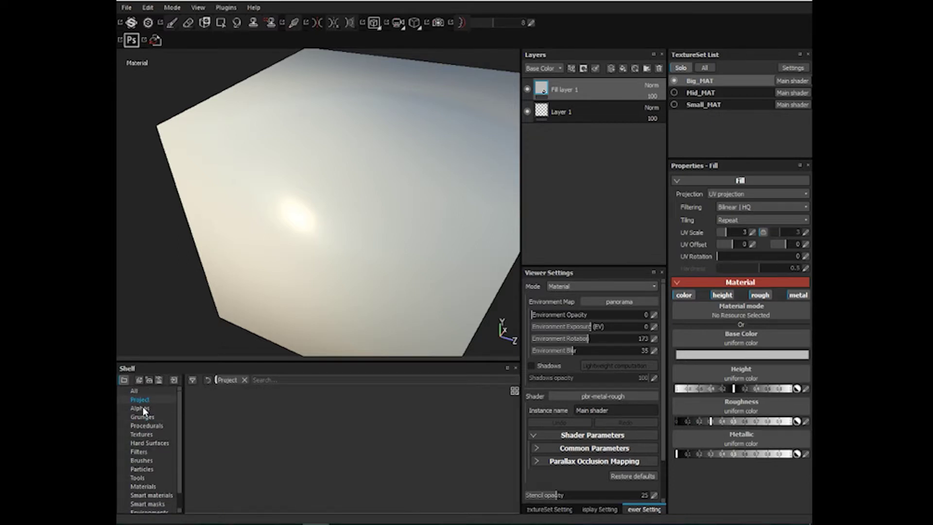
left_click(142, 409)
left_click(142, 416)
left_click(144, 425)
left_click(143, 435)
left_click(144, 442)
left_click(141, 451)
left_click(140, 460)
left_click(139, 469)
scroll(138, 476, "down", 1)
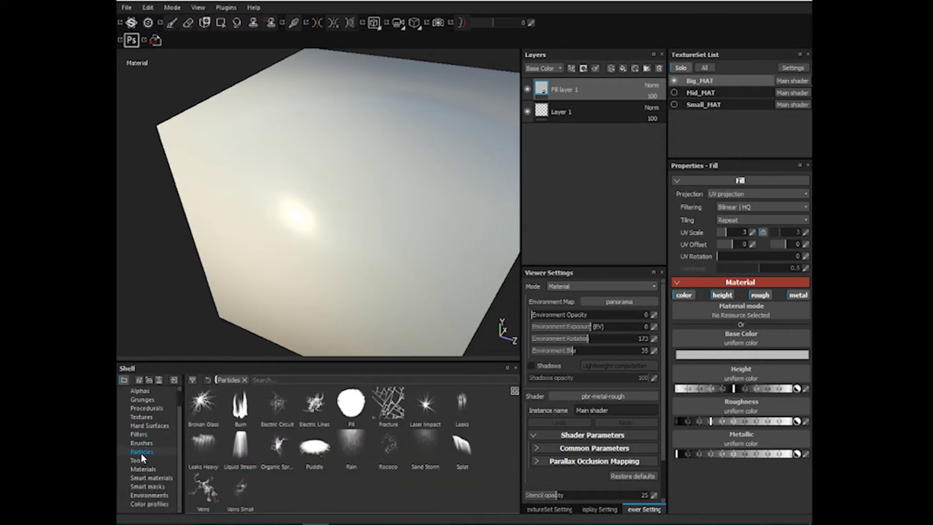
left_click(139, 460)
left_click(142, 469)
left_click(144, 478)
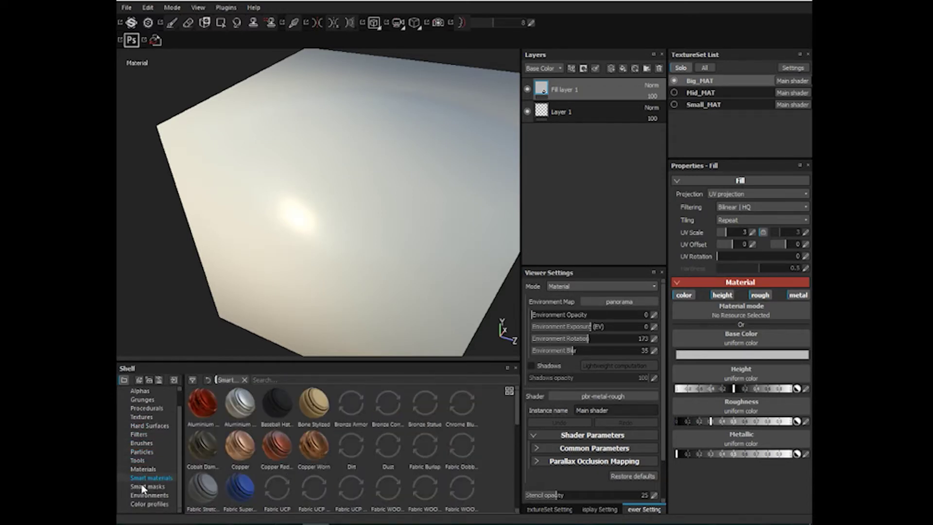
left_click(145, 486)
left_click(144, 495)
left_click(141, 504)
scroll(146, 452, "up", 1)
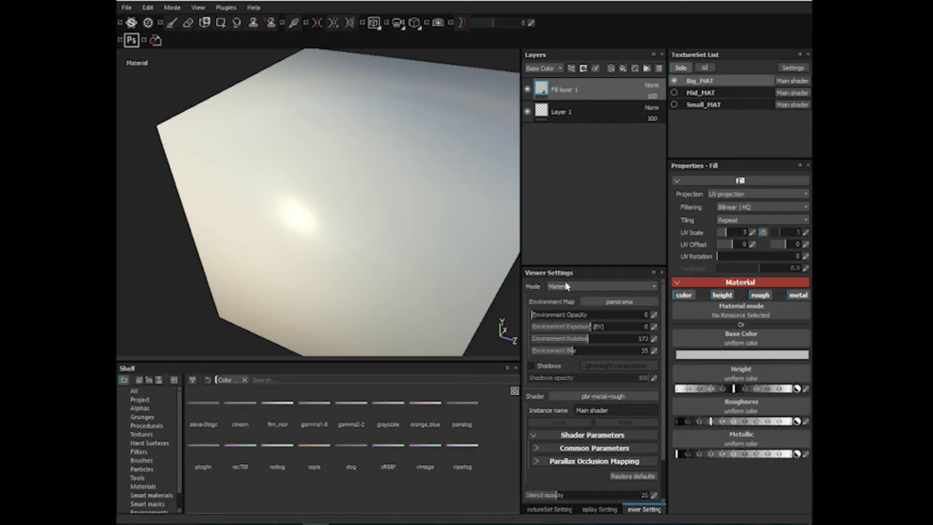
Examine the texture set's size, addable channels and additional map slots, and look over the camera and post-effect display settings
left_click(554, 511)
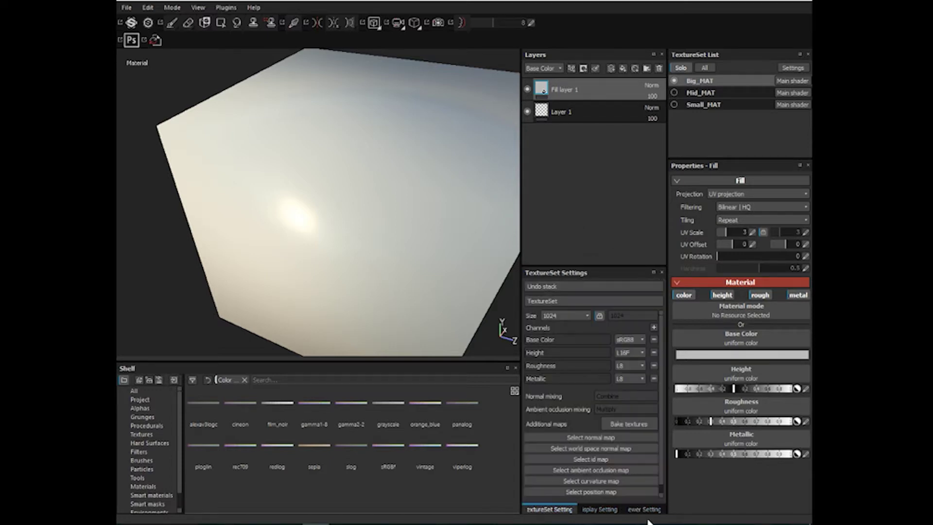
left_click(645, 510)
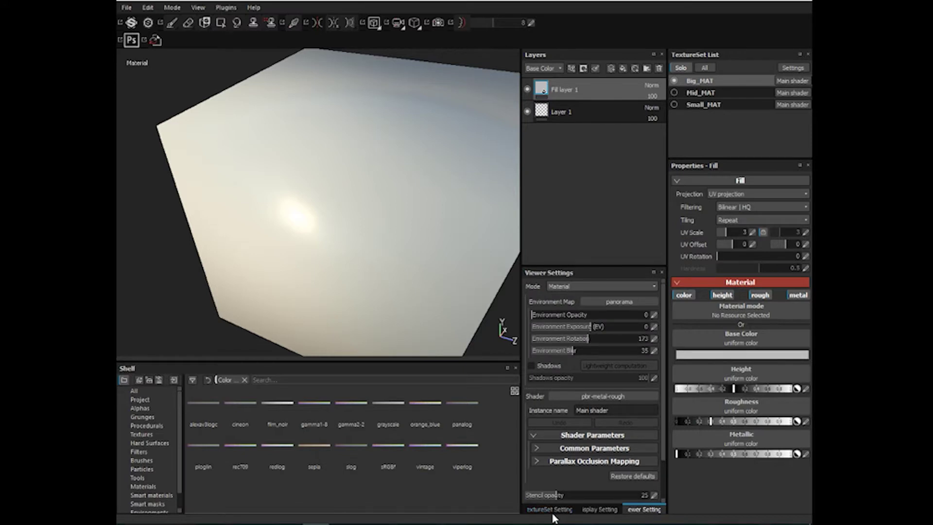
left_click(559, 511)
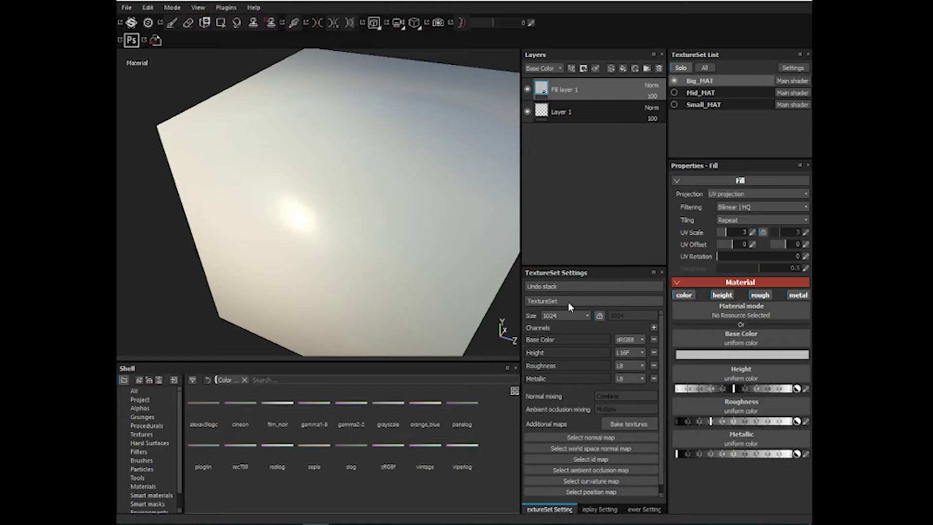
double_click(553, 317)
left_click(654, 329)
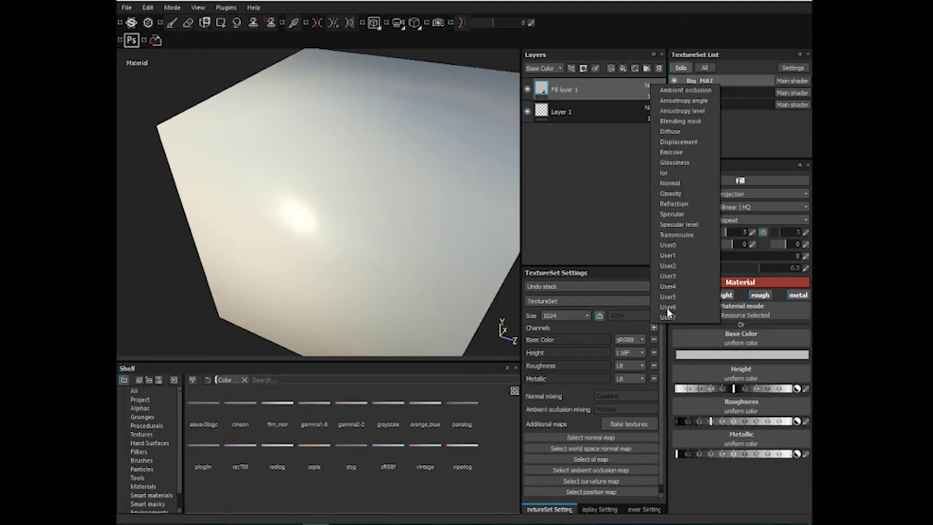
left_click(579, 391)
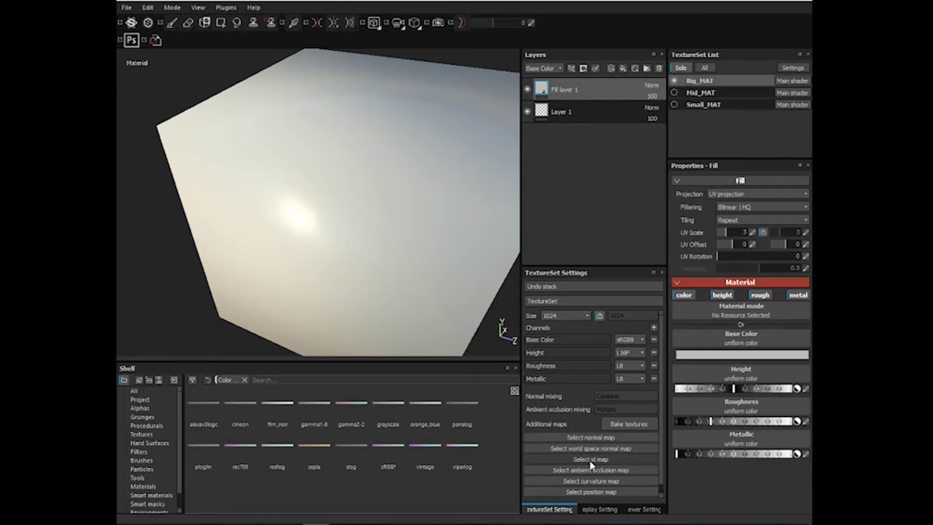
scroll(603, 423, "down", 1)
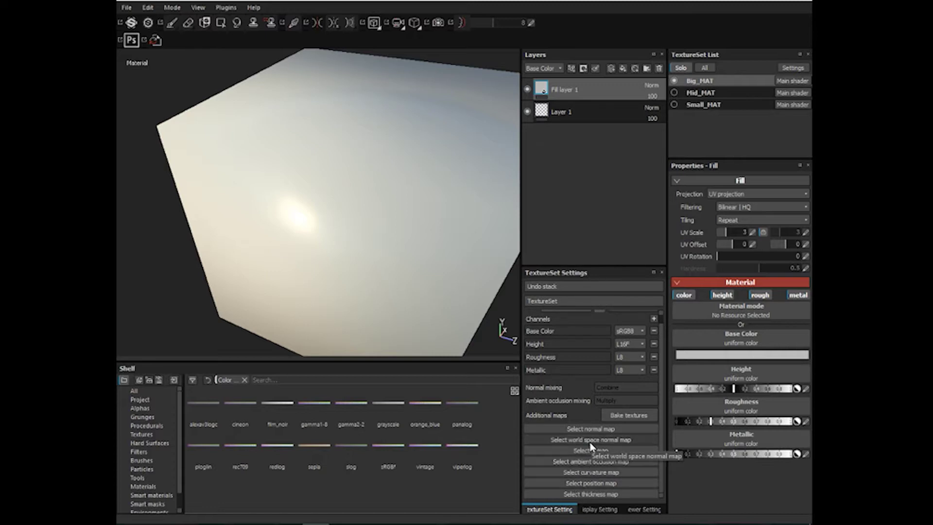
left_click(600, 509)
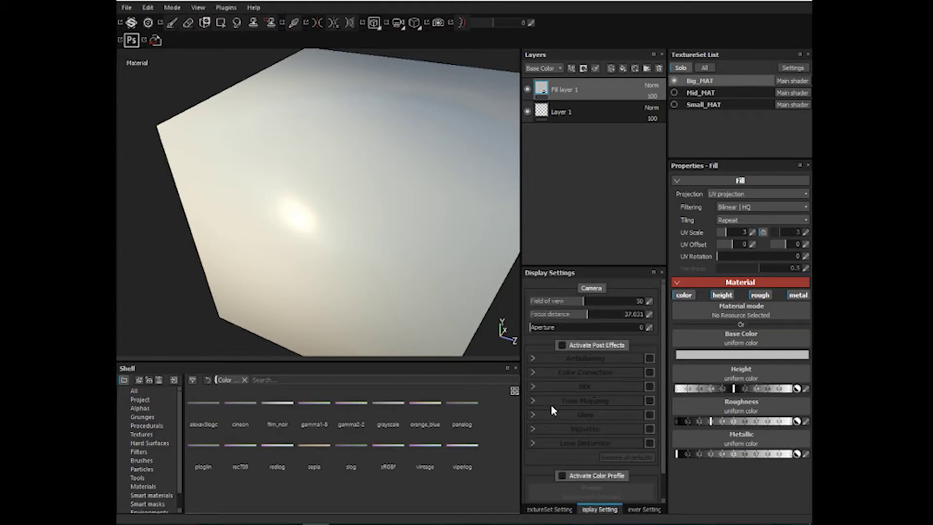
Switch the viewer to Solo mode and view the Base Color, Height and Roughness channels individually
left_click(645, 509)
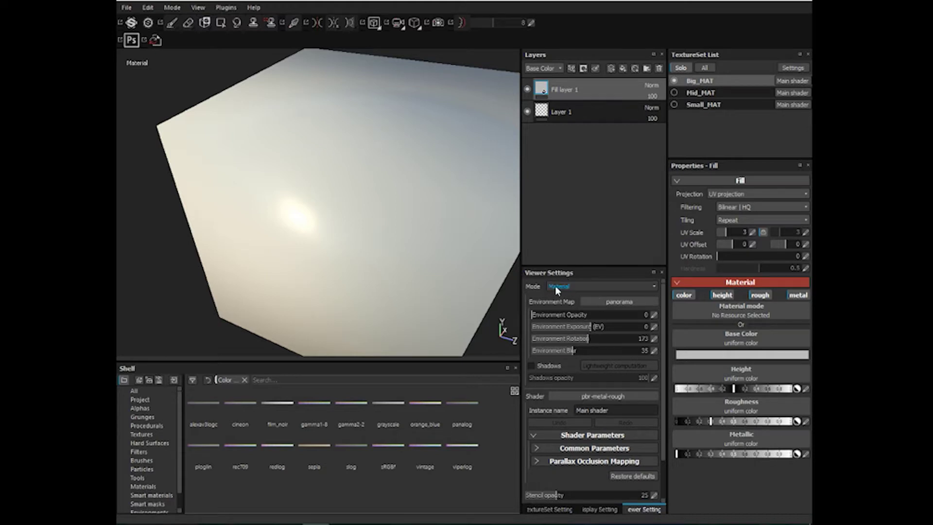
left_click(567, 290)
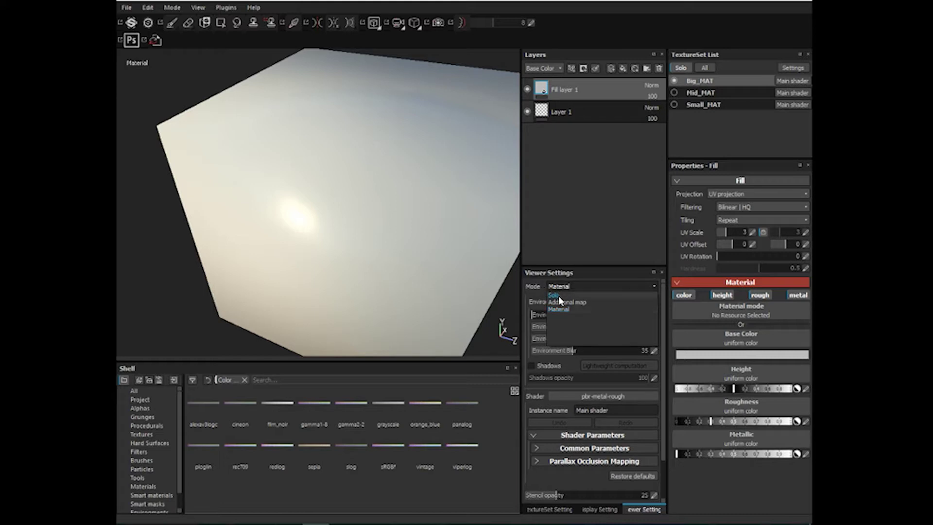
left_click(558, 296)
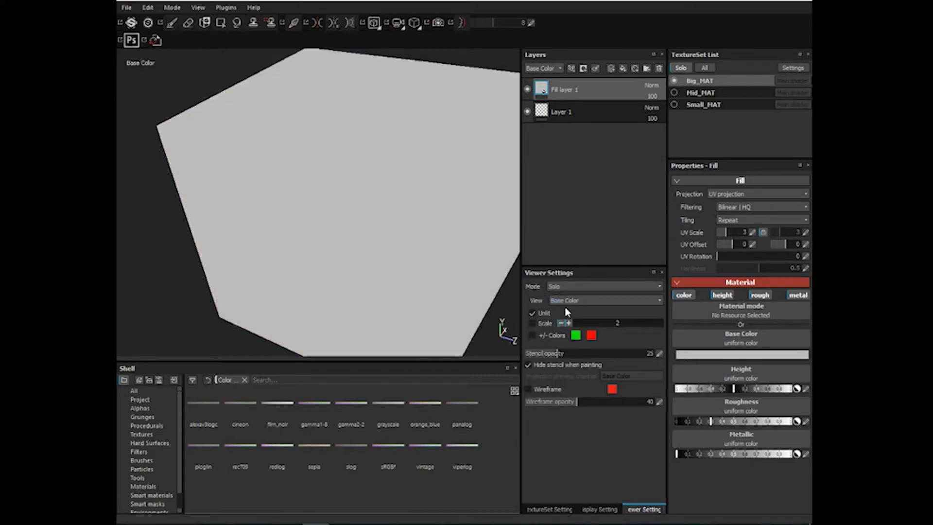
left_click(565, 302)
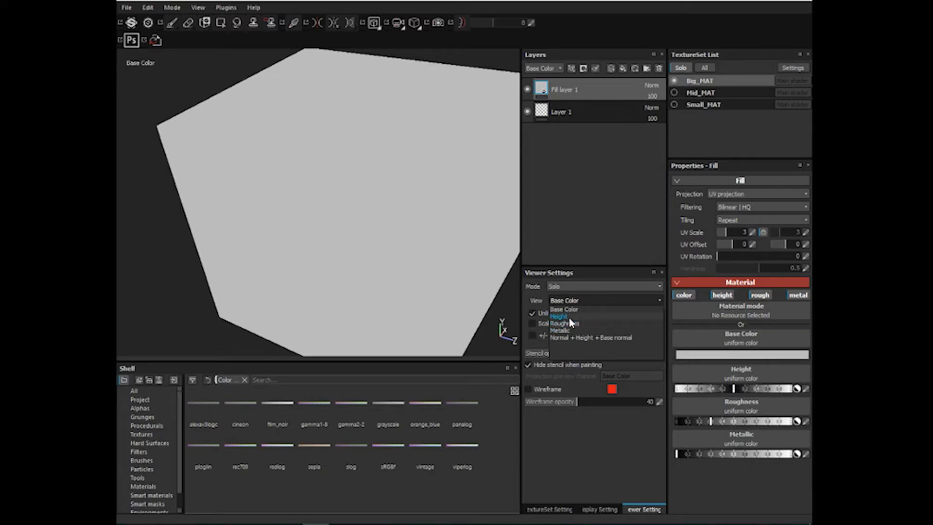
left_click(570, 320)
left_click(569, 305)
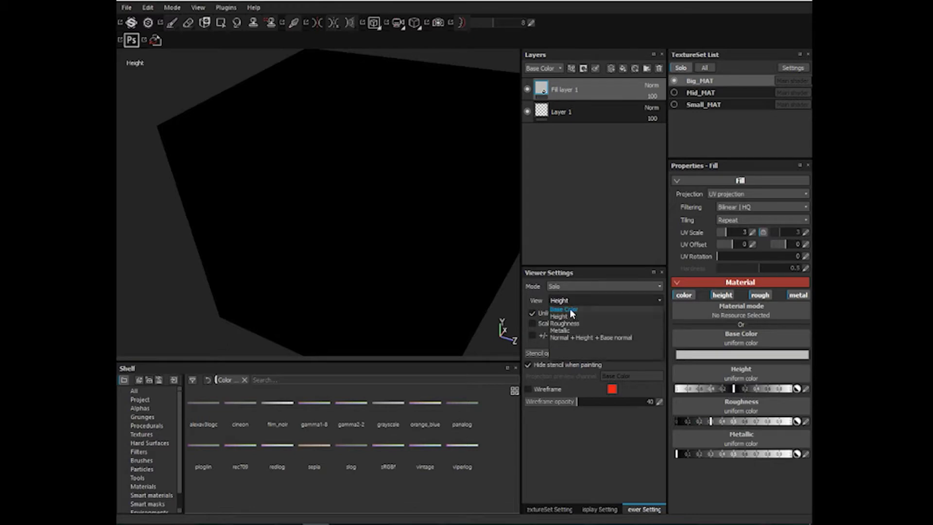
left_click(572, 322)
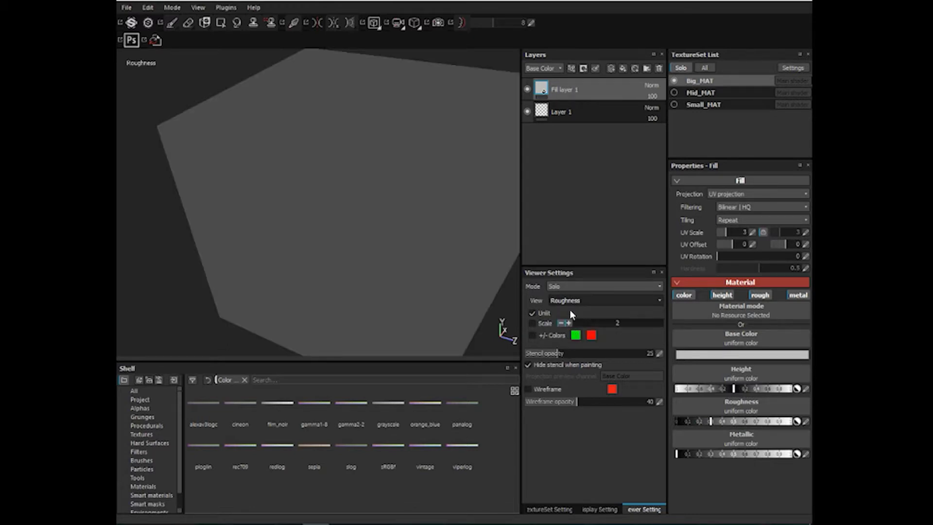
View the combined Normal + Height + Base normal output in Solo mode and return to the Base Color channel
left_click(569, 304)
left_click(570, 336)
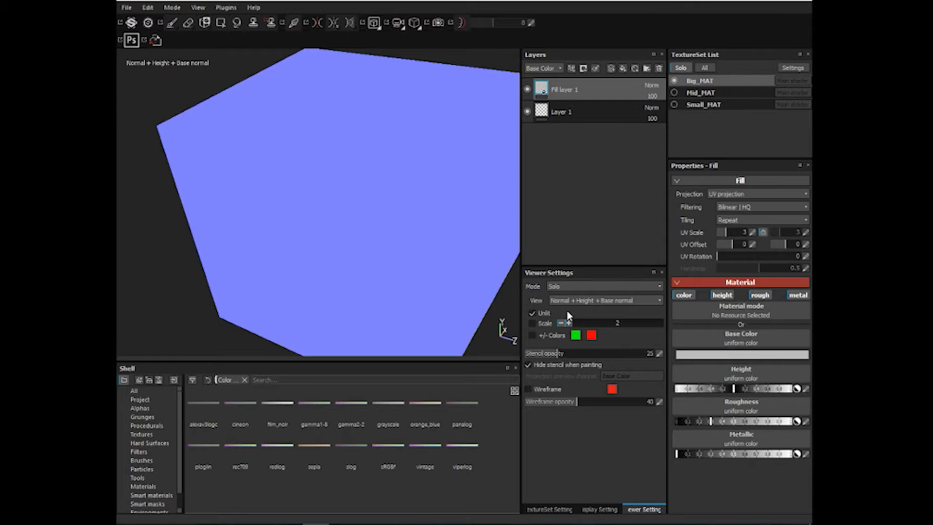
left_click(558, 299)
left_click(566, 304)
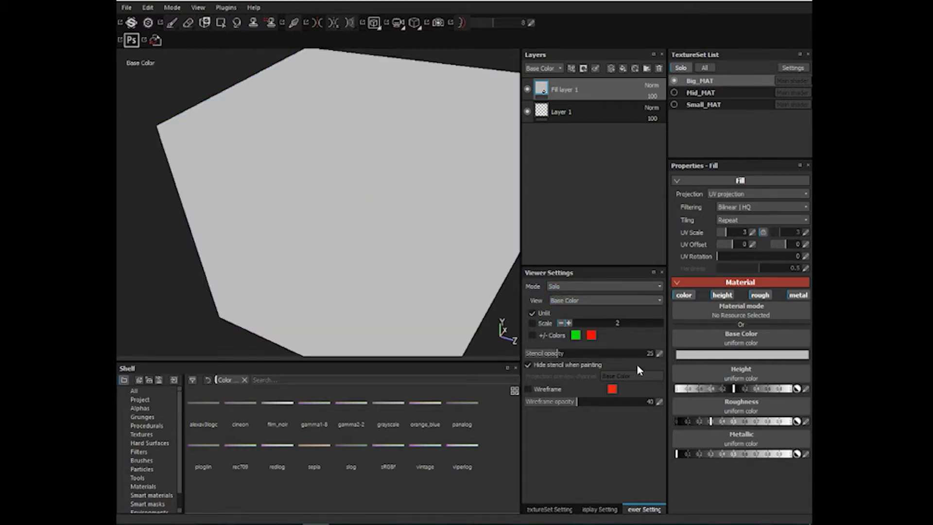
Switch the viewer to Additional map mode and view the Normal and World space normal maps
left_click(582, 286)
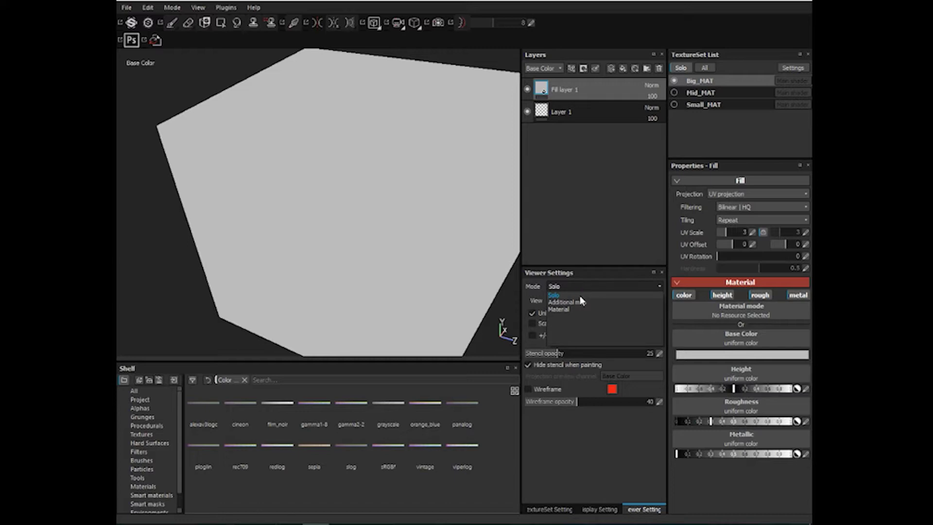
left_click(573, 301)
left_click(577, 301)
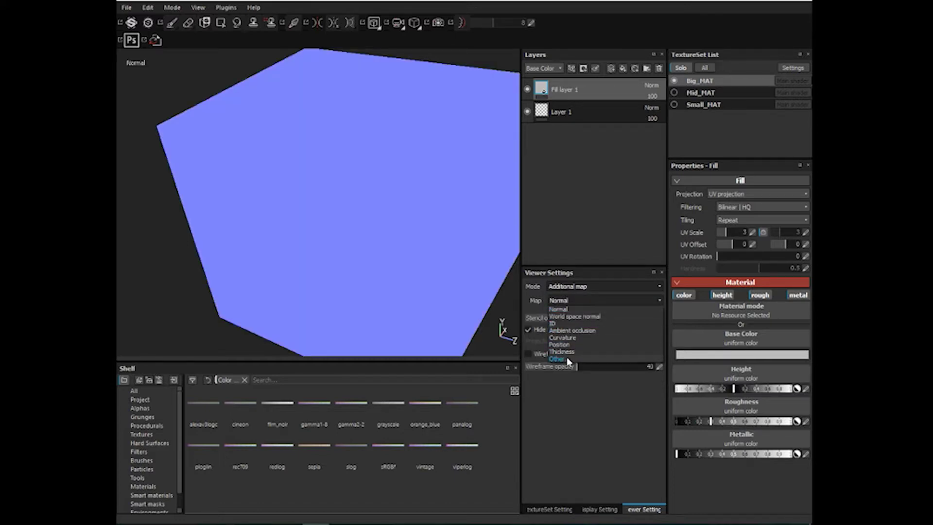
left_click(565, 318)
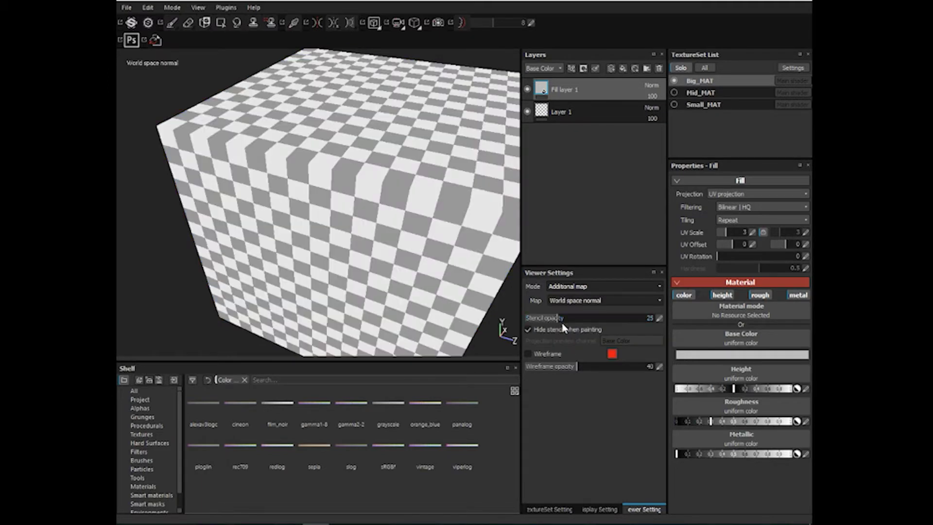
left_click(597, 302)
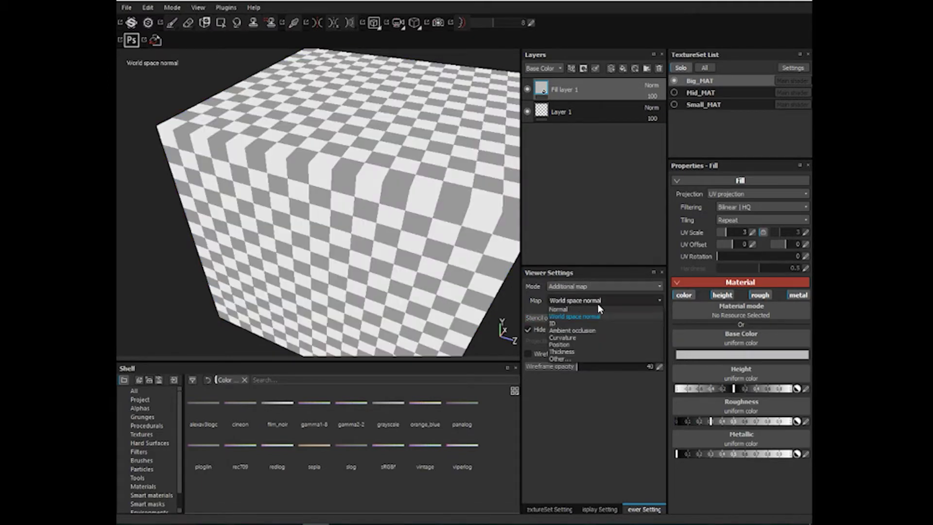
Return the viewer to Material mode and inspect the shaded cube from several angles
left_click(598, 287)
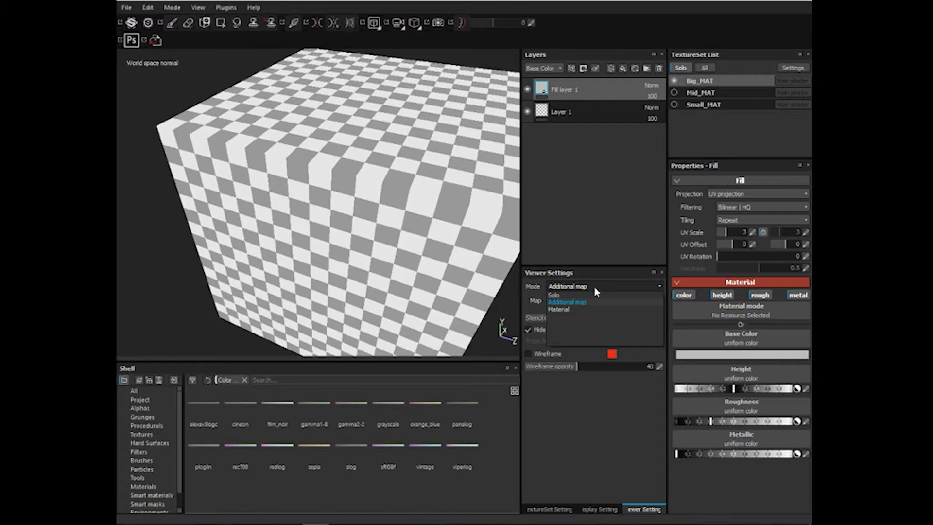
left_click(564, 305)
left_click_drag(316, 287, 319, 276, "alt")
right_click_drag(344, 274, 309, 241, "alt")
middle_click_drag(308, 240, 304, 203, "alt")
right_click_drag(357, 250, 362, 251, "shift")
left_click_drag(345, 255, 358, 257, "alt")
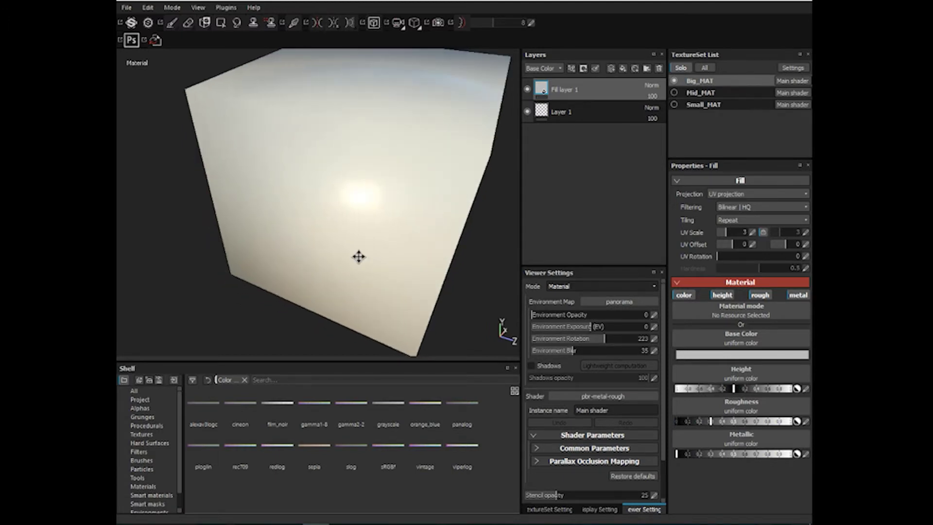
middle_click_drag(360, 257, 330, 247, "alt")
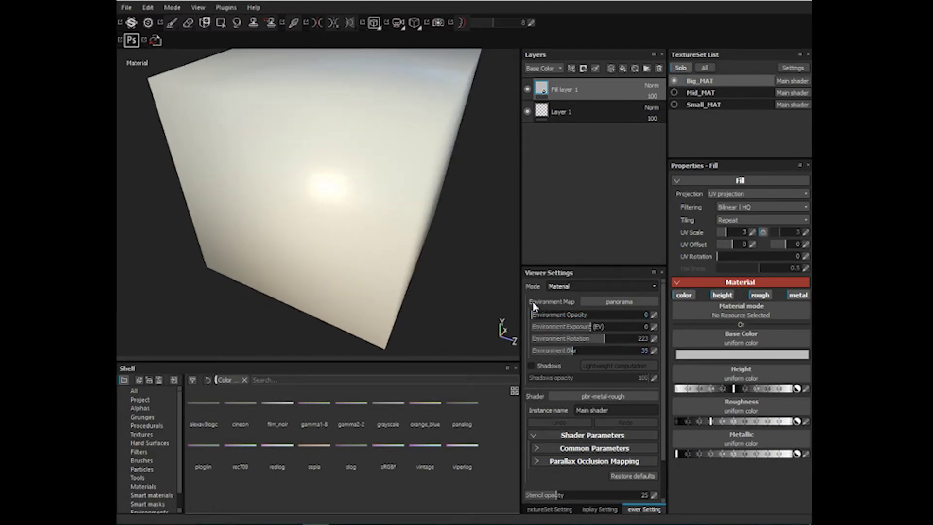
scroll(579, 379, "down", 2)
scroll(584, 381, "up", 2)
Set the environment opacity to 95 and the environment exposure to -0.14 EV, keeping the panorama map
left_click(617, 305)
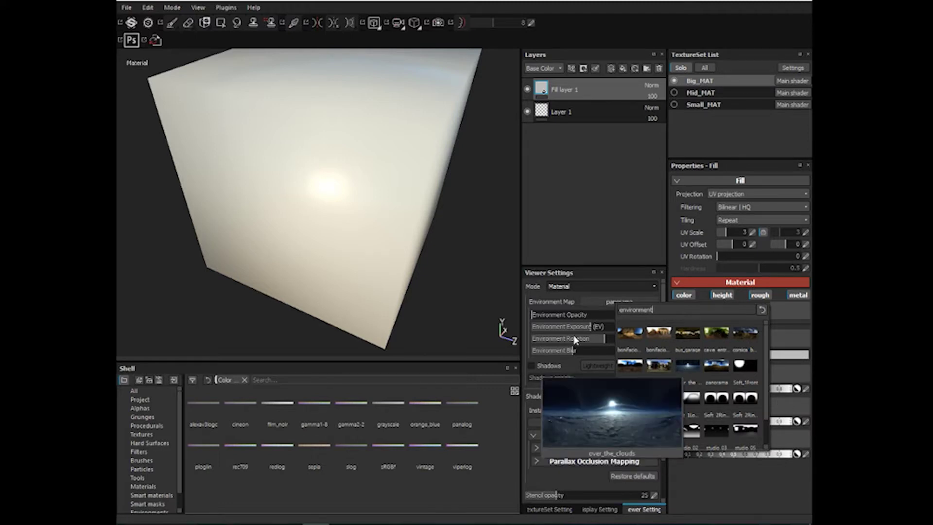
left_click_drag(535, 314, 606, 310)
right_click_drag(336, 264, 123, 186, "alt")
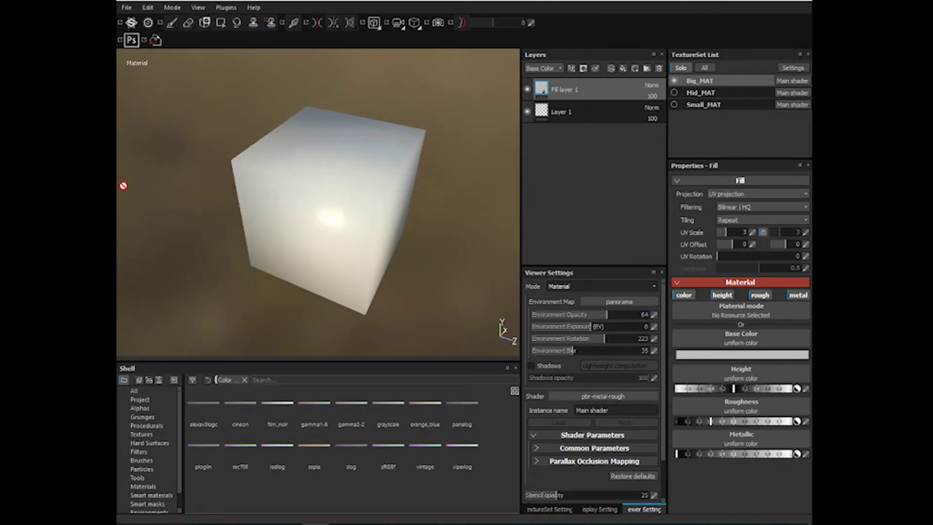
left_click_drag(608, 314, 637, 311)
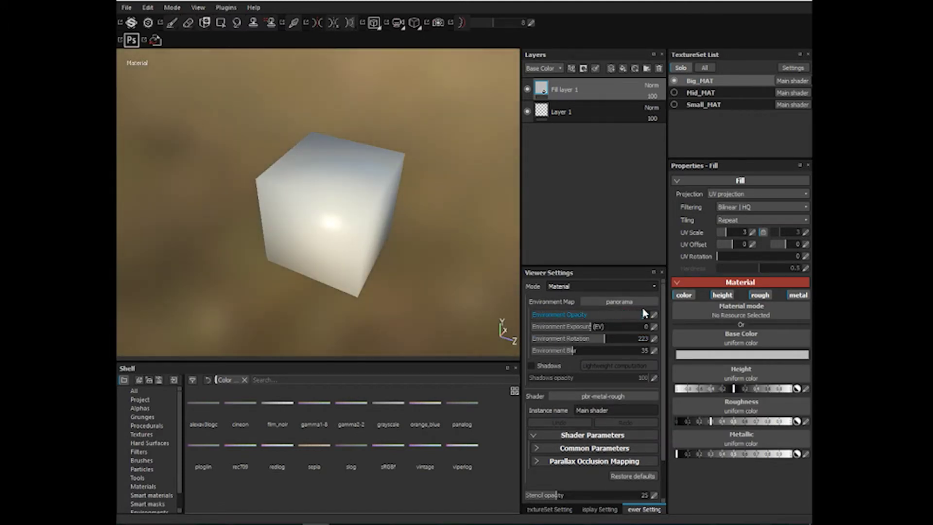
left_click(586, 328)
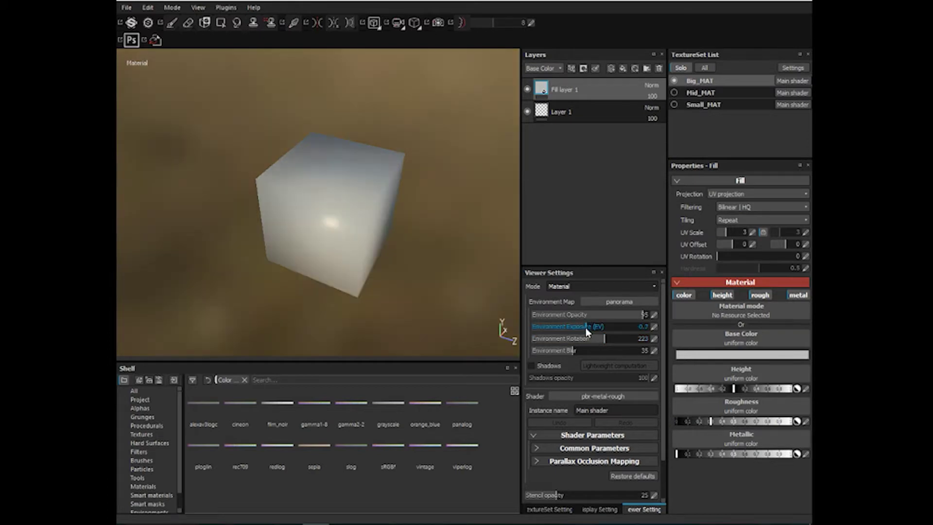
left_click(587, 328)
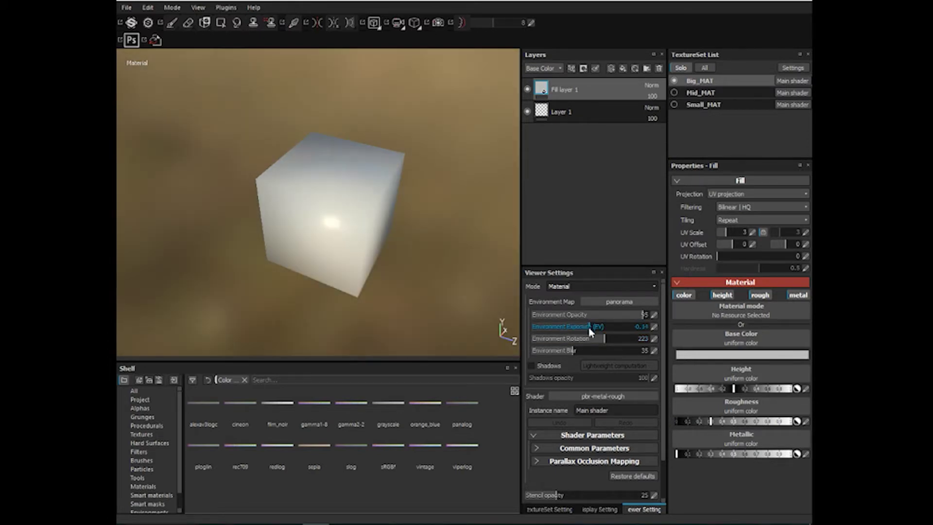
Set the environment blur to 0 and inspect the cube against the sharp panorama from several angles and distances
left_click_drag(565, 351, 530, 349)
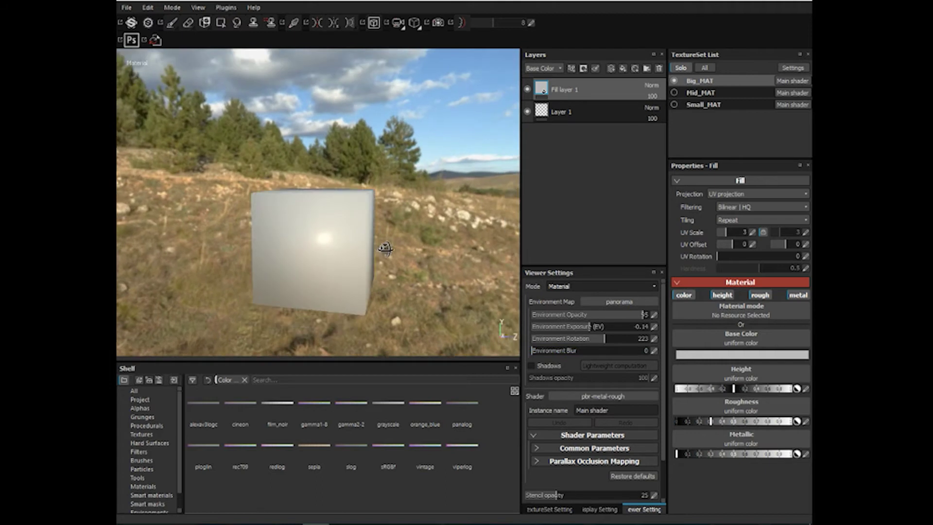
left_click_drag(204, 229, 338, 295, "alt")
right_click_drag(360, 293, 371, 264, "alt")
middle_click_drag(390, 259, 417, 250, "alt")
right_click_drag(417, 249, 226, 233, "alt")
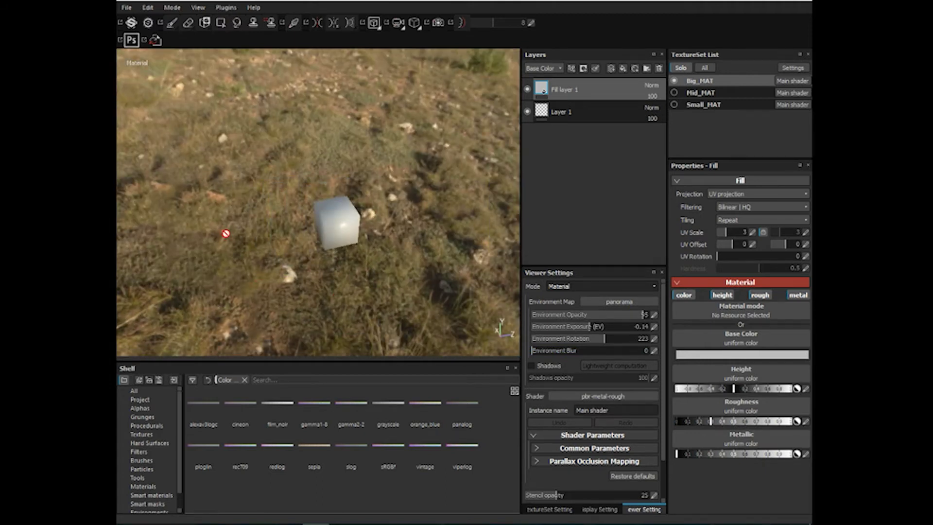
Look through the available environment maps, leaving panorama as the current one
left_click(611, 300)
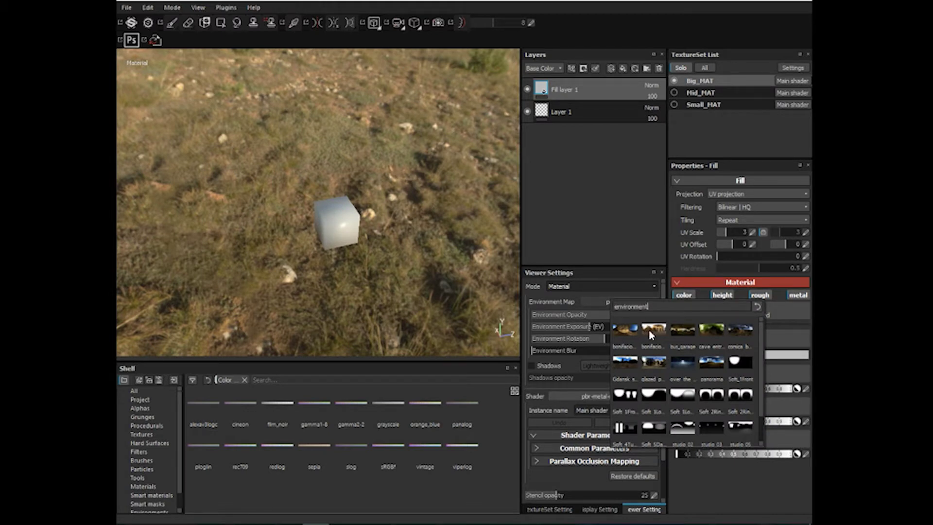
mouse_move(650, 331)
left_click_drag(351, 289, 377, 290, "alt")
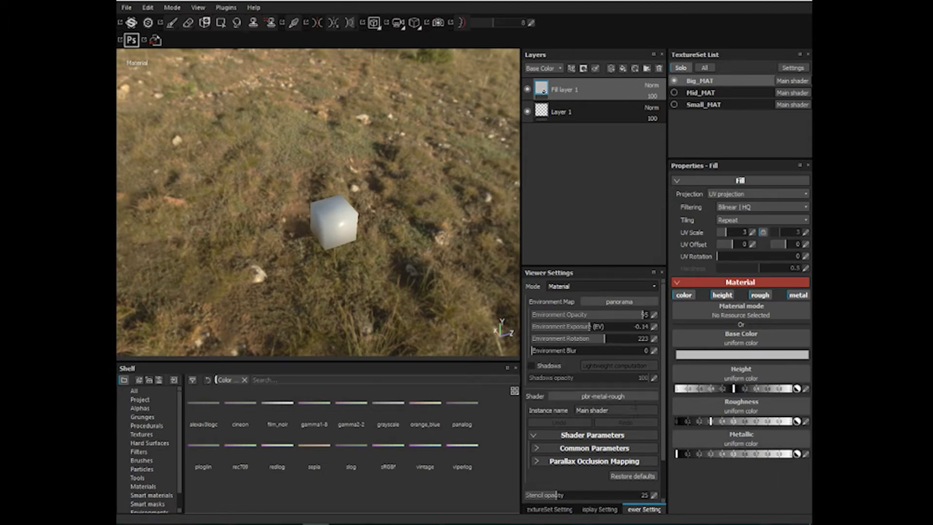
Review the texture set's channels and additional maps, and compare the properties of Layer 1 and Fill layer 1
left_click(545, 510)
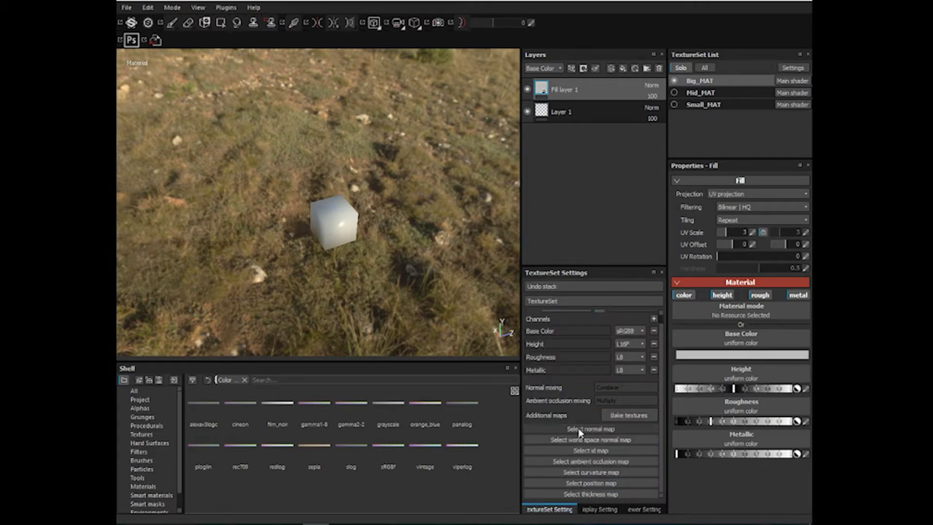
scroll(568, 354, "up", 1)
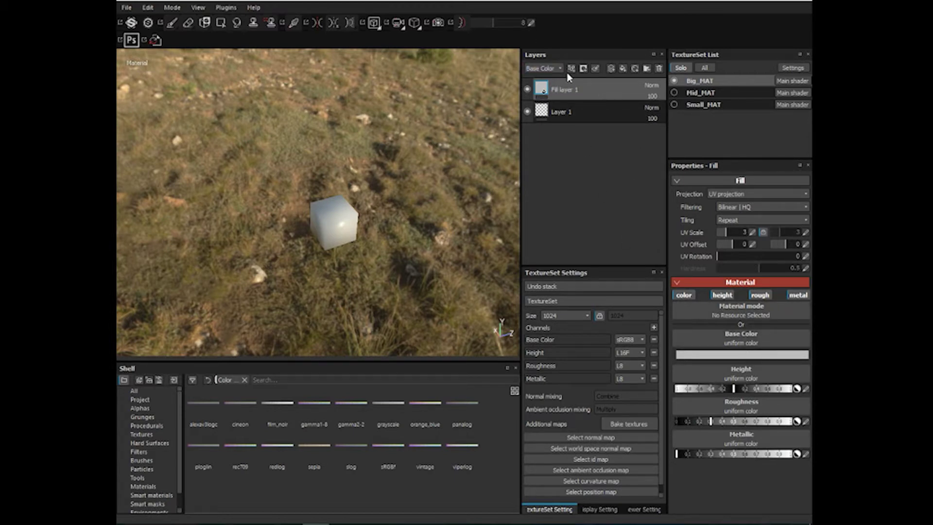
left_click(568, 111)
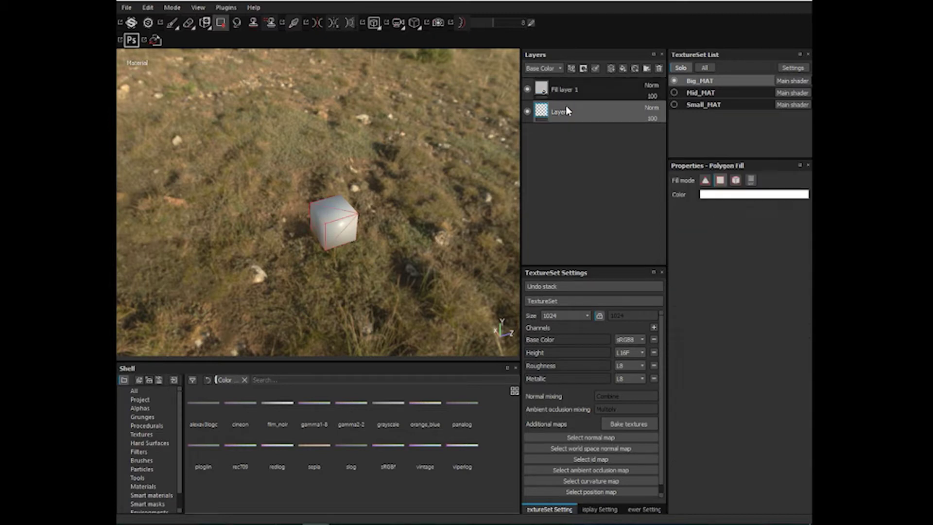
double_click(567, 112)
left_click(567, 92)
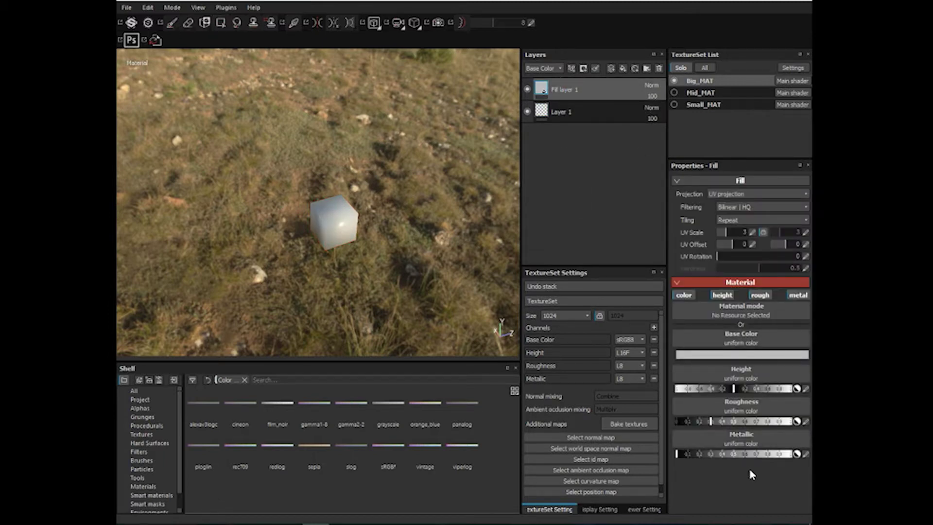
right_click_drag(316, 191, 535, 246, "alt")
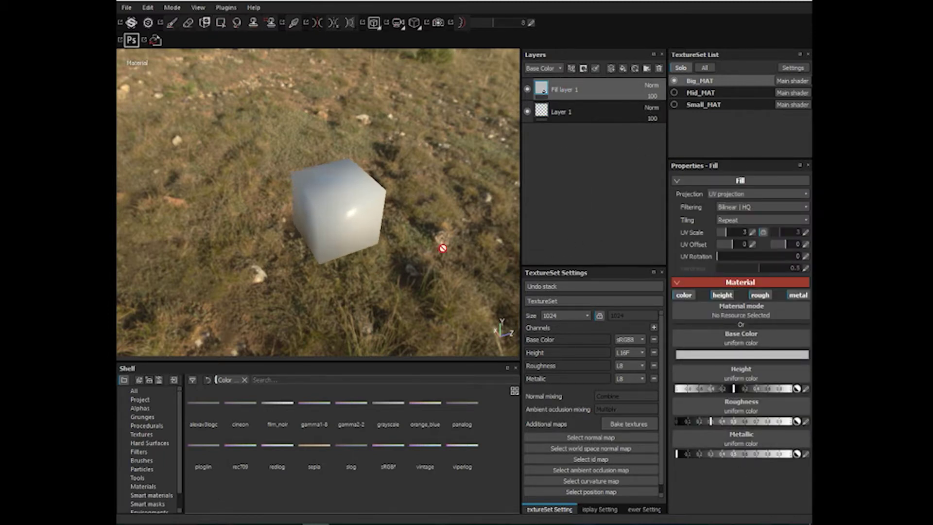
left_click_drag(287, 238, 313, 234, "alt")
right_click_drag(313, 235, 317, 24, "alt")
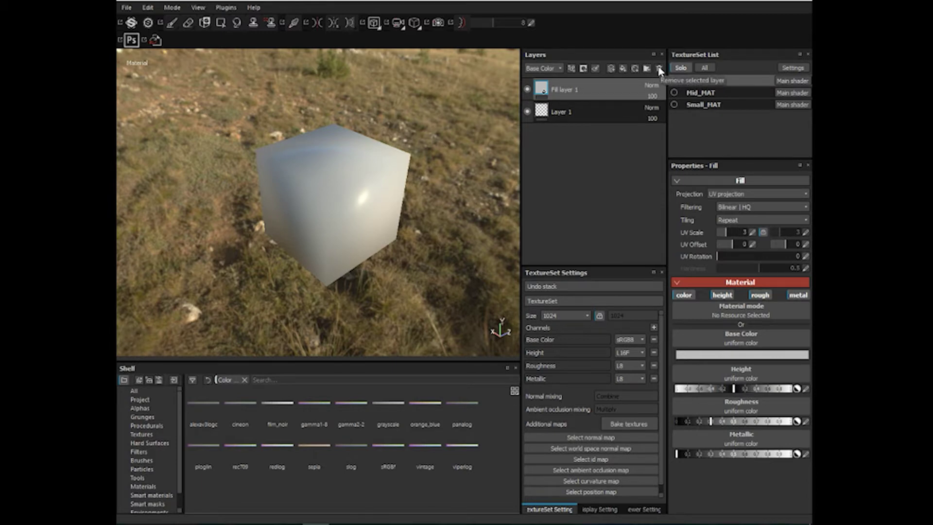
Add a new paint layer and a new fill layer above Fill layer 1 in the Big_MAT stack
left_click(611, 71)
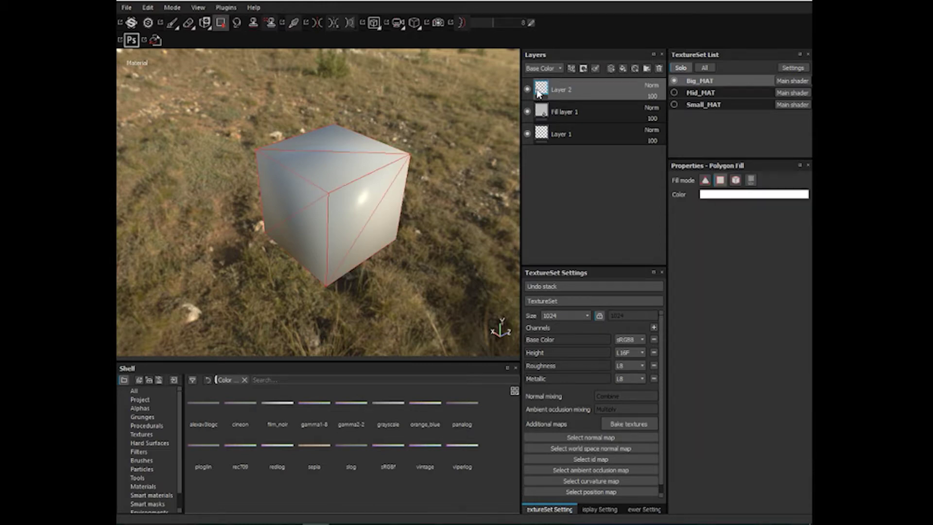
mouse_move(538, 93)
left_click(527, 90)
mouse_move(542, 93)
left_click(623, 70)
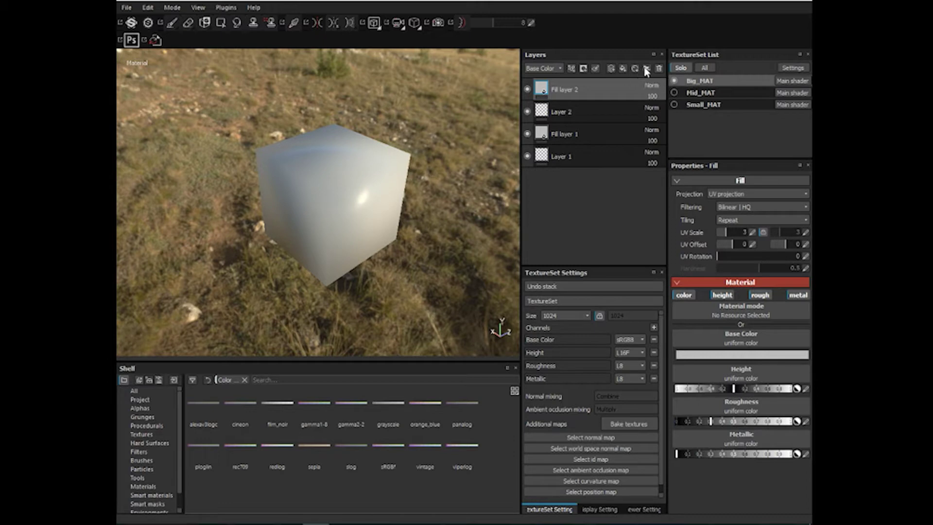
double_click(596, 91)
Look over the layer stack's channel choices and the blend modes and opacity available for Fill layer 2
left_click(538, 70)
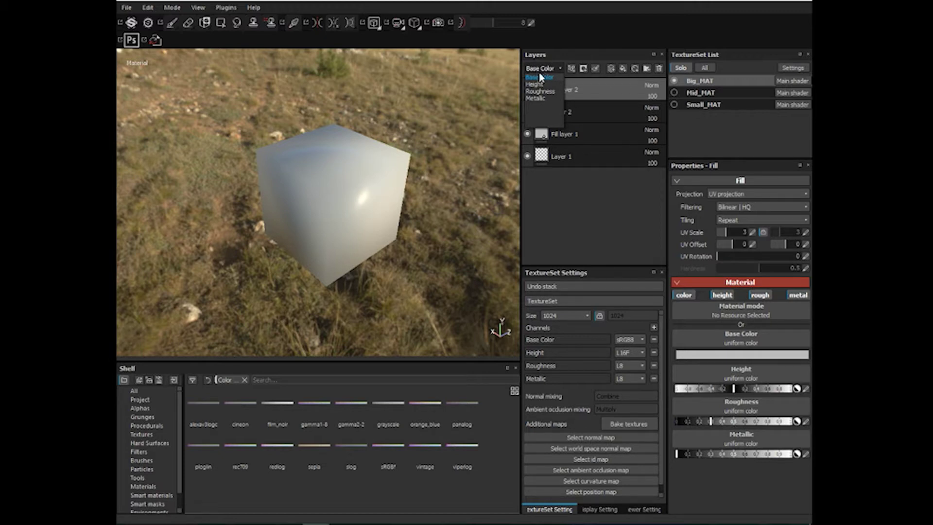
left_click(541, 76)
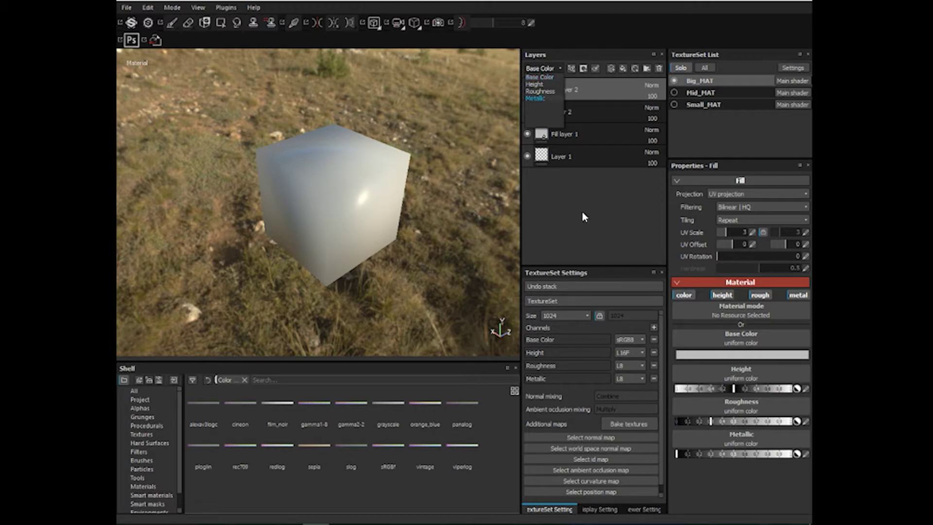
left_click(653, 84)
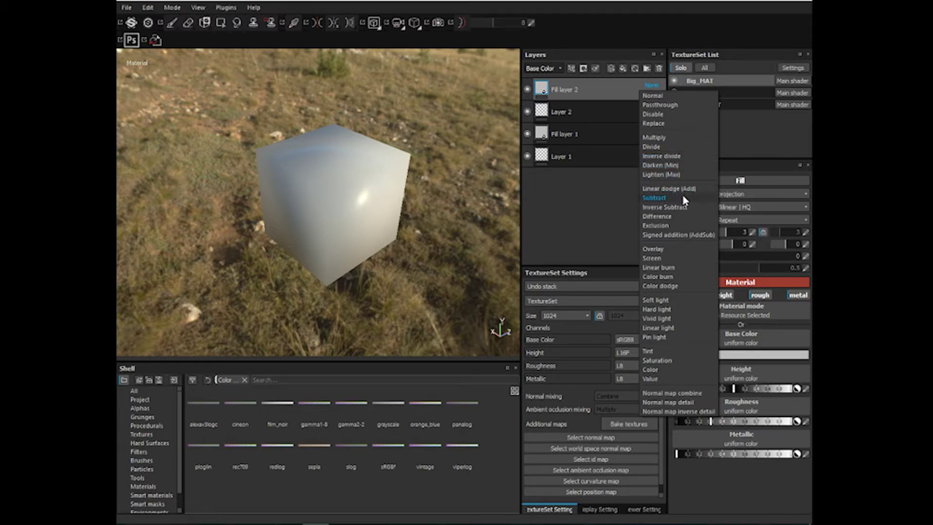
left_click(625, 91)
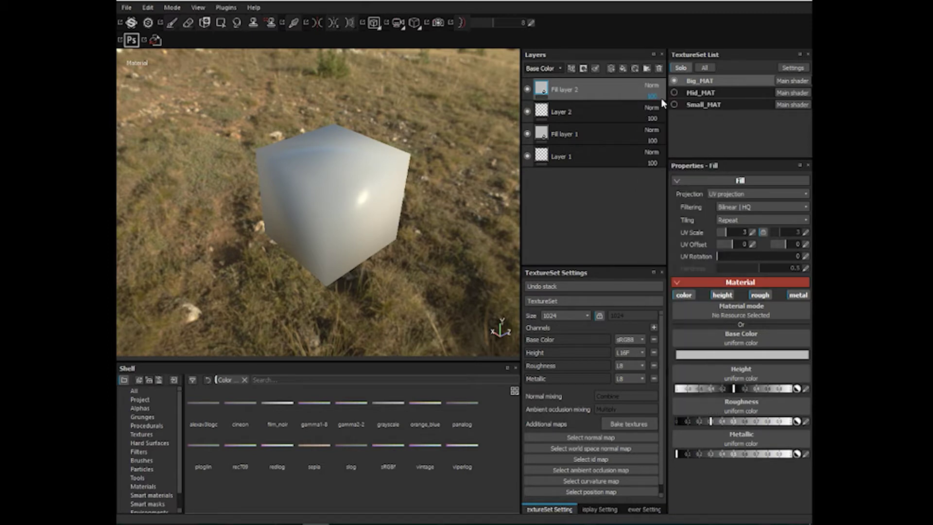
left_click(656, 98)
left_click(546, 69)
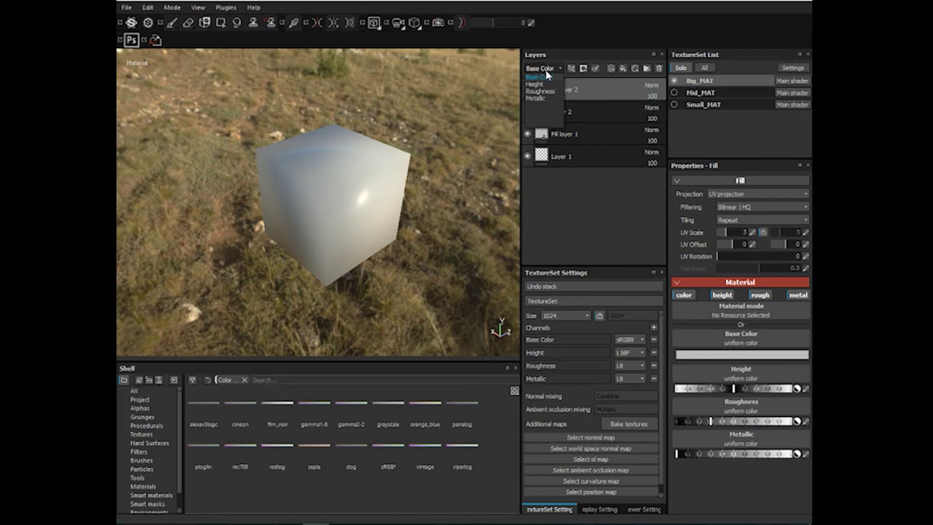
left_click(599, 193)
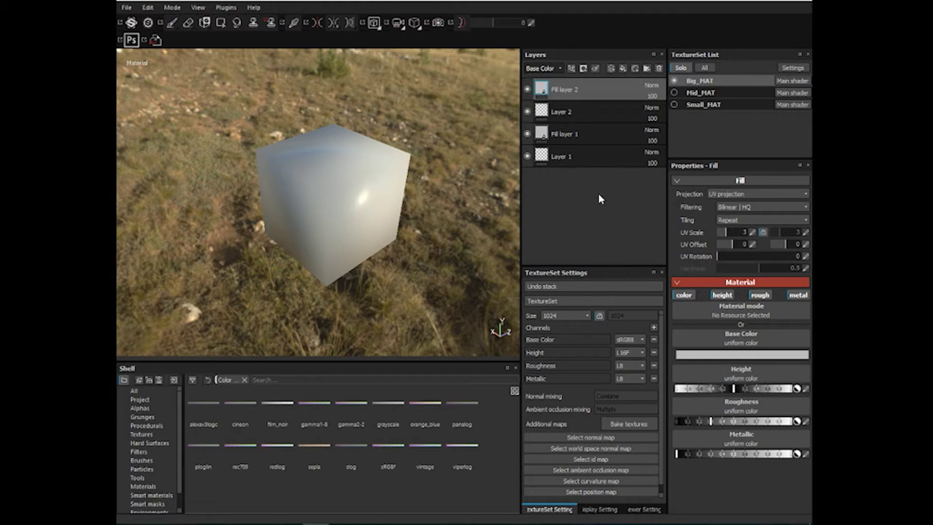
Activate the Mid_MAT texture set and inspect its brass cube from several angles
left_click(675, 93)
left_click(674, 93)
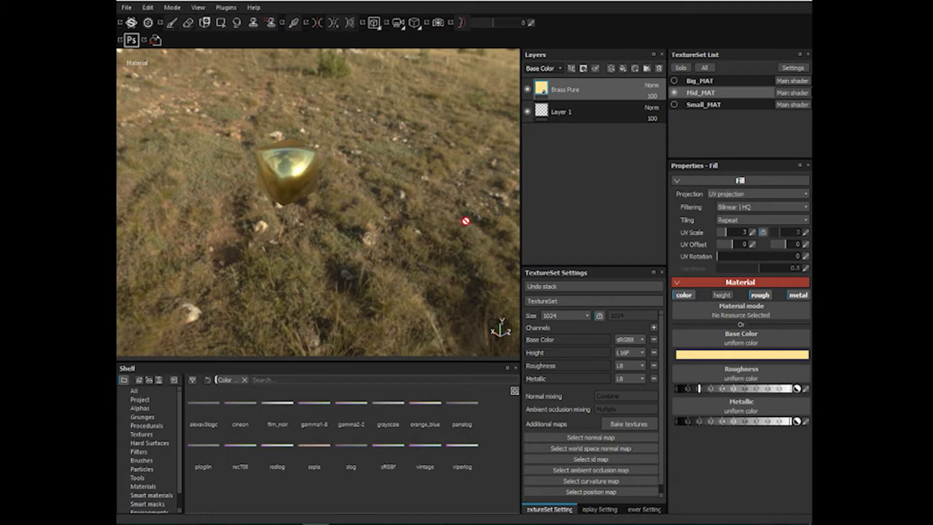
left_click_drag(302, 191, 464, 166, "alt")
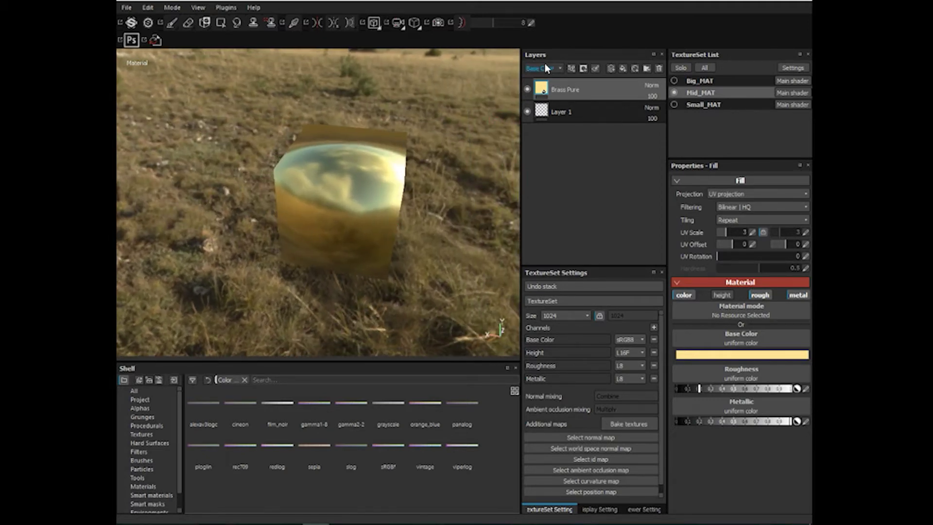
left_click_drag(482, 133, 403, 166, "alt")
Examine the Brass Pure layer's opacity control in the Base Color channel and in the Roughness channel, leaving both at 100
left_click(653, 96)
left_click_drag(669, 104, 679, 128)
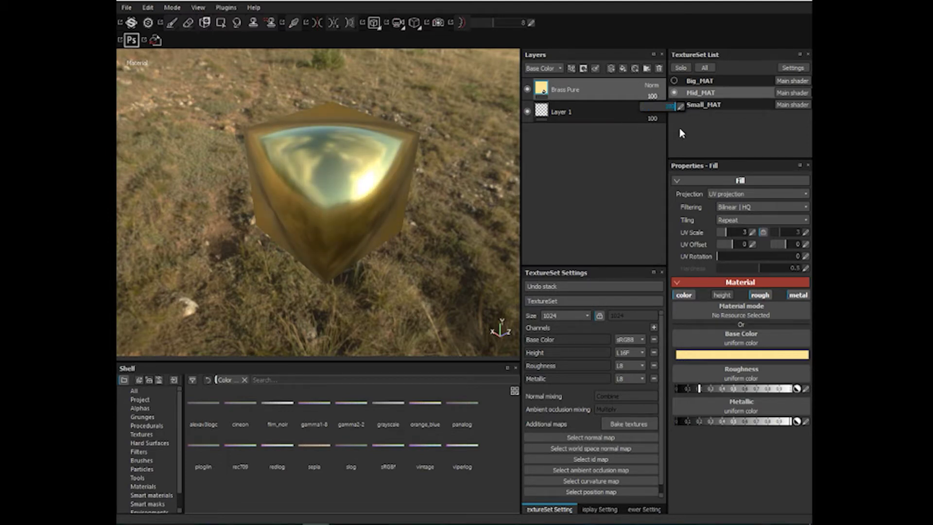
left_click(539, 68)
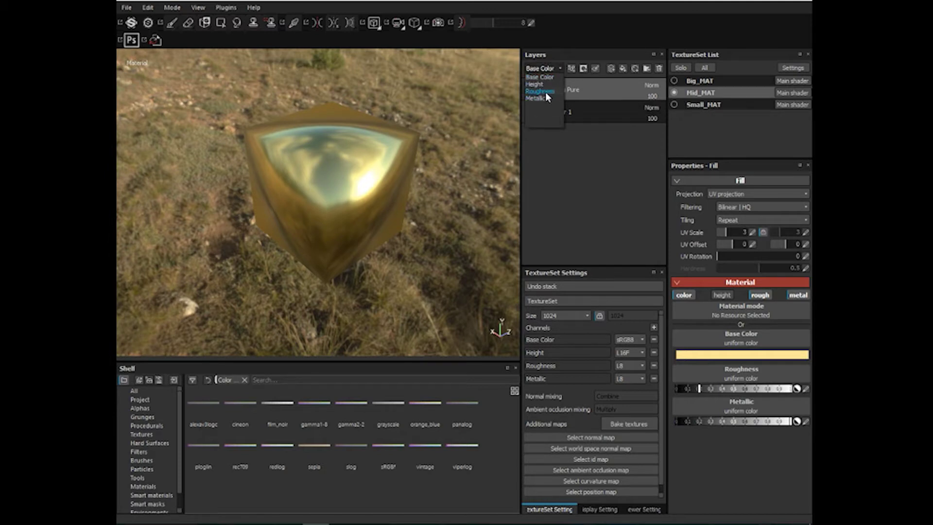
left_click(540, 91)
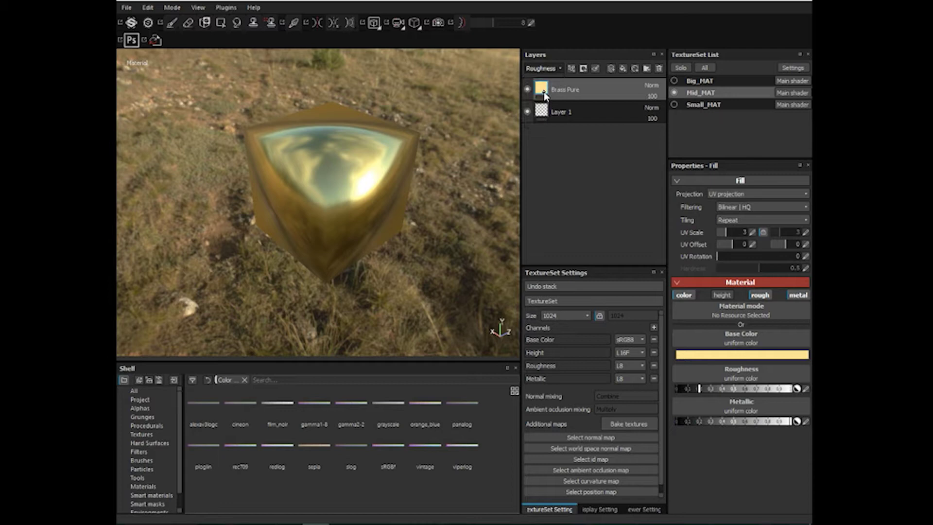
mouse_move(656, 100)
mouse_move(669, 105)
left_mouse_down()
mouse_move(650, 109)
mouse_move(677, 105)
left_mouse_up()
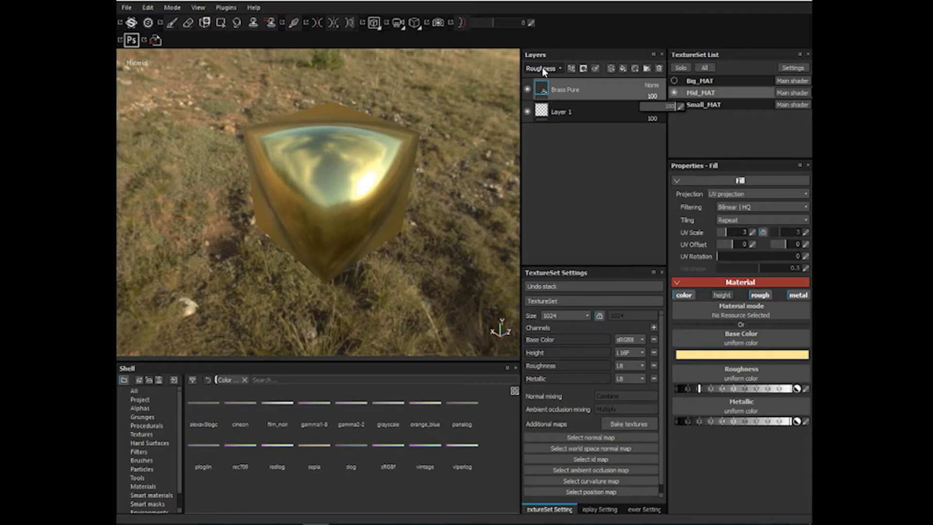
mouse_move(675, 106)
left_mouse_down()
mouse_move(640, 108)
mouse_move(660, 115)
mouse_move(623, 120)
mouse_move(682, 121)
left_mouse_up()
Set Brass Pure's blend mode to Multiply in the Base Color channel, then return the layer stack to the Roughness channel
left_click(653, 86)
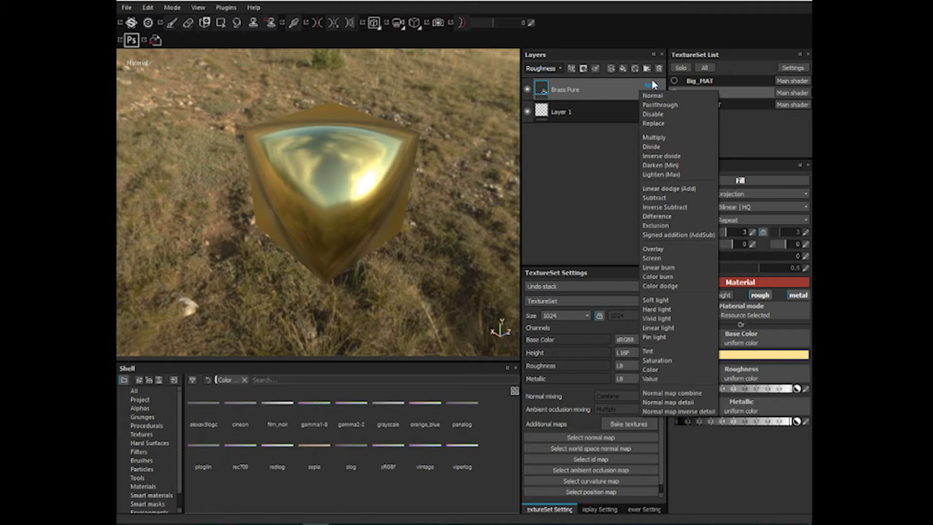
left_click(543, 69)
left_click(543, 79)
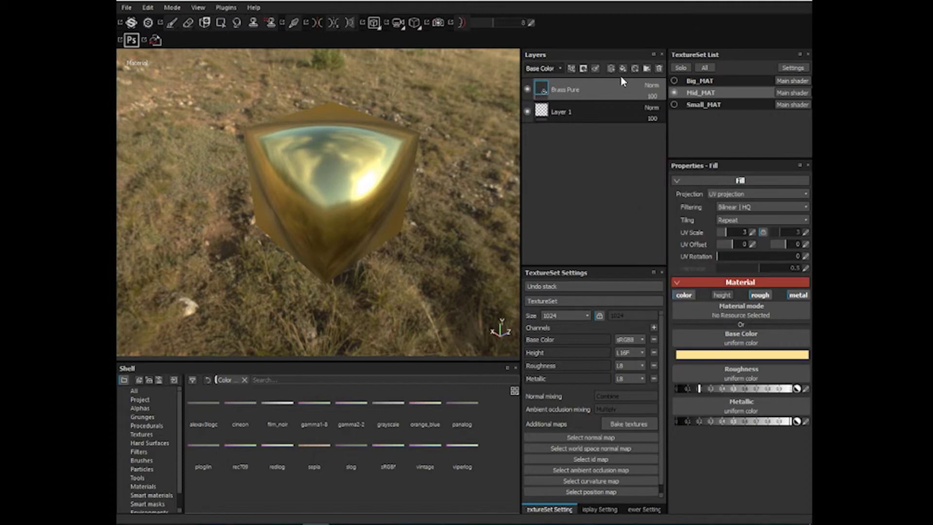
left_click(652, 86)
left_click(661, 137)
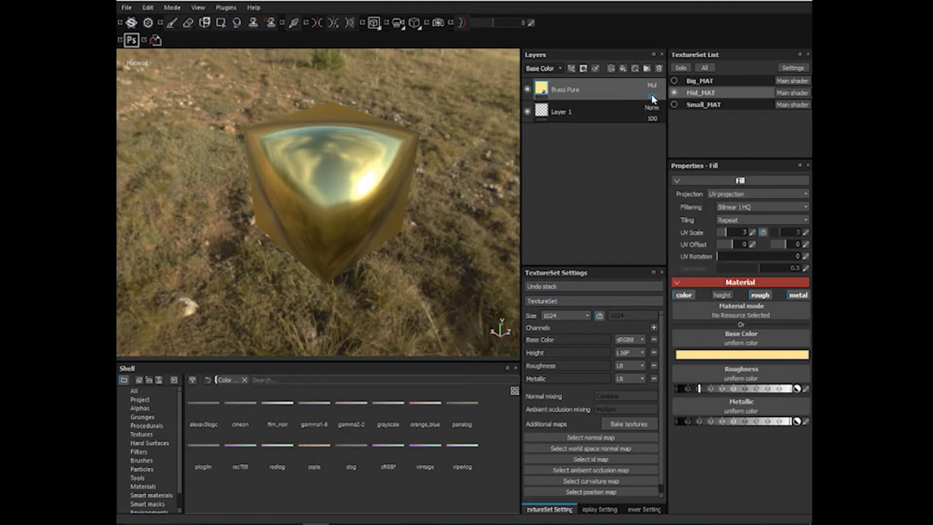
left_click(547, 69)
left_click(543, 91)
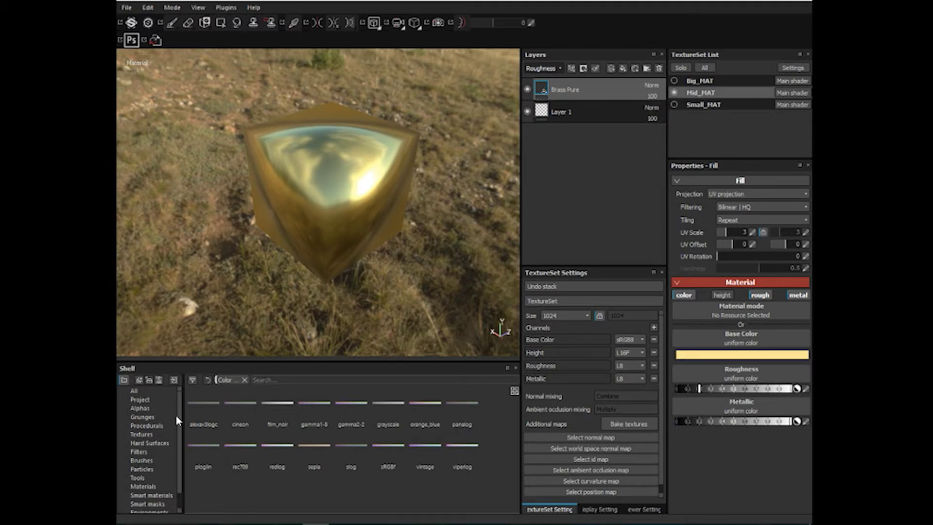
Add the Concrete Simple material as a layer above Brass Pure and compare the cube with it hidden and shown
left_click(151, 486)
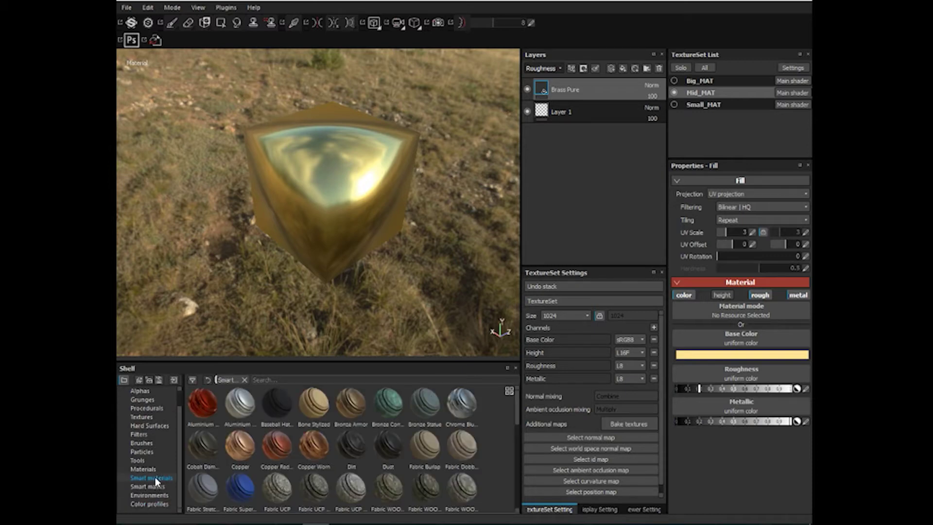
scroll(384, 443, "up", 2)
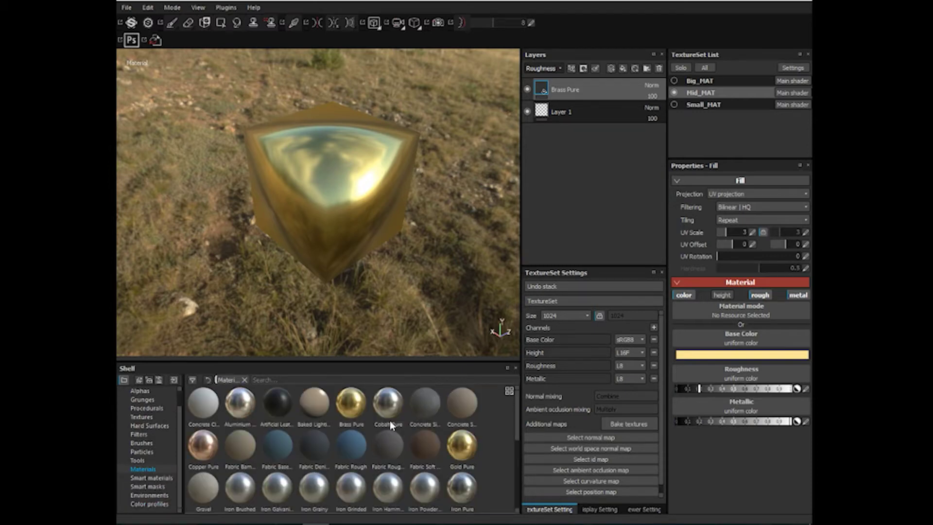
left_click_drag(420, 401, 583, 85)
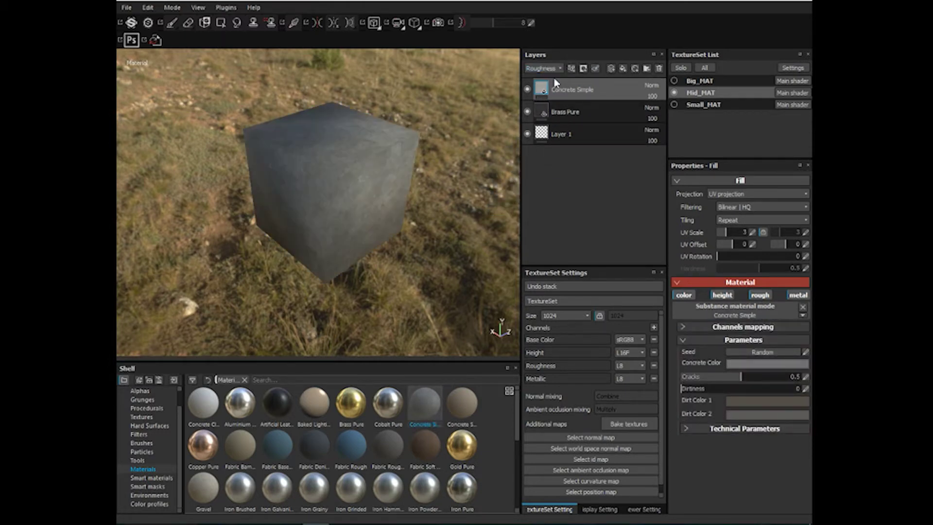
left_click(528, 88)
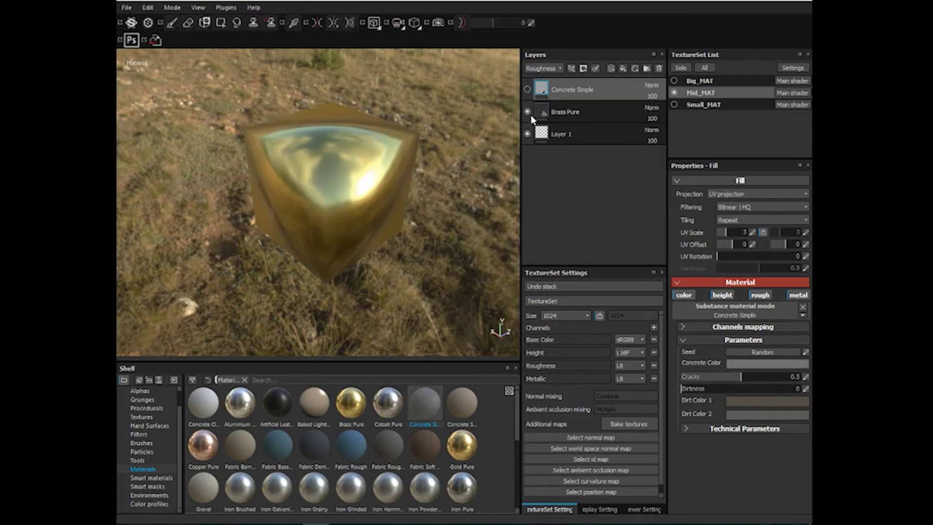
left_click(527, 89)
Add a black mask to the Concrete Simple layer and drive it with the MG Dripping Rust generator
right_click(566, 89)
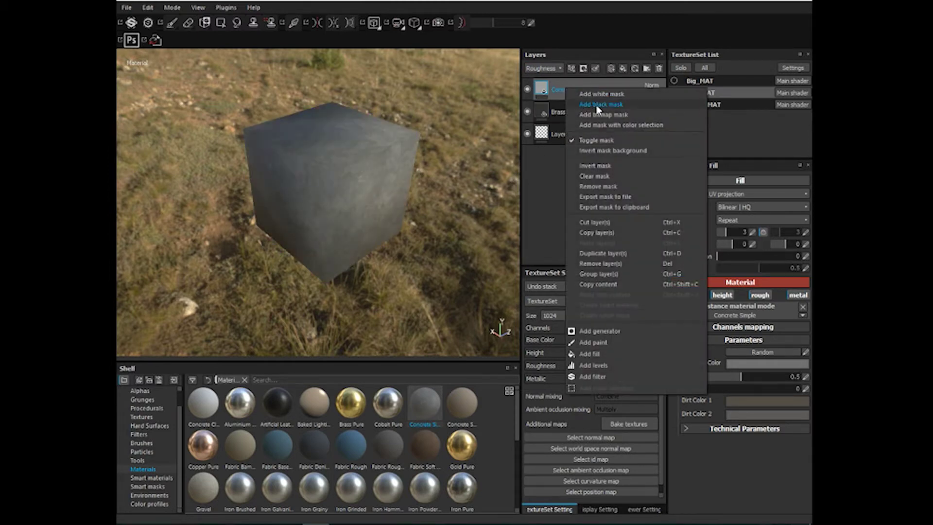
left_click(610, 105)
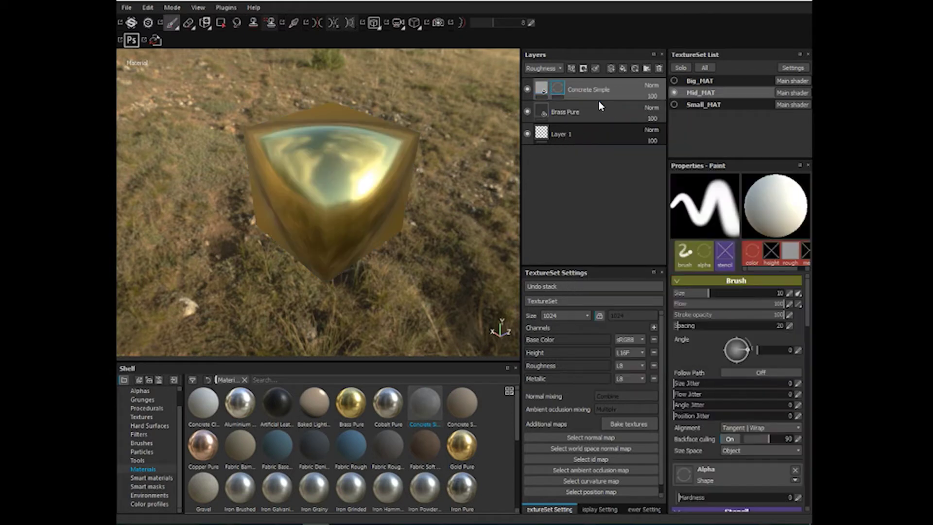
right_click(559, 91)
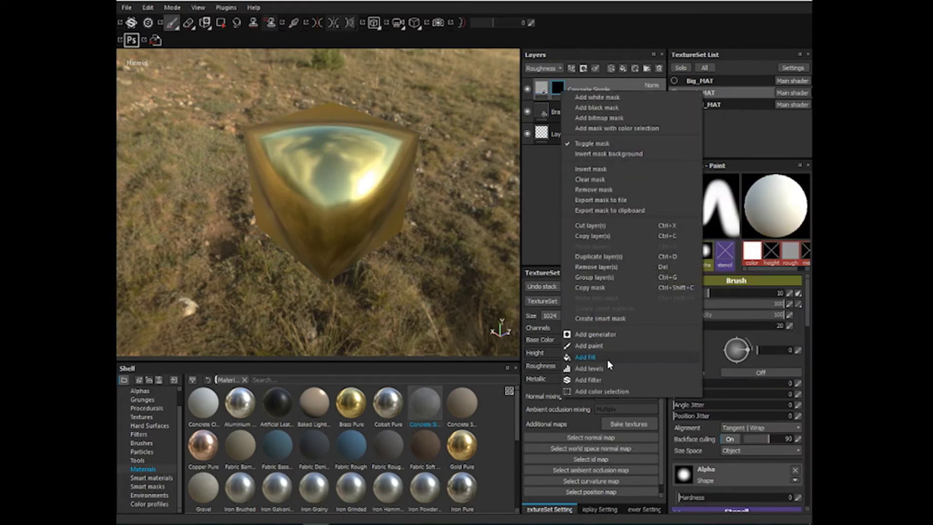
left_click(608, 336)
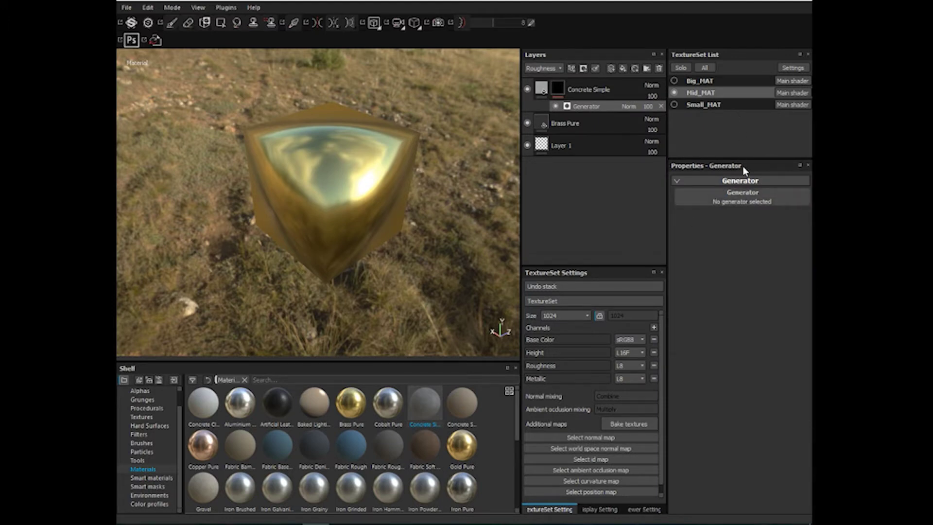
left_click(743, 197)
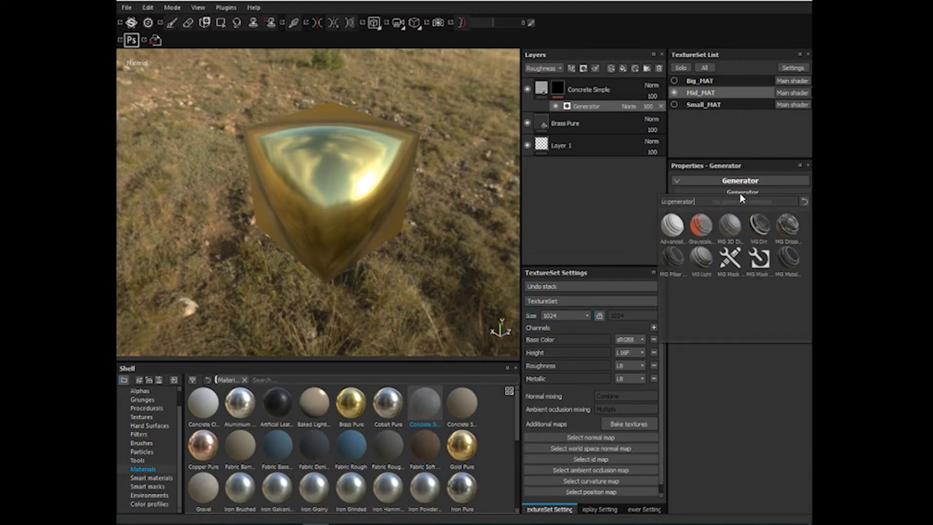
left_click(789, 229)
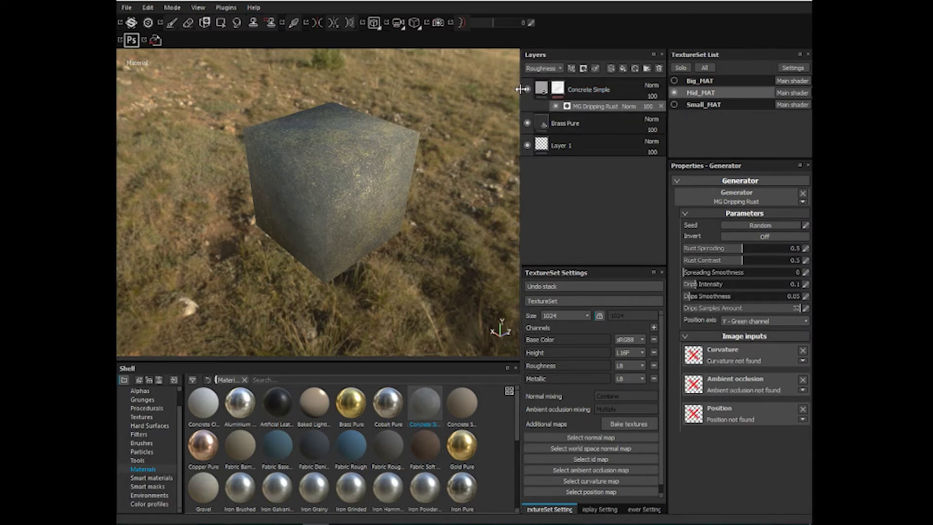
Turn off the color and height channels of the Concrete Simple fill, keeping only rough and metal
left_click(541, 90)
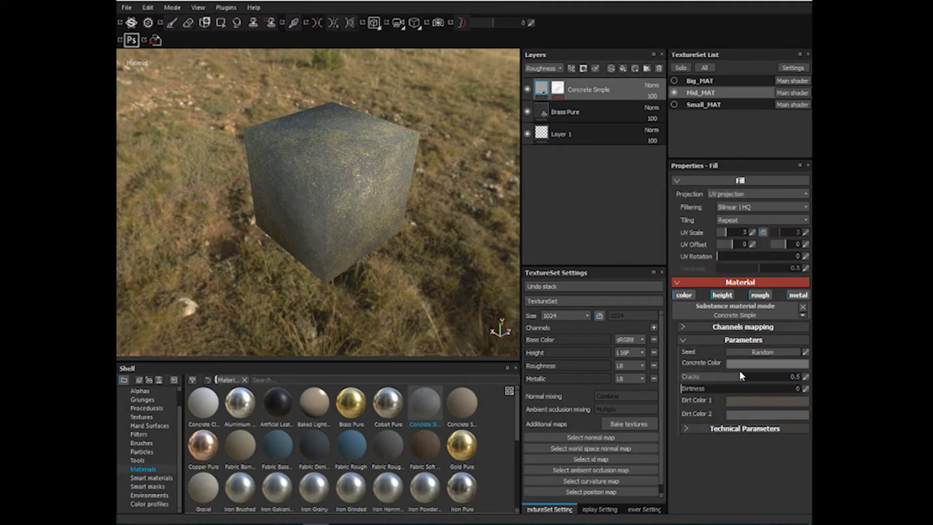
left_click(679, 294)
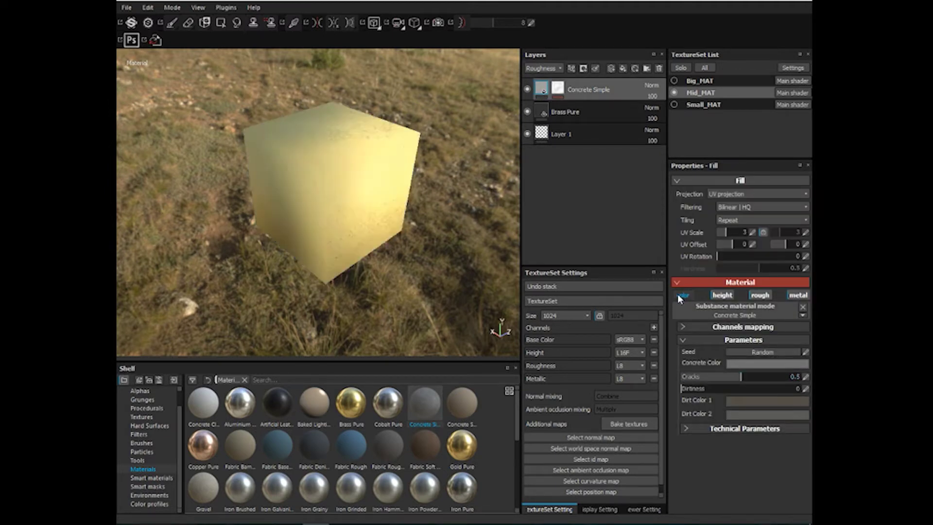
left_click(722, 295)
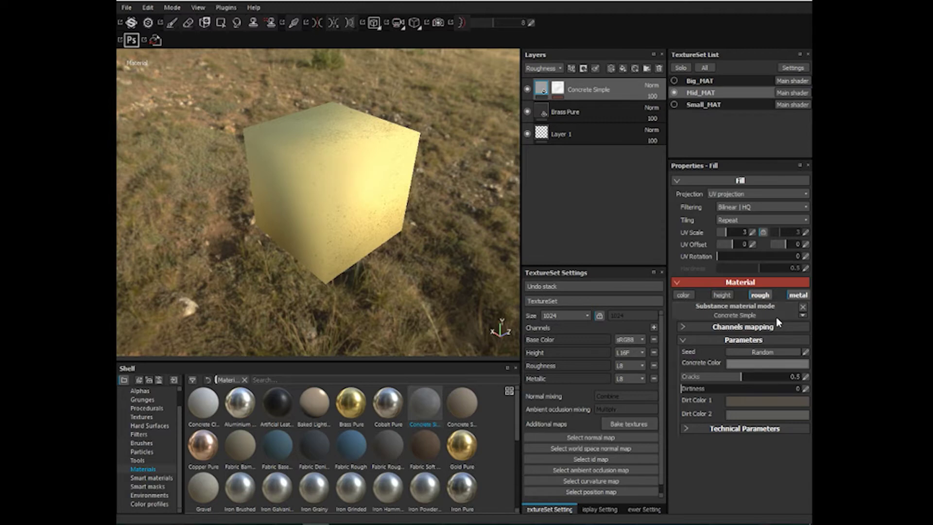
Inspect the cube up close and compare its surface with the Concrete Simple layer hidden and shown
scroll(311, 227, "down", 2)
scroll(340, 222, "up", 6)
left_click_drag(390, 205, 346, 168, "alt")
middle_click_drag(346, 168, 345, 189, "alt")
key("f")
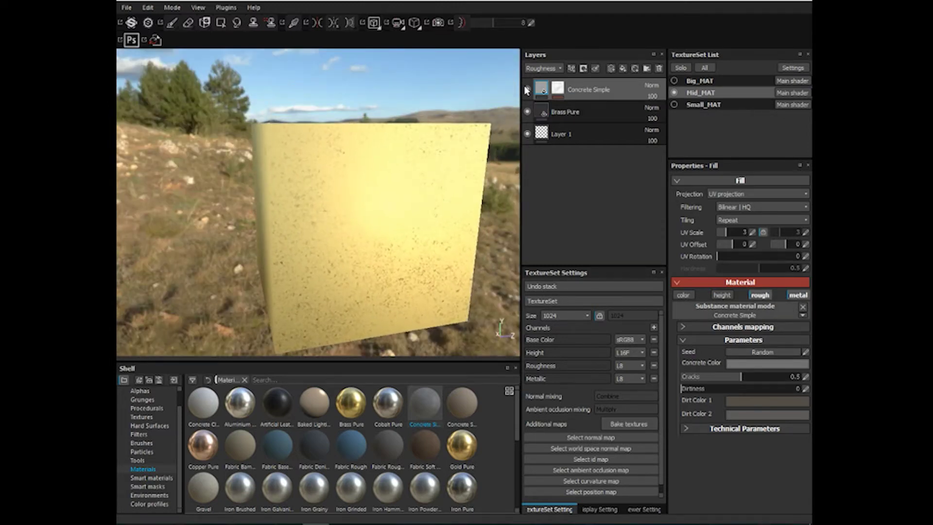
left_click(528, 89)
left_click_drag(401, 210, 382, 178, "alt")
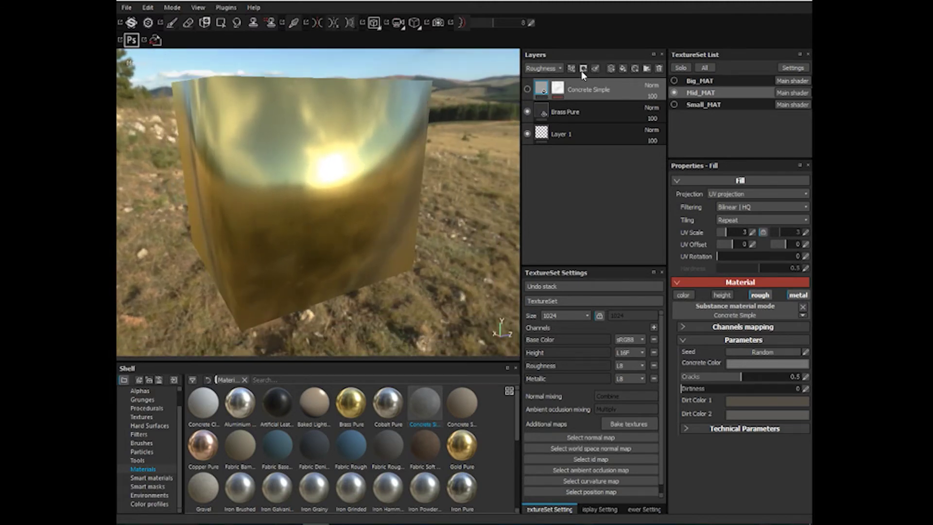
left_click(528, 89)
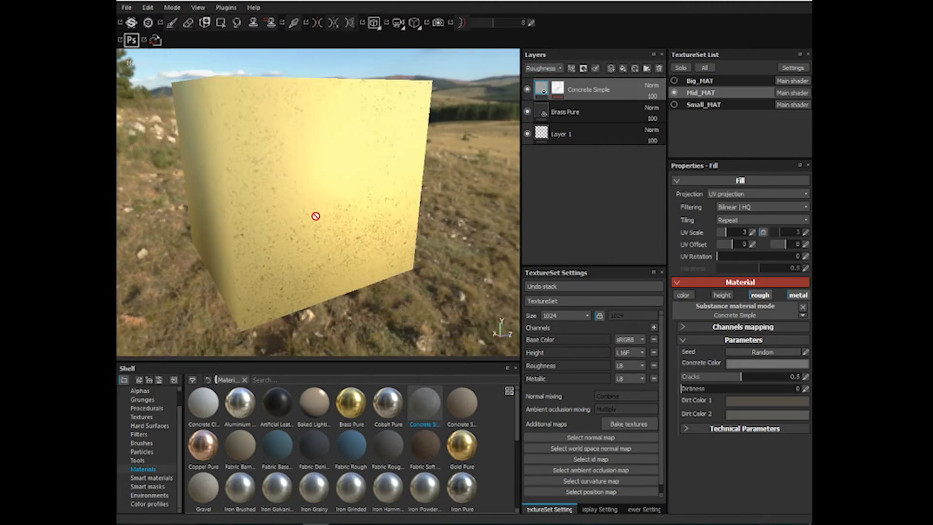
left_click_drag(266, 232, 282, 229, "alt")
right_click_drag(281, 229, 368, 210, "alt")
middle_click_drag(368, 210, 367, 260, "alt")
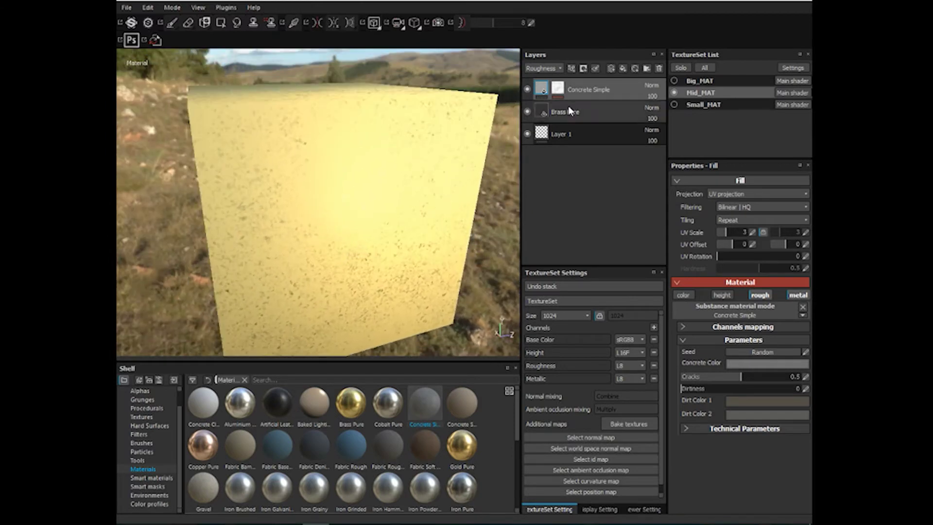
View the Concrete Simple mask by itself, then return to the material view and check it under rotated environment lighting
left_click(559, 88, "alt")
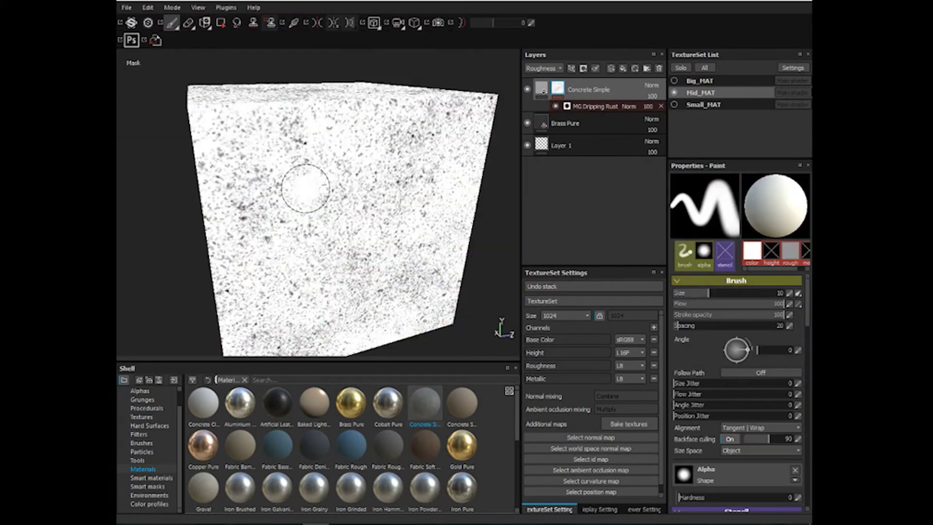
left_click(539, 91)
mouse_move(410, 194)
right_mouse_down("shift")
mouse_move(371, 203)
mouse_move(422, 202)
right_mouse_up("shift")
Set Concrete Simple's blend mode to Linear dodge (Add) in the Roughness channel and check the result on the cube
left_click(649, 85)
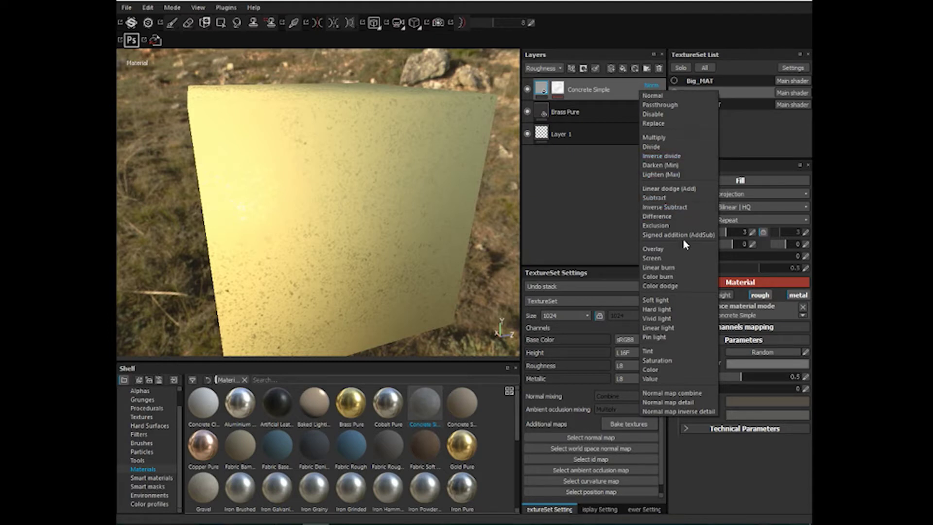
left_click(690, 189)
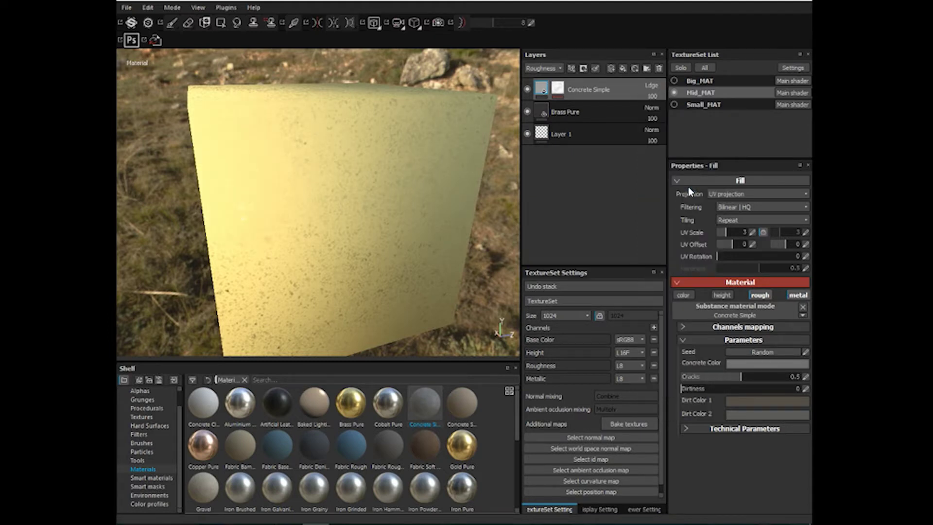
mouse_move(416, 212)
right_mouse_down("shift")
mouse_move(389, 204)
mouse_move(406, 214)
mouse_move(394, 217)
mouse_move(410, 206)
right_mouse_up("shift")
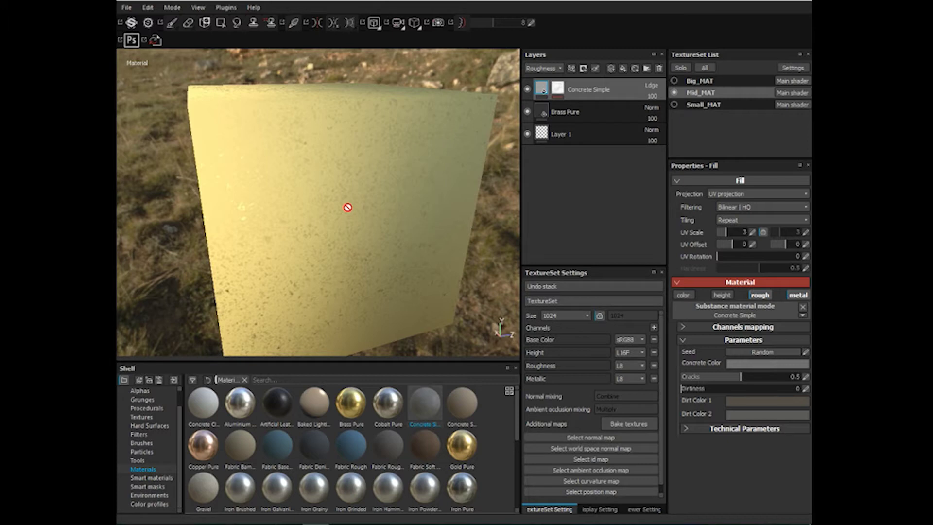
left_click(649, 87)
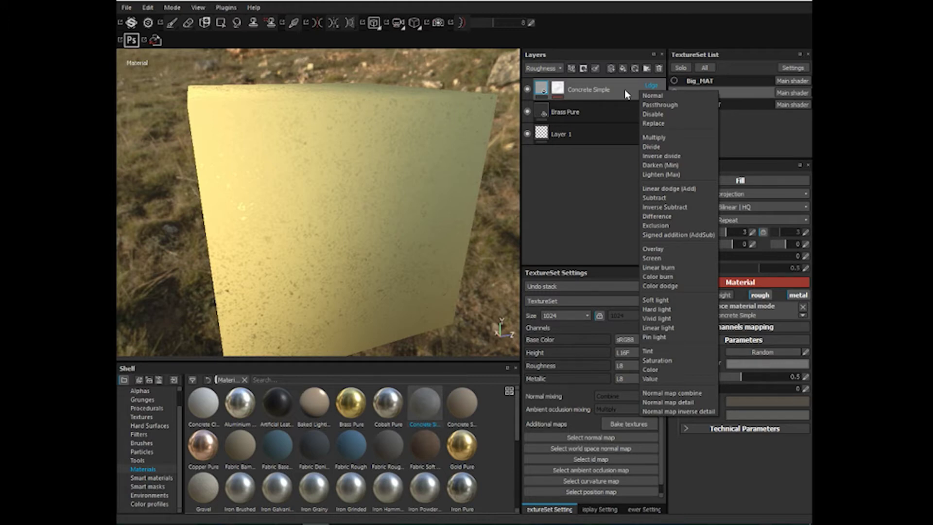
left_click(598, 174)
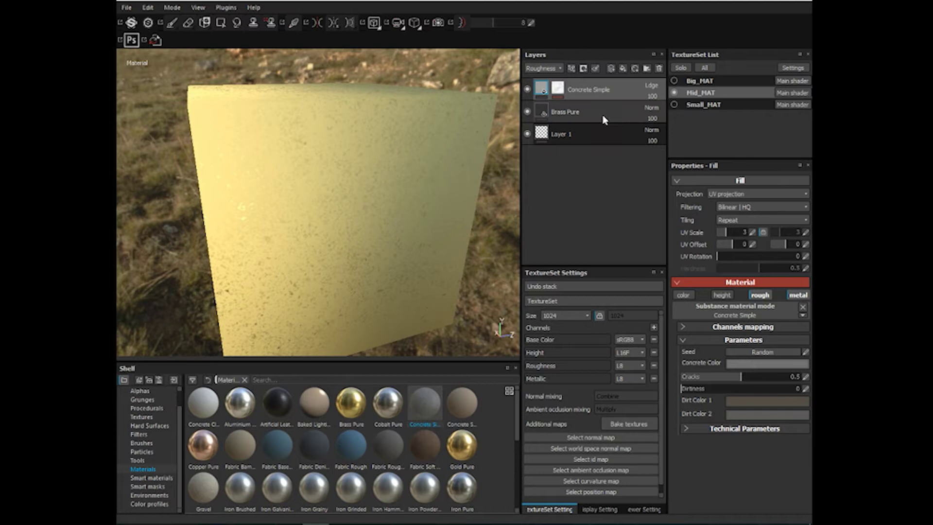
left_click_drag(461, 183, 578, 105, "alt")
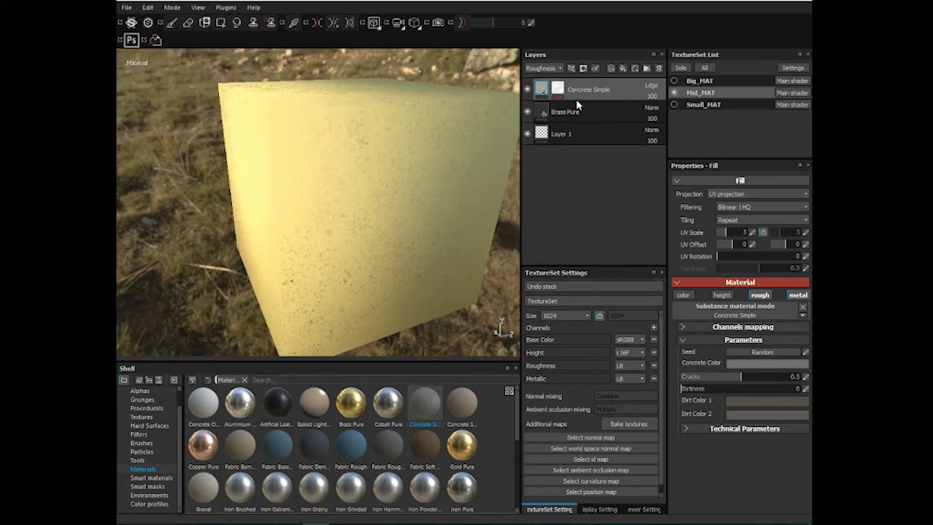
Switch the layer stack through the Metallic and Base Color channels to compare each layer's blend mode
left_click(539, 68)
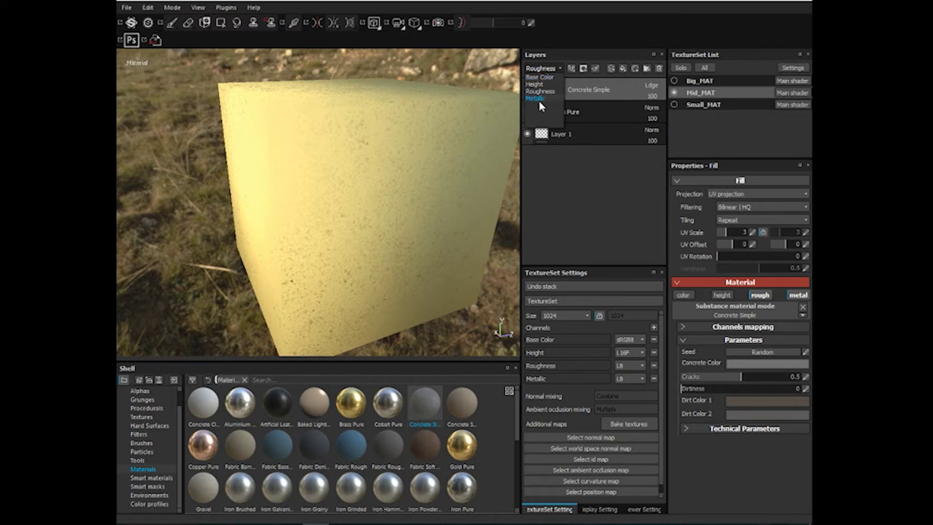
left_click(540, 102)
left_click(537, 70)
left_click(536, 68)
left_click(536, 66)
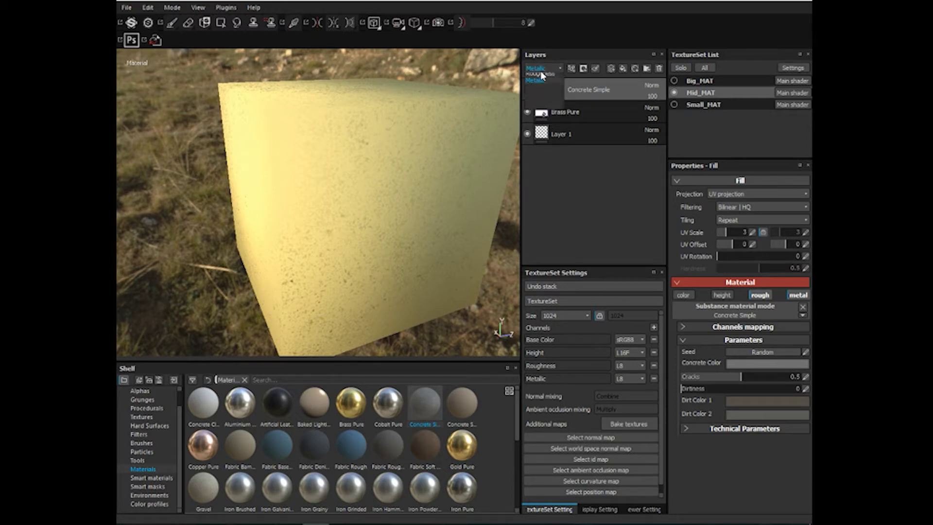
left_click(542, 76)
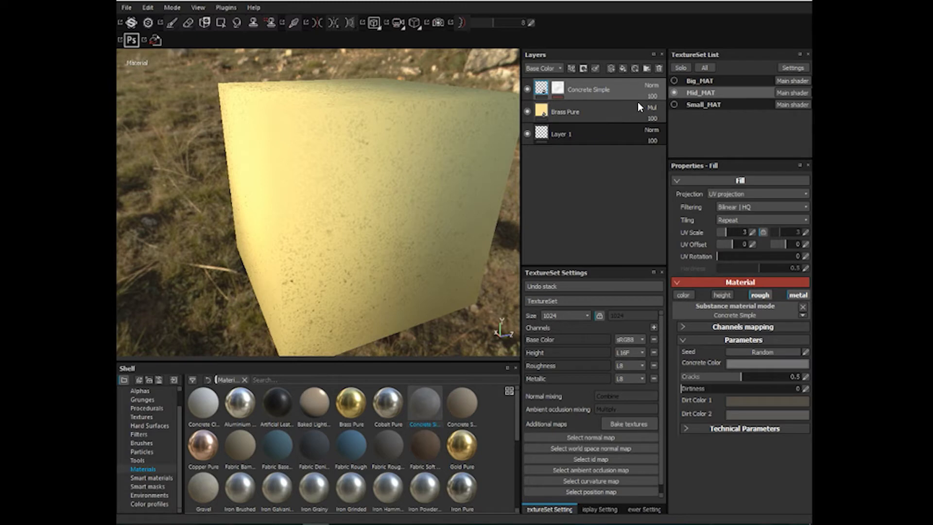
Set the layer stack to the Base Color channel, select Big_MAT and show all three texture sets
left_click(533, 68)
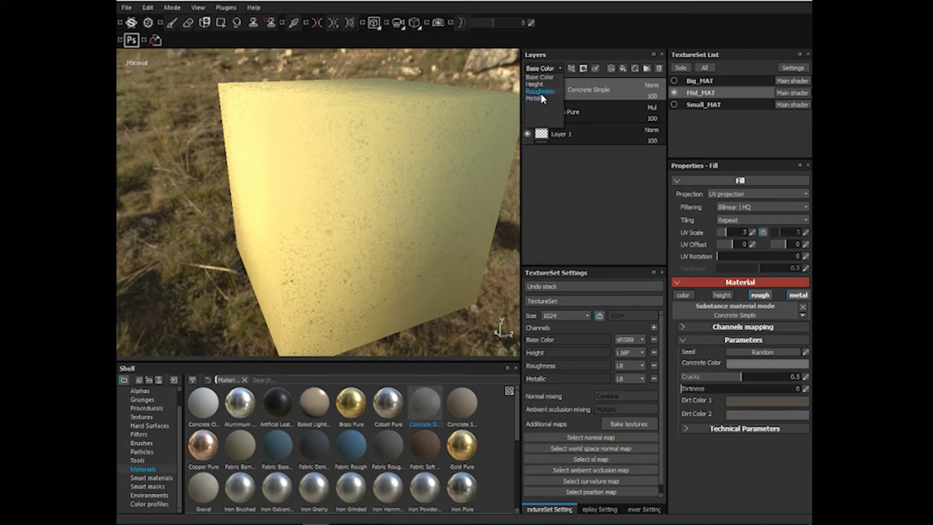
left_click(544, 75)
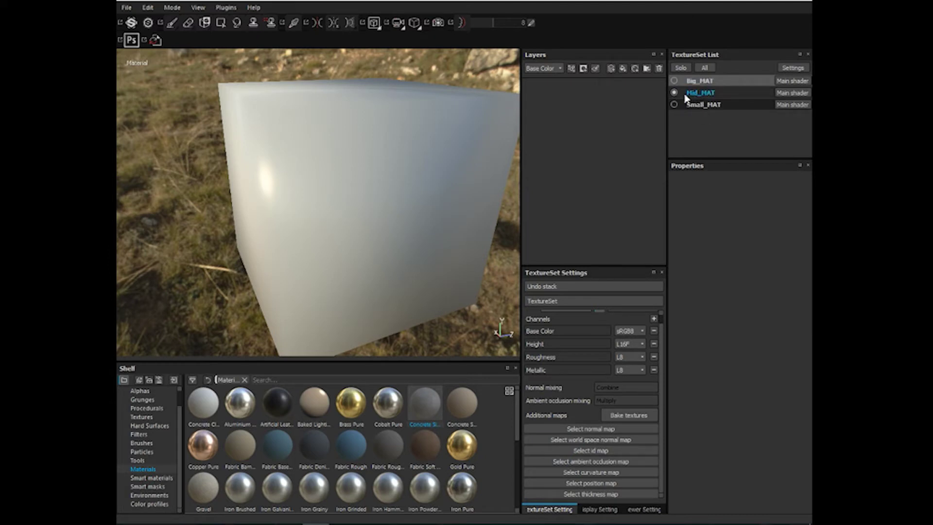
left_click(700, 70)
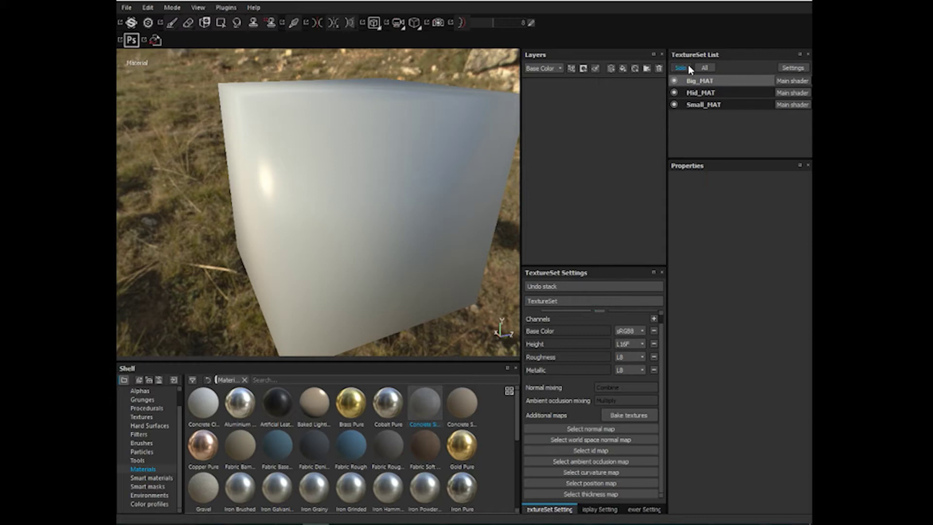
Examine the three cubes together without their materials, looking at their untextured shape from several angles
right_click_drag(434, 172, 357, 169, "alt")
left_click_drag(357, 170, 436, 172, "alt")
right_click_drag(436, 172, 123, 217, "alt")
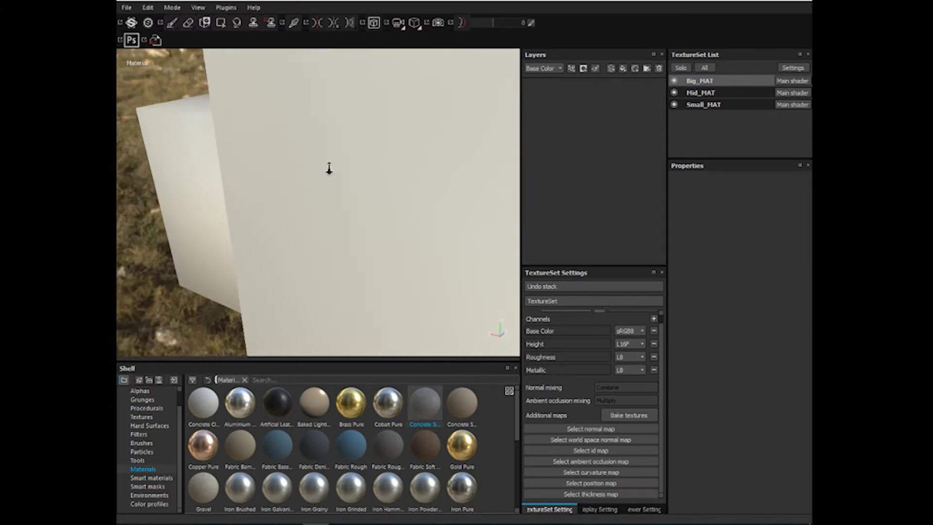
key("f")
scroll(181, 248, "up", 3)
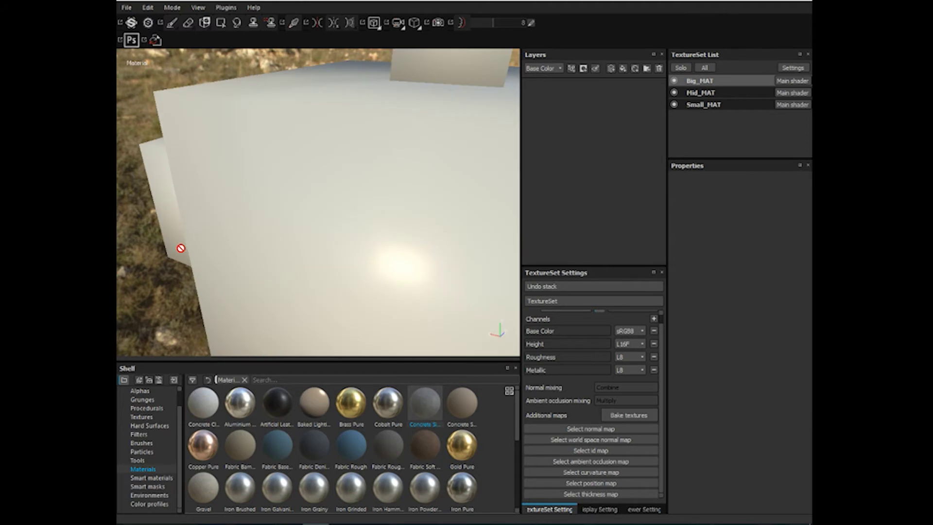
scroll(181, 248, "down", 5)
scroll(181, 248, "up", 2)
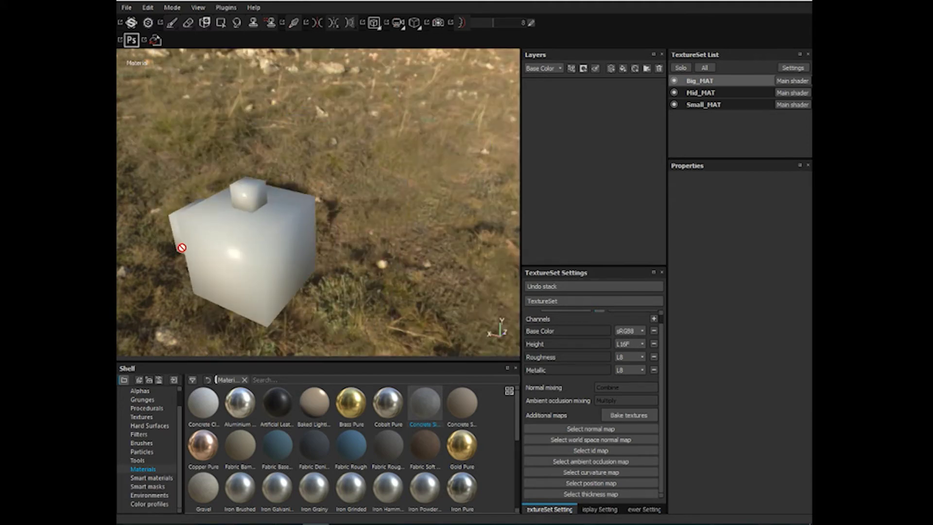
scroll(181, 248, "up", 3)
left_click_drag(348, 204, 466, 163, "alt")
right_click_drag(335, 190, 336, 193, "alt")
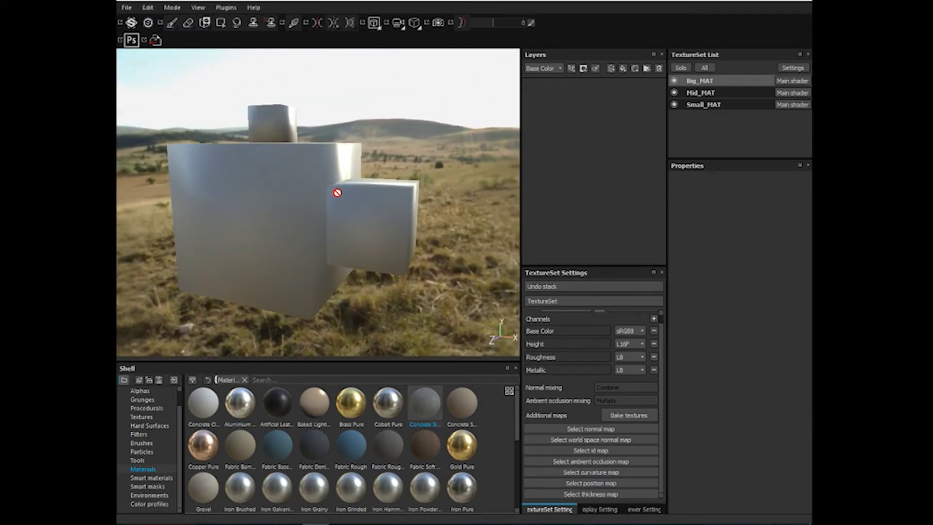
Switch to Autodesk Maya, close the UV Editor and return to the perspective view of the cubes
mouse_move(335, 522)
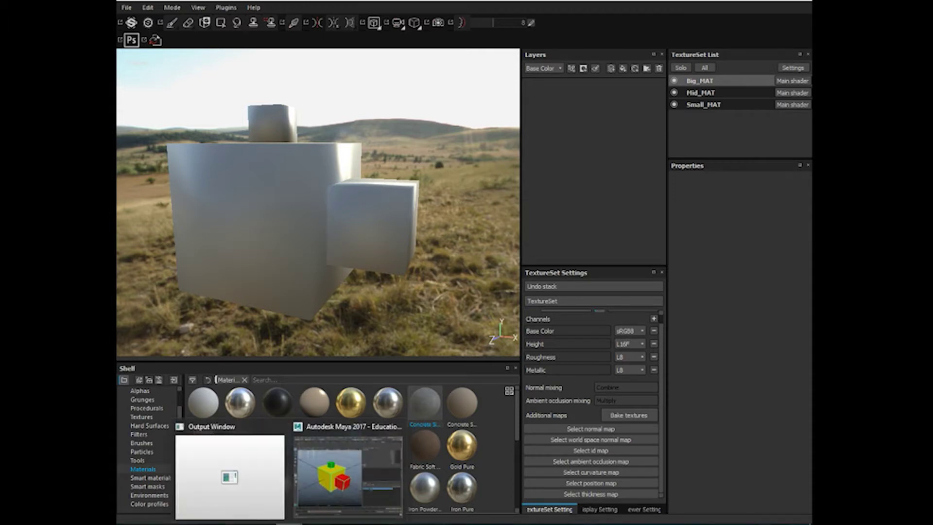
left_click(334, 483)
left_click(757, 68)
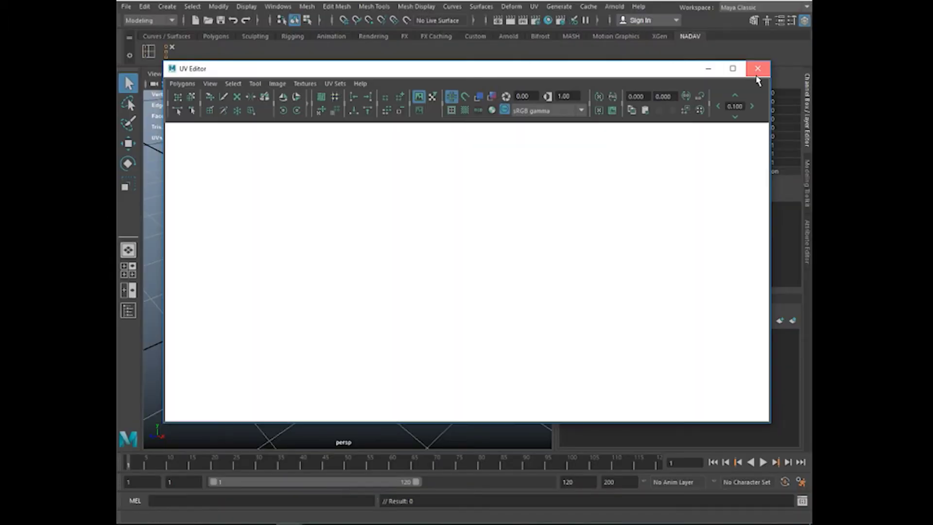
left_click(486, 357)
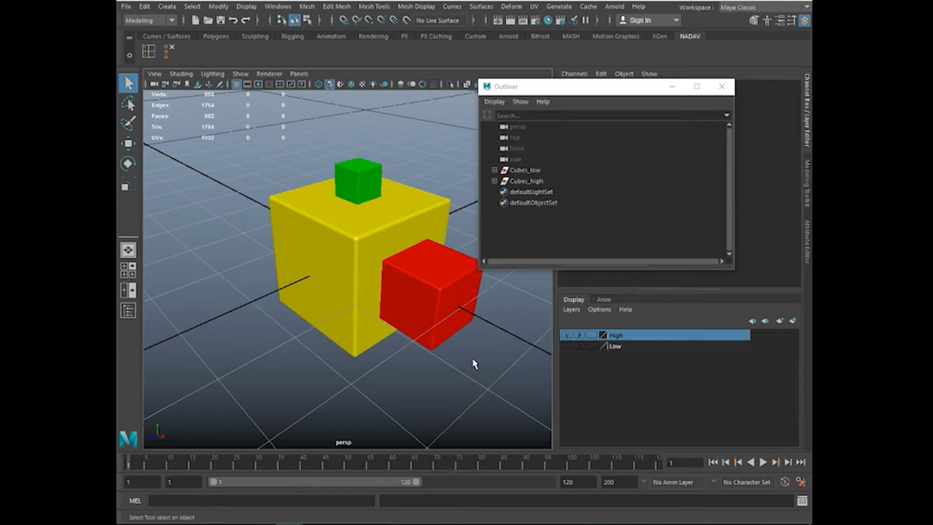
Display the high-poly cubes shaded, adjust the viewport's shading option and inspect their bevelled edges from several angles
key("5")
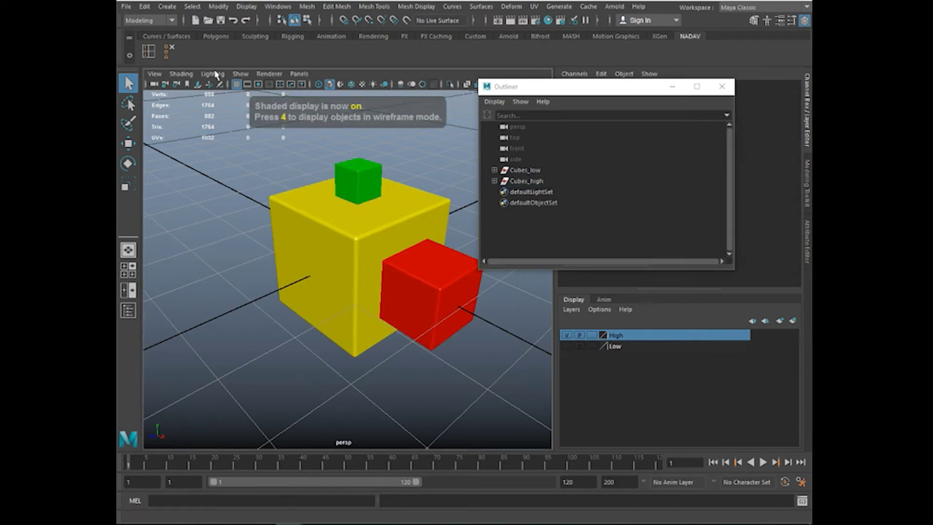
left_click(181, 74)
left_click(202, 171)
left_click_drag(445, 413, 481, 372, "alt")
middle_click_drag(414, 326, 411, 350, "alt")
left_click_drag(385, 289, 368, 329, "alt")
right_click_drag(374, 331, 444, 357, "alt")
mouse_move(361, 299)
left_mouse_down("alt")
mouse_move(328, 311)
mouse_move(387, 225)
mouse_move(327, 236)
mouse_move(359, 252)
mouse_move(319, 243)
mouse_move(323, 213)
mouse_move(348, 364)
left_mouse_up("alt")
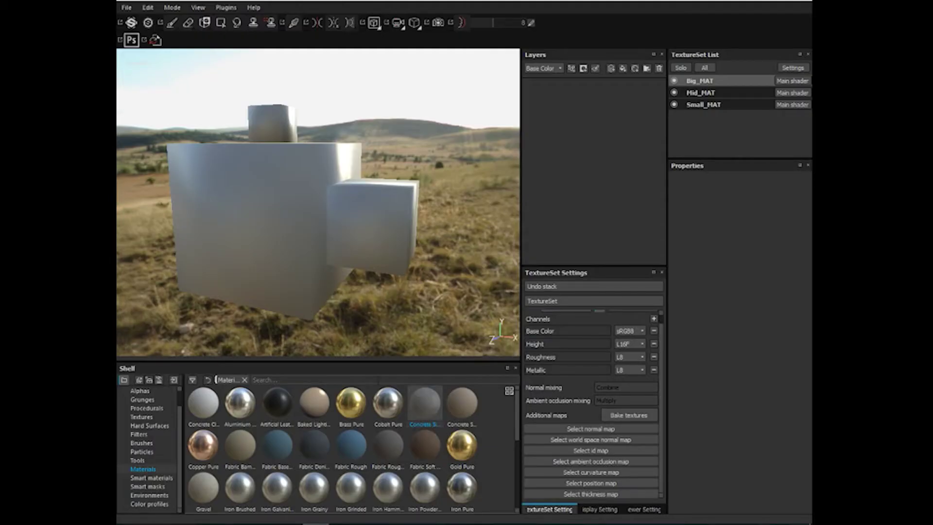
Switch back to Substance Painter, open the texture baking settings and load Cubes_high.fbx as the high definition mesh
mouse_move(301, 291)
left_mouse_down("alt")
mouse_move(423, 262)
mouse_move(322, 271)
mouse_move(306, 255)
mouse_move(368, 225)
mouse_move(394, 233)
mouse_move(313, 220)
mouse_move(282, 188)
left_mouse_up("alt")
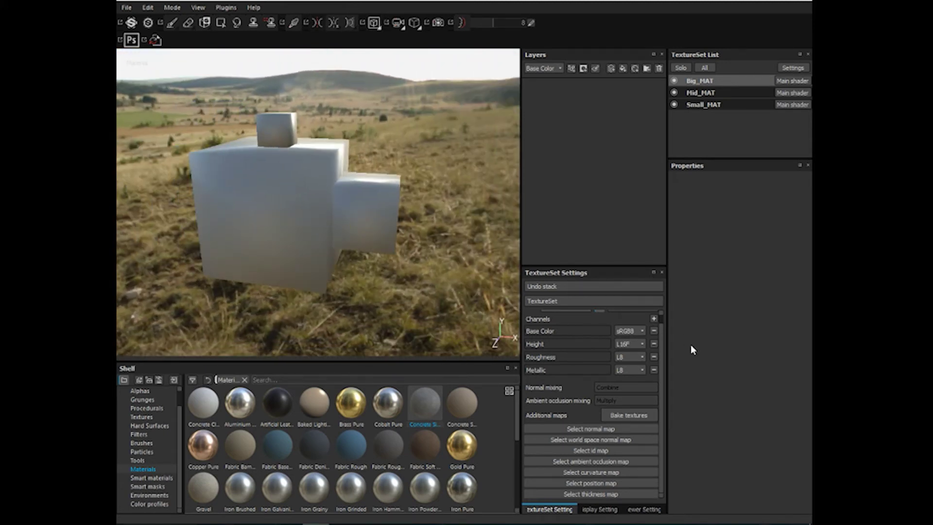
scroll(627, 333, "up", 1)
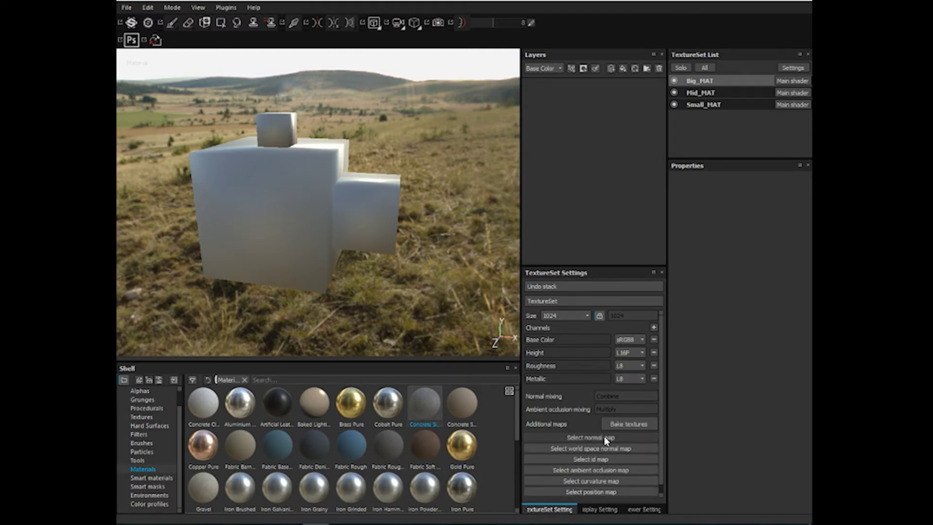
left_click(614, 427)
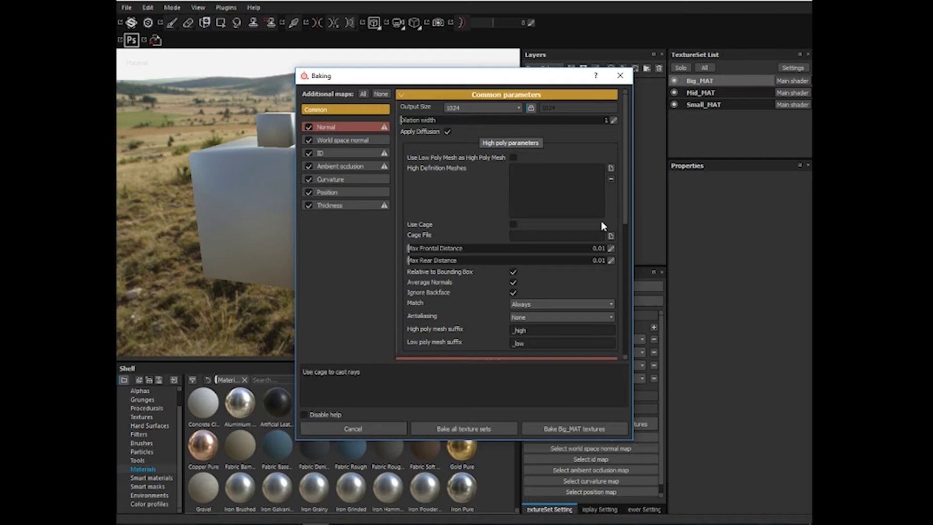
left_click(610, 168)
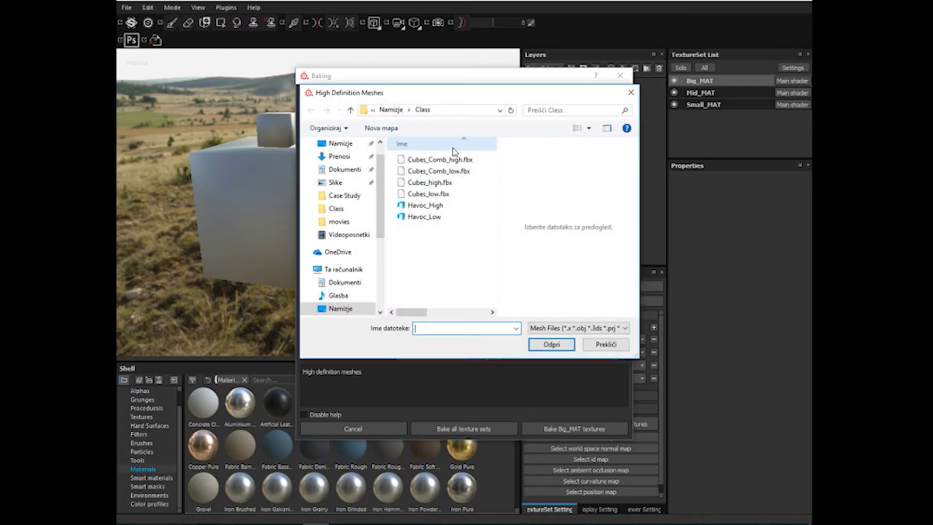
left_click(631, 92)
left_click(610, 169)
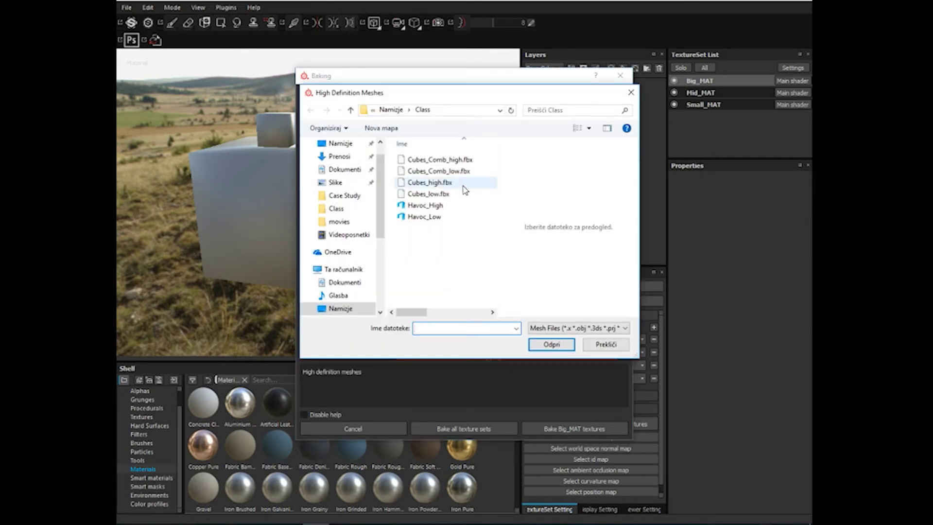
left_click(433, 186)
double_click(432, 186)
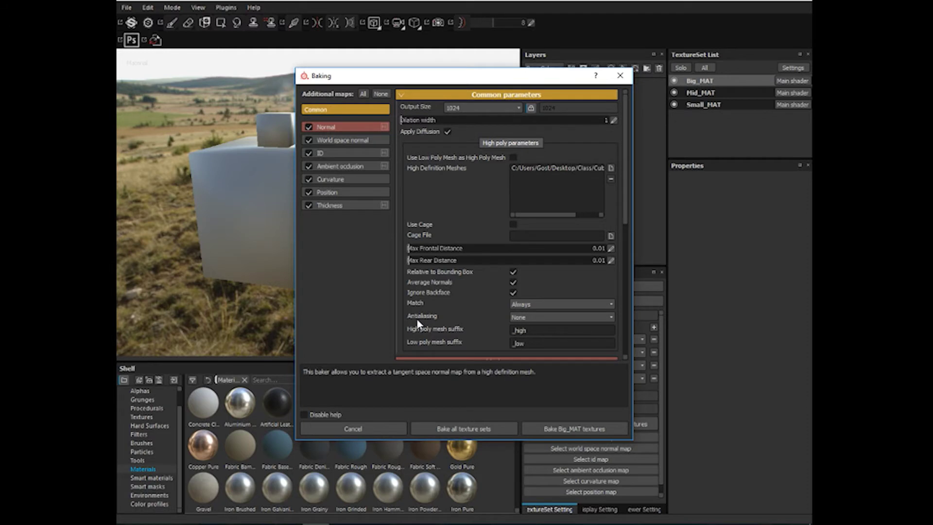
Set the bake's antialiasing to Subsampling 4x4
left_click(546, 316)
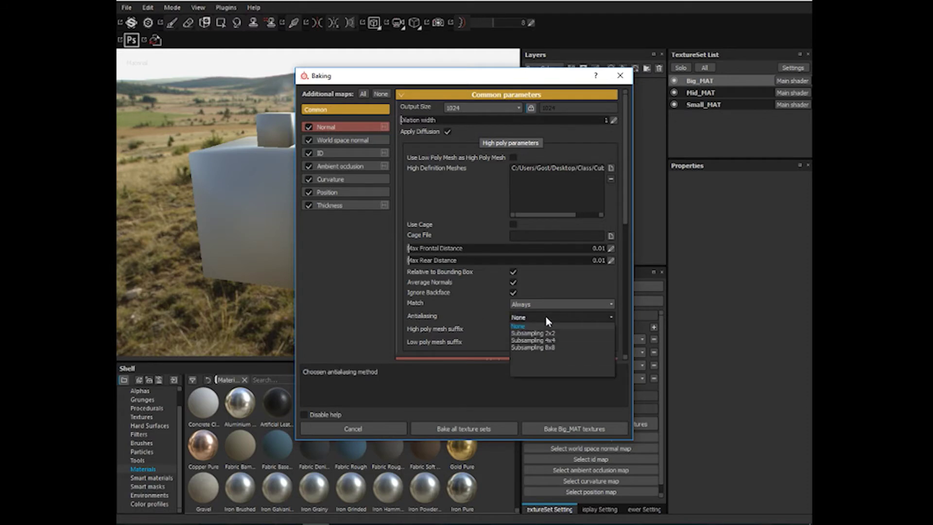
left_click(535, 340)
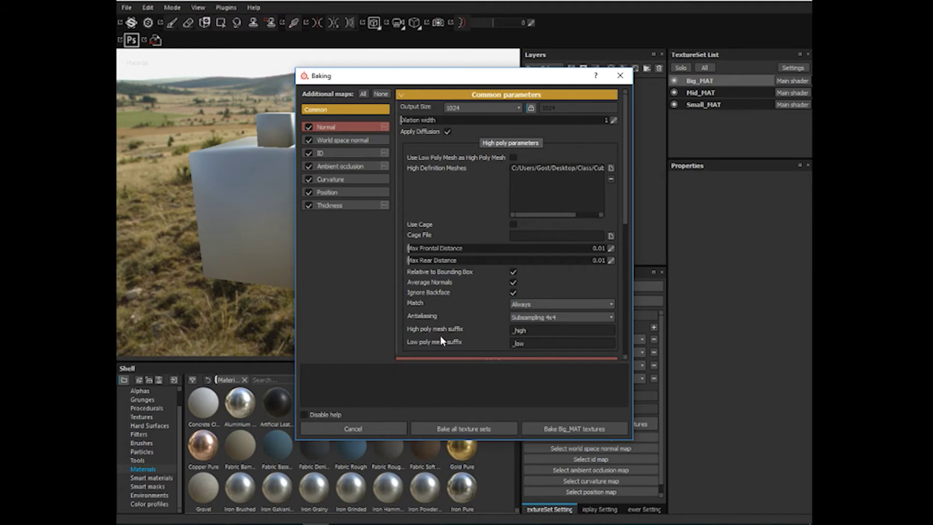
left_click(549, 318)
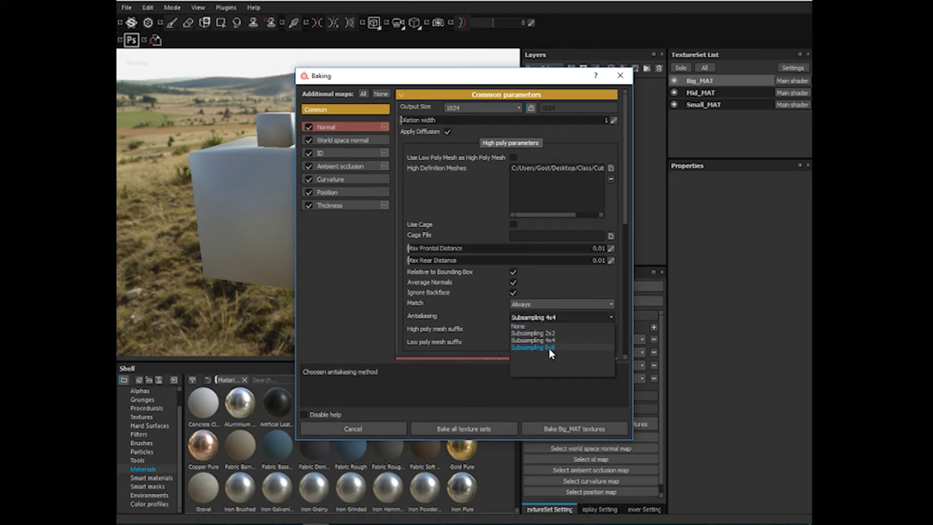
left_click(553, 344)
Bake the additional maps for all texture sets
left_click_drag(526, 82, 728, 86)
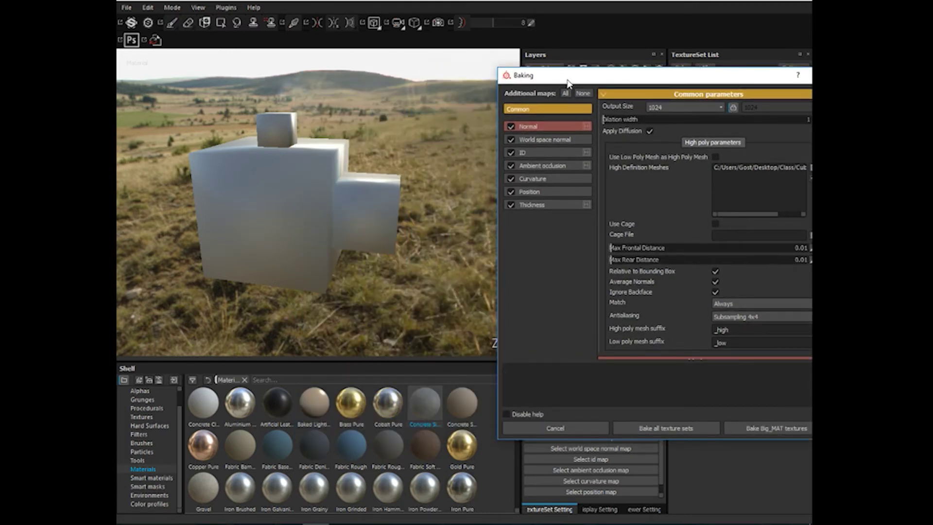
left_click_drag(567, 79, 507, 68)
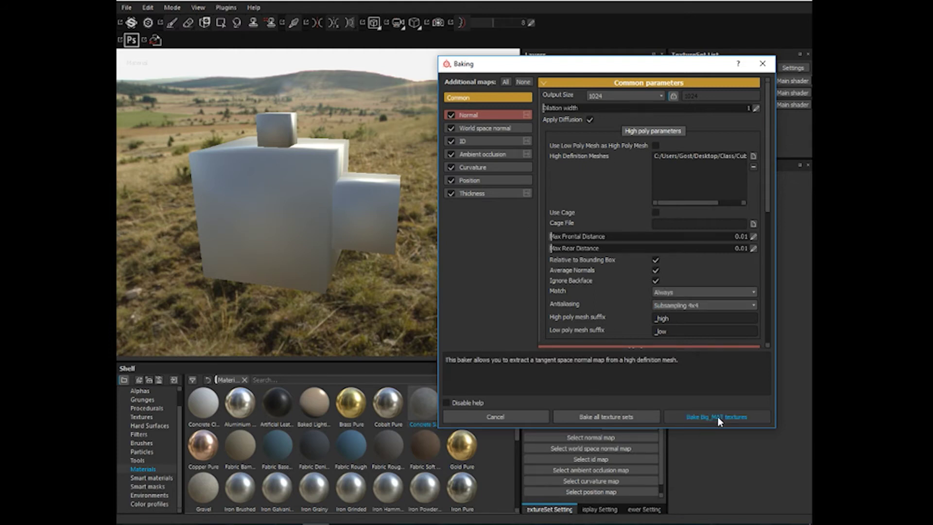
left_click_drag(640, 62, 632, 59)
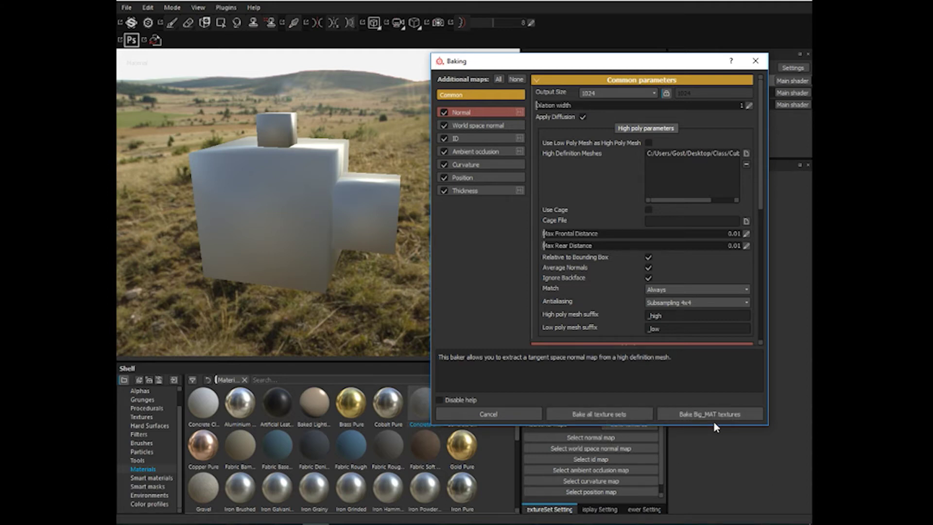
left_click_drag(619, 67, 545, 68)
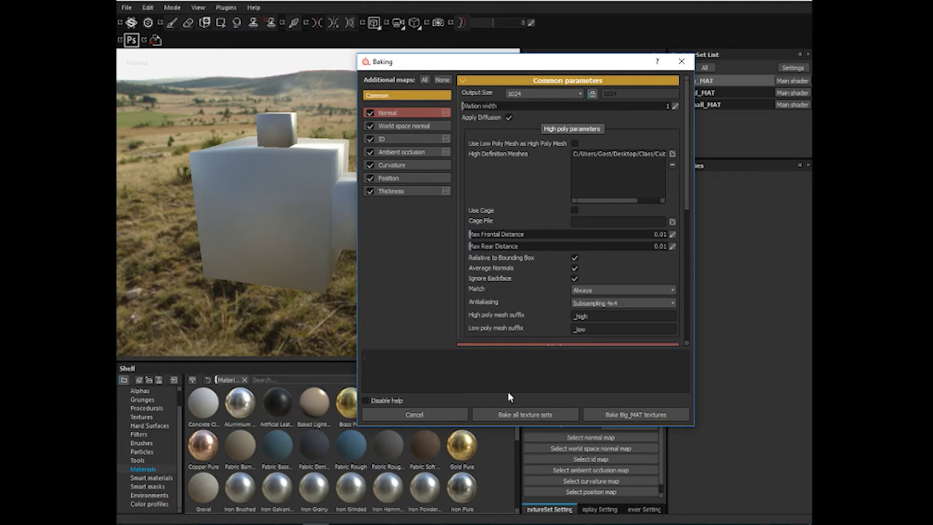
left_click(516, 416)
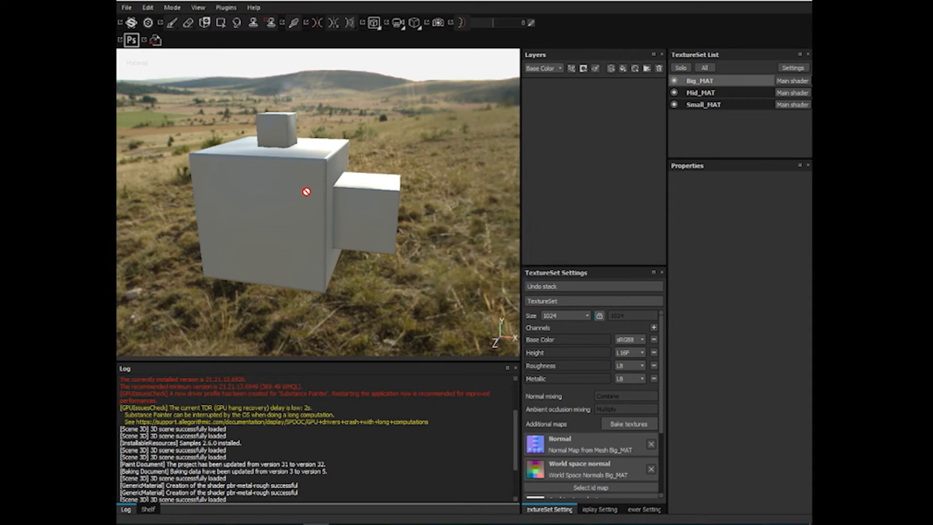
Inspect the baked cubes up close, checking the rounded edges and the area where the mid cube meets the big one
left_click_drag(334, 191, 352, 216, "alt")
right_click_drag(352, 215, 391, 223, "alt")
left_click_drag(391, 223, 396, 232, "alt")
right_click_drag(396, 233, 359, 177, "alt")
left_click_drag(358, 177, 365, 214, "alt")
right_click_drag(364, 215, 324, 229, "alt")
left_click_drag(323, 230, 306, 125, "alt")
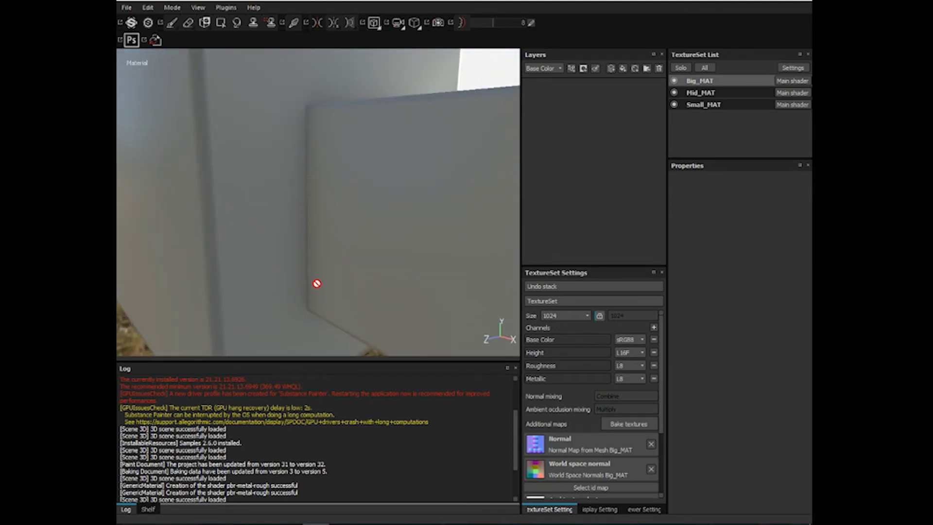
left_click_drag(311, 239, 319, 256, "alt")
right_click_drag(319, 256, 166, 181, "alt")
middle_click_drag(314, 151, 267, 213, "alt")
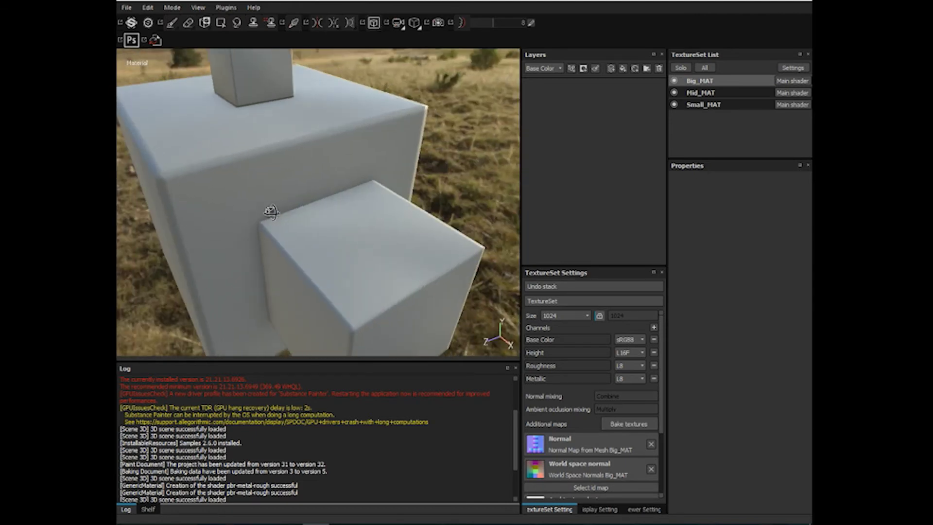
Examine the shading along the mid cube's edges and the joint on the big cube's side from more angles
left_click_drag(327, 166, 258, 104, "alt")
left_click_drag(245, 189, 431, 202, "alt")
middle_click_drag(333, 201, 209, 201, "alt")
left_click_drag(225, 194, 293, 181, "alt")
right_click_drag(293, 181, 617, 242, "alt")
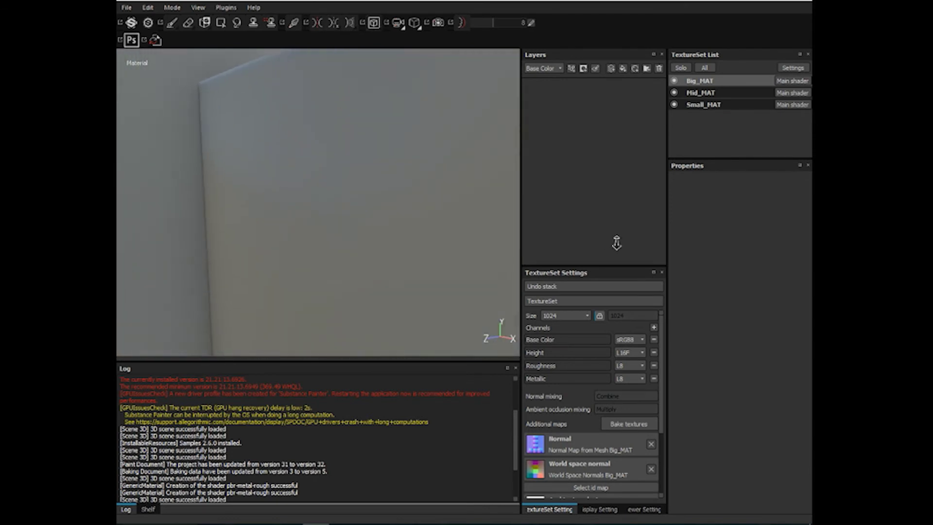
middle_click_drag(339, 198, 458, 248, "alt")
left_click_drag(396, 180, 397, 206, "alt")
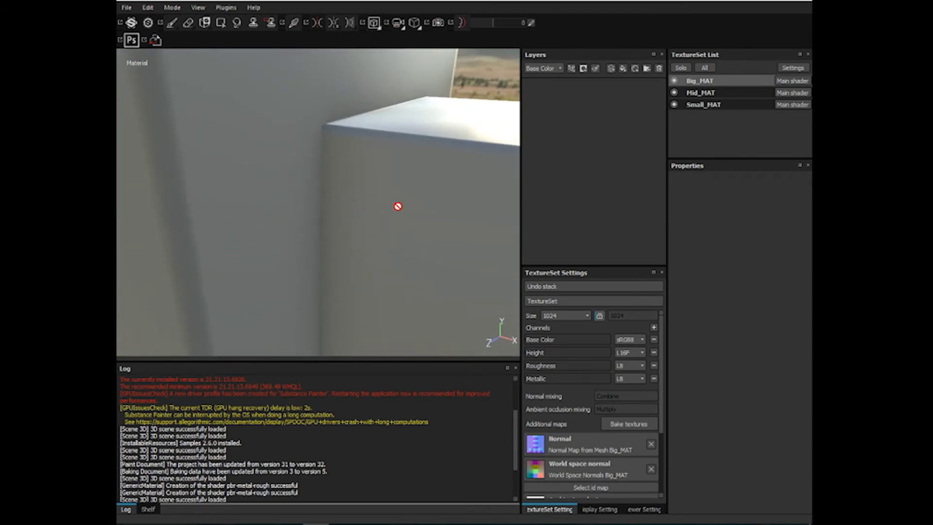
Show the 3D and 2D views side by side with all three cubes framed
key("F1")
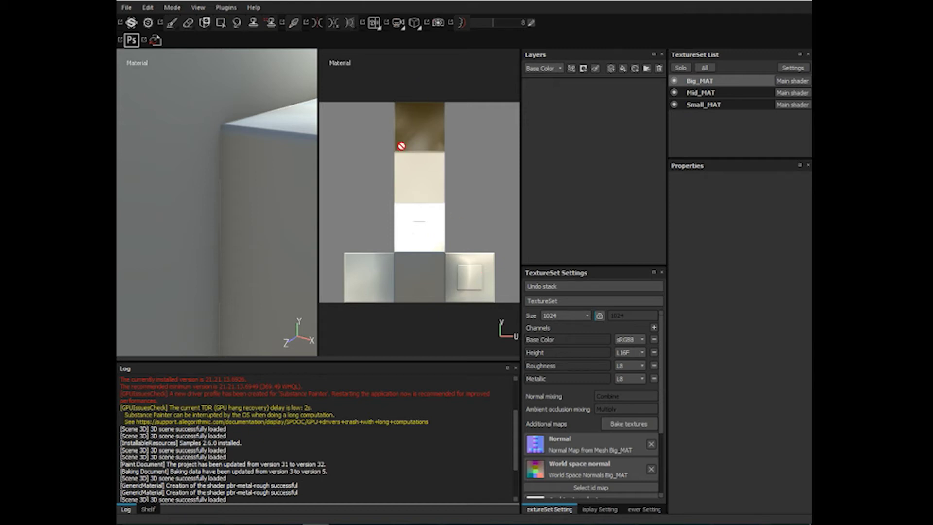
scroll(244, 206, "down", 8)
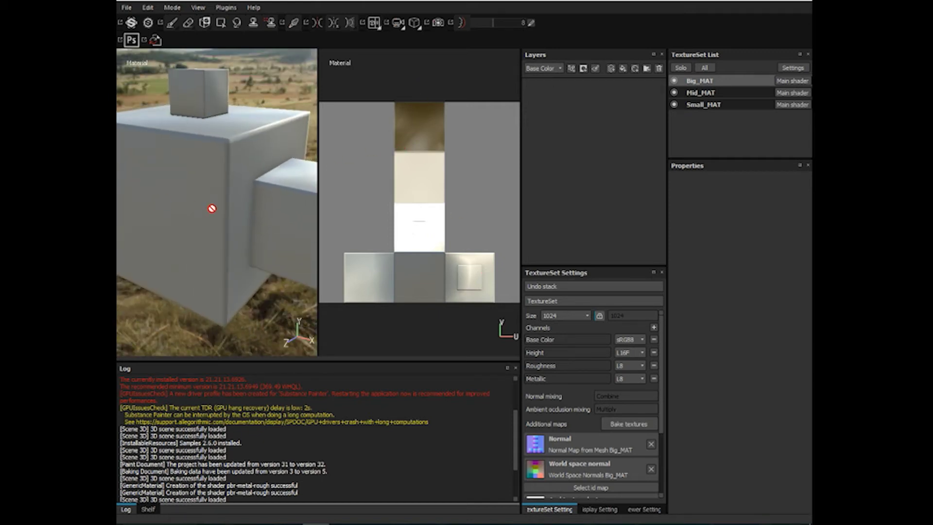
middle_click_drag(191, 186, 194, 188, "alt")
left_click_drag(195, 187, 223, 191, "alt")
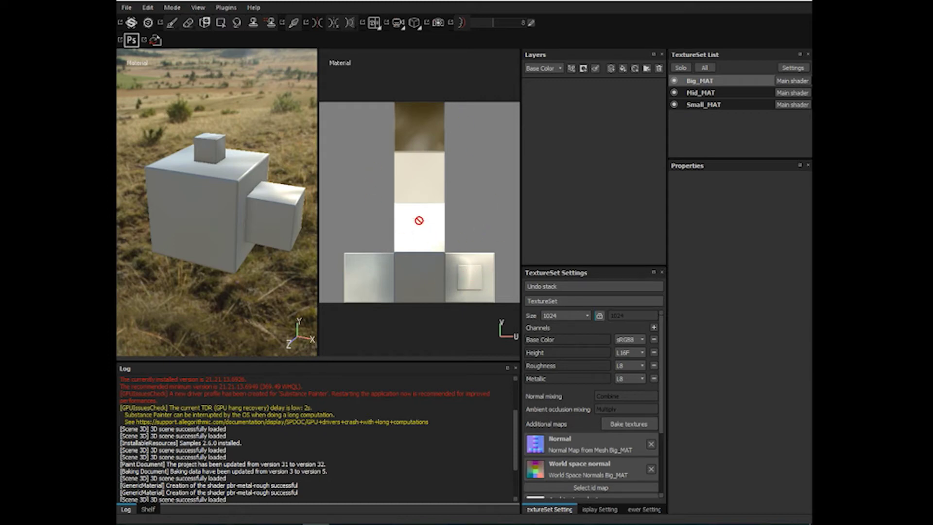
Examine the square imprint in Big_MAT's UV layout where the mid cube touches the big cube
scroll(418, 220, "up", 3)
scroll(418, 220, "up", 4)
scroll(444, 226, "down", 2)
scroll(439, 250, "up", 1)
middle_click_drag(424, 242, 379, 159)
middle_click_drag(479, 245, 438, 250)
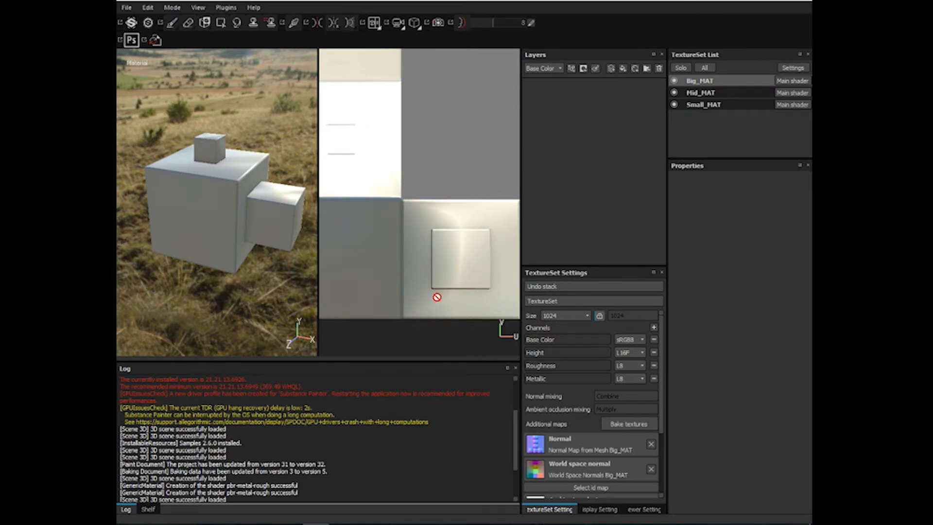
Compare the UV imprint with the 3D joint by examining where the mid cube's upper edge meets the big cube
scroll(226, 215, "up", 3)
scroll(236, 215, "up", 5)
middle_click_drag(238, 210, 168, 229, "alt")
right_click_drag(220, 239, 229, 250, "alt")
middle_click_drag(235, 247, 254, 198, "alt")
left_click_drag(254, 197, 186, 189, "alt")
mouse_move(240, 189)
middle_mouse_down("alt")
mouse_move(260, 186)
mouse_move(252, 191)
middle_mouse_up("alt")
left_click_drag(252, 191, 277, 212, "alt")
middle_click_drag(220, 148, 135, 221, "alt")
left_click_drag(134, 221, 187, 191, "alt")
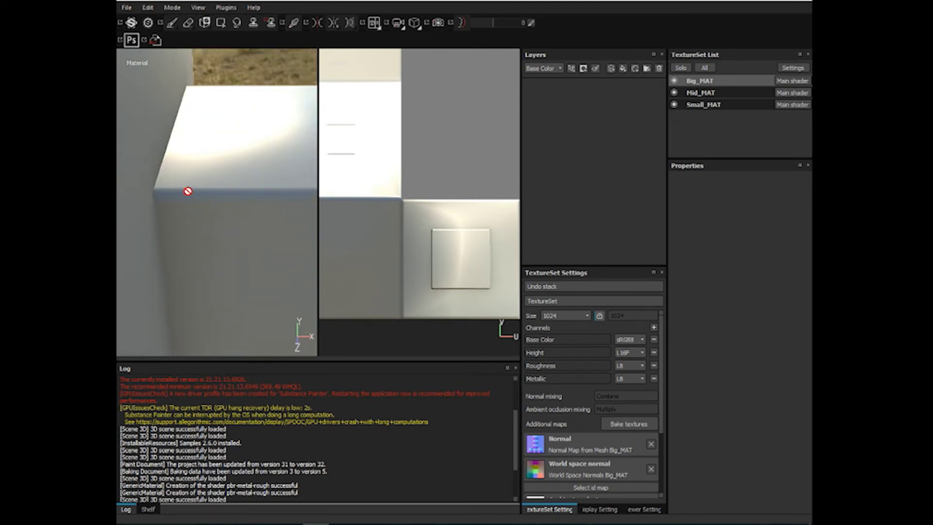
Examine where the mid cube meets the big cube, with all three cubes and the whole Big_MAT UV layout in view
right_click_drag(196, 233, 222, 186, "alt")
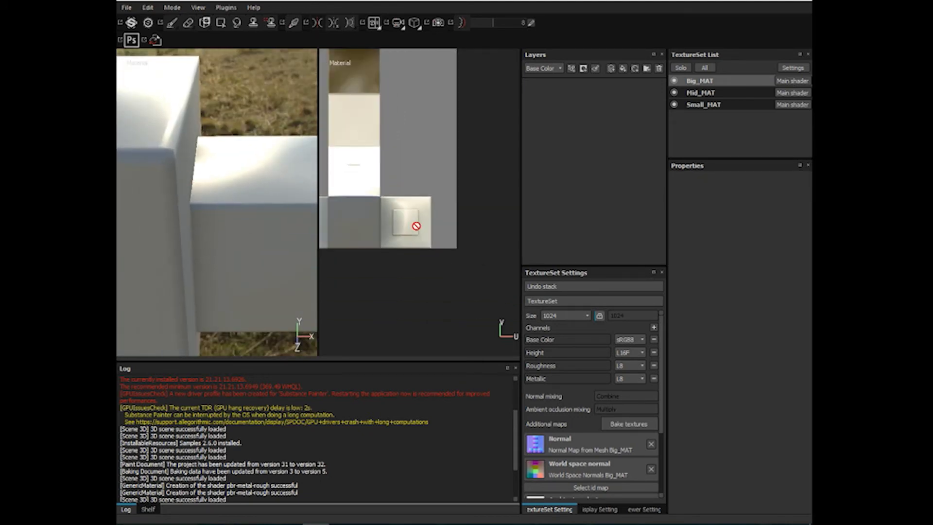
middle_click_drag(416, 227, 465, 242, "alt")
left_click_drag(291, 220, 150, 185, "alt")
middle_click_drag(185, 190, 191, 238, "alt")
left_click_drag(191, 238, 214, 238, "alt")
middle_click_drag(214, 237, 242, 236, "alt")
left_click_drag(242, 237, 236, 235, "alt")
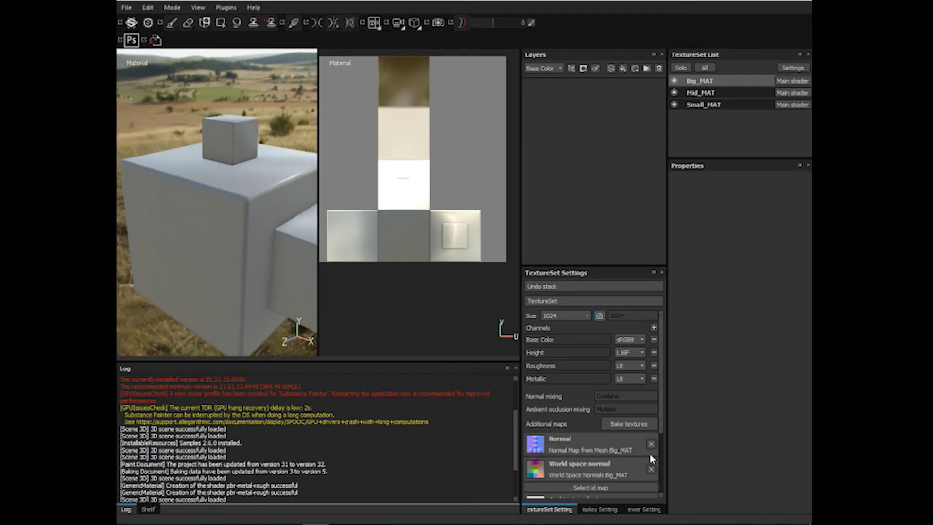
Bring Big_MAT's baked additional maps into view and replace the log with the shelf's Textures category
scroll(597, 425, "down", 3)
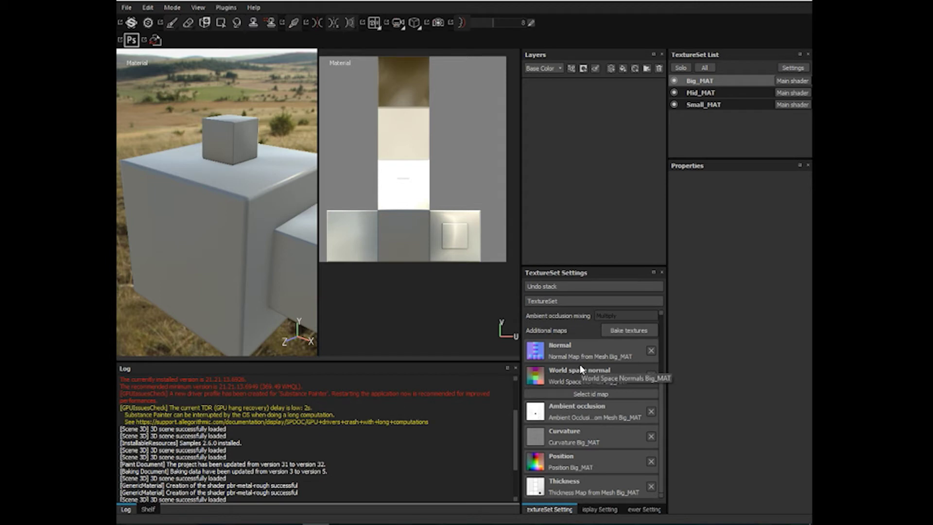
left_click_drag(581, 369, 446, 227)
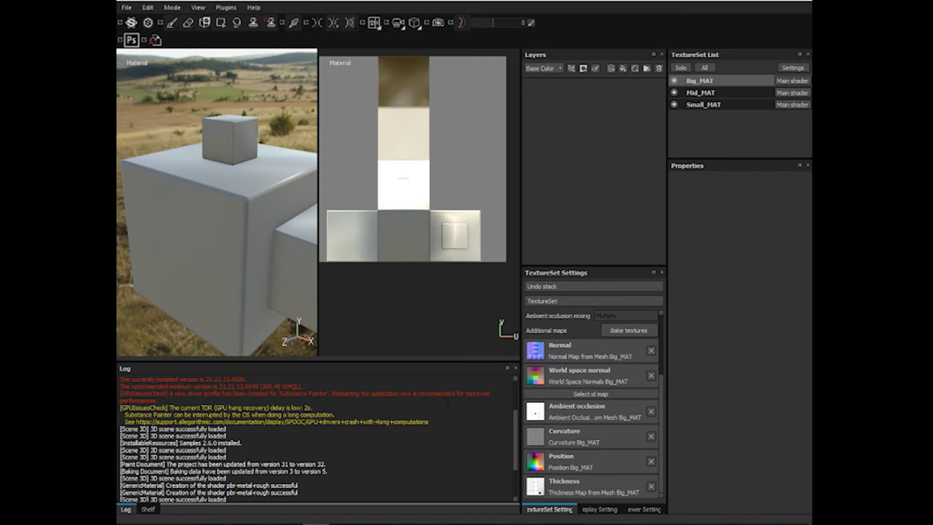
left_click(516, 369)
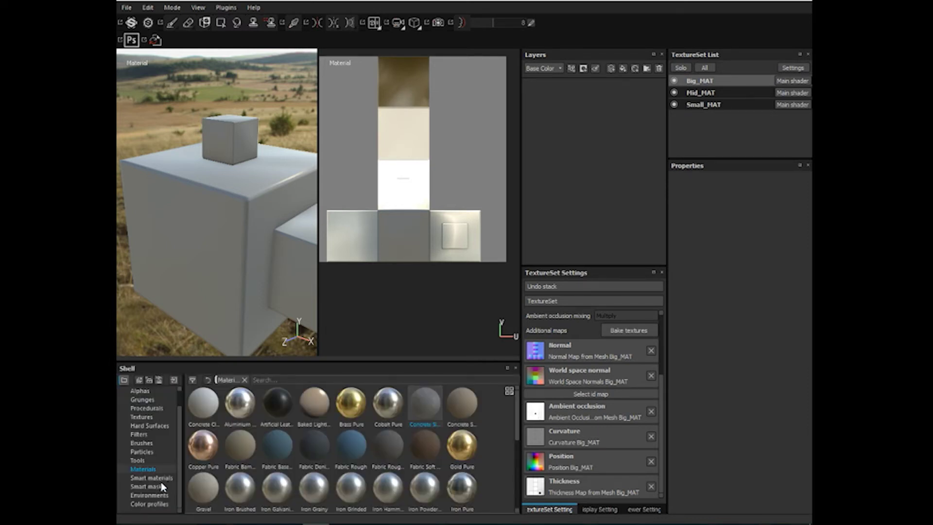
scroll(160, 434, "up", 1)
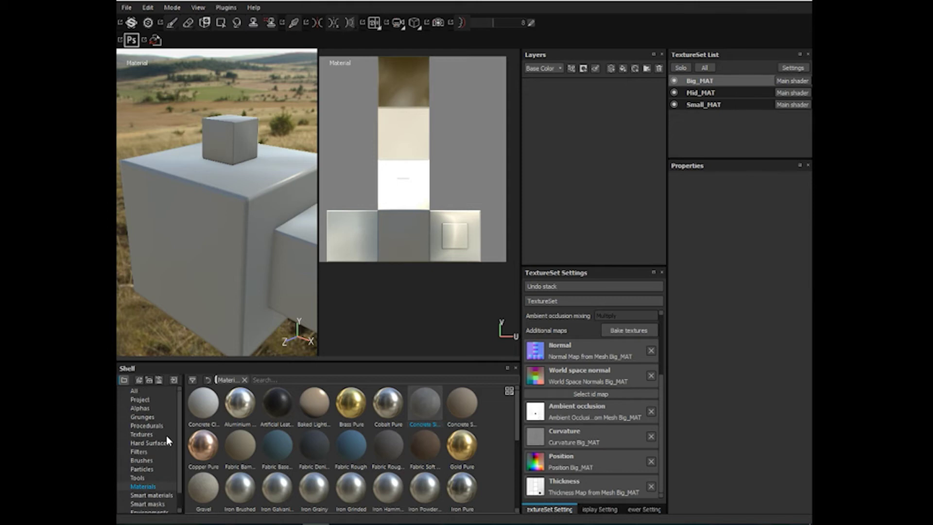
left_click(145, 435)
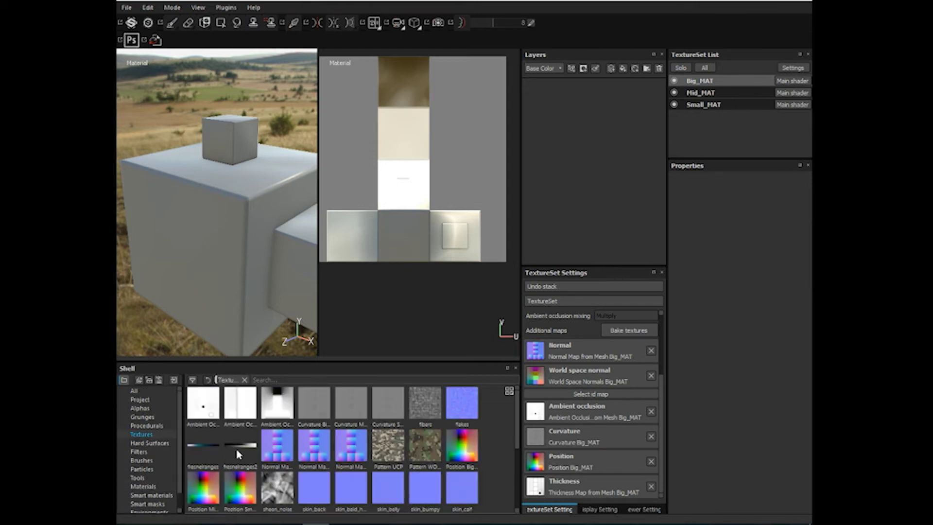
Examine the previews of the baked normal, thickness and curvature maps of the texture sets among the shelf textures
mouse_move(320, 451)
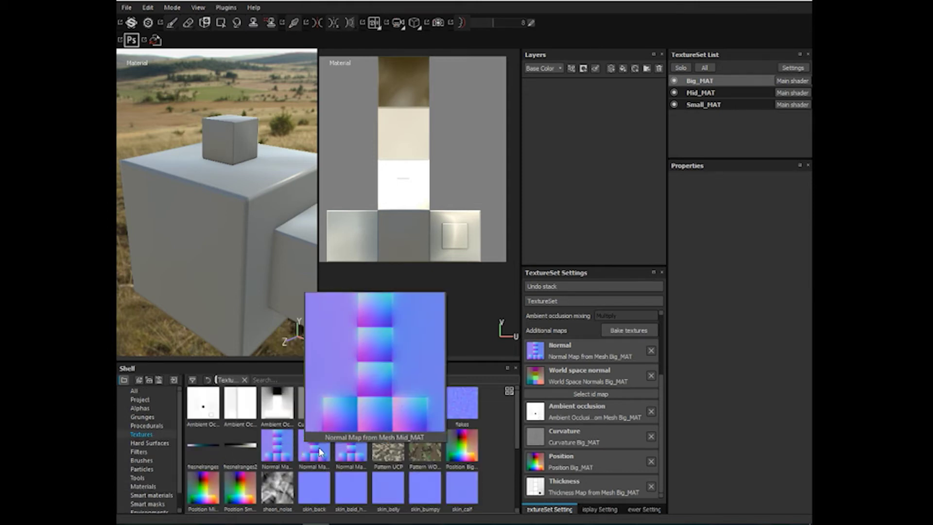
mouse_move(350, 451)
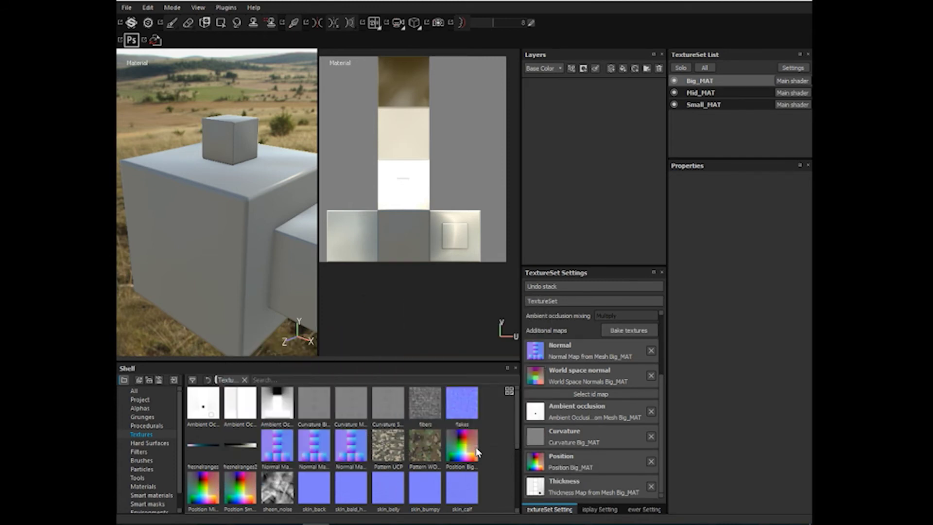
scroll(466, 453, "down", 3)
scroll(470, 433, "up", 3)
scroll(470, 433, "down", 3)
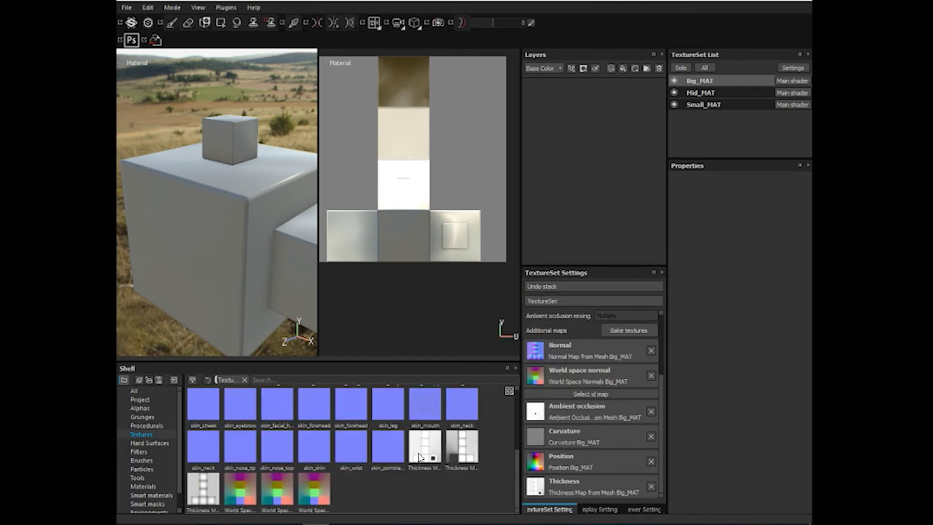
mouse_move(423, 458)
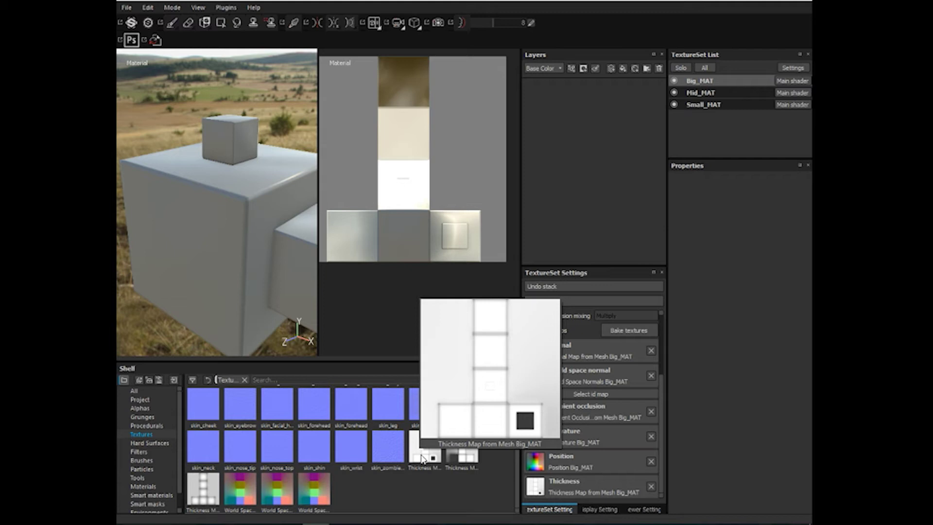
scroll(422, 457, "up", 3)
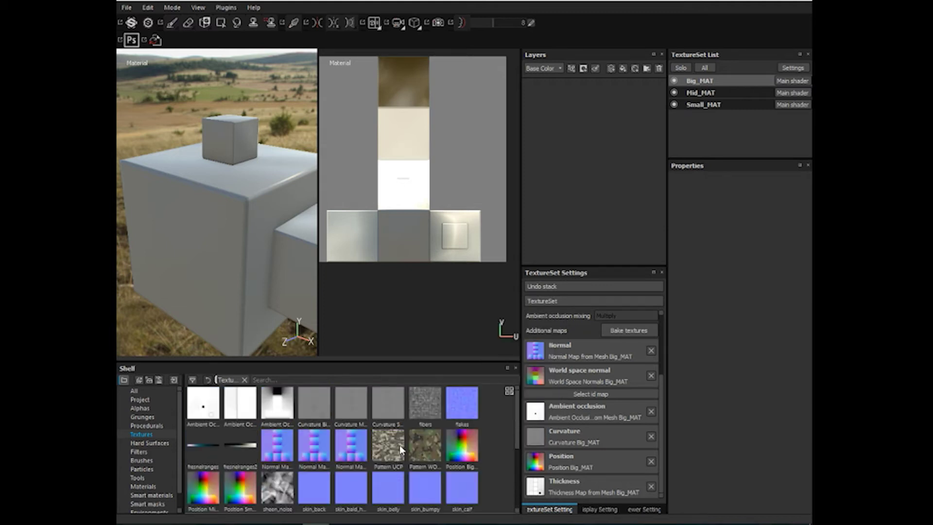
mouse_move(389, 399)
Open the common baking parameters for Big_MAT and review the available output sizes
left_click(629, 331)
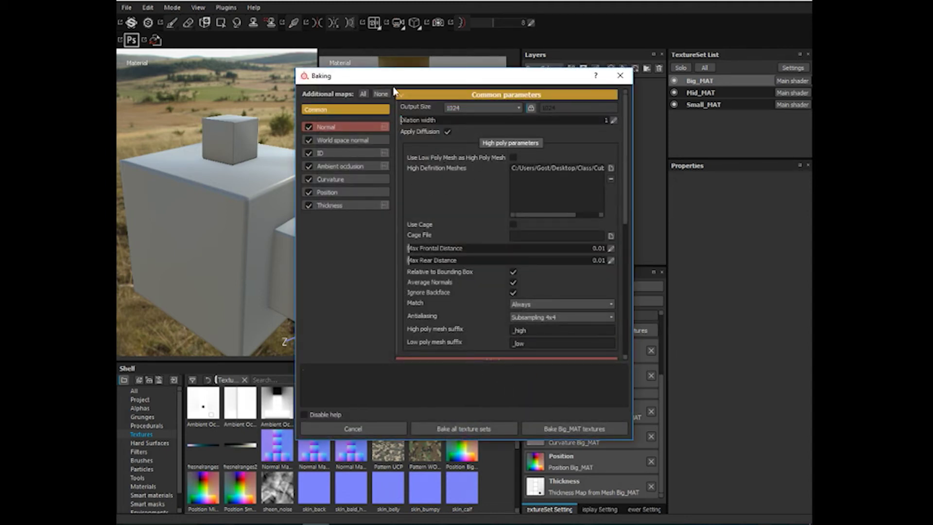
left_click_drag(392, 73, 357, 68)
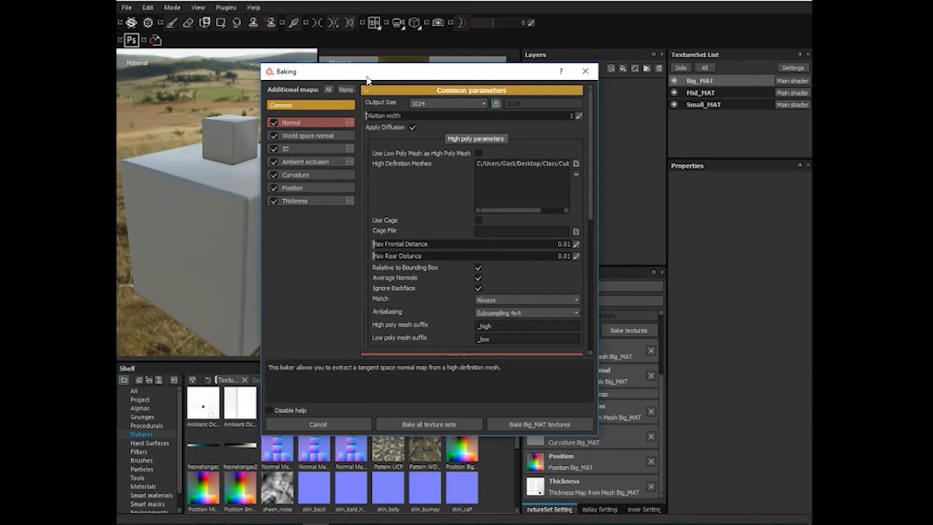
left_click(318, 105)
key("Tab")
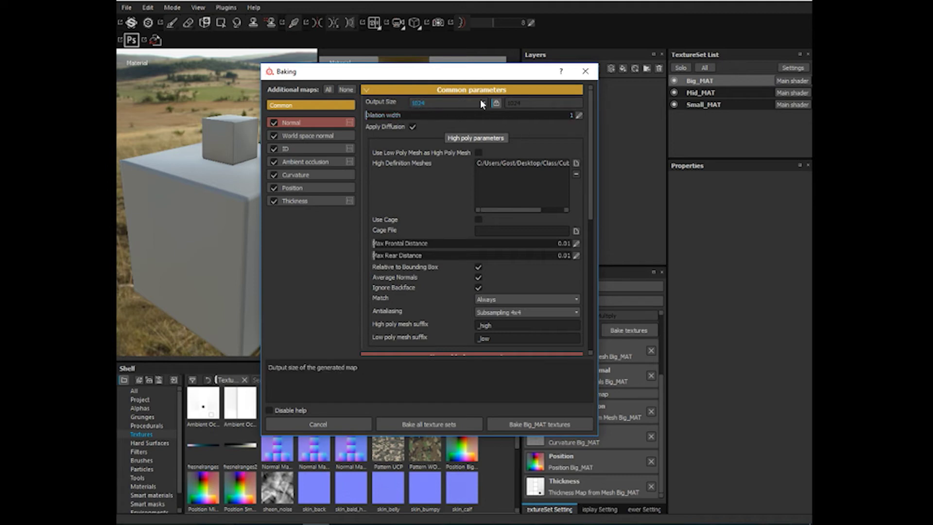
left_click(461, 104)
left_click(461, 104)
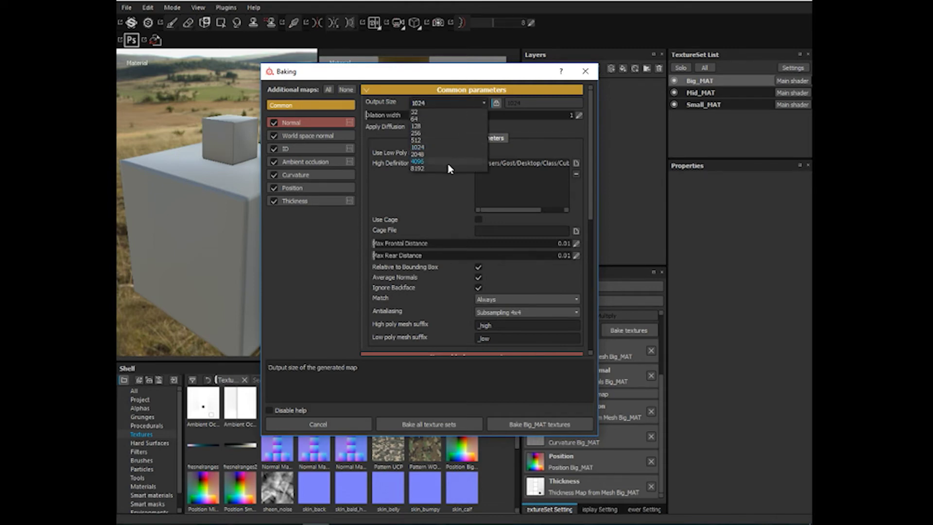
left_click(424, 106)
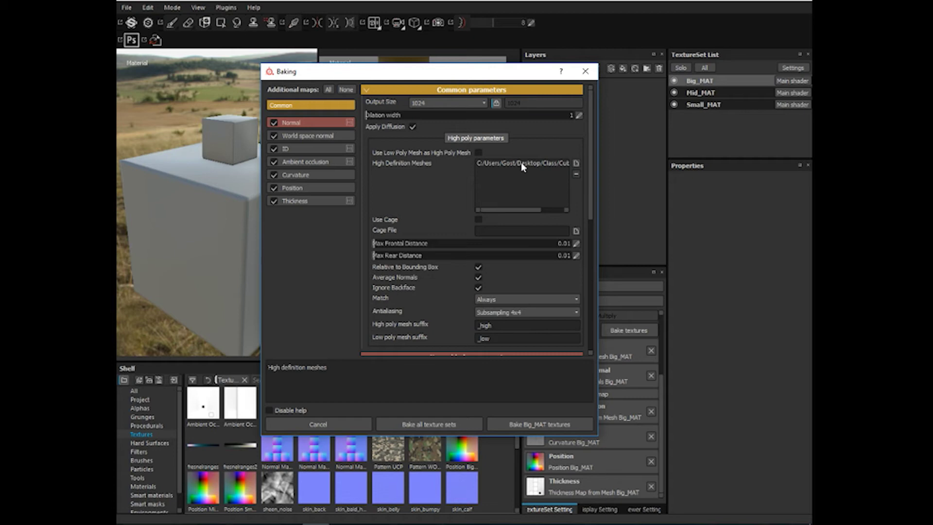
Exclude Normal, World space normal, ID, Curvature and Position from the bake, leaving only Ambient occlusion and Thickness enabled
left_click(274, 122)
left_click(274, 136)
left_click(274, 148)
left_click(275, 161)
left_click(274, 175)
left_click(274, 187)
left_click(273, 161)
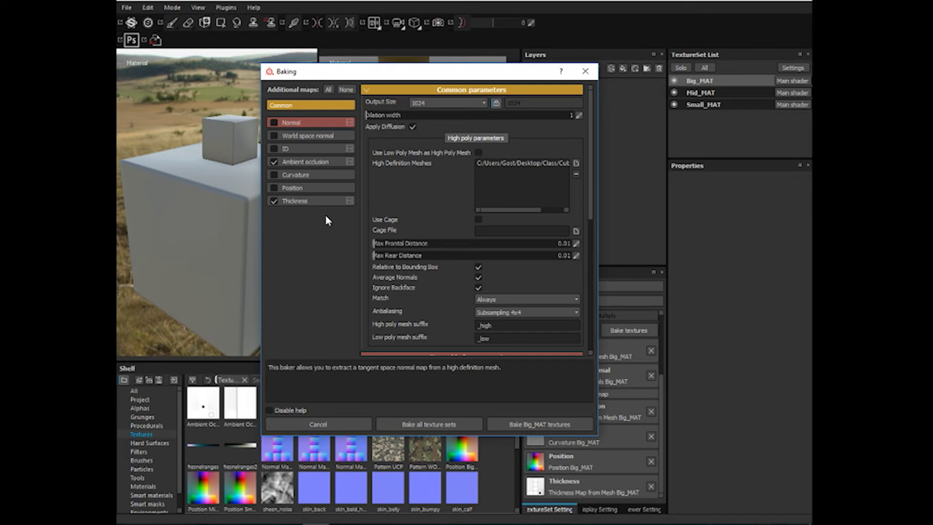
Include Curvature, Position, Normal, World space normal and ID in the bake again
left_click(274, 175)
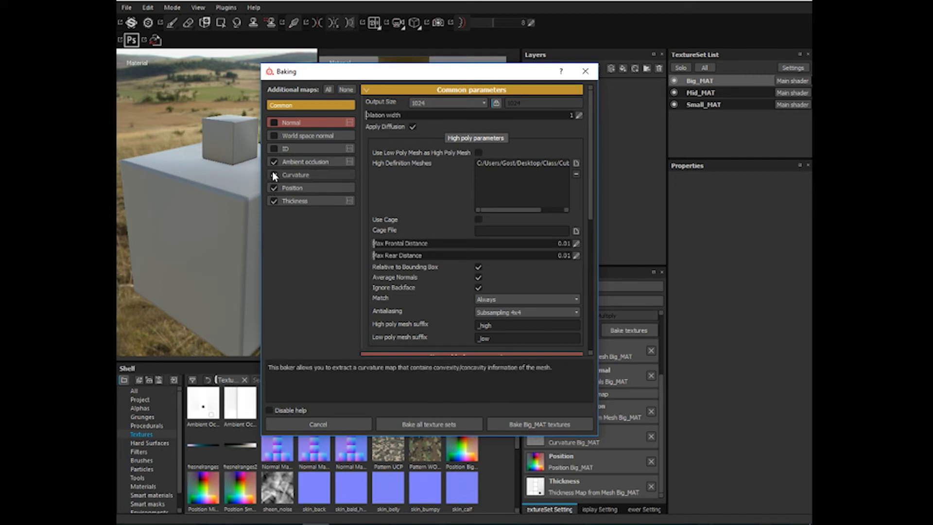
left_click(273, 188)
left_click(274, 123)
left_click(272, 132)
left_click(273, 148)
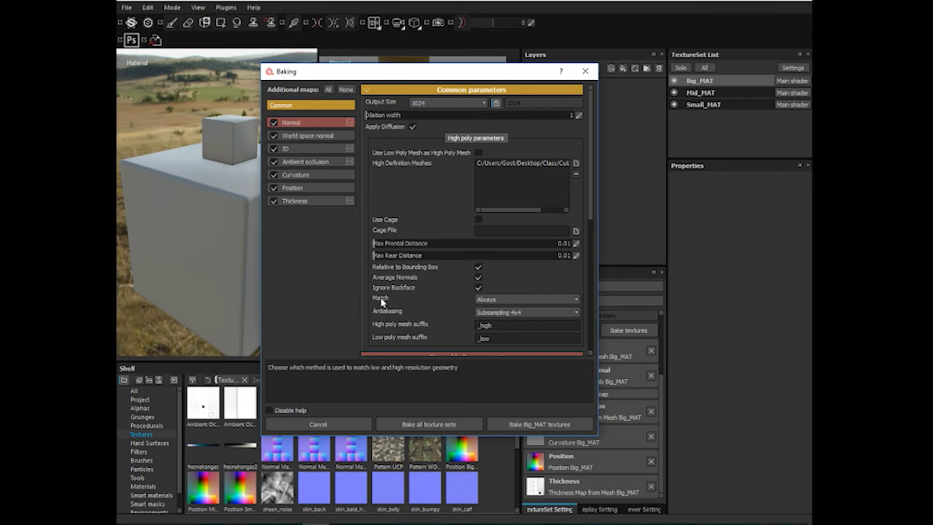
Set the high-poly Match method to By Mesh Name in the common baking parameters
left_click_drag(400, 75, 617, 28)
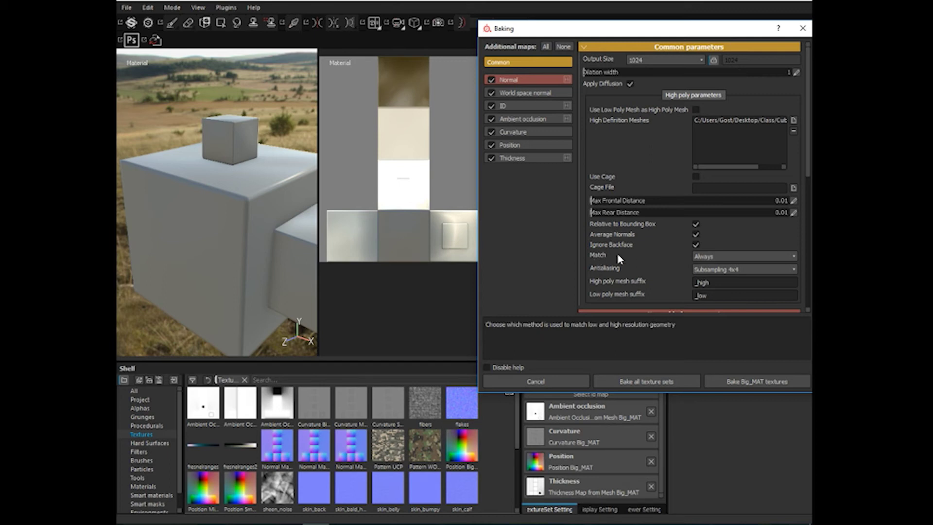
left_click(714, 259)
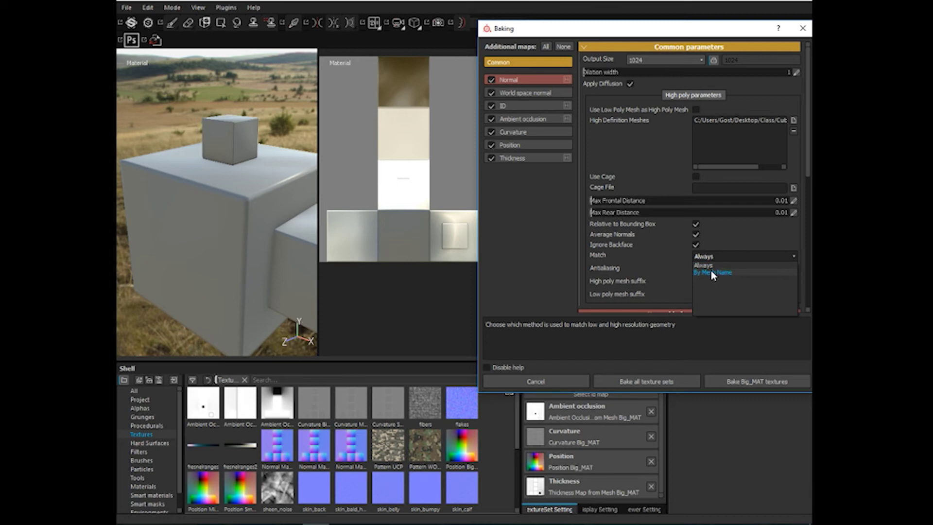
left_click(712, 273)
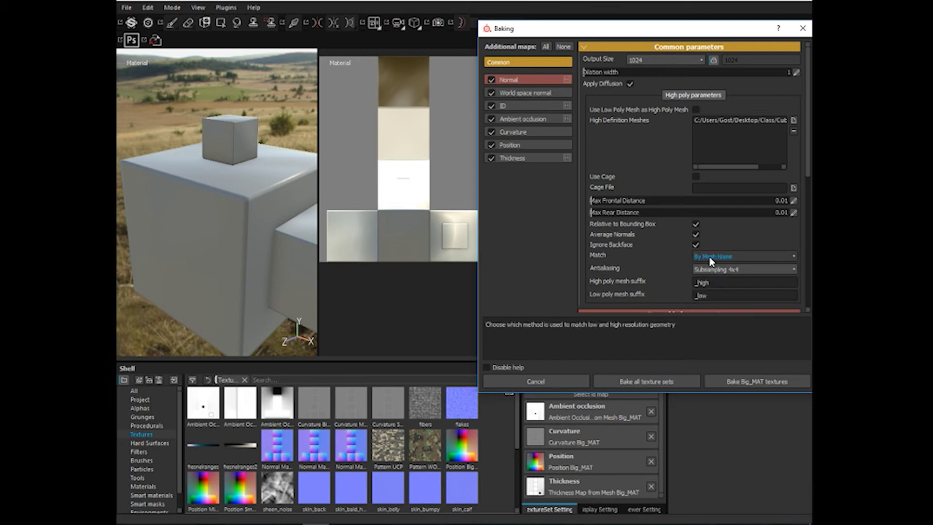
Switch to Maya and compare the mesh names inside the Cubes_low and Cubes_high groups, starting with pCube3_low and pCube3_high
left_click(262, 524)
left_click(338, 484)
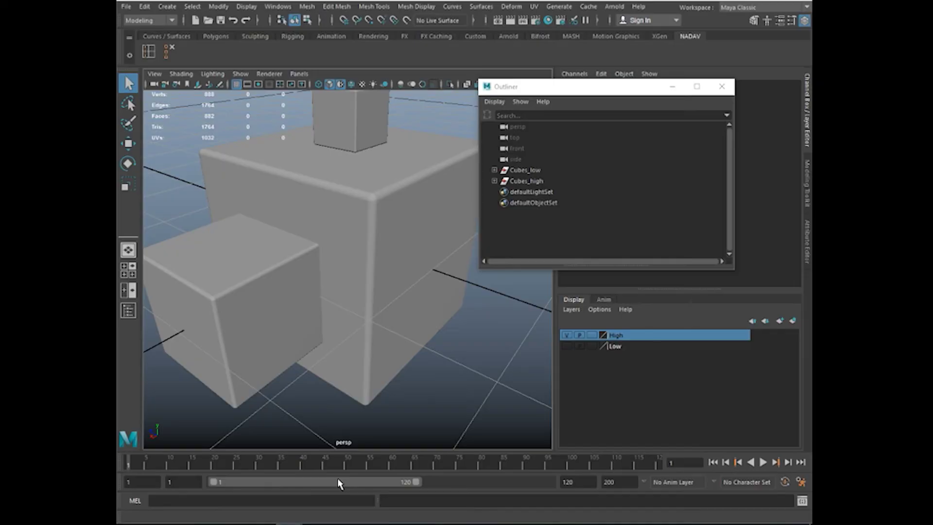
left_click(495, 170)
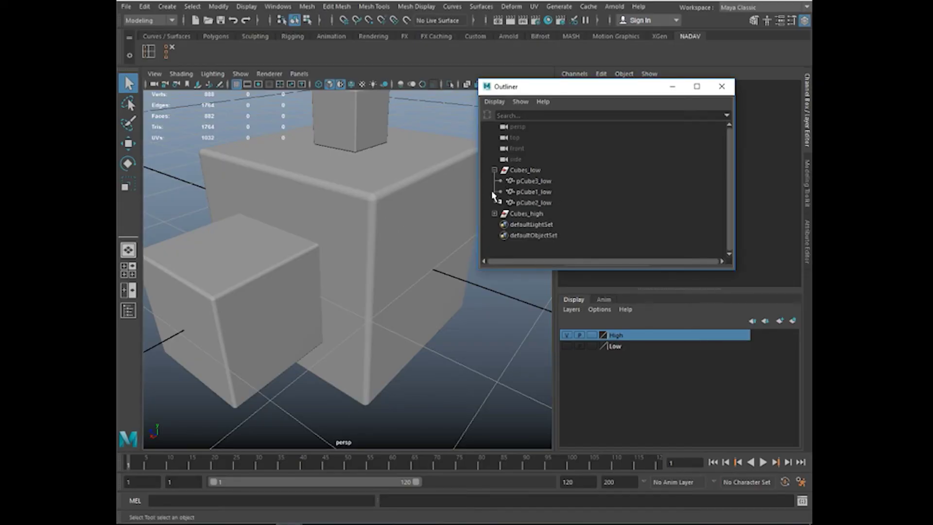
left_click(494, 214)
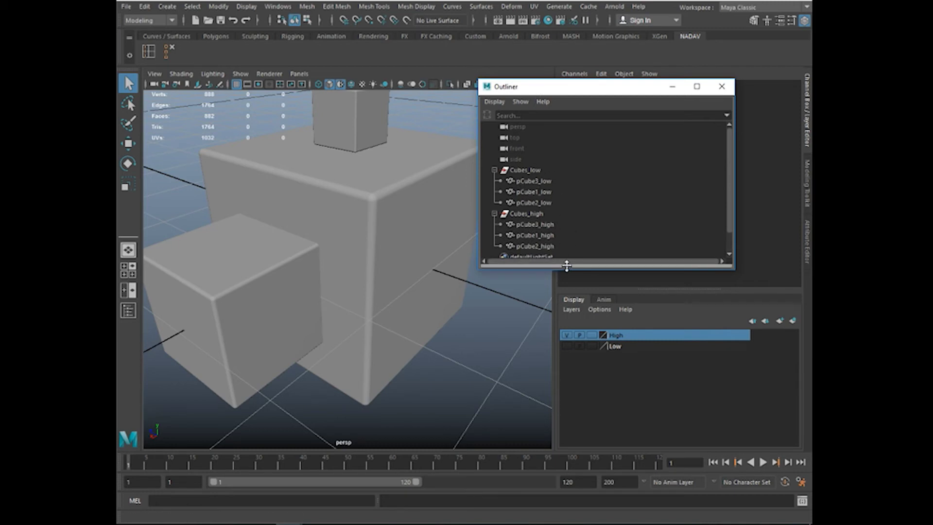
left_click(531, 181)
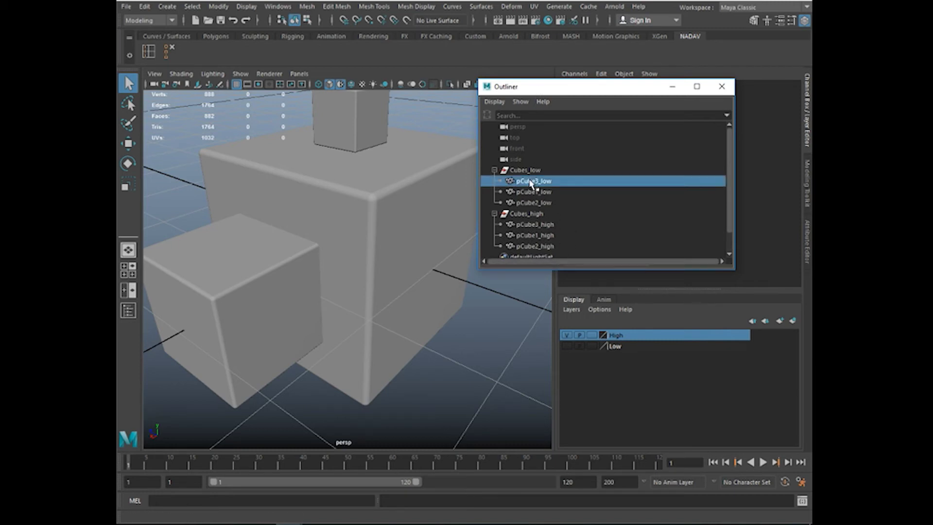
left_click(534, 225)
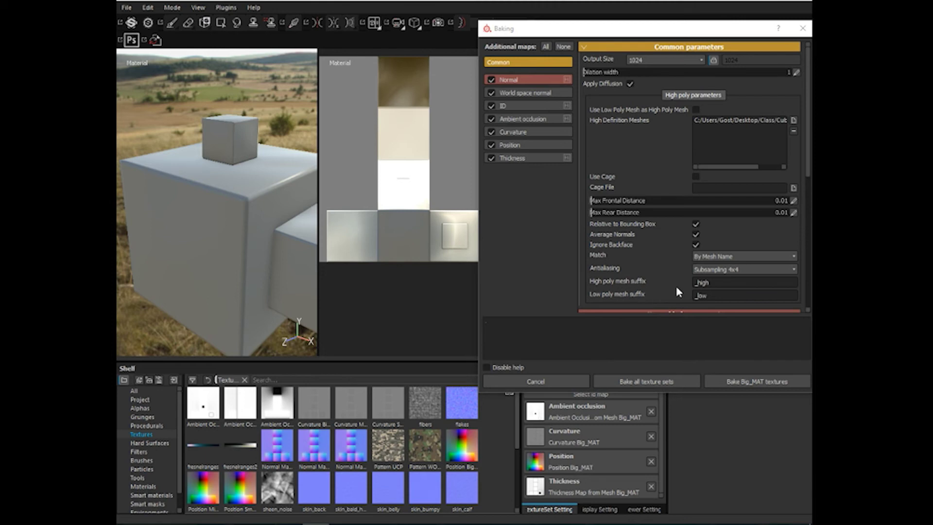
Check the high- and low-poly suffixes in the baking settings against the pCube3_low and pCube3_high pair, selected together in Maya
mouse_move(697, 282)
left_mouse_down()
mouse_move(716, 283)
mouse_move(694, 282)
mouse_move(694, 295)
left_mouse_up()
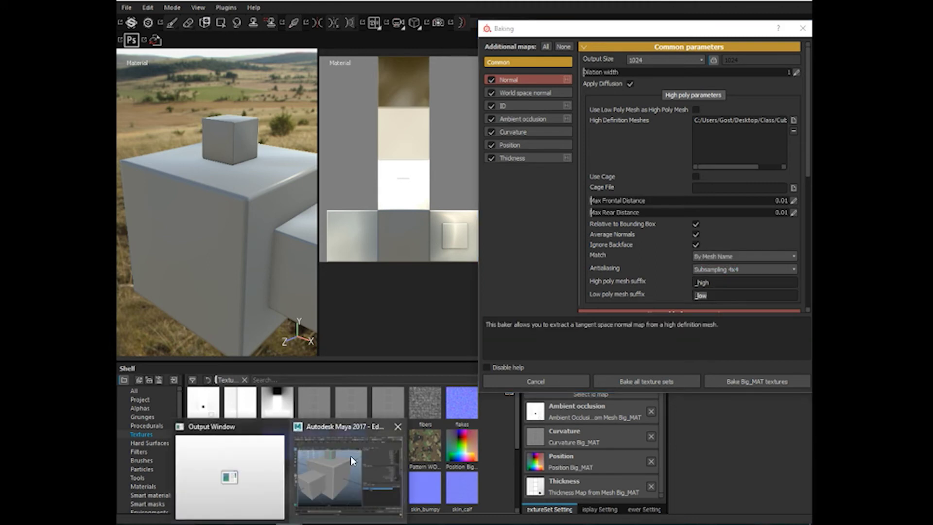
left_click(352, 450)
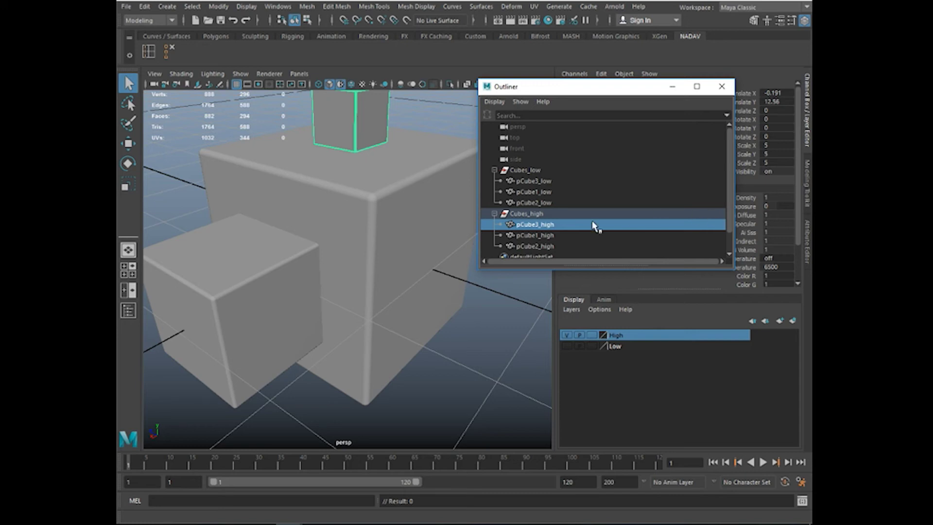
left_click(543, 184)
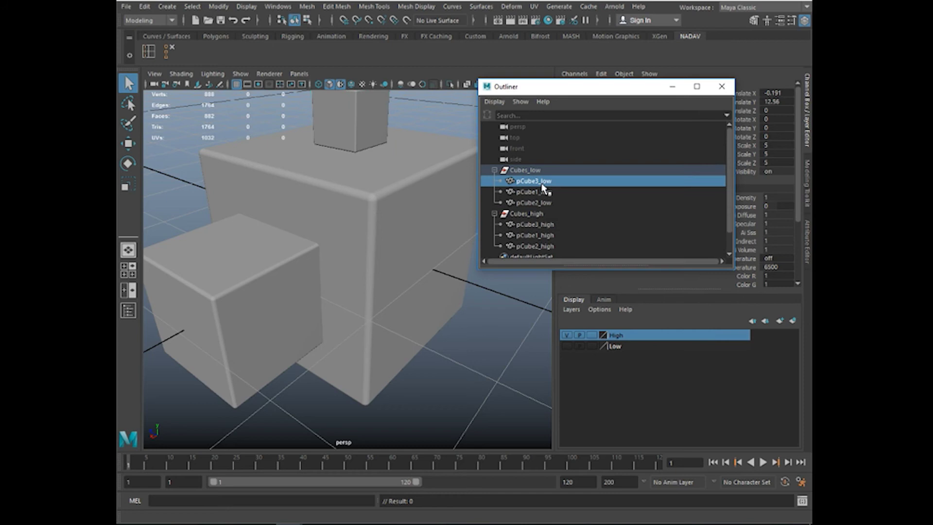
left_click(537, 225)
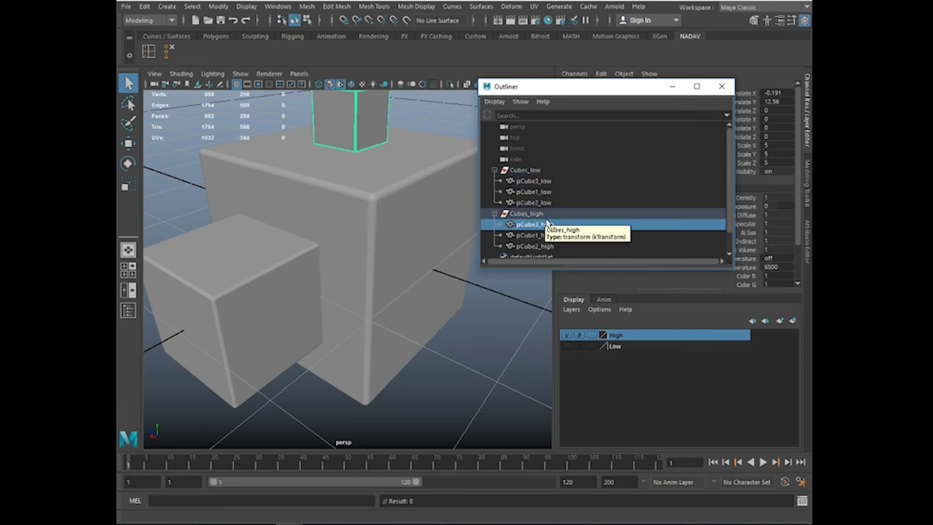
left_click(534, 182)
left_click(537, 225, "ctrl")
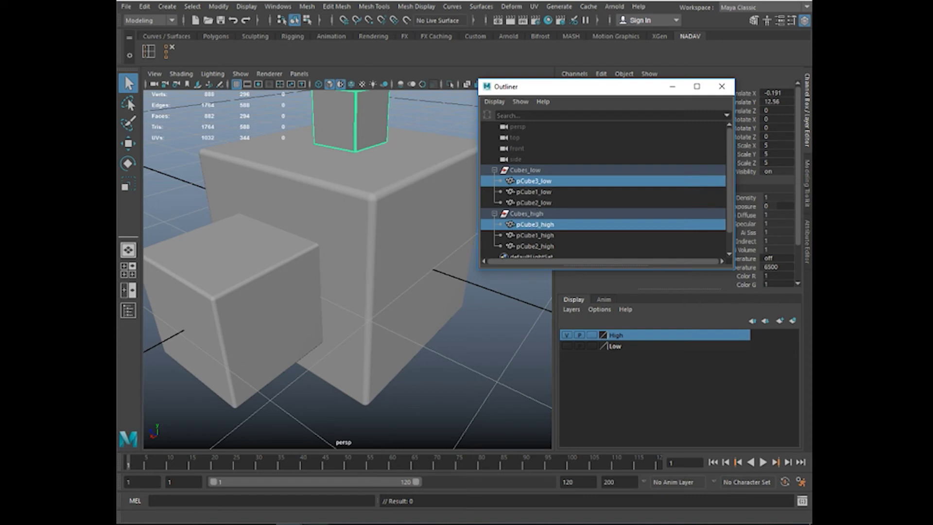
Return to Substance Painter, dismiss the baking settings without baking, and examine the joint between the mid and big cubes up close
left_click(322, 518)
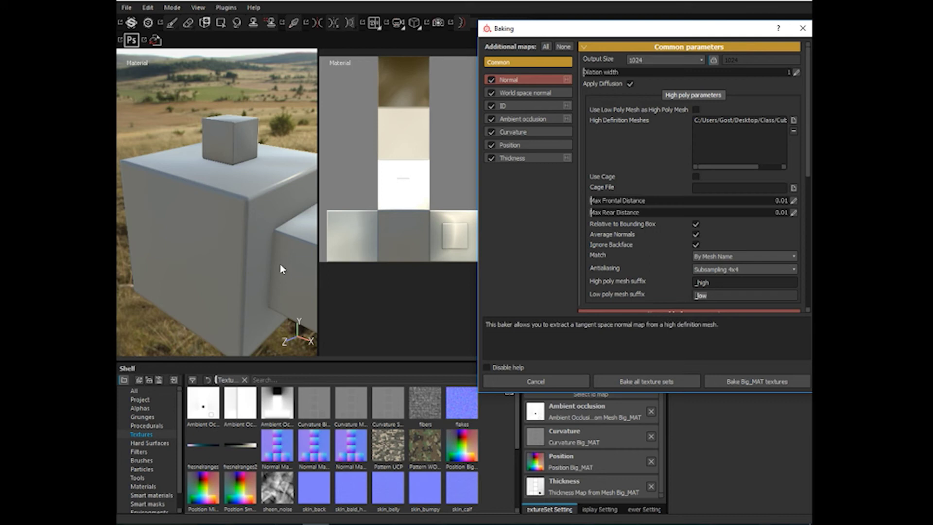
left_click(802, 29)
scroll(242, 267, "down", 1)
scroll(278, 252, "up", 5)
scroll(245, 236, "down", 1)
scroll(244, 236, "up", 2)
mouse_move(212, 208)
left_mouse_down("alt")
mouse_move(238, 215)
mouse_move(206, 201)
left_mouse_up("alt")
right_click_drag(262, 212, 300, 229, "alt")
middle_click_drag(244, 215, 148, 194, "alt")
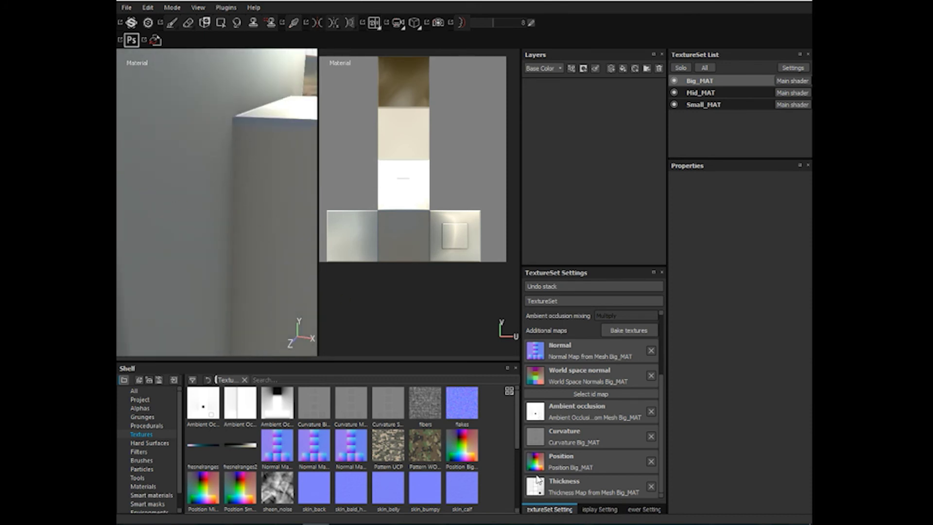
Reopen the baking settings and set the high-poly Match method to By Mesh Name, checking the _high suffix
left_click(619, 332)
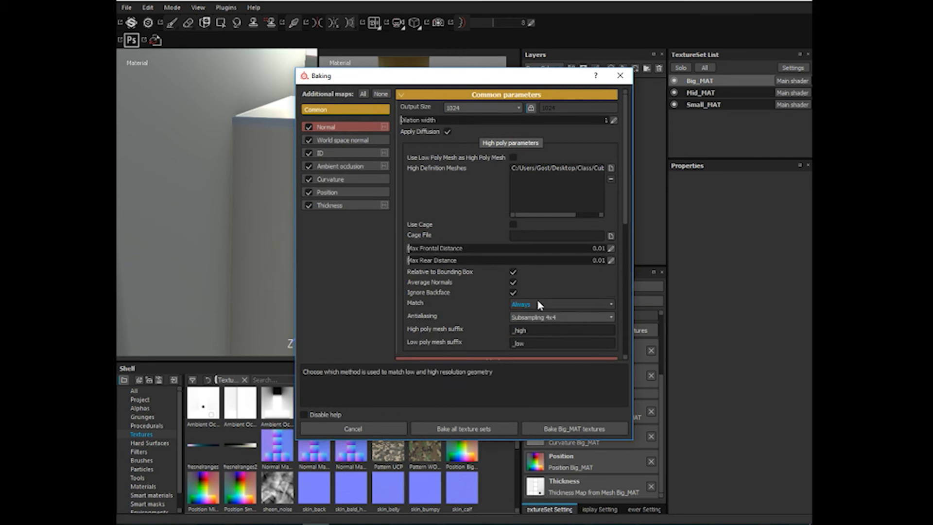
left_click(534, 306)
left_click(535, 320)
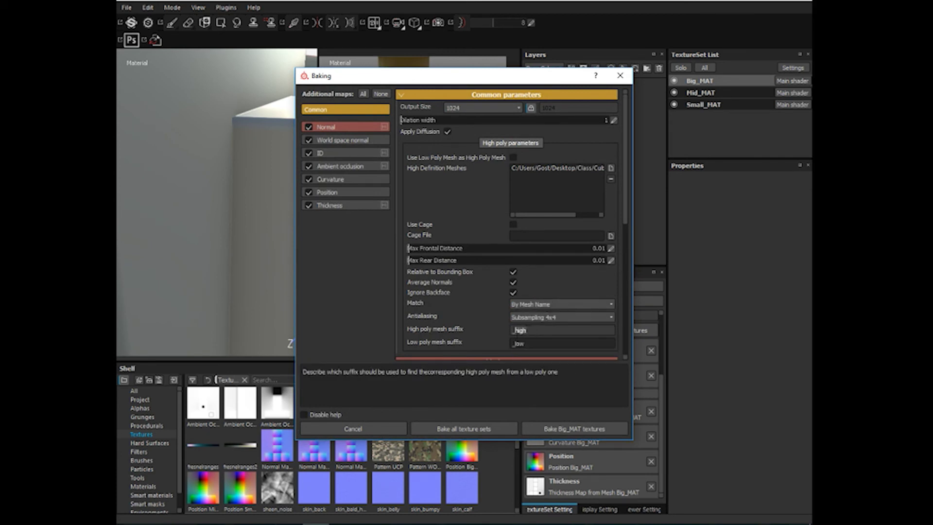
double_click(515, 330)
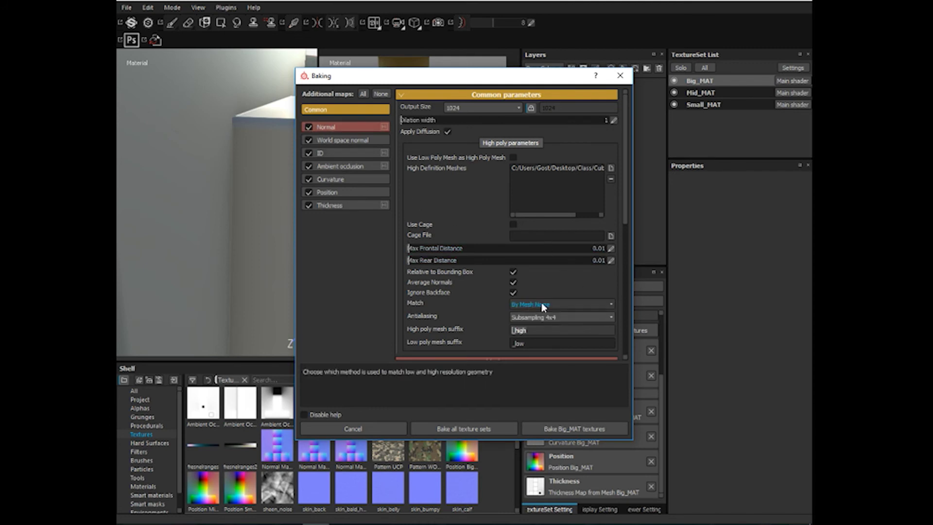
Set the ID baker's Color Source to Material Color for Big_MAT
left_click(326, 129)
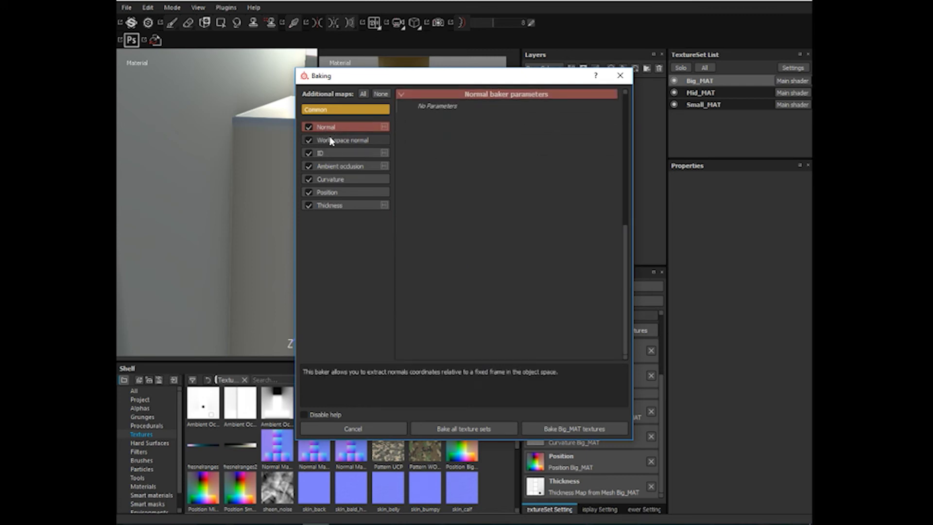
left_click(331, 141)
left_click(336, 153)
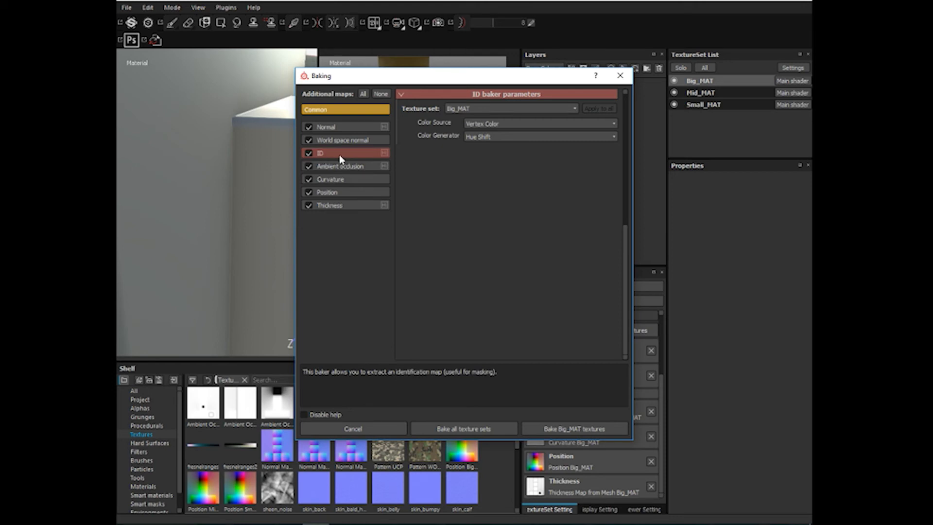
left_click(503, 124)
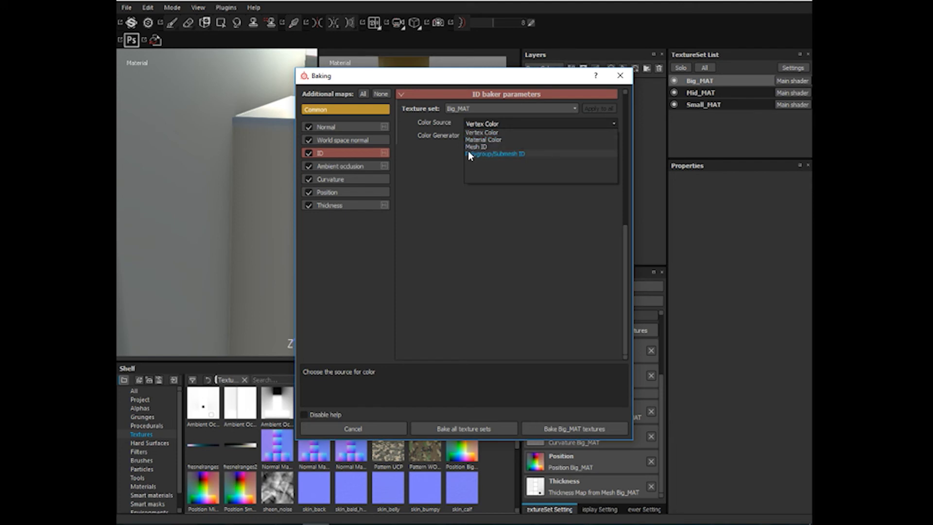
left_click(483, 140)
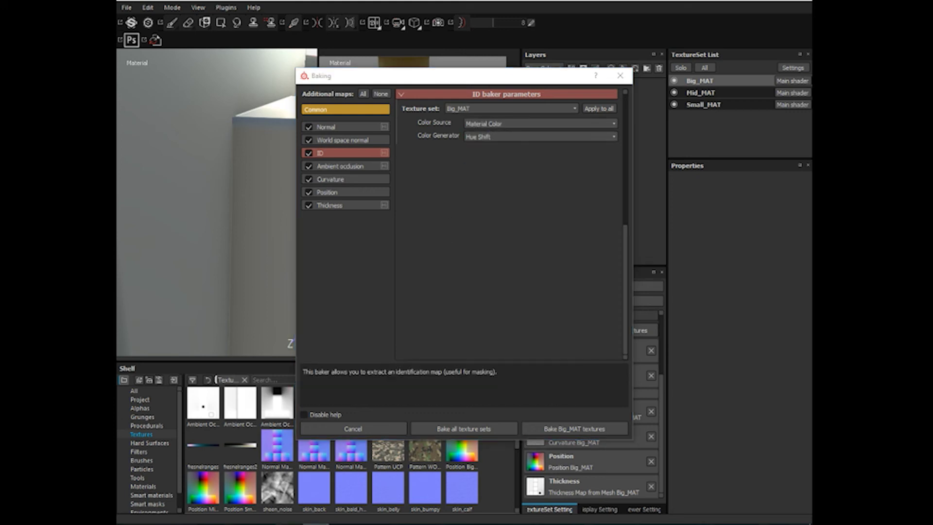
Switch to Maya, turn off default-material shading to examine the cubes' material colours, and return to Substance Painter to review the ID Color Source options
left_click(319, 483)
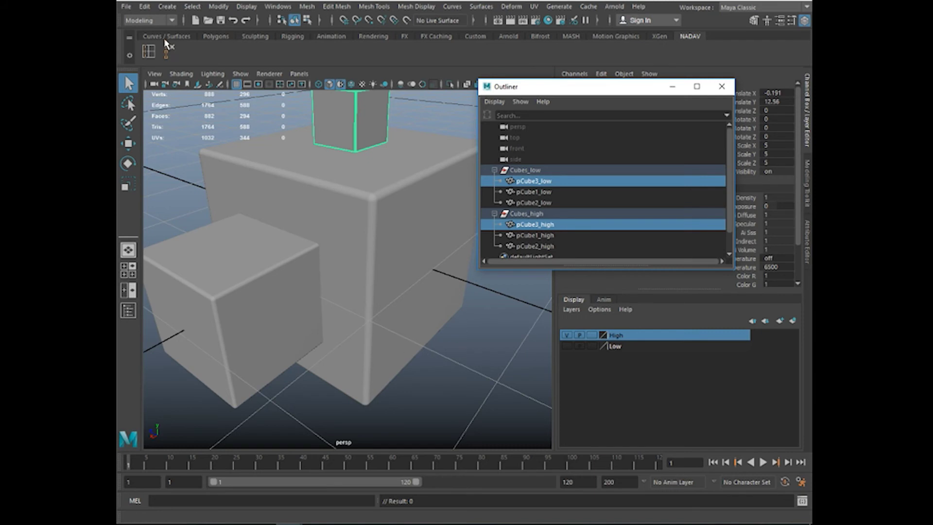
left_click(181, 73)
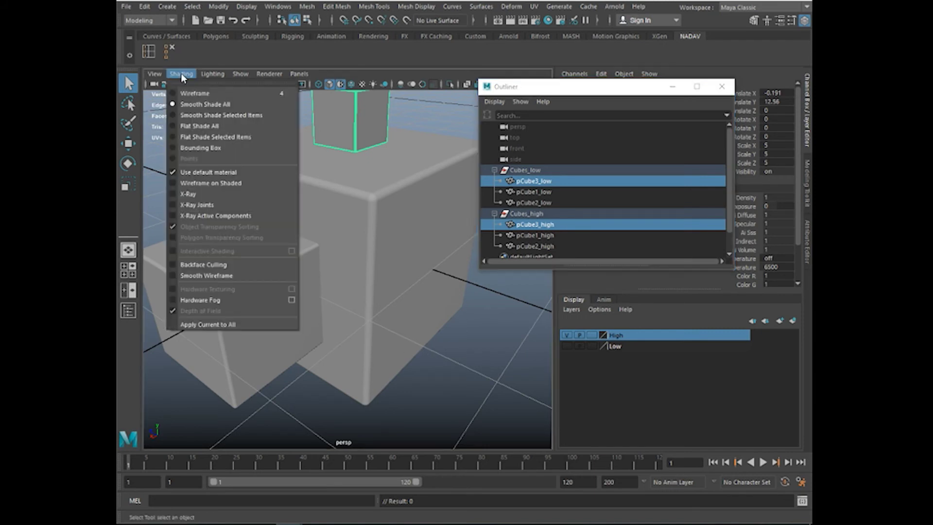
left_click(194, 172)
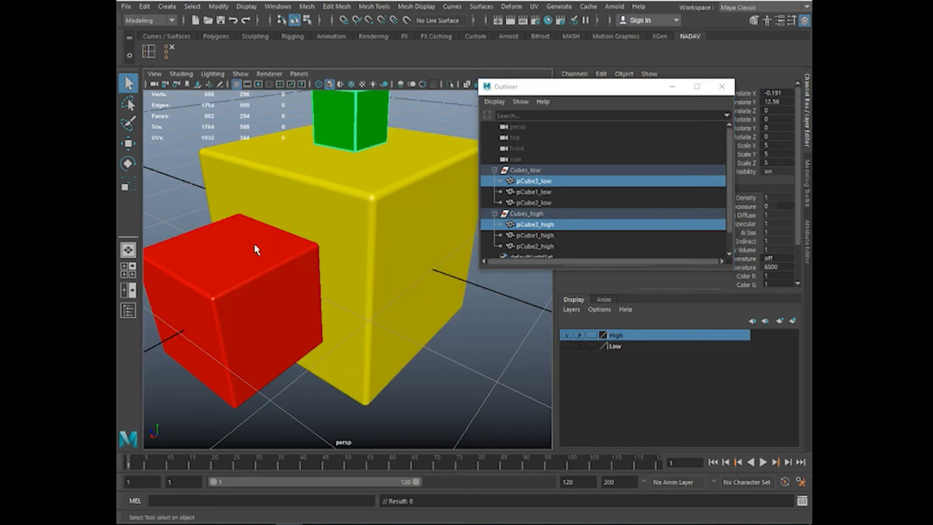
left_click(337, 99)
left_click(378, 224)
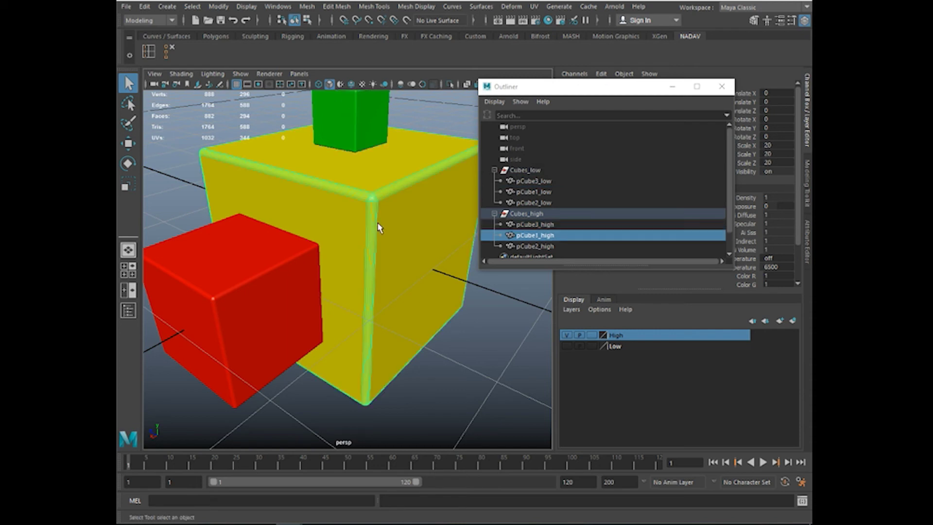
left_click(229, 378)
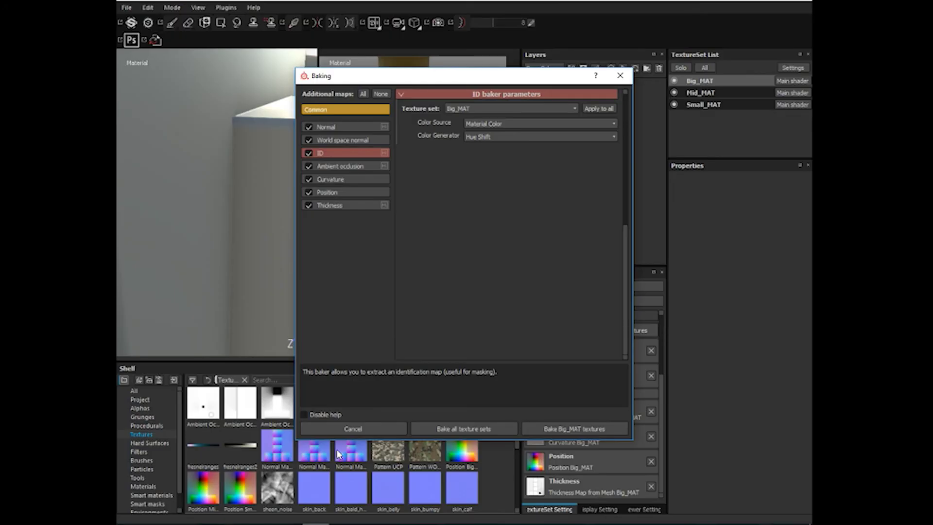
left_click(491, 124)
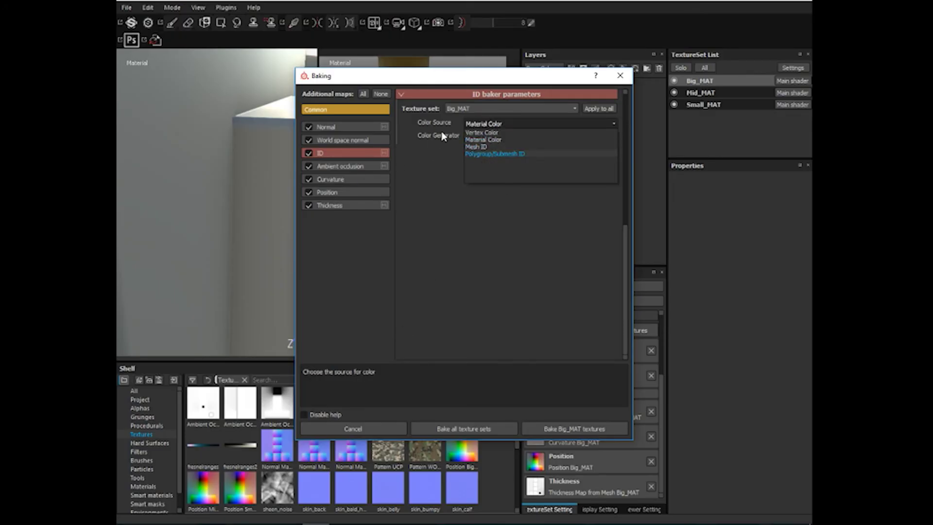
left_click(437, 168)
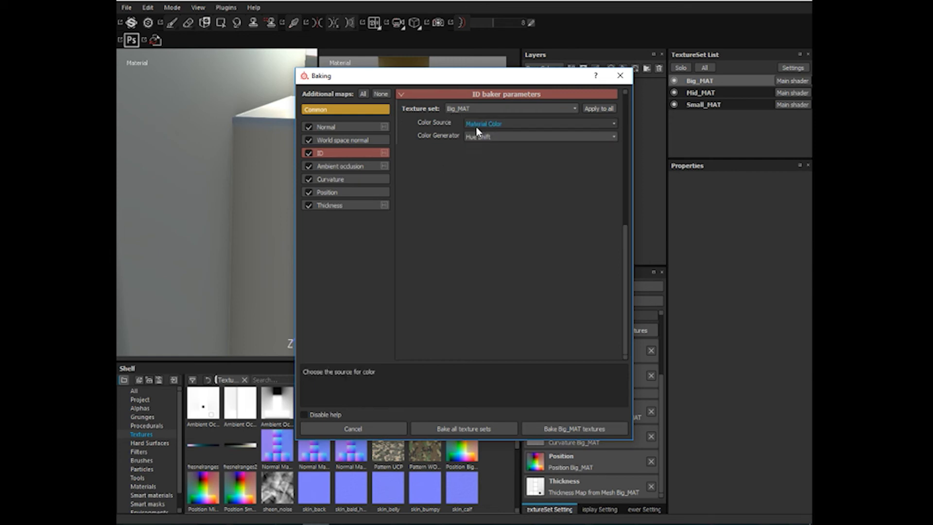
Set the ambient occlusion baker's Secondary Rays to 128 and Self Occlusion to Only Same Mesh Name
left_click(353, 165)
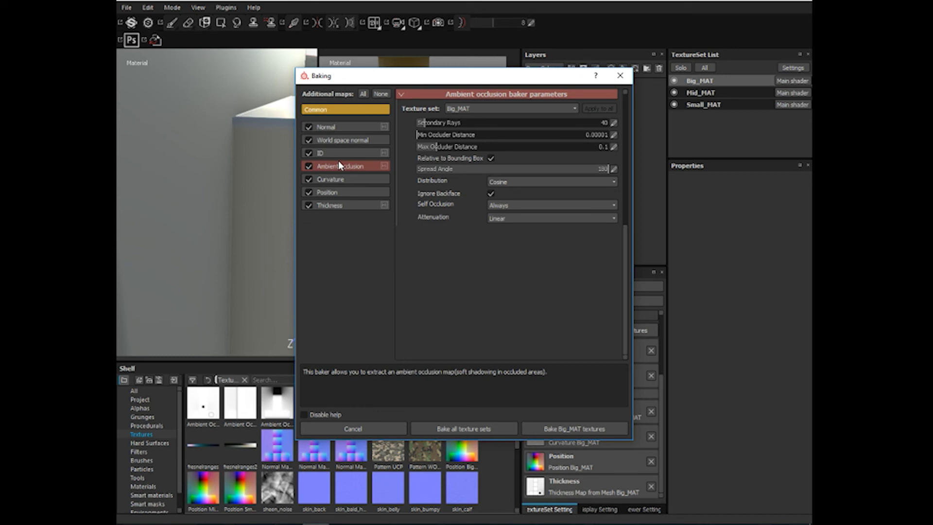
left_click(595, 125)
left_click(614, 123)
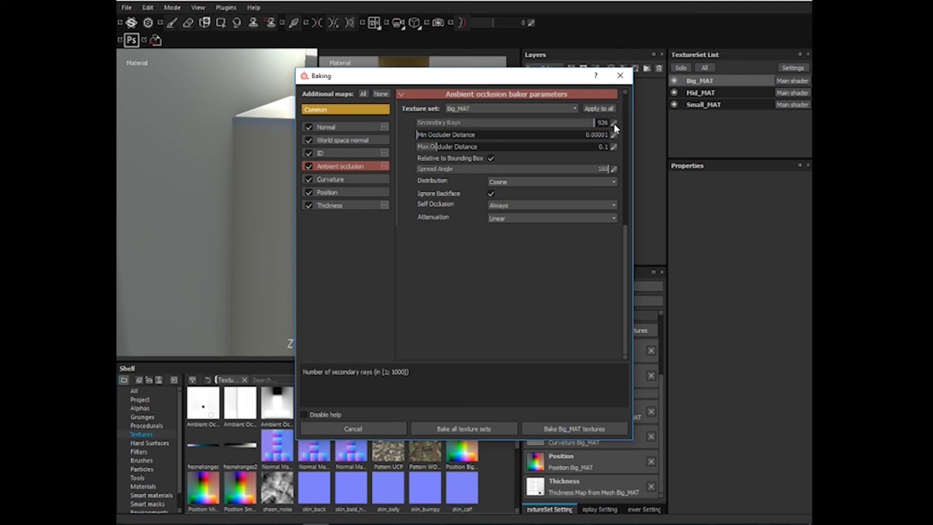
type("128")
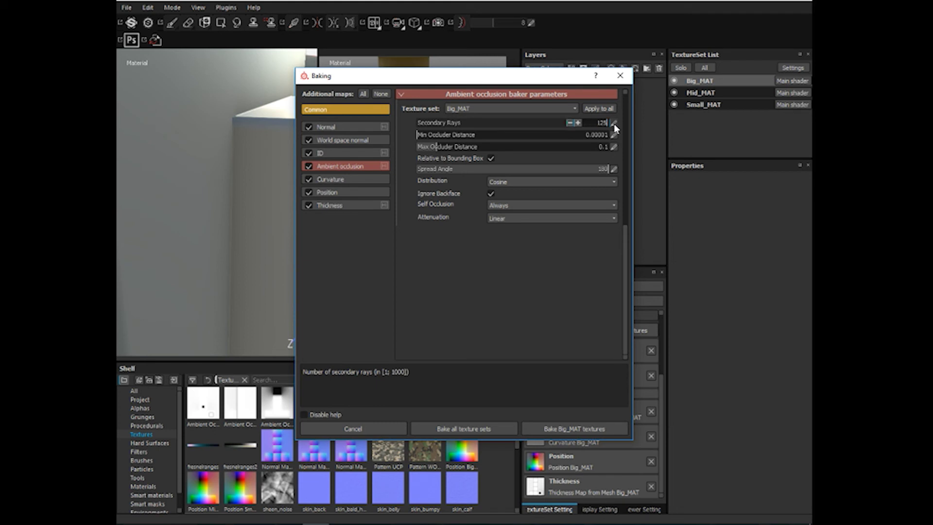
key("Return")
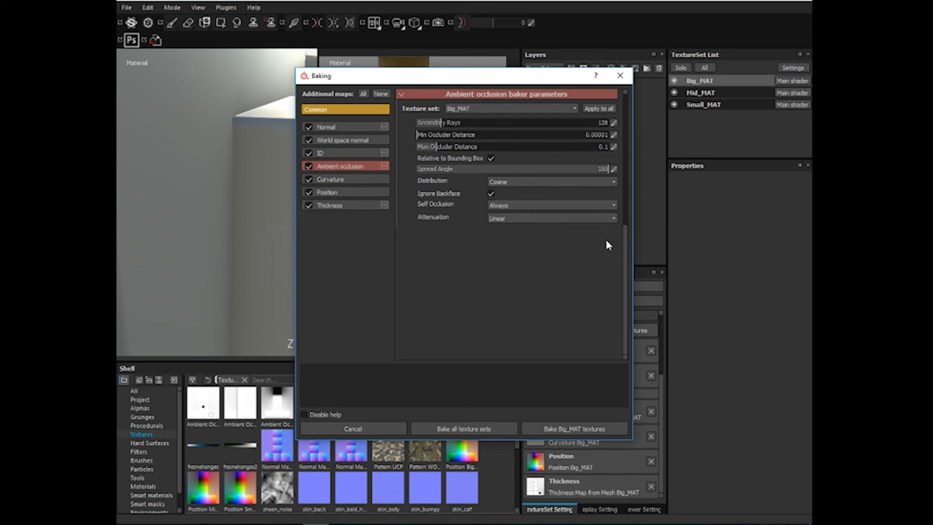
left_click(520, 206)
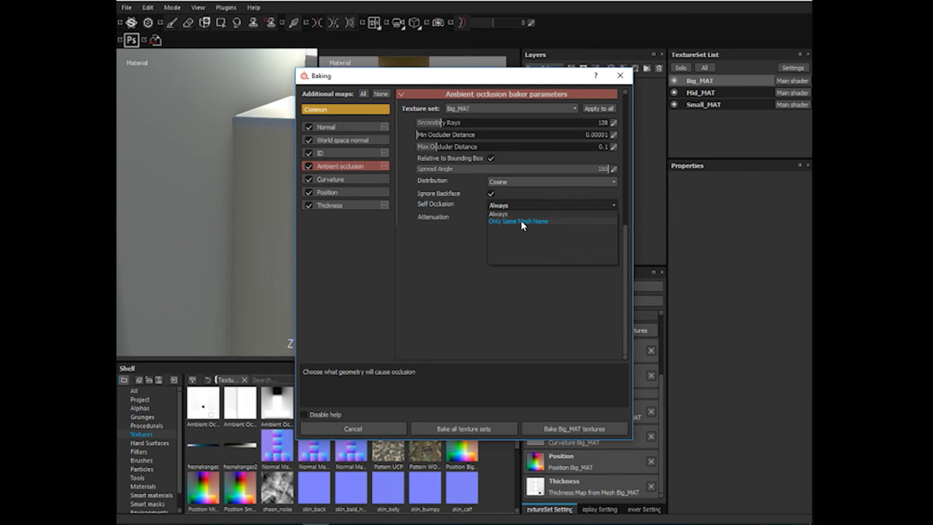
left_click(521, 221)
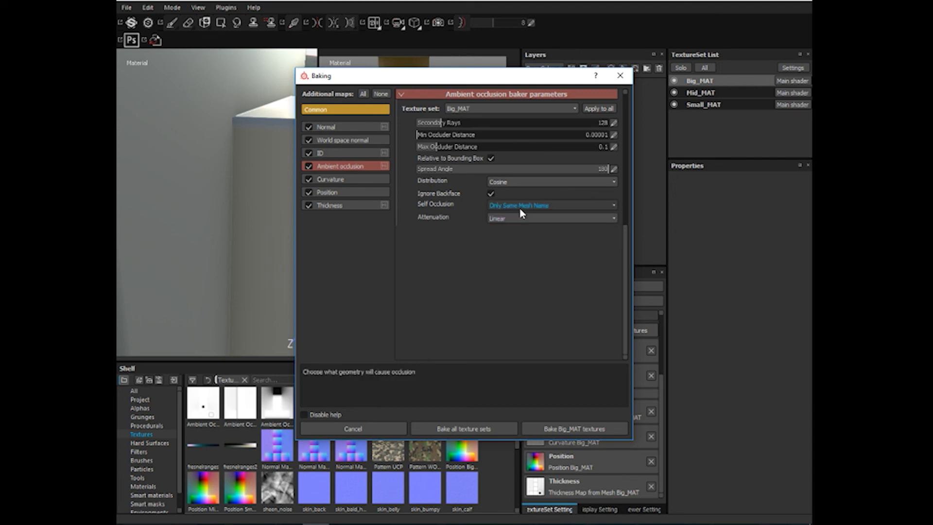
Set the thickness baker's Secondary Rays to 128 and Self Occlusion to Only Same Mesh Name
left_click(352, 177)
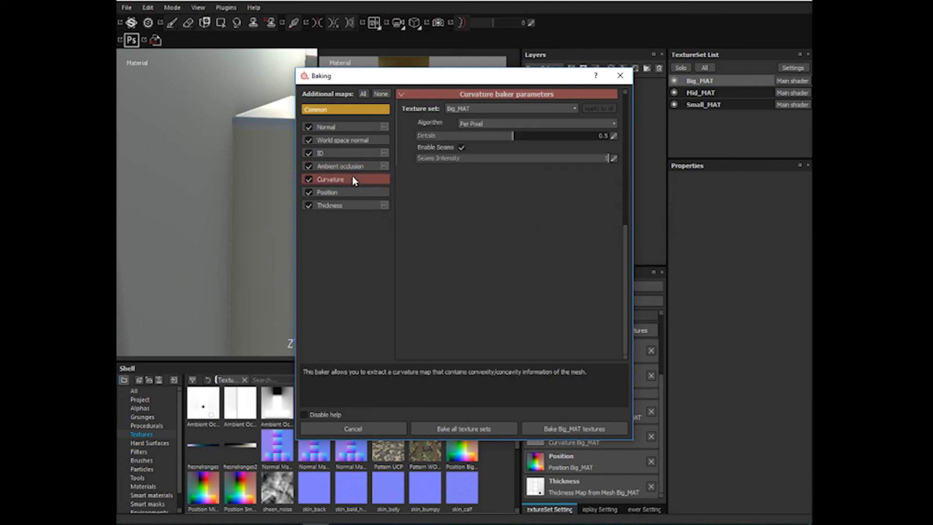
left_click(354, 193)
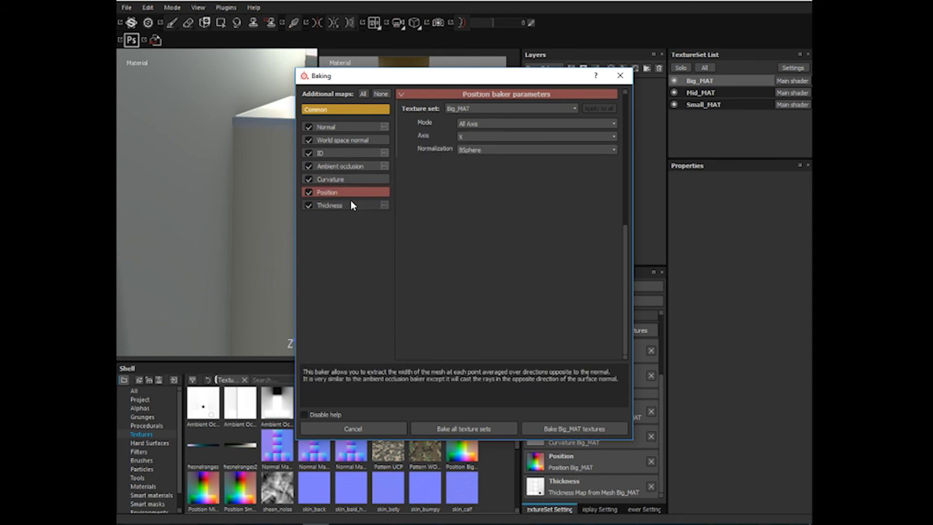
left_click(337, 207)
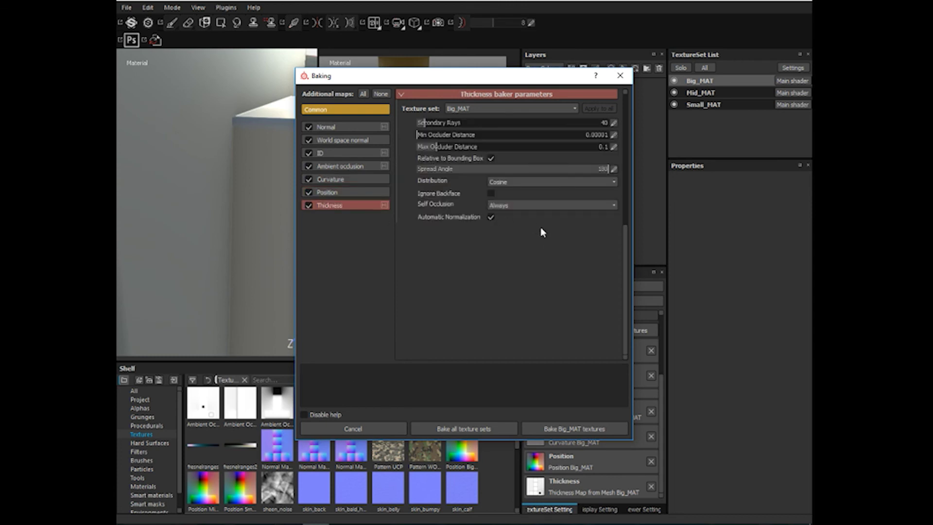
left_click(611, 126)
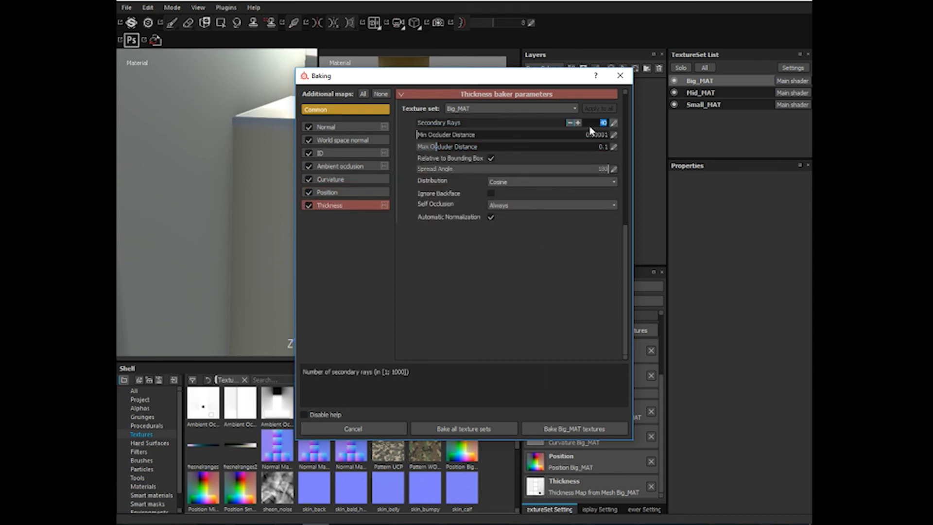
type("128")
key("Return")
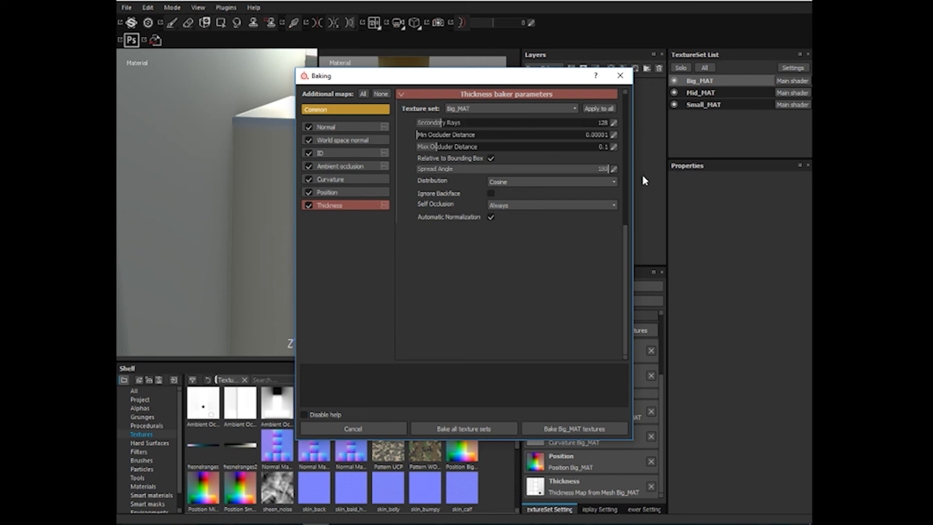
left_click(505, 206)
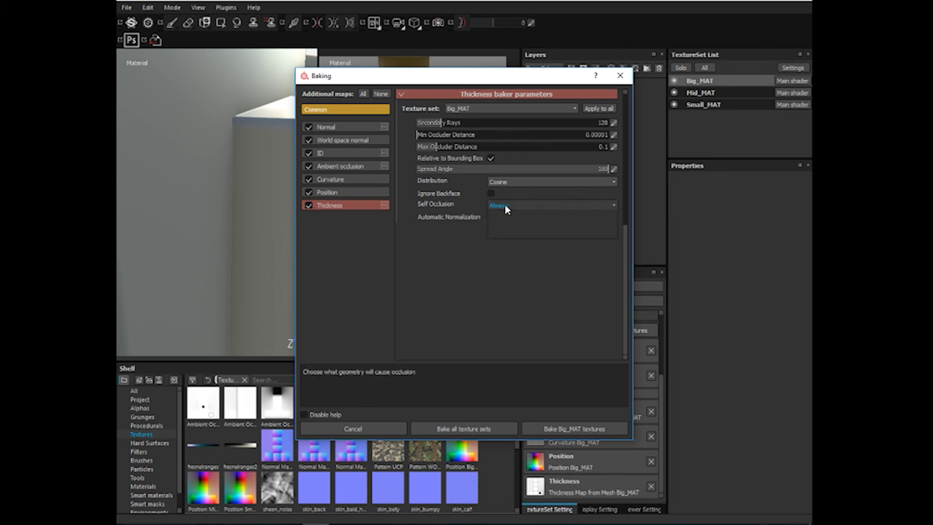
left_click(515, 216)
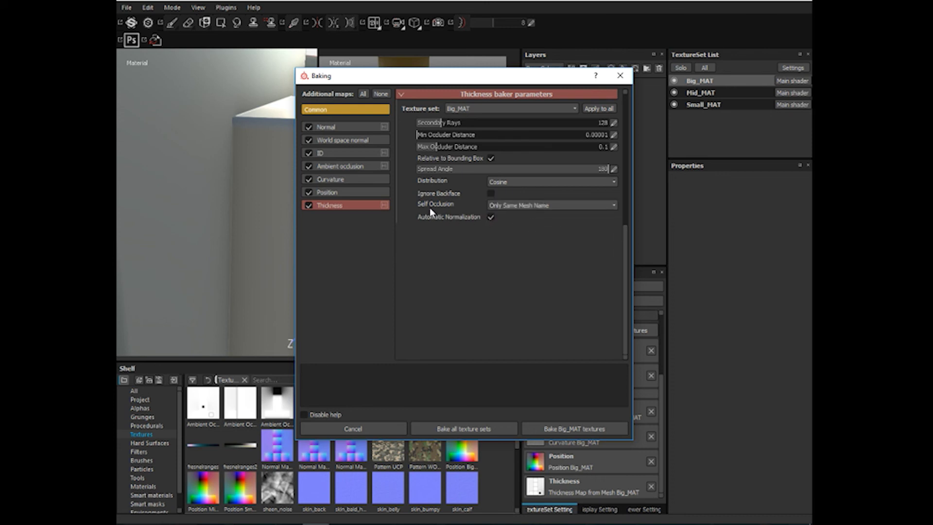
left_click(560, 206)
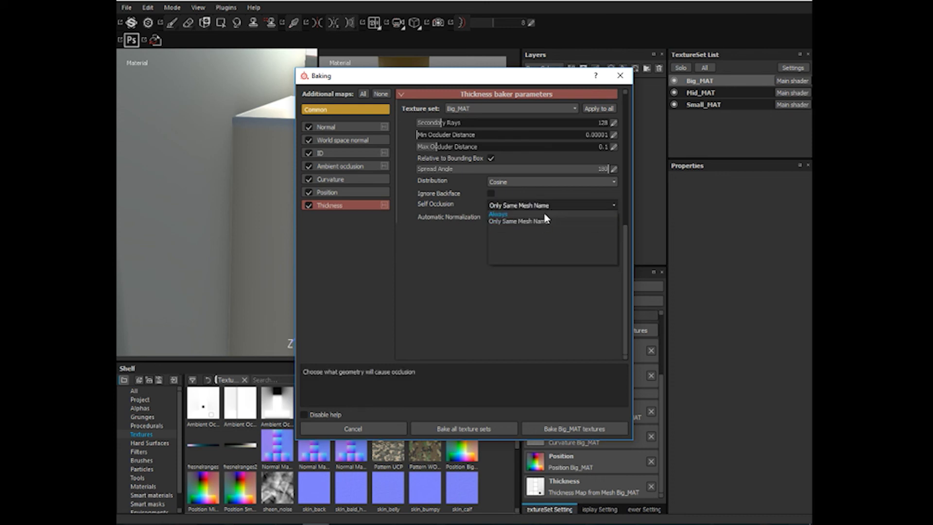
left_click(514, 220)
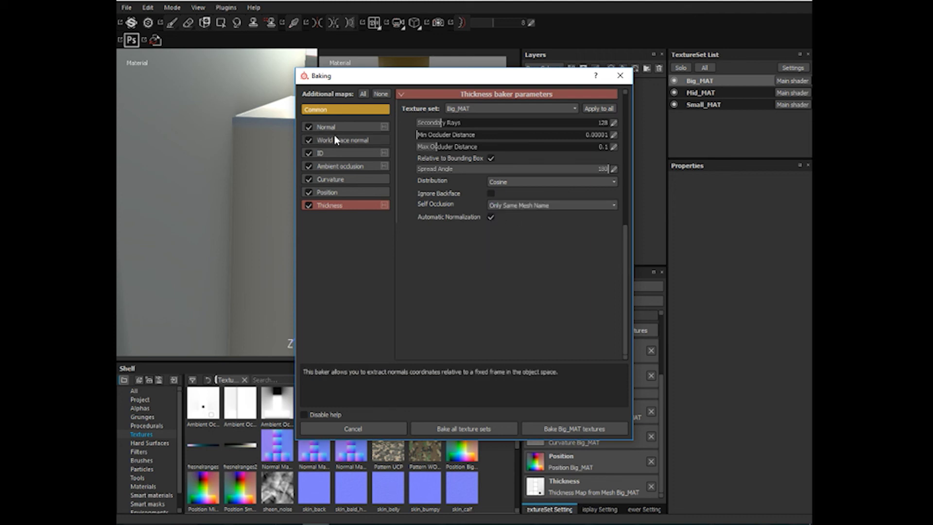
Review the common baking parameters, bake the maps for all texture sets, and inspect the cubes from above
left_click(332, 111)
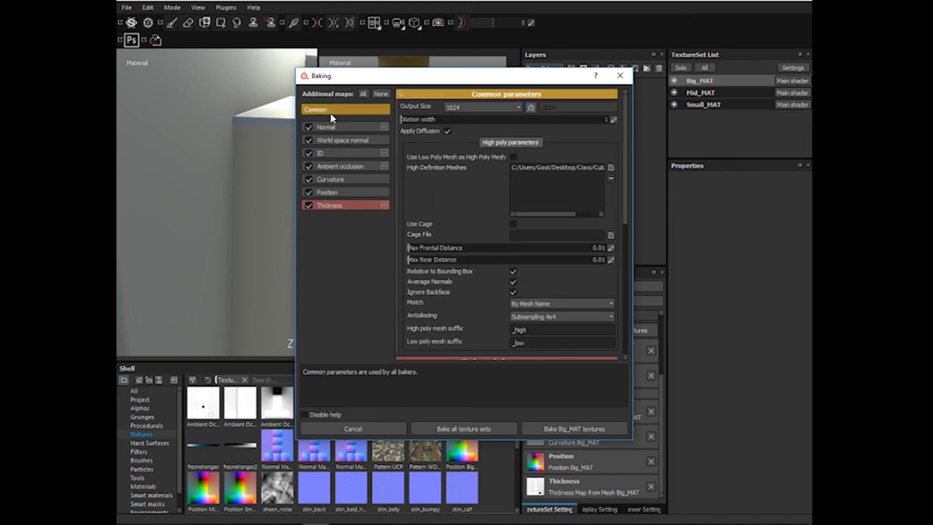
scroll(582, 235, "down", 3)
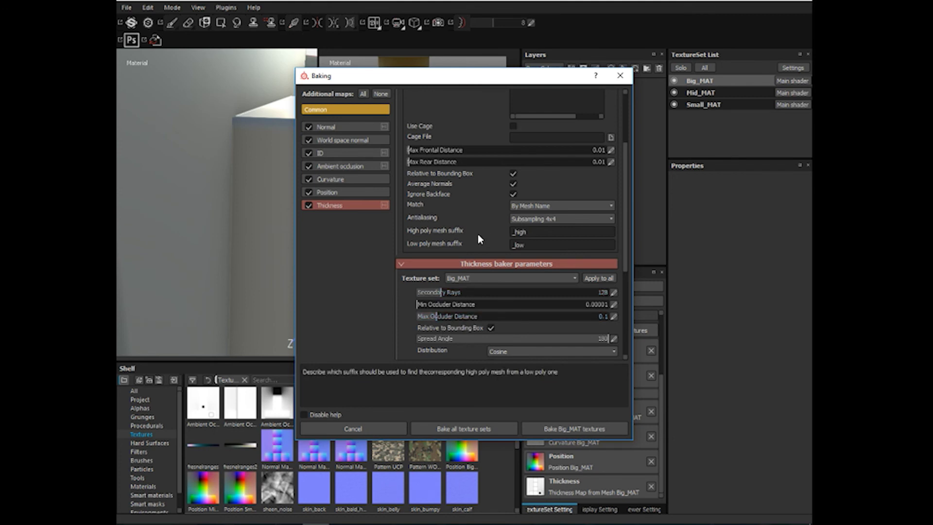
left_click_drag(469, 81, 496, 65)
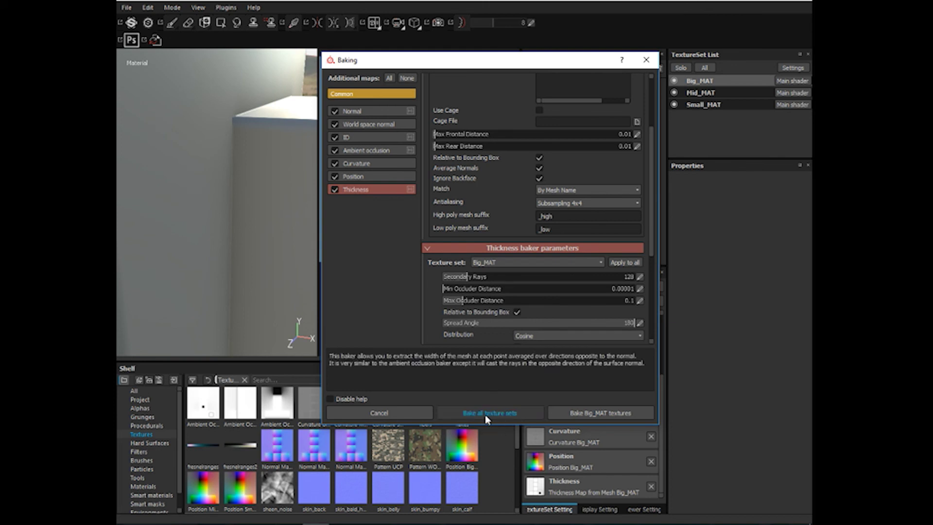
left_click(486, 416)
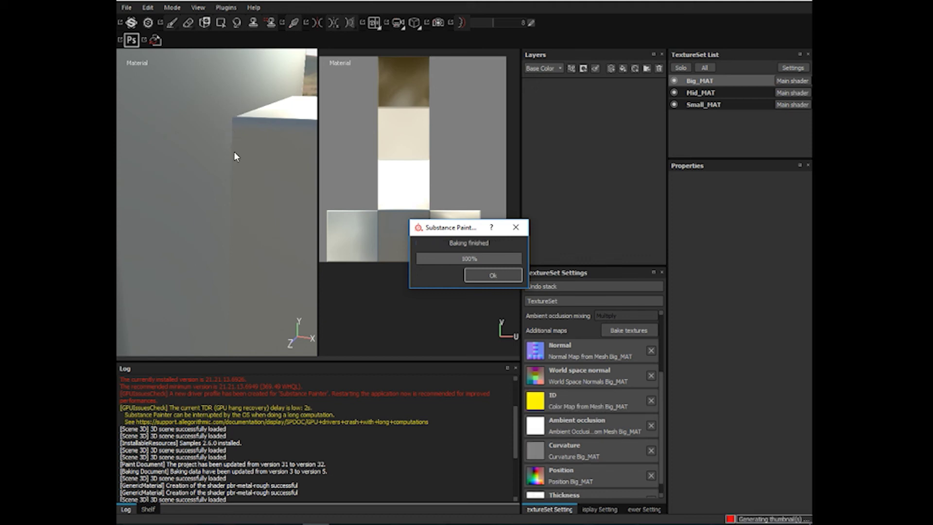
key("Return")
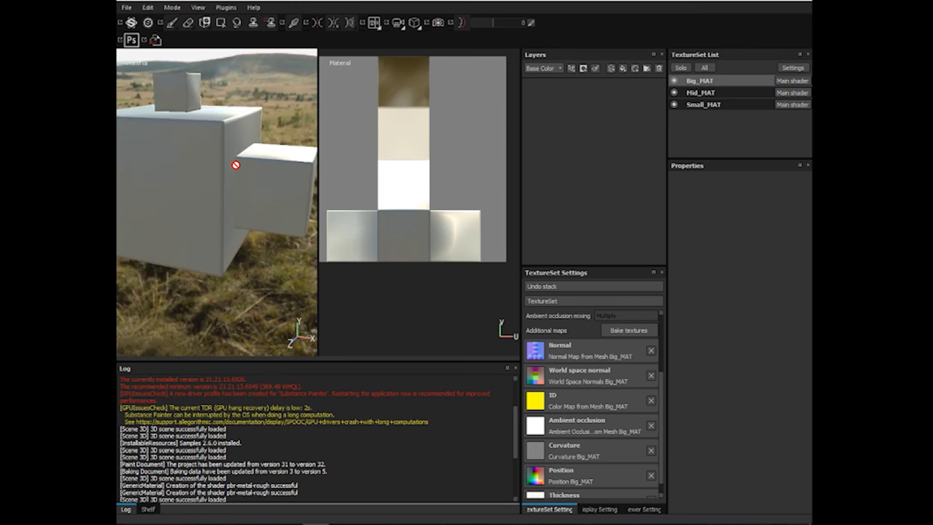
left_click_drag(244, 171, 237, 190, "alt")
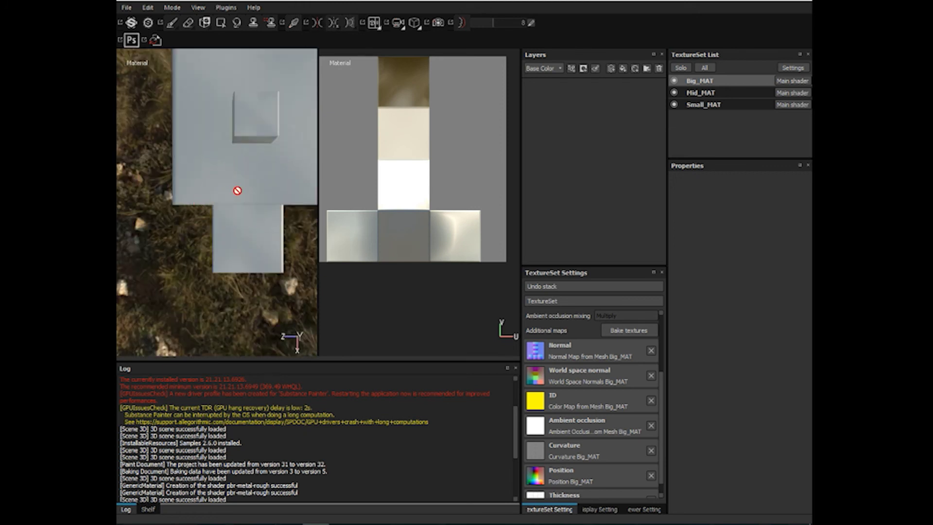
Examine the baked shading up close where the mid cube meets the side of the big cube
left_click_drag(227, 232, 152, 261, "alt")
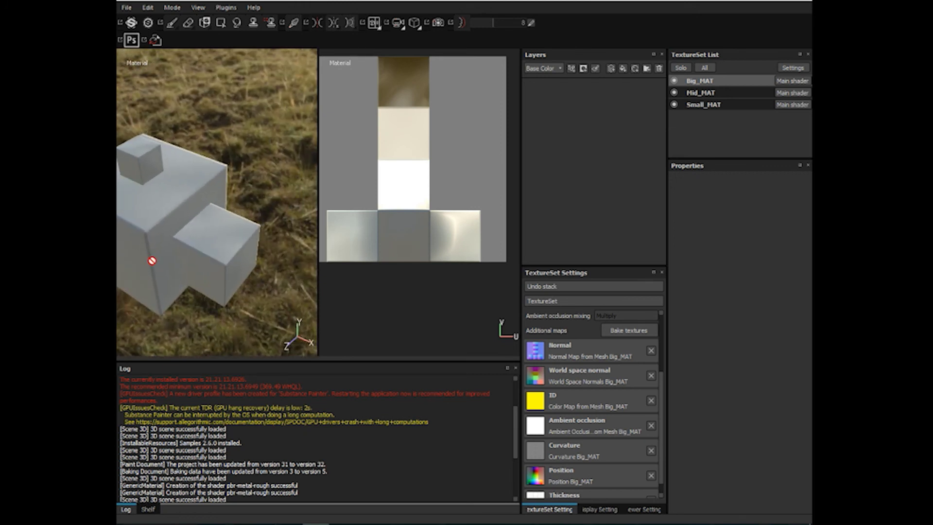
middle_click_drag(151, 261, 217, 223, "alt")
right_click_drag(217, 223, 350, 229, "alt")
middle_click_drag(243, 200, 150, 194, "alt")
left_click_drag(151, 194, 229, 155, "alt")
right_click_drag(229, 161, 325, 226, "alt")
right_click_drag(151, 229, 239, 254, "alt")
left_click_drag(181, 216, 200, 225, "alt")
right_click_drag(199, 225, 118, 218, "alt")
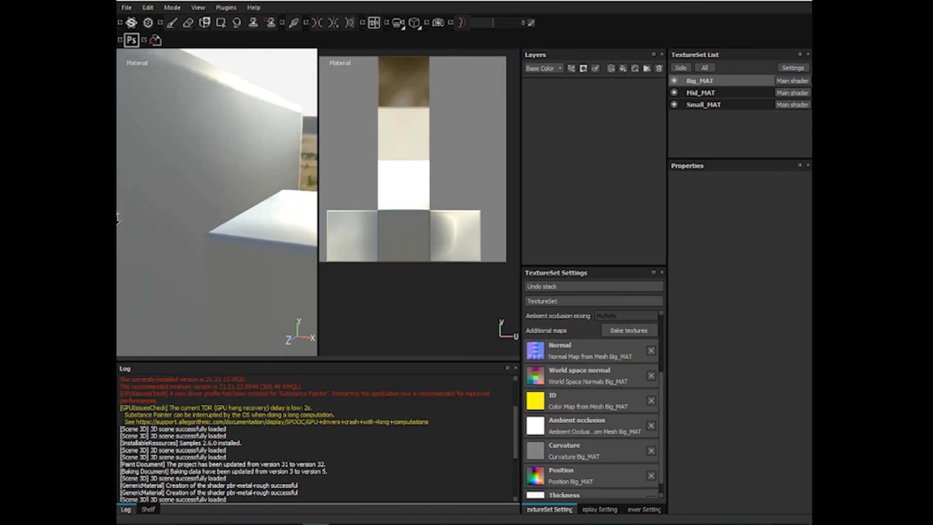
right_click_drag(225, 240, 144, 217, "alt")
middle_click_drag(143, 217, 163, 139, "alt")
right_click_drag(162, 139, 117, 159, "alt")
left_click_drag(199, 196, 213, 233, "alt")
right_click_drag(235, 233, 135, 227, "alt")
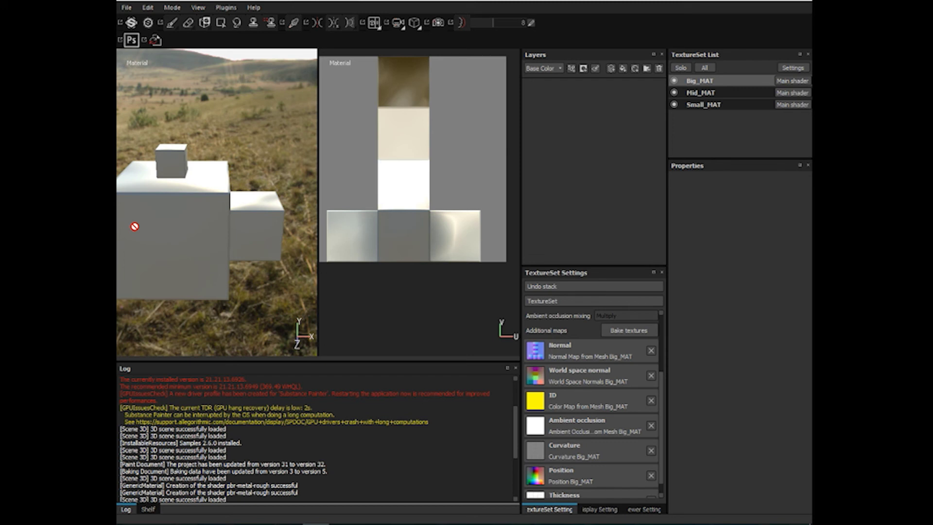
Inspect the big cube's edges and its contact areas with both smaller cubes from several angles
left_click_drag(187, 257, 225, 254, "alt")
right_click_drag(225, 255, 228, 254, "alt")
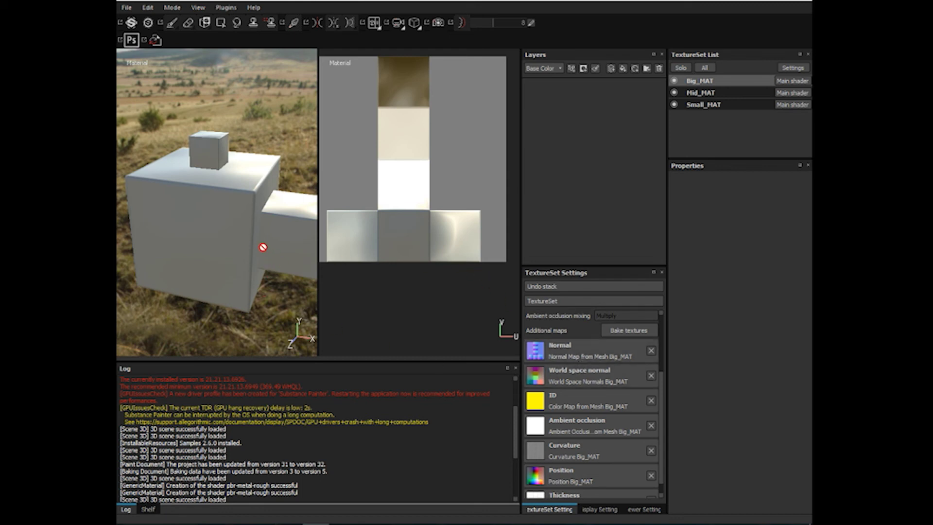
left_click_drag(256, 242, 167, 220, "alt")
middle_click_drag(167, 219, 161, 214, "alt")
right_click_drag(162, 214, 261, 211, "alt")
left_click_drag(192, 223, 227, 218, "alt")
middle_click_drag(184, 200, 214, 214, "alt")
left_click_drag(214, 214, 224, 213, "alt")
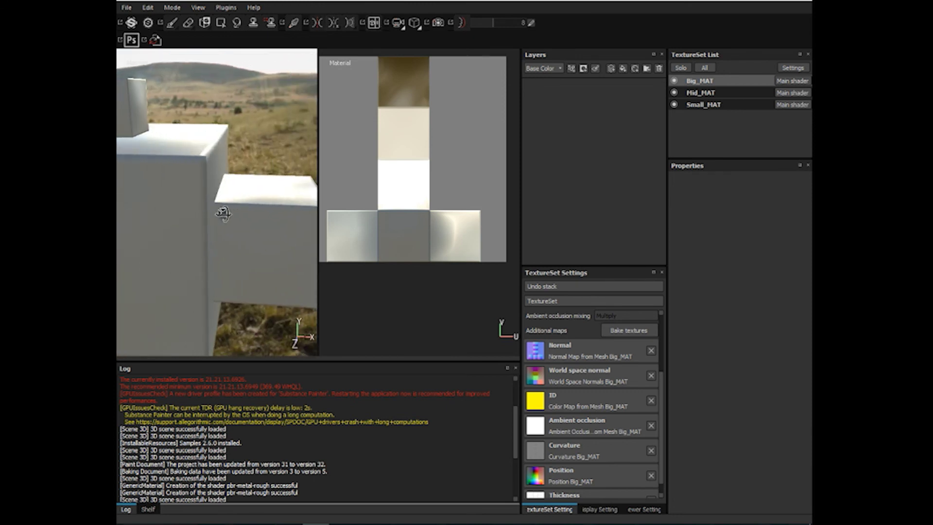
middle_click_drag(224, 214, 250, 269, "alt")
left_click_drag(250, 269, 229, 269, "alt")
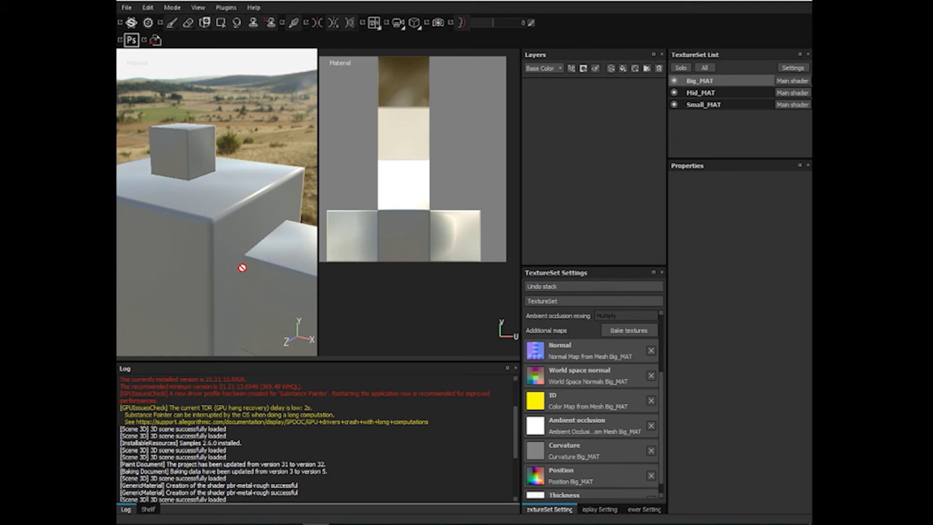
middle_click_drag(238, 241, 221, 194, "alt")
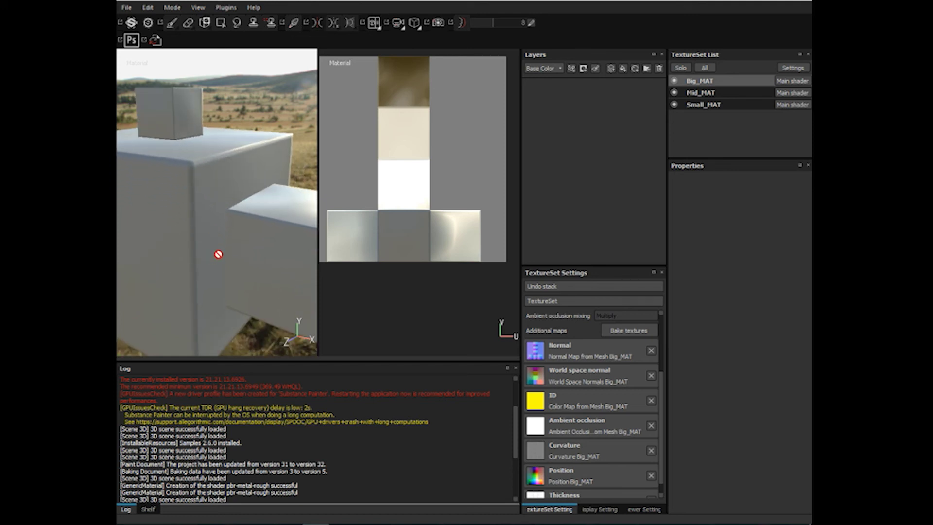
right_click_drag(219, 255, 194, 242, "alt")
left_click_drag(194, 242, 211, 262, "alt")
middle_click_drag(211, 262, 241, 259, "alt")
left_click_drag(253, 227, 244, 209, "alt")
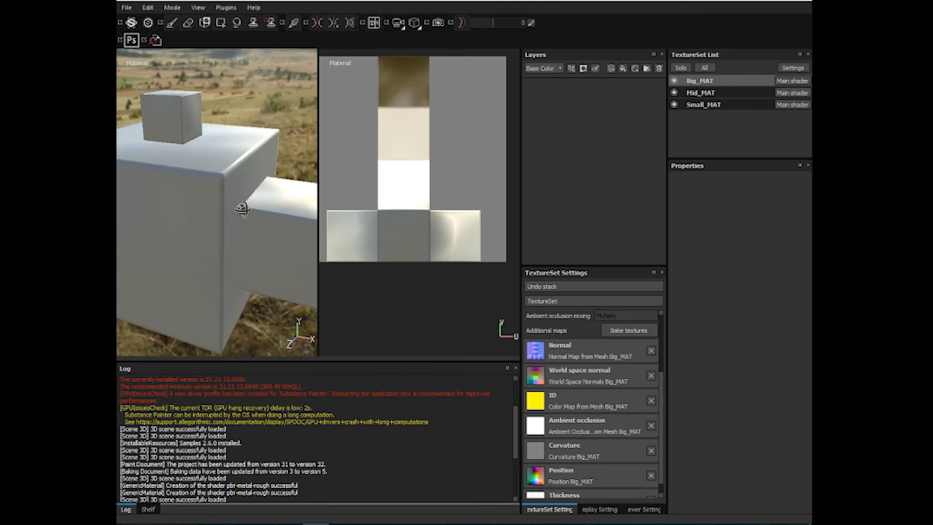
right_click_drag(244, 209, 155, 214, "alt")
left_click_drag(177, 218, 217, 231, "alt")
middle_click_drag(217, 231, 248, 238, "alt")
left_click_drag(248, 238, 217, 228, "alt")
middle_click_drag(221, 227, 189, 238, "alt")
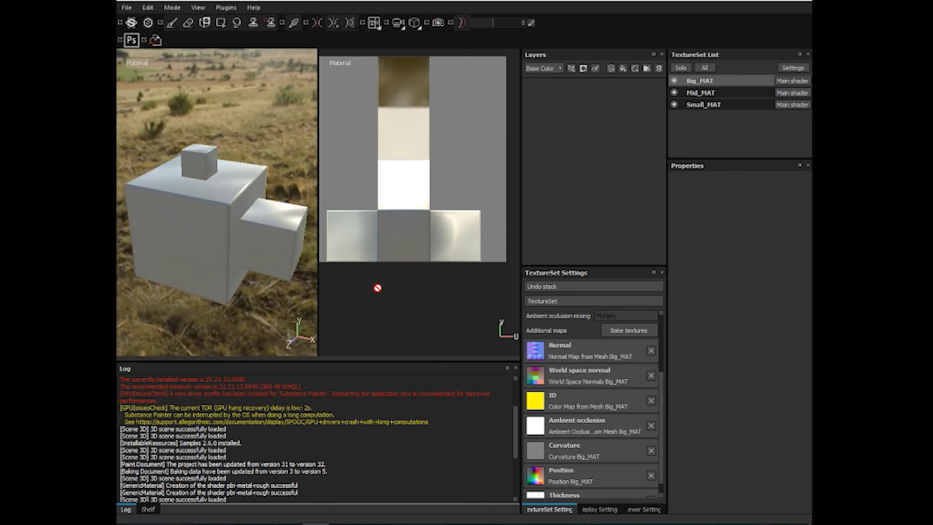
left_click_drag(224, 225, 205, 227, "alt")
middle_click_drag(206, 227, 179, 221, "alt")
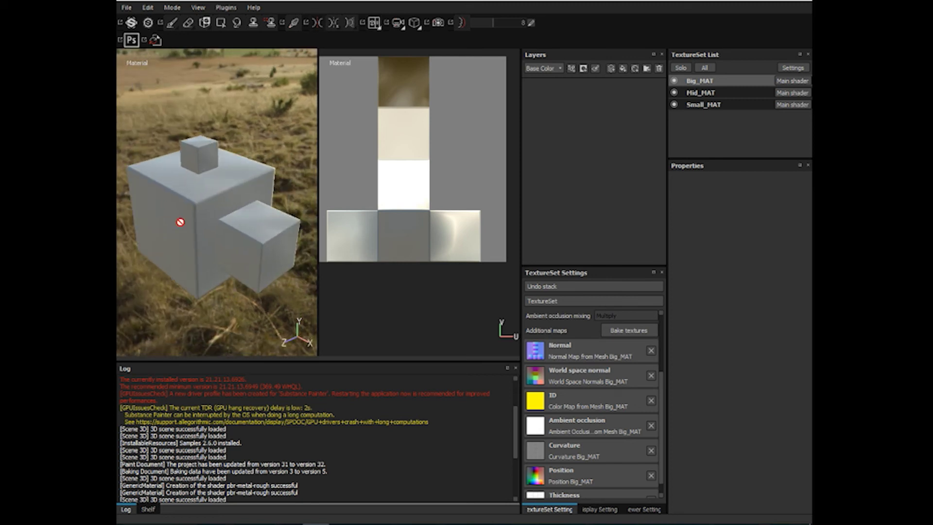
right_click_drag(180, 220, 244, 226, "alt")
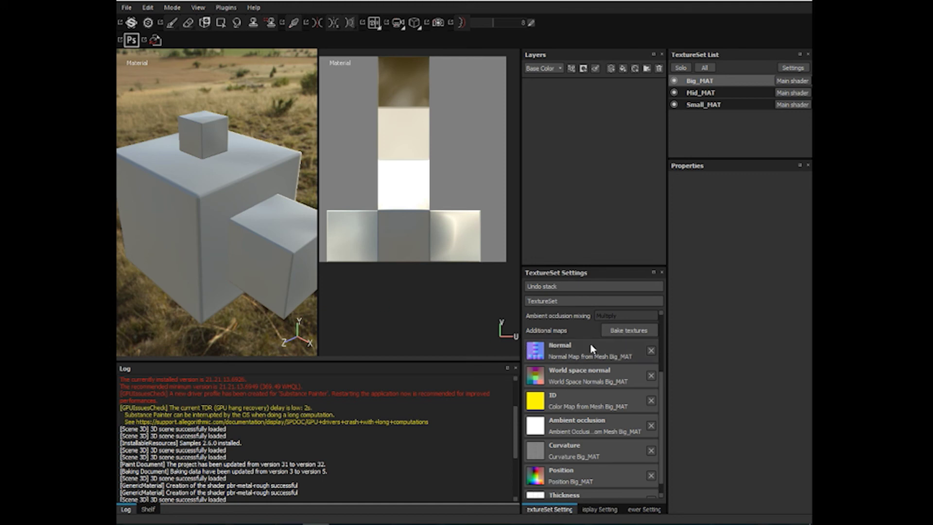
Reopen the baking settings and set Self Occlusion to Always for the ambient occlusion and thickness bakers
left_click(628, 331)
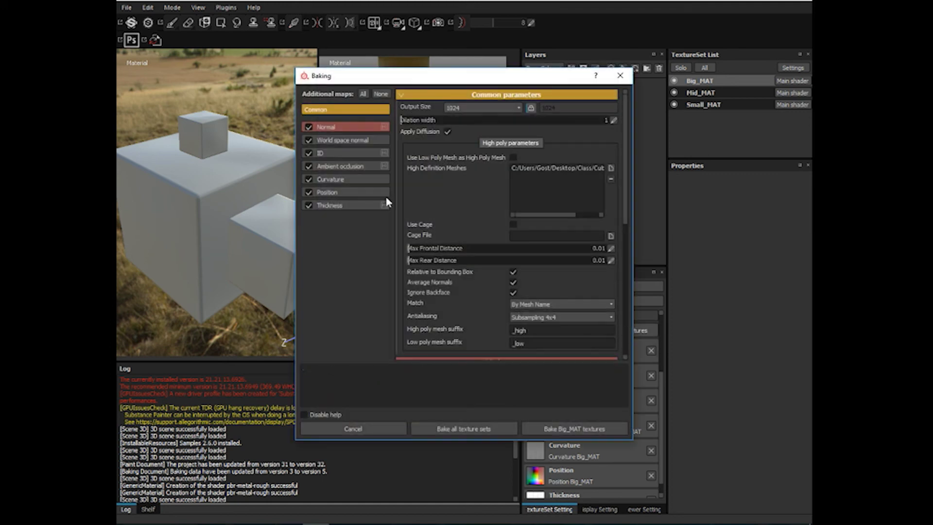
left_click(335, 180)
left_click(338, 166)
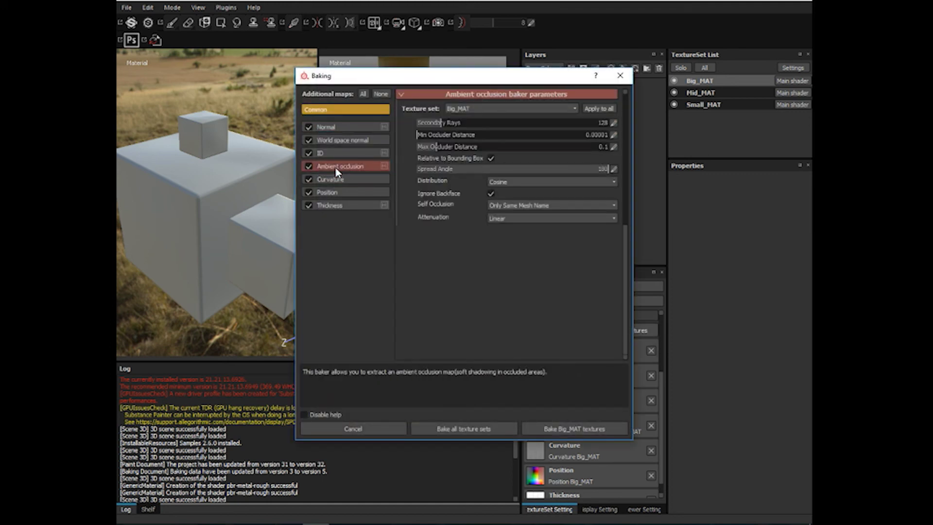
left_click(501, 219)
left_click(348, 205)
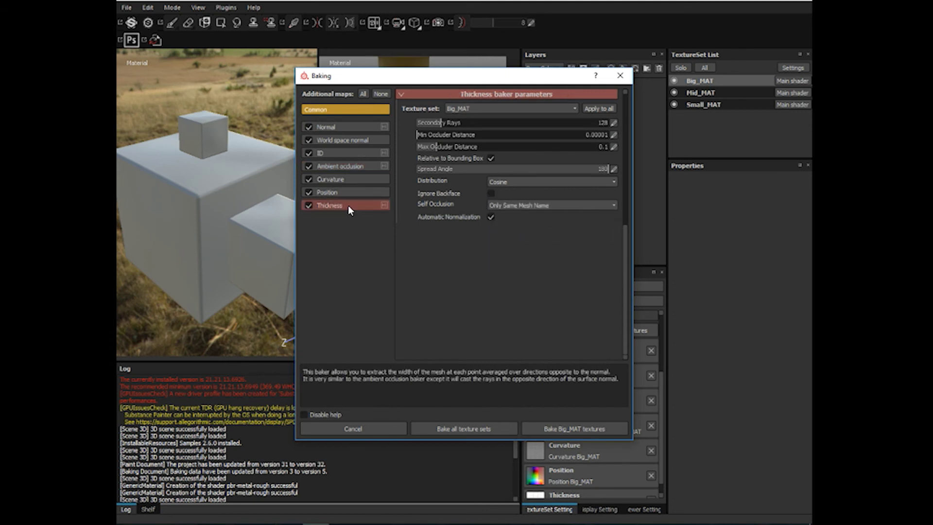
left_click(509, 209)
left_click(508, 216)
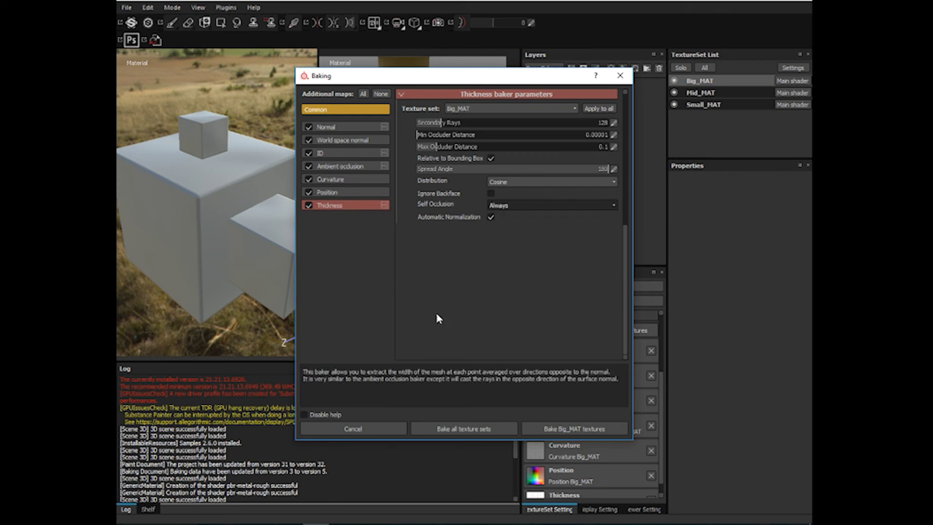
Check the common baking parameters and rebake the maps for all texture sets
left_click(360, 111)
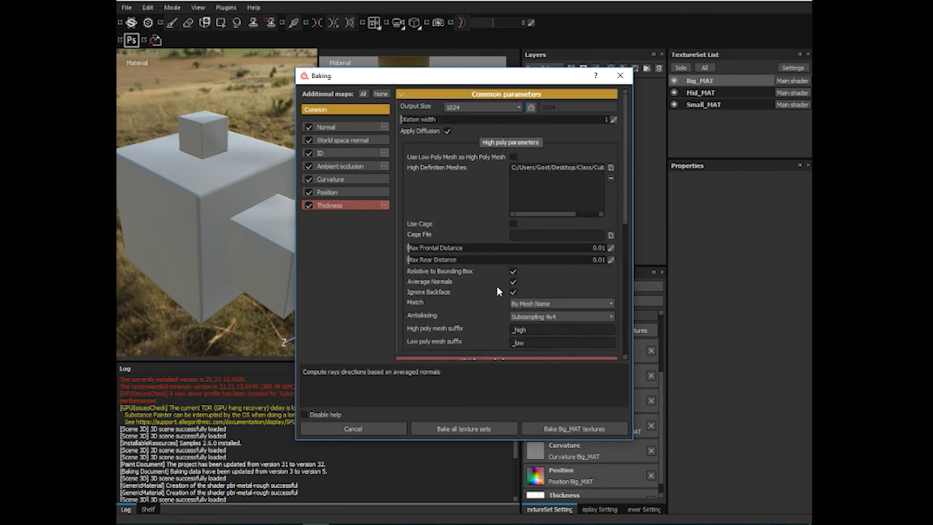
scroll(483, 299, "down", 3)
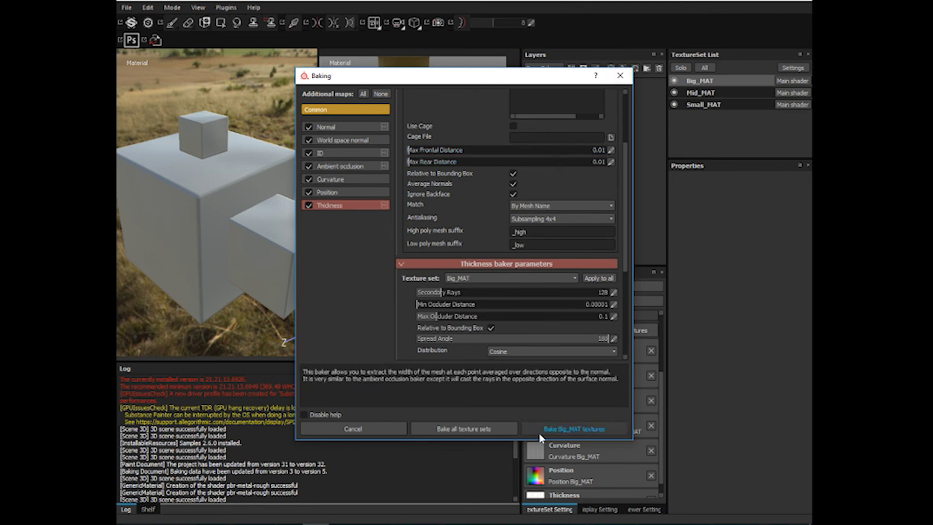
left_click(477, 430)
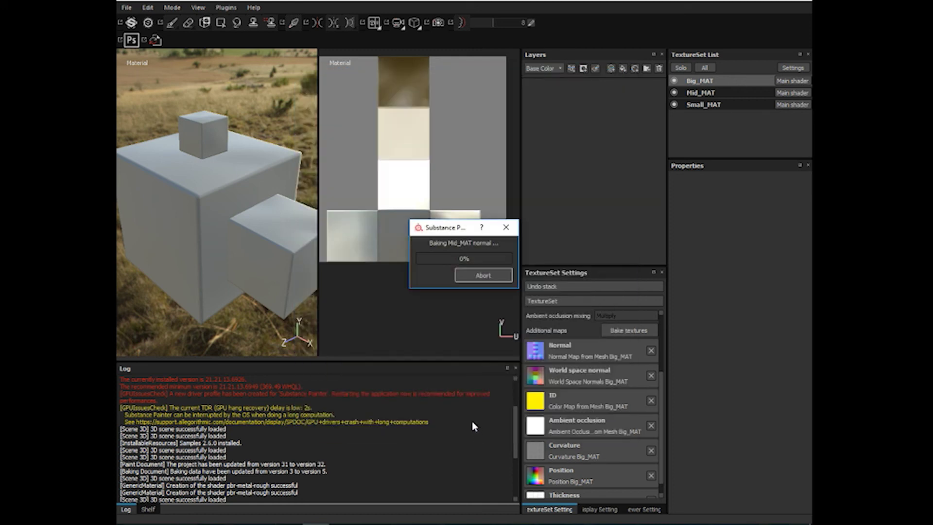